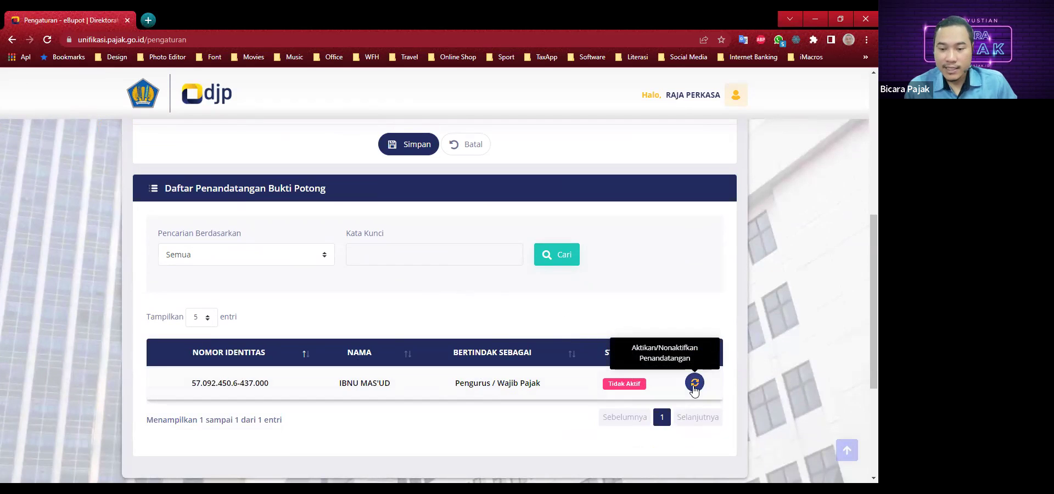
Activate the registered slip signatory and dismiss the Sukses confirmation.
left_click(694, 383)
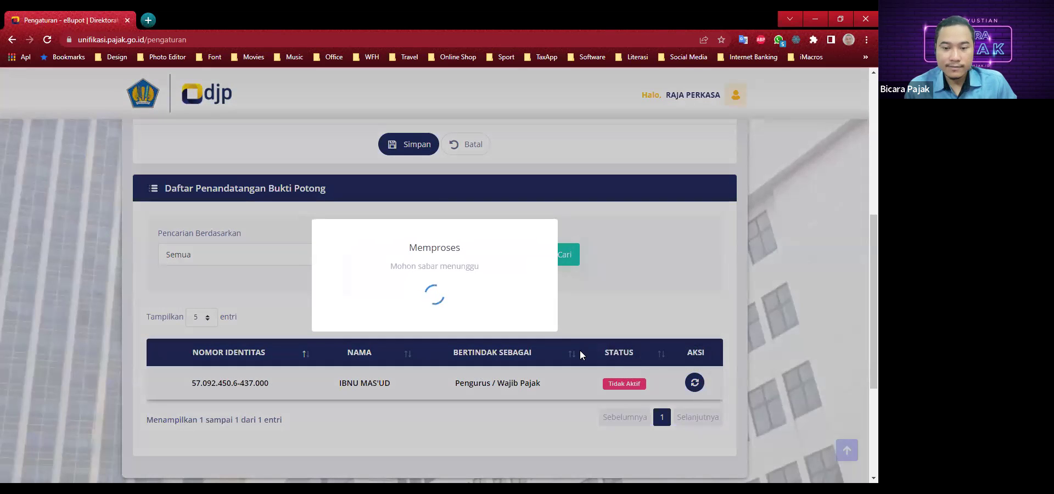
left_click(431, 333)
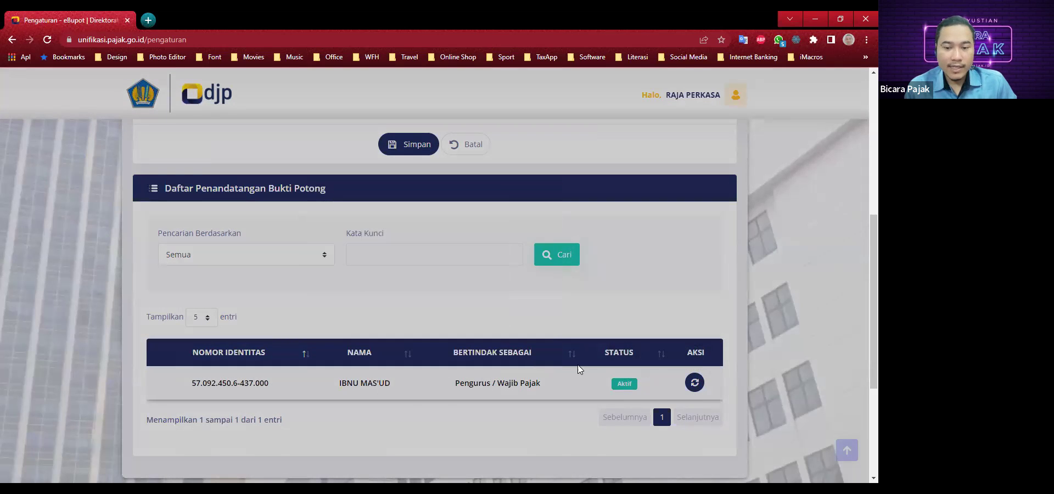
scroll(604, 340, "down", 2)
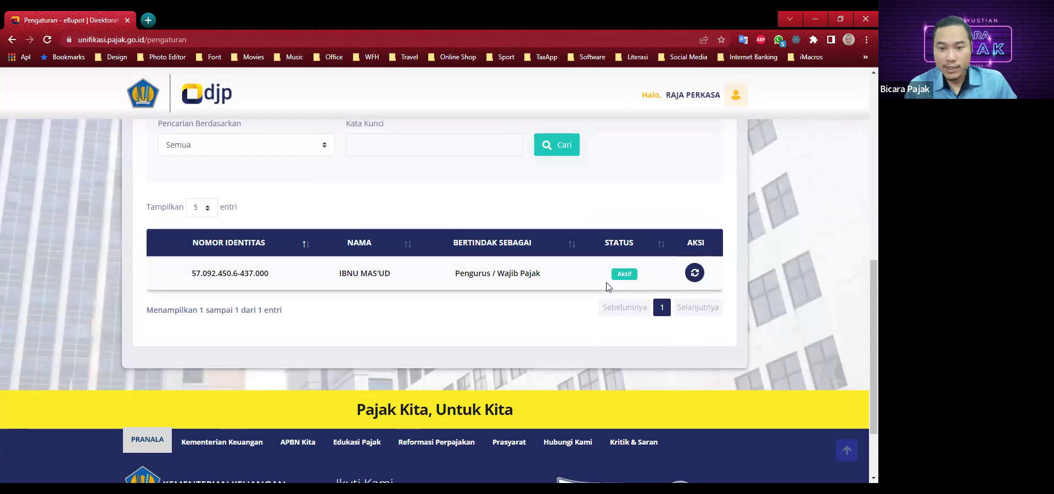
Go to the Pajak Penghasilan tab listing self-deposited PPh slips for period 04-2022.
scroll(543, 351, "up", 2)
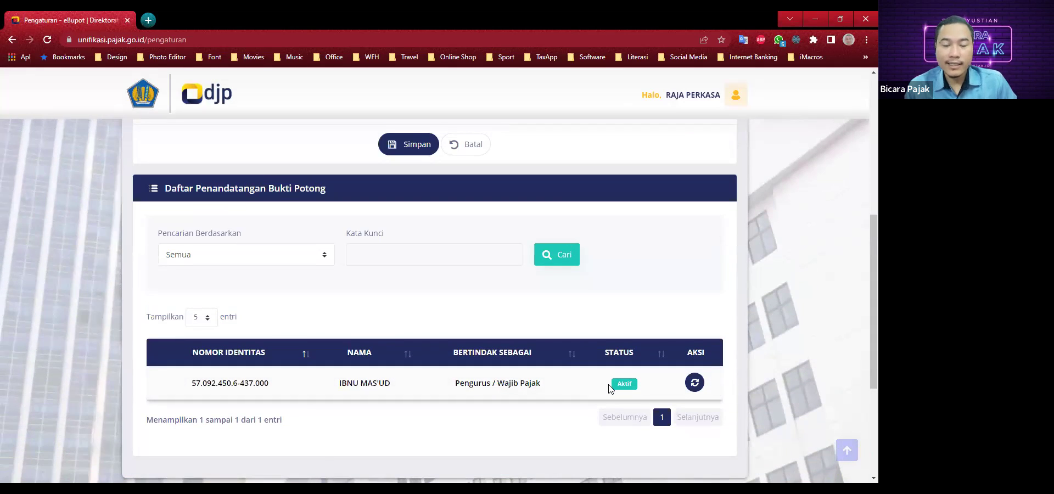
scroll(606, 388, "up", 4)
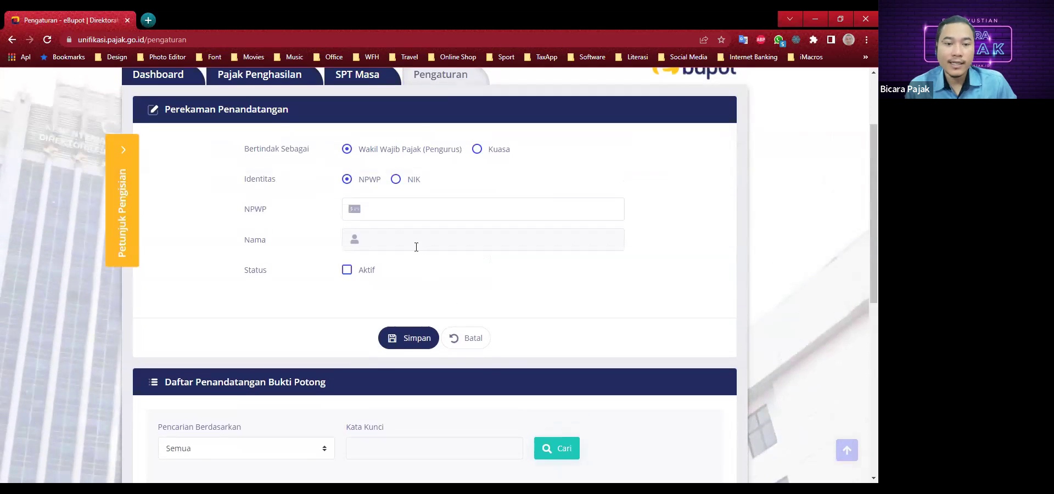
scroll(365, 225, "up", 1)
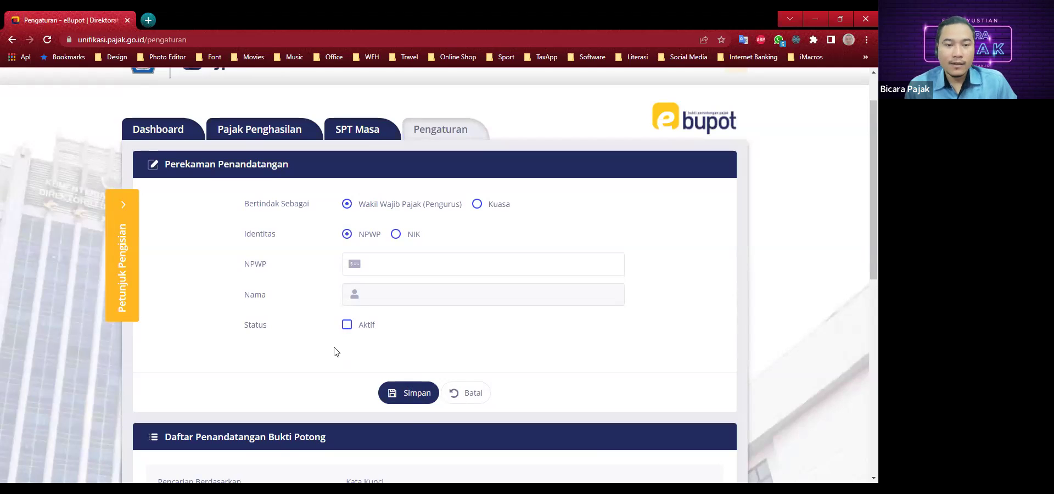
scroll(335, 351, "up", 1)
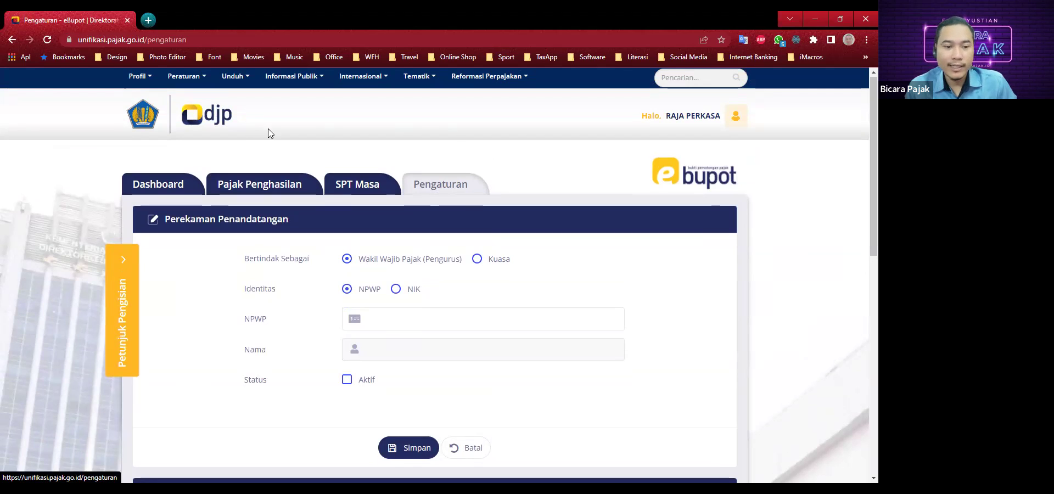
left_click(255, 187)
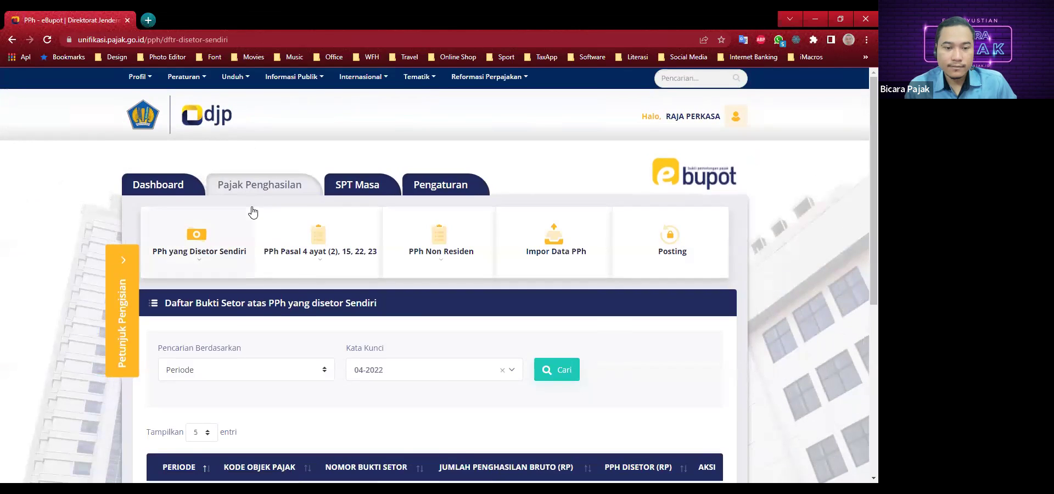
scroll(252, 212, "down", 3)
scroll(246, 269, "up", 2)
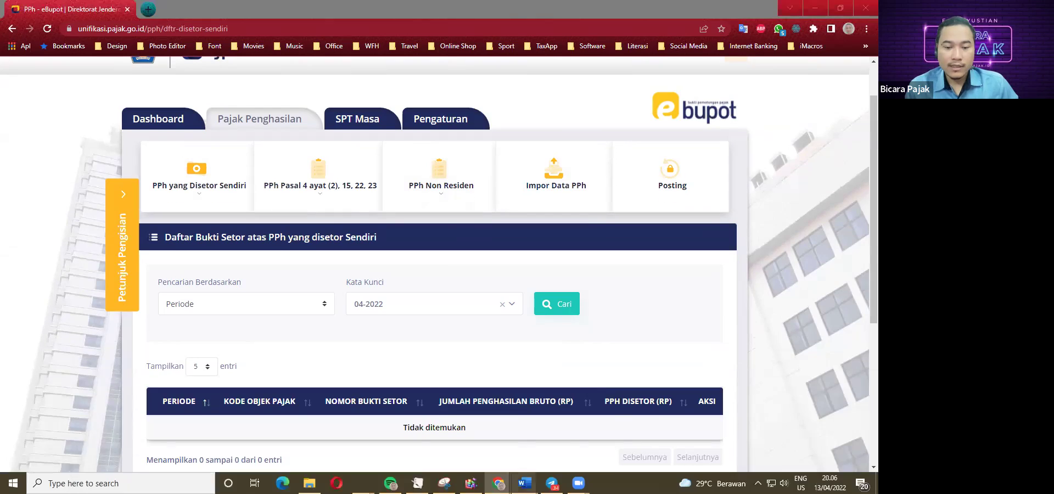
mouse_move(524, 481)
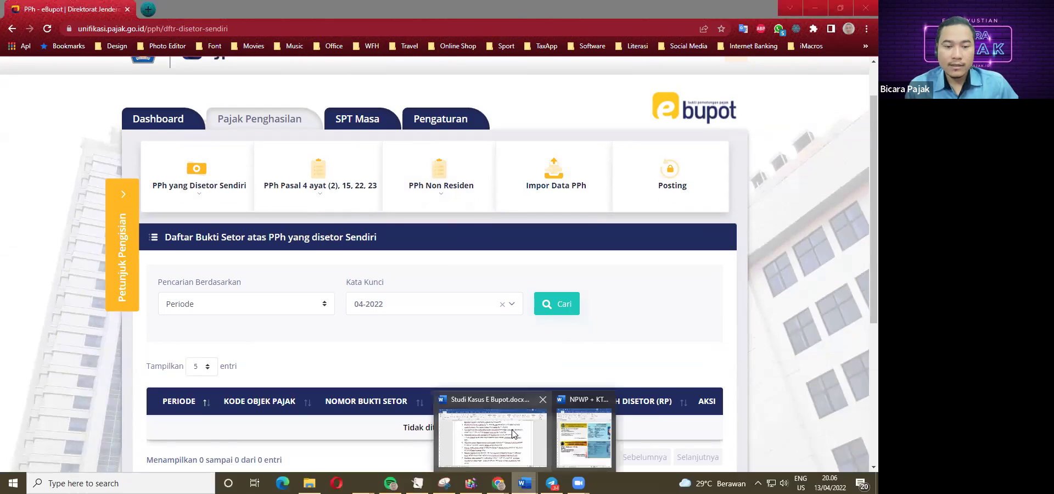
left_click(501, 437)
scroll(208, 272, "up", 5)
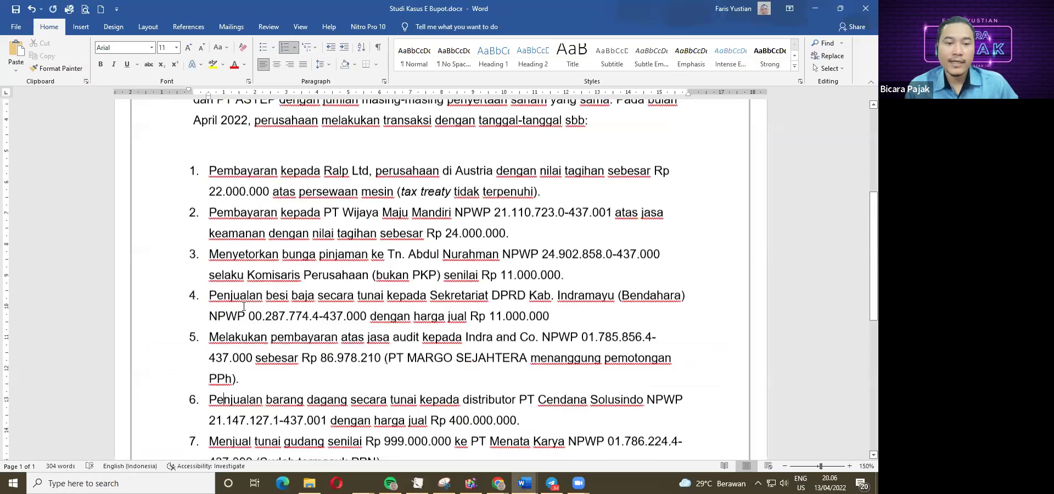
scroll(190, 262, "up", 2)
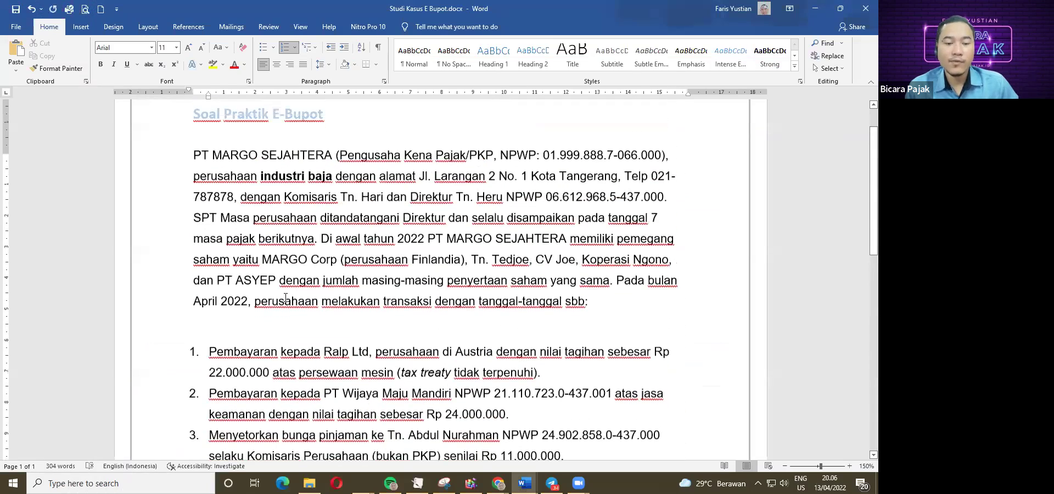
scroll(232, 274, "down", 2)
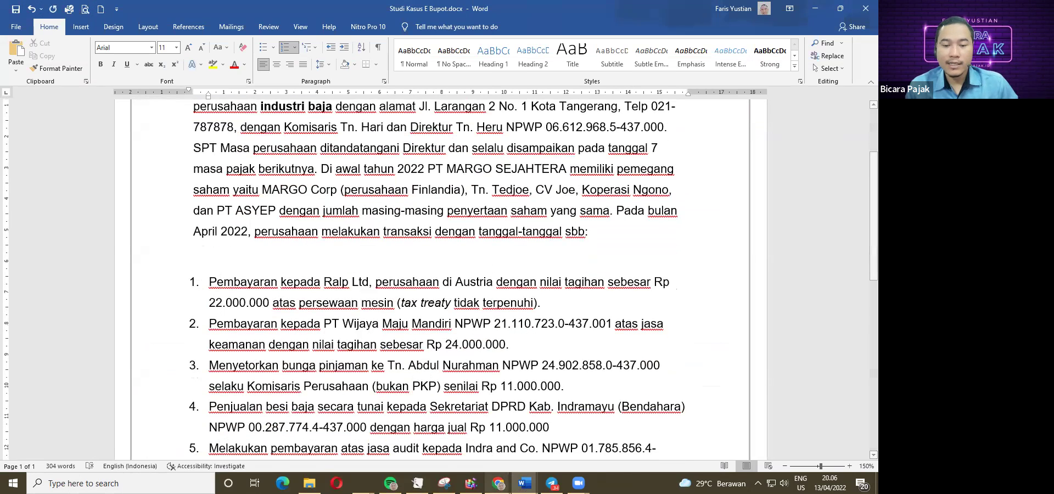
mouse_move(498, 482)
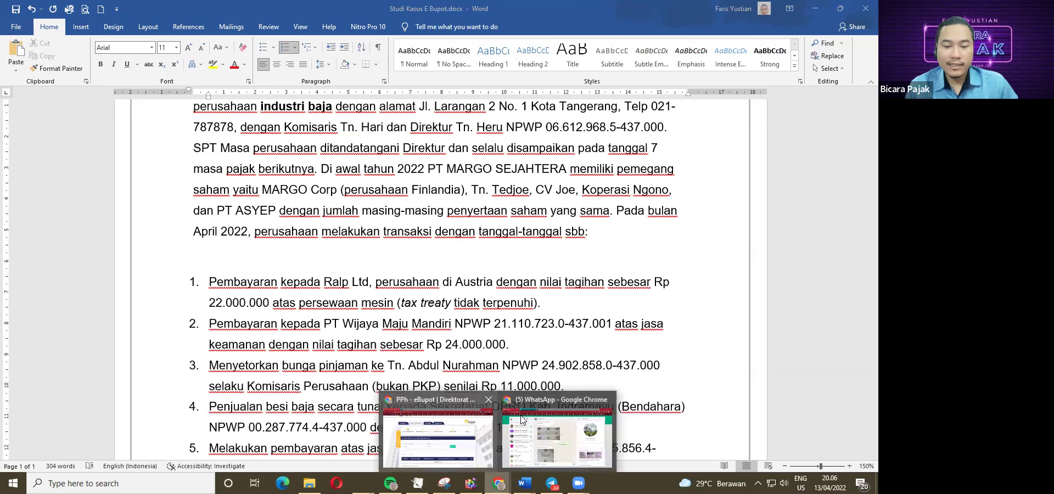
left_click(436, 431)
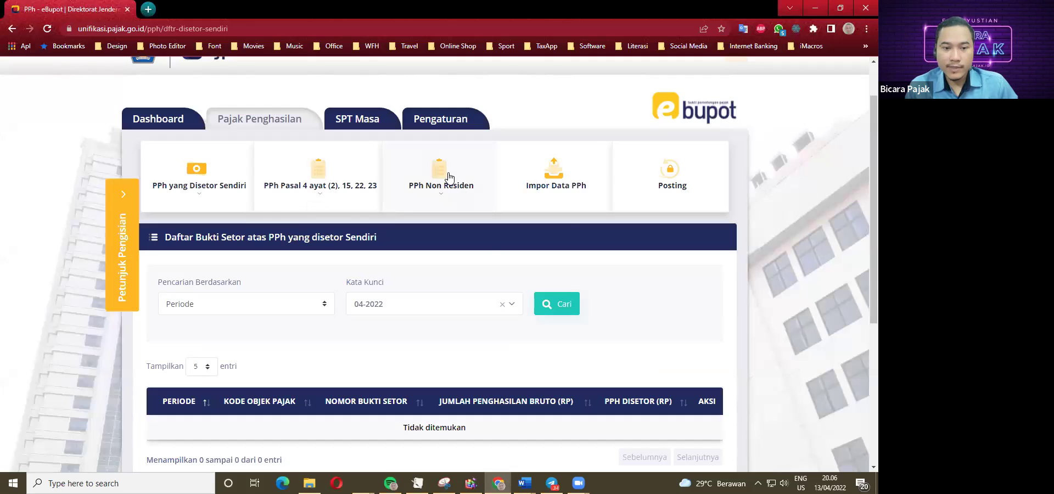
Start a new slip via PPh Non Residen > Rekam Bukti Potong PPh Non Residen.
left_click(440, 199)
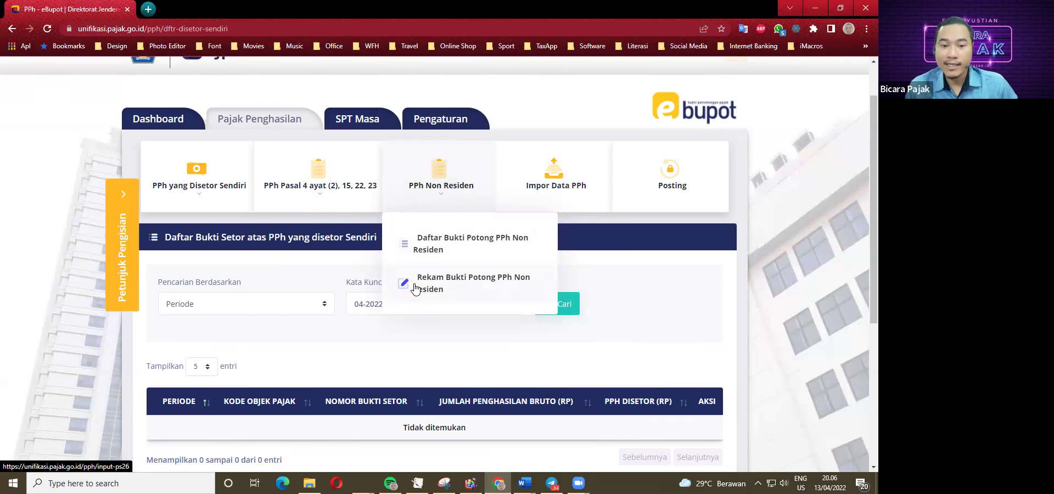
left_click(473, 283)
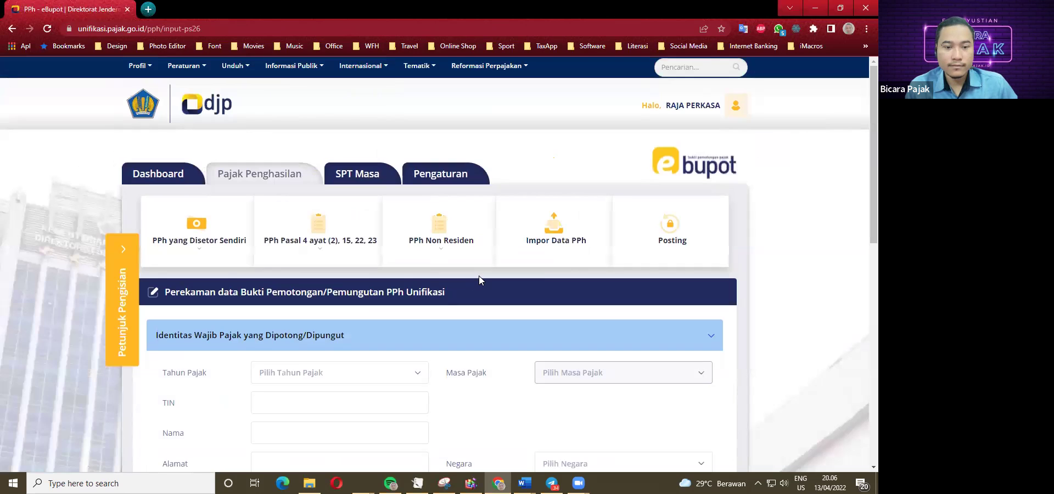
scroll(478, 275, "down", 1)
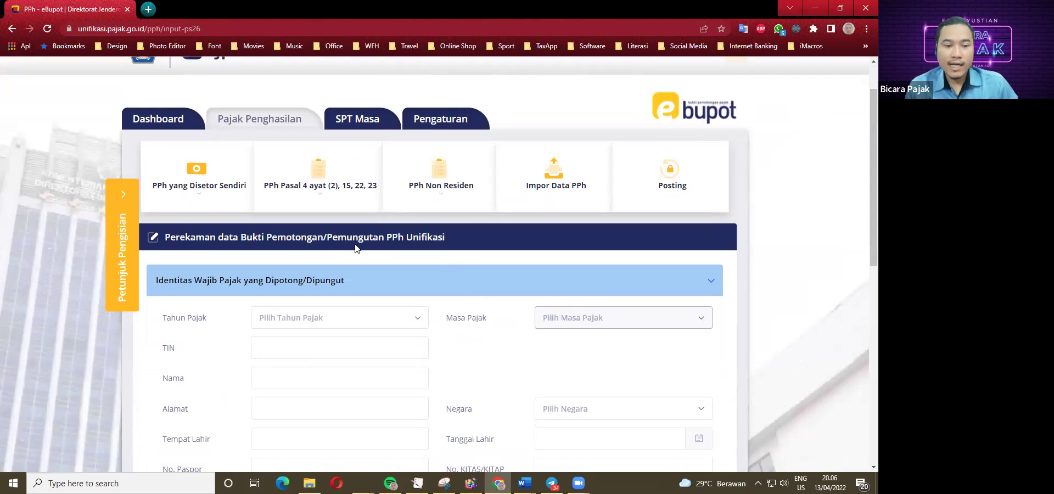
scroll(252, 247, "down", 1)
scroll(217, 247, "down", 2)
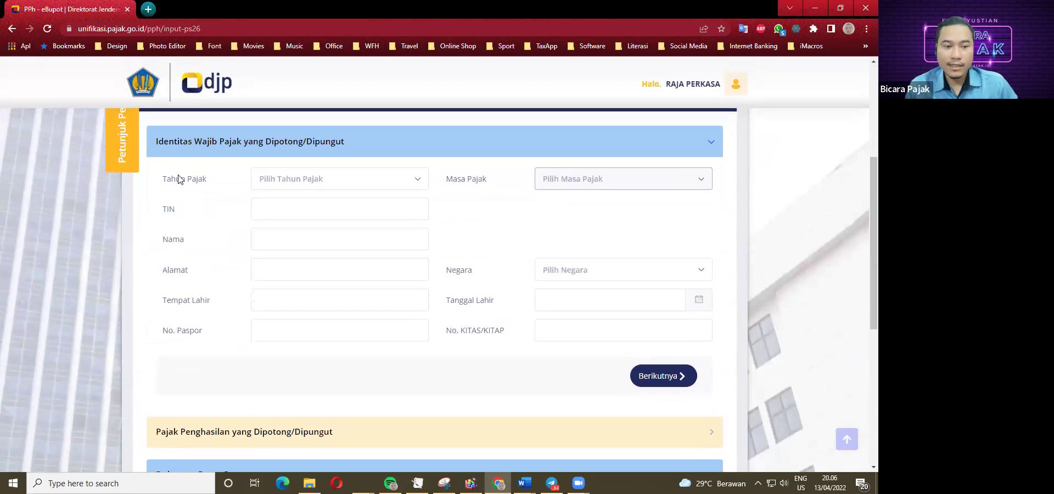
Set Tahun Pajak 2022, Masa Pajak April, and TIN 0000.
left_click(297, 181)
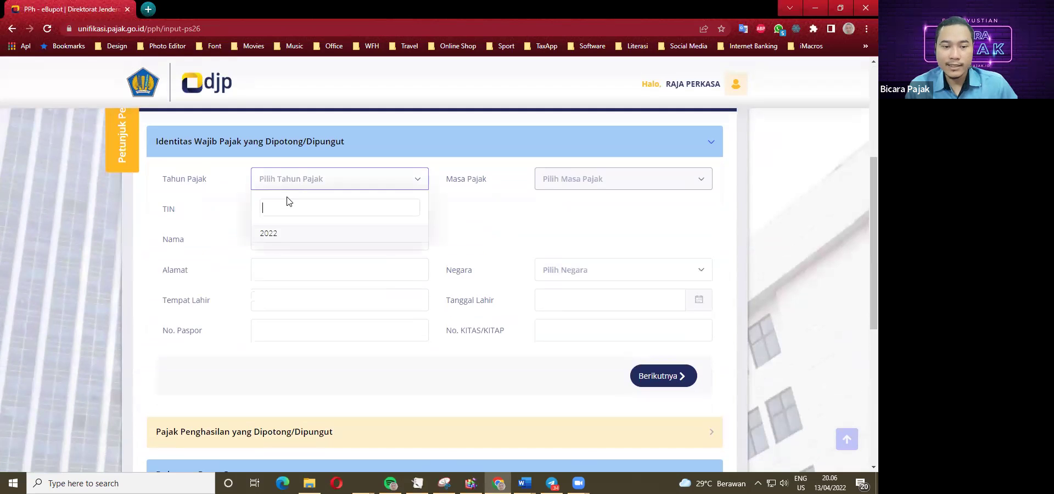
left_click(272, 235)
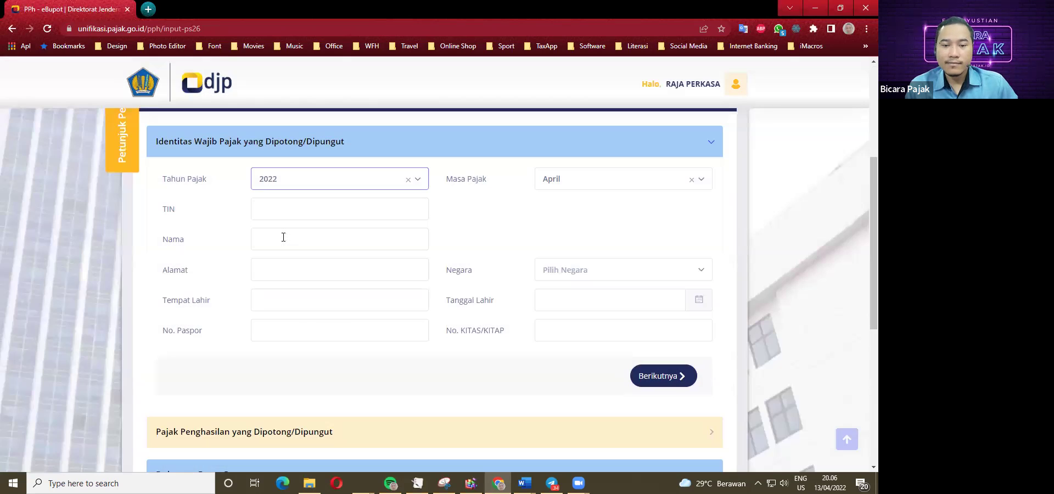
left_click(608, 181)
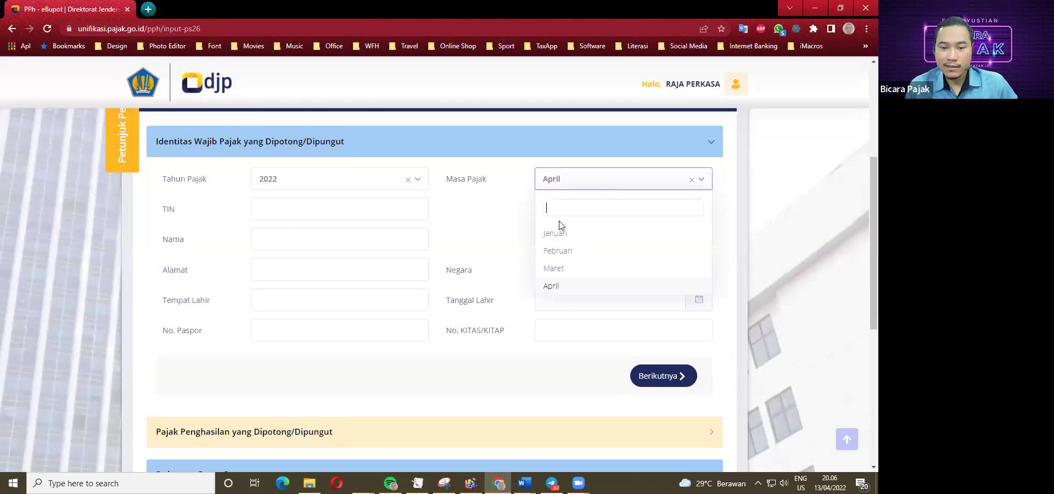
left_click(557, 286)
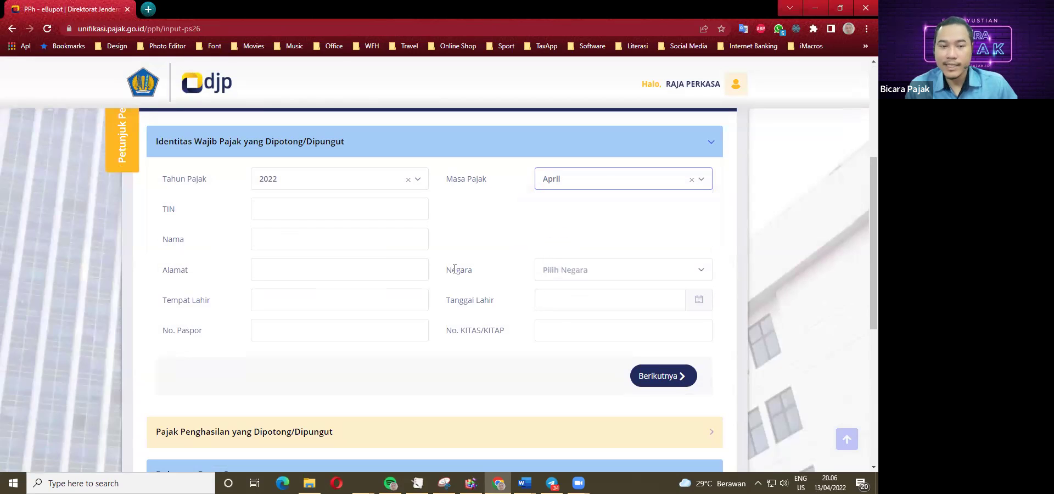
left_click(256, 212)
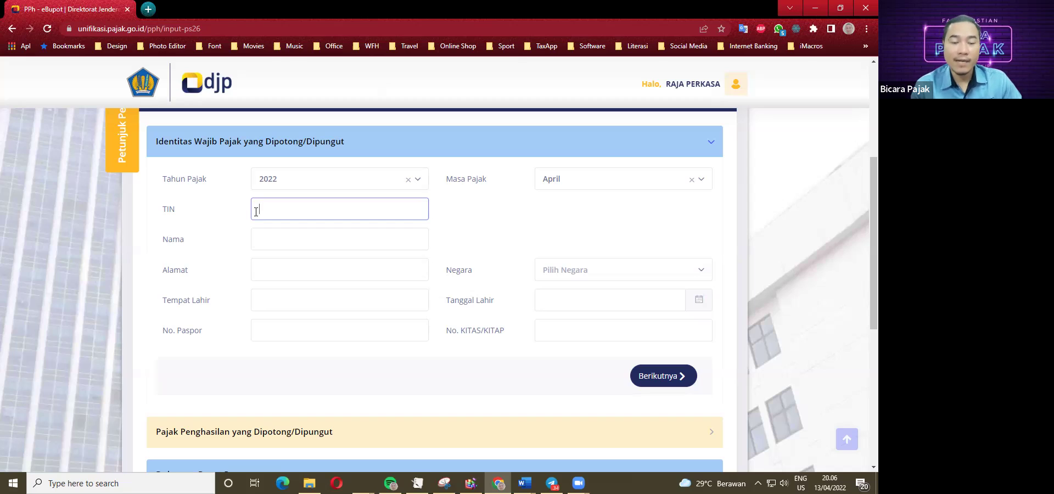
type("0000")
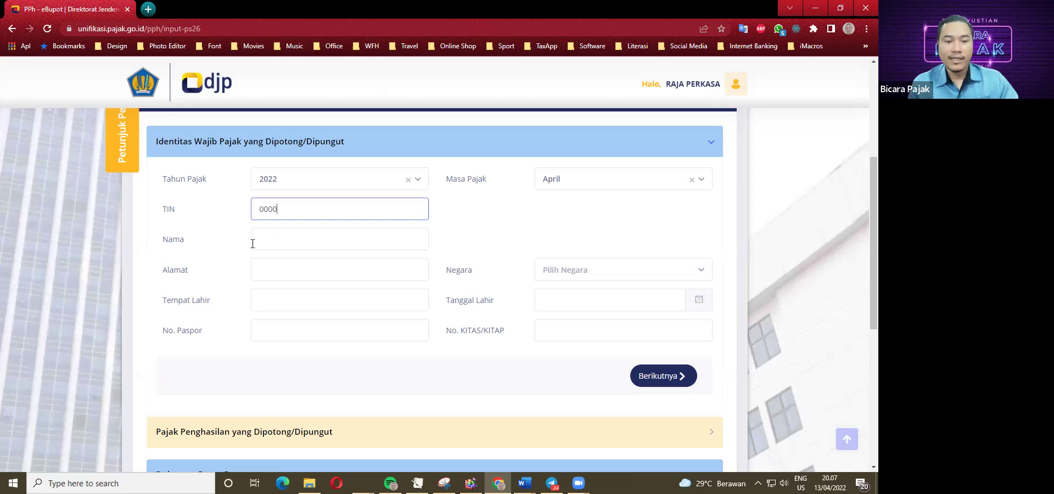
left_click(262, 248)
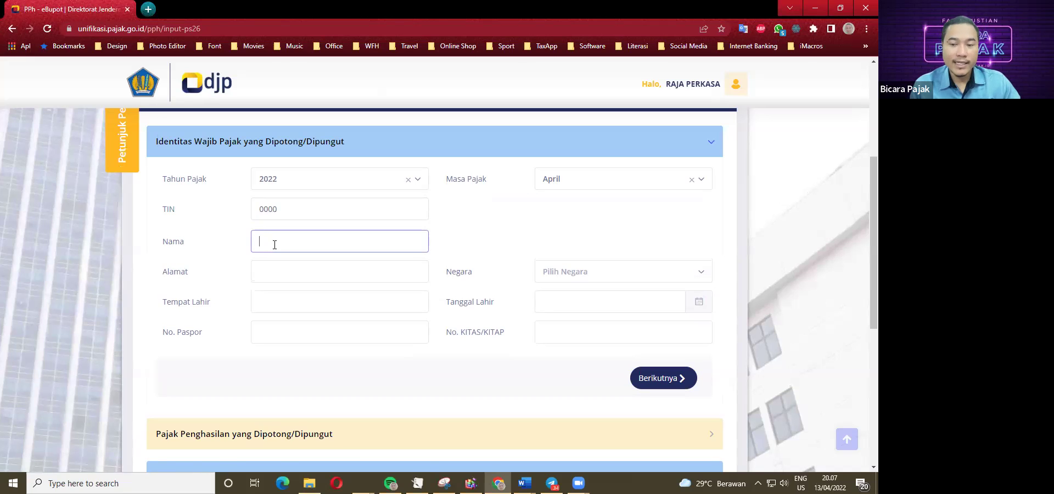
Look up item 1's payee in the Word case study and enter RALP LTD as the name.
left_click(524, 483)
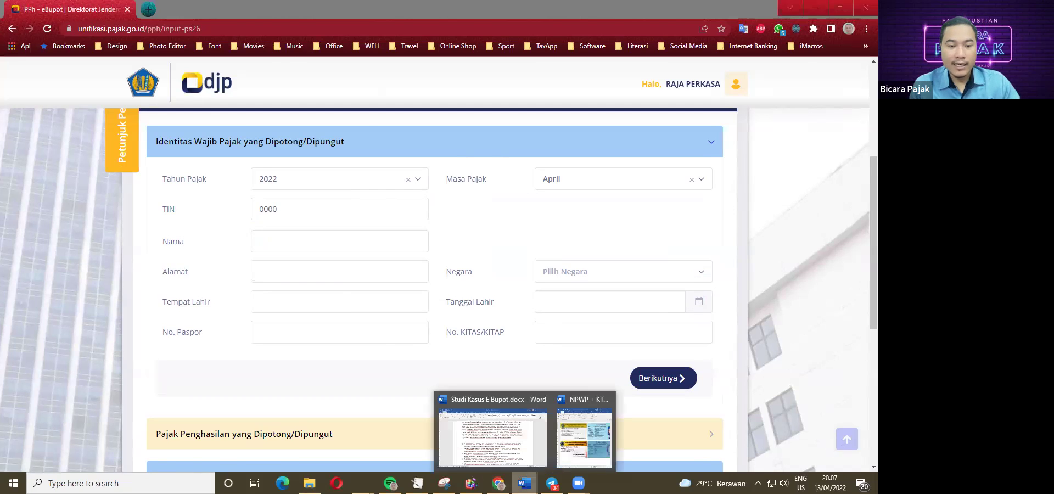
left_click(493, 437)
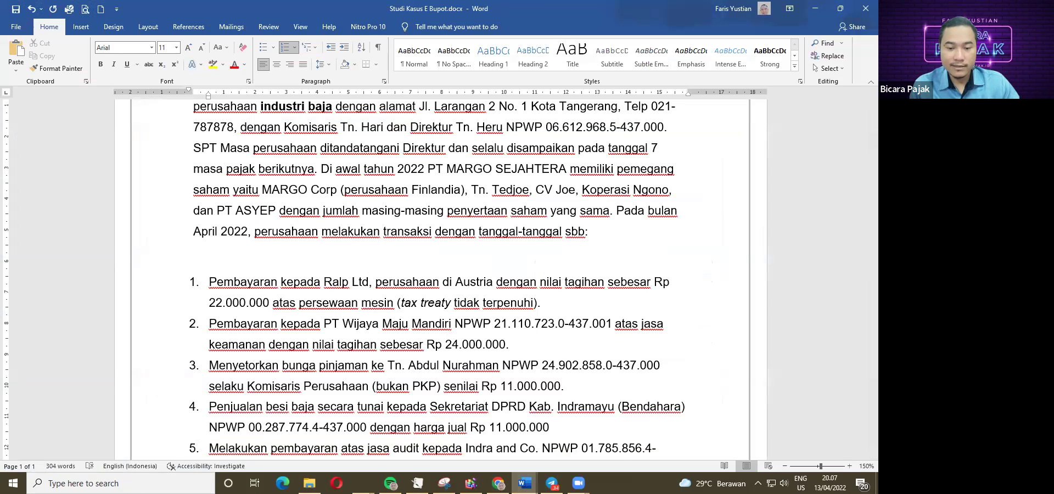
mouse_move(525, 483)
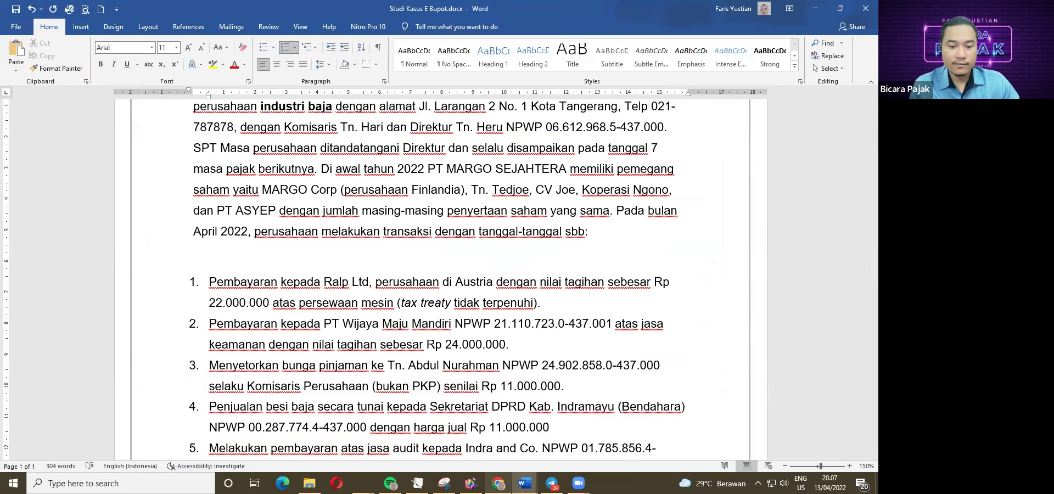
left_click(498, 483)
type("RALP LTD")
key("Tab")
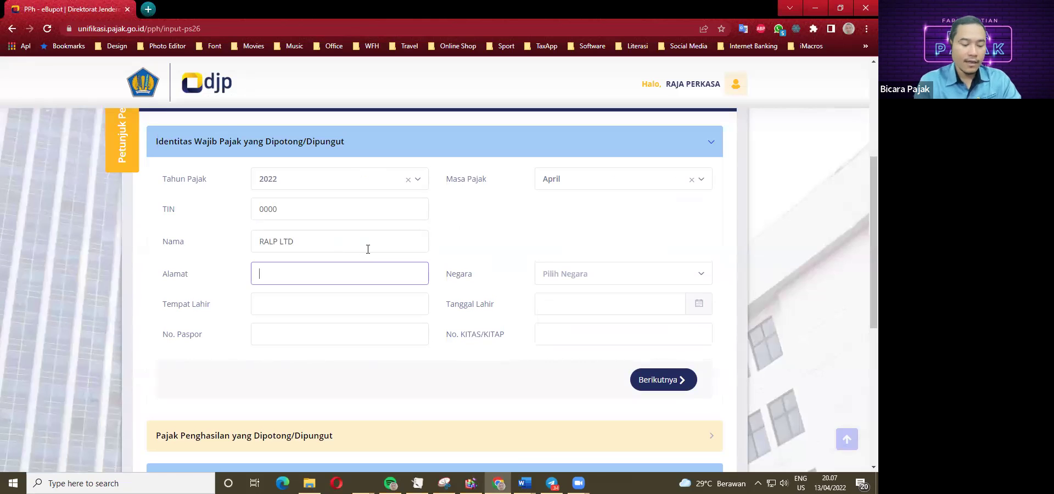
Enter JAKARTA as the address and choose Austria as the country.
type("A")
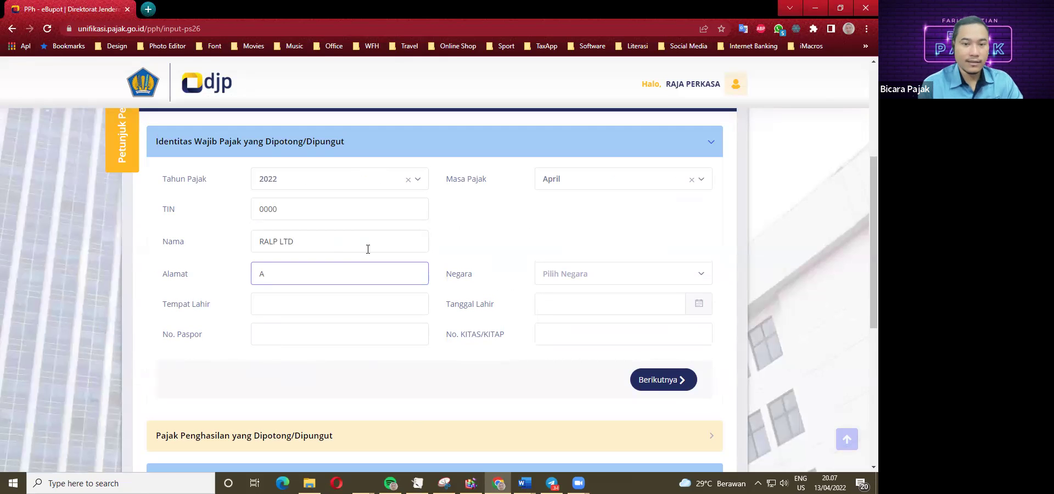
scroll(389, 298, "down", 3)
scroll(341, 296, "up", 3)
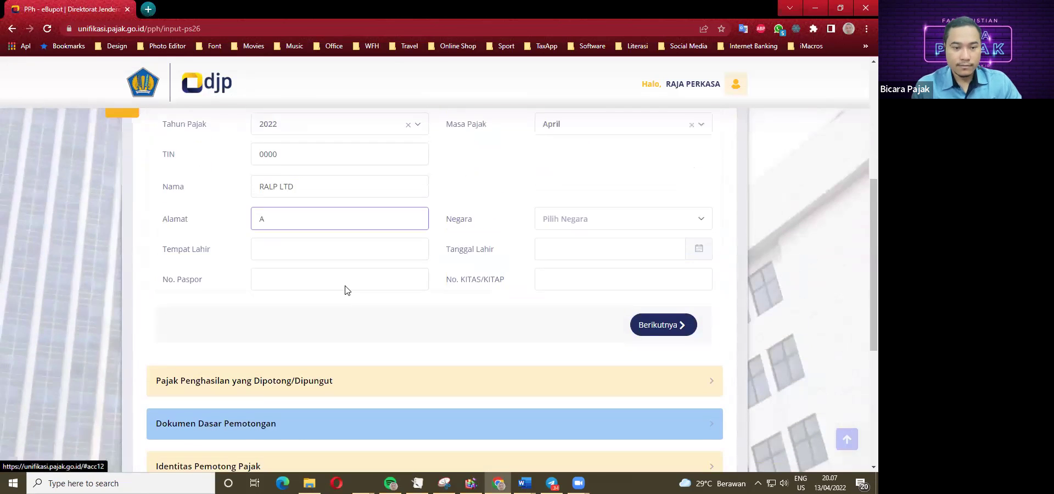
key("BackSpace")
type("JAKARTA")
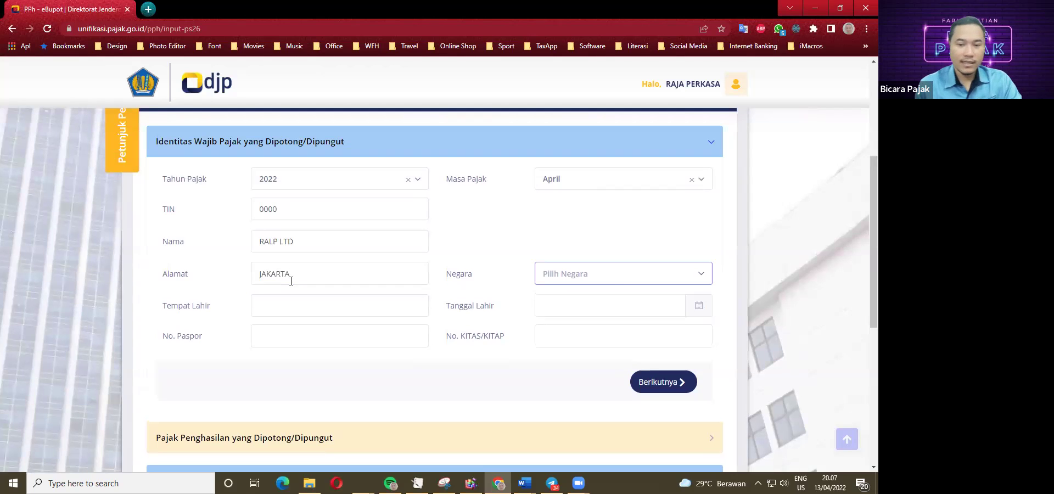
left_click(609, 274)
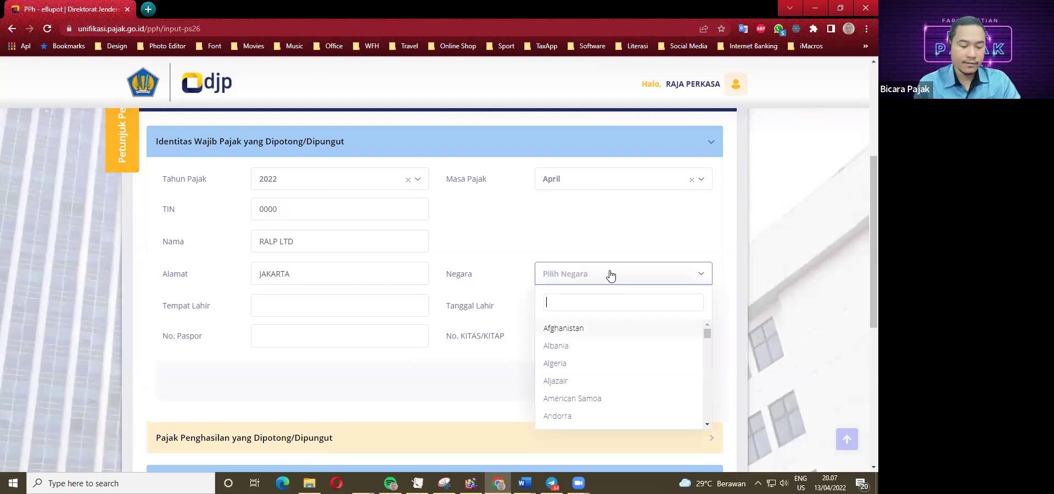
type("AUS")
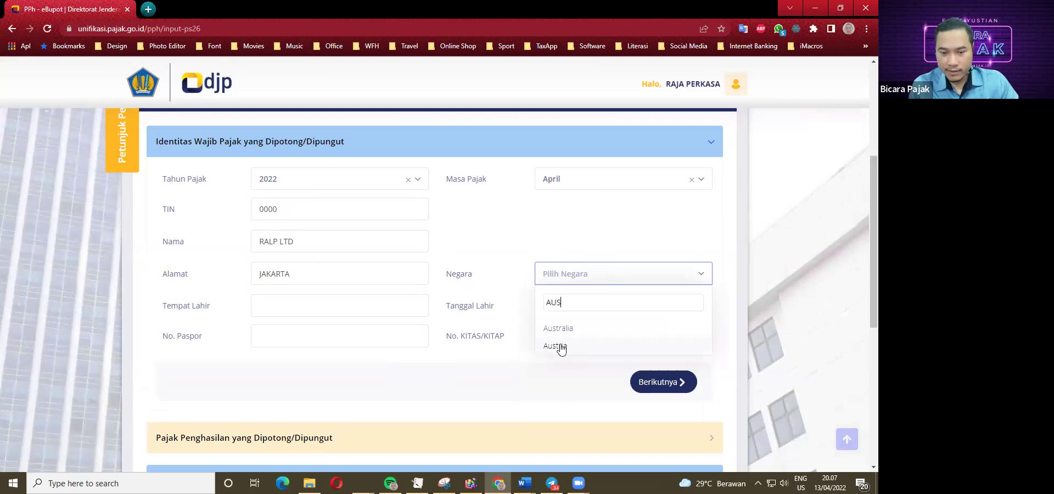
left_click(557, 345)
Set the birth date to 01/04/1990 using the date picker.
left_click(276, 307)
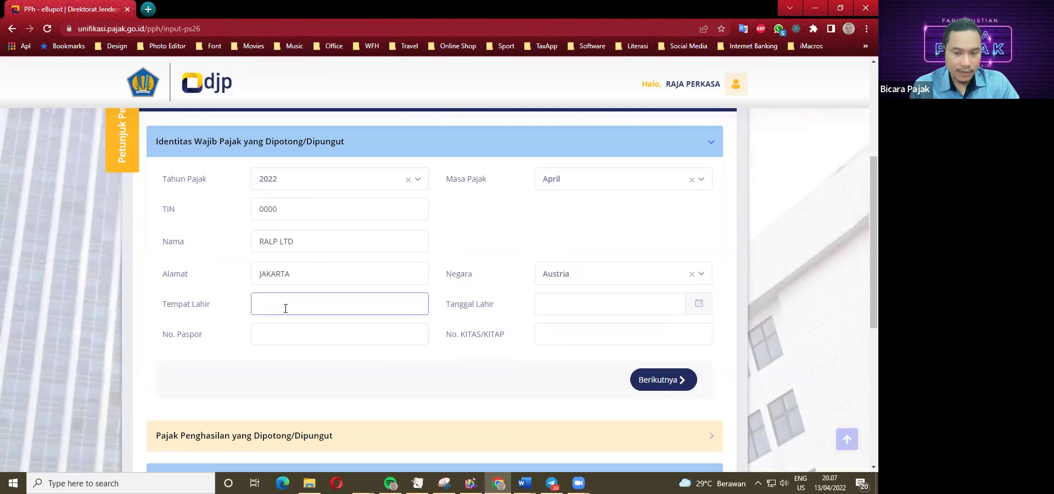
scroll(283, 307, "down", 1)
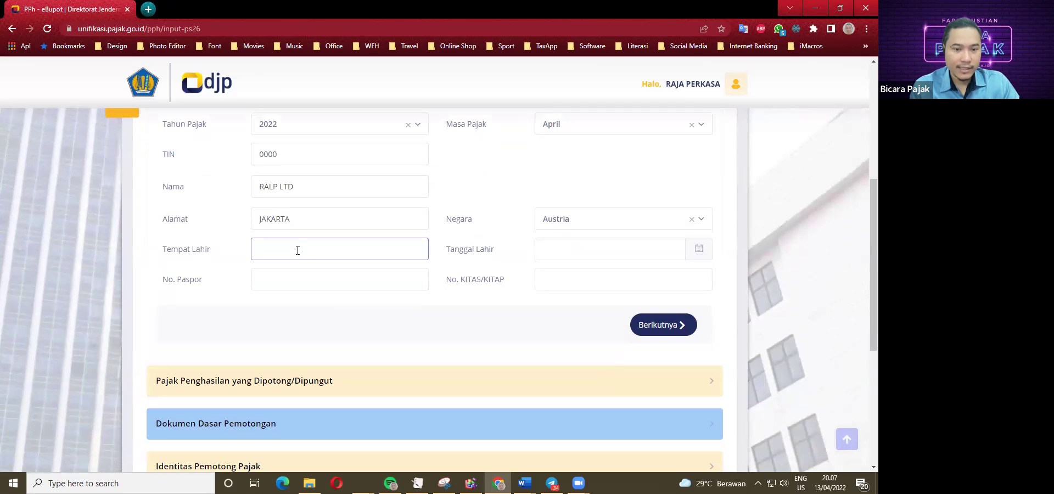
scroll(258, 275, "up", 2)
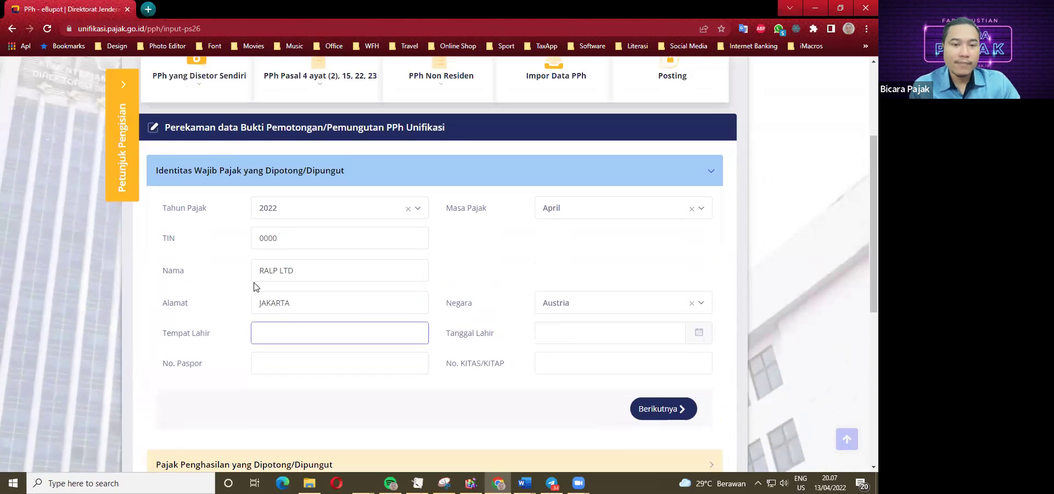
scroll(259, 288, "down", 4)
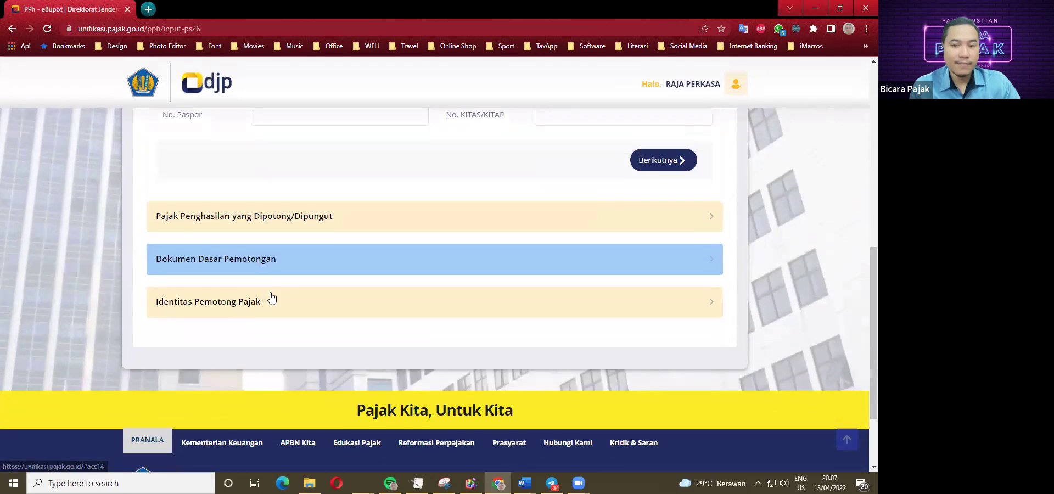
scroll(270, 298, "up", 4)
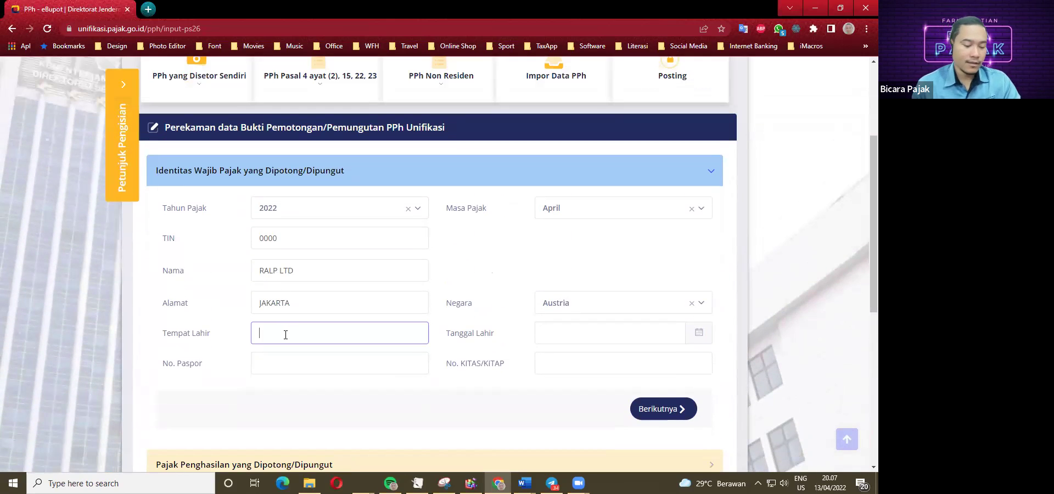
left_click(549, 335)
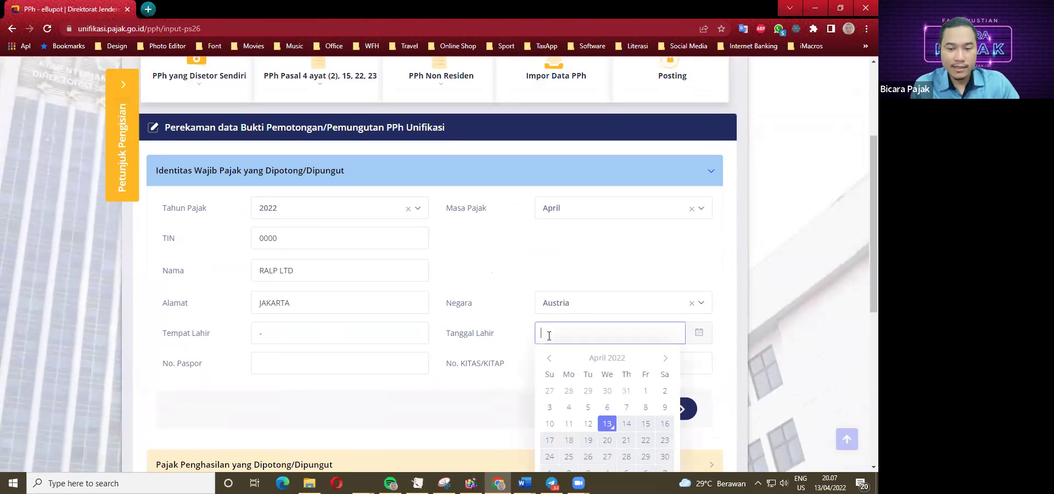
left_click(607, 426)
left_click(593, 337)
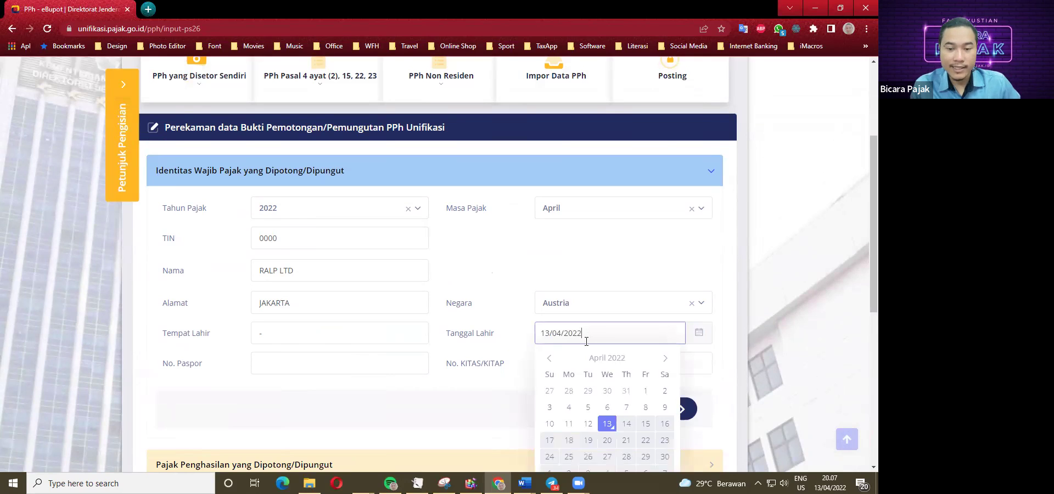
left_click(619, 360)
left_click(609, 360)
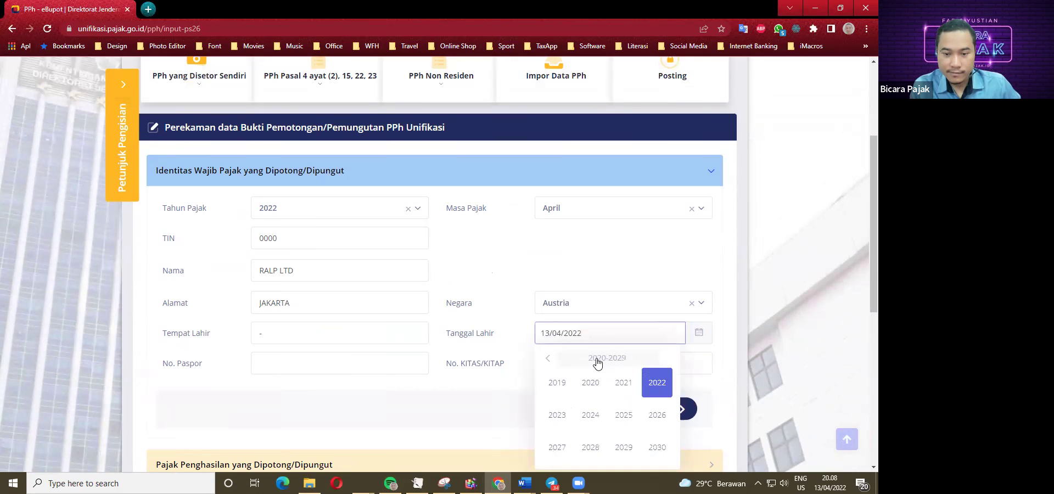
left_click(595, 359)
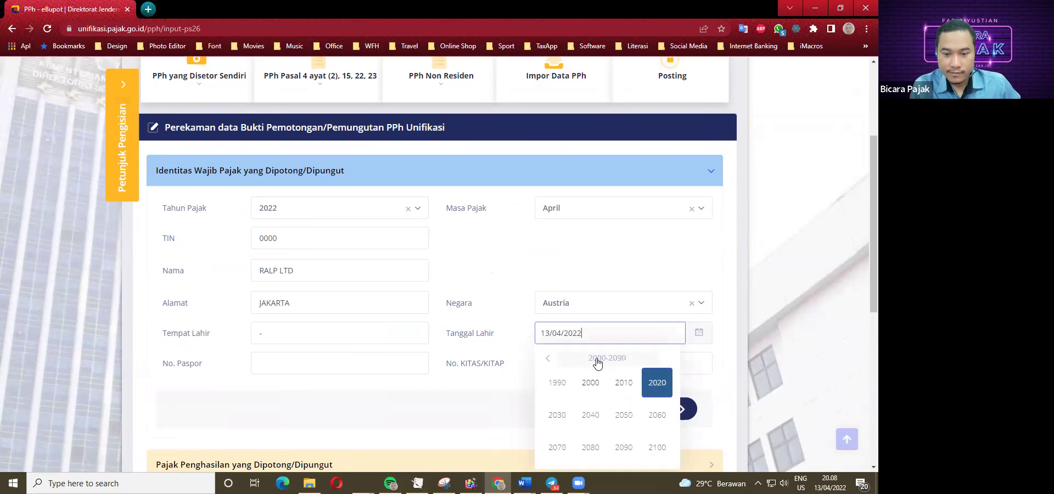
left_click(547, 359)
scroll(580, 406, "down", 2)
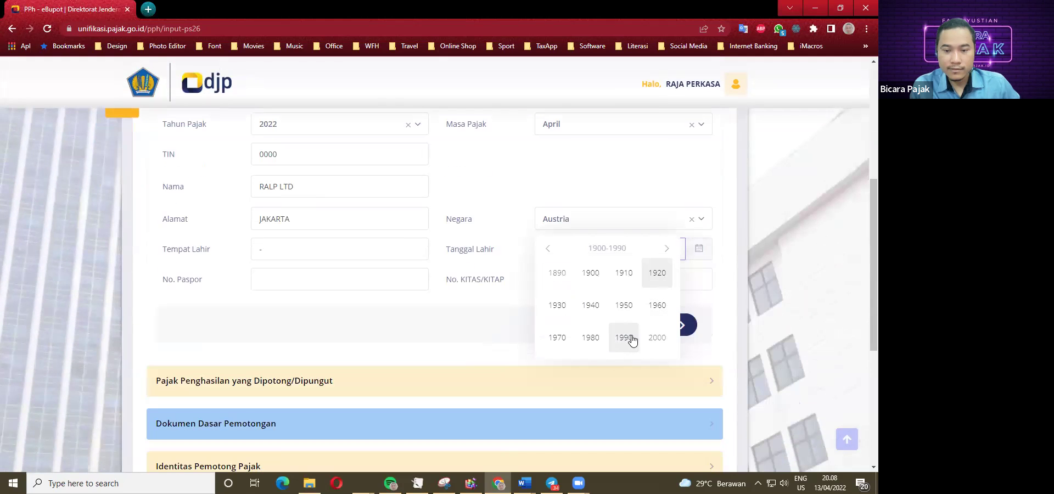
left_click(625, 338)
scroll(571, 341, "up", 1)
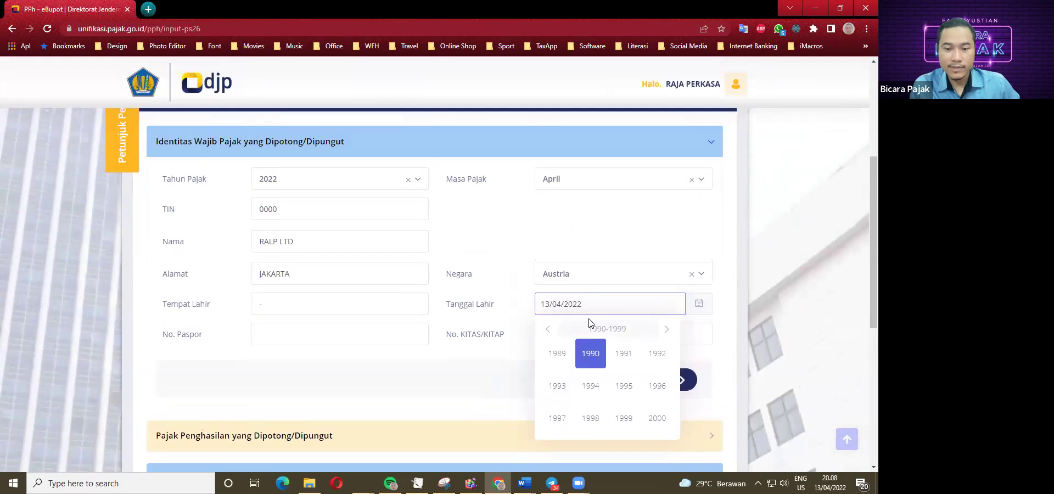
left_click(590, 353)
left_click(653, 356)
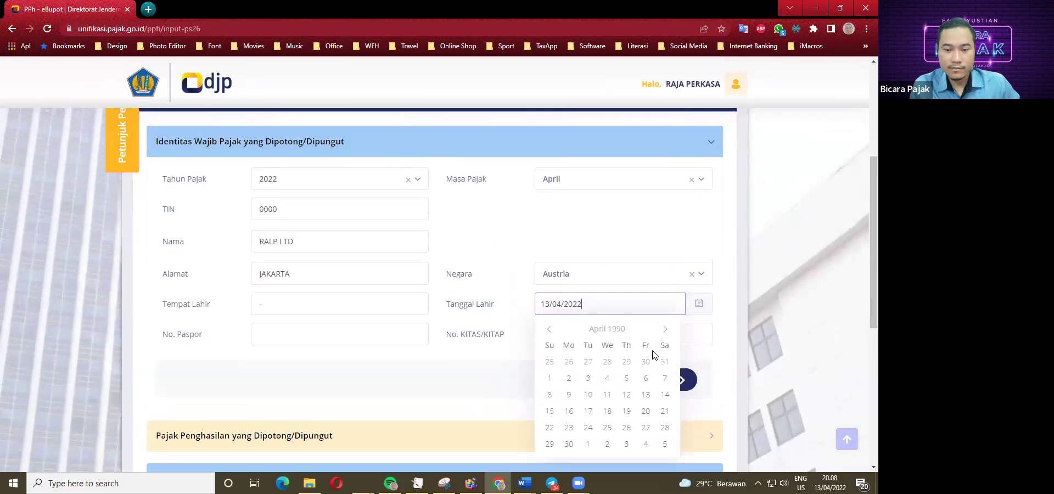
left_click(552, 379)
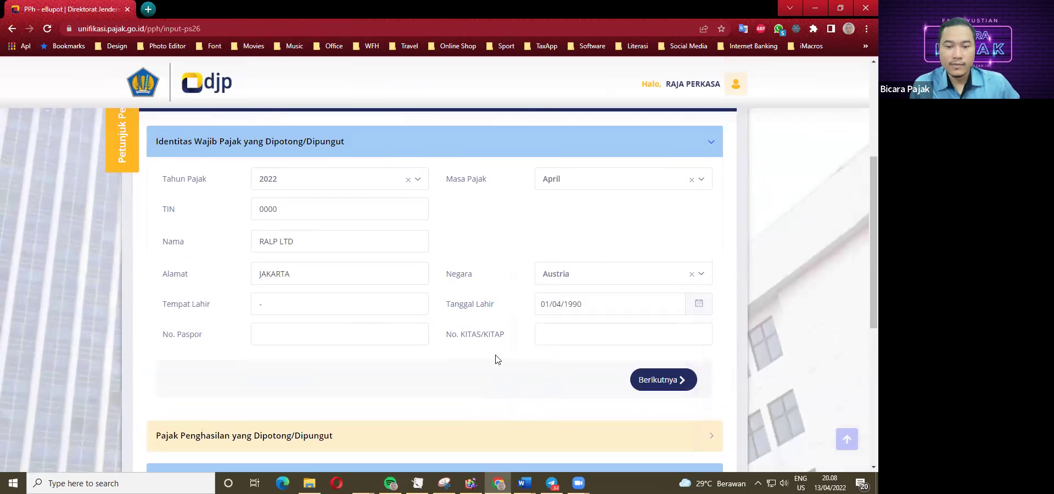
Enter 00 as both the passport number and the KITAS/KITAP number.
left_click(295, 339)
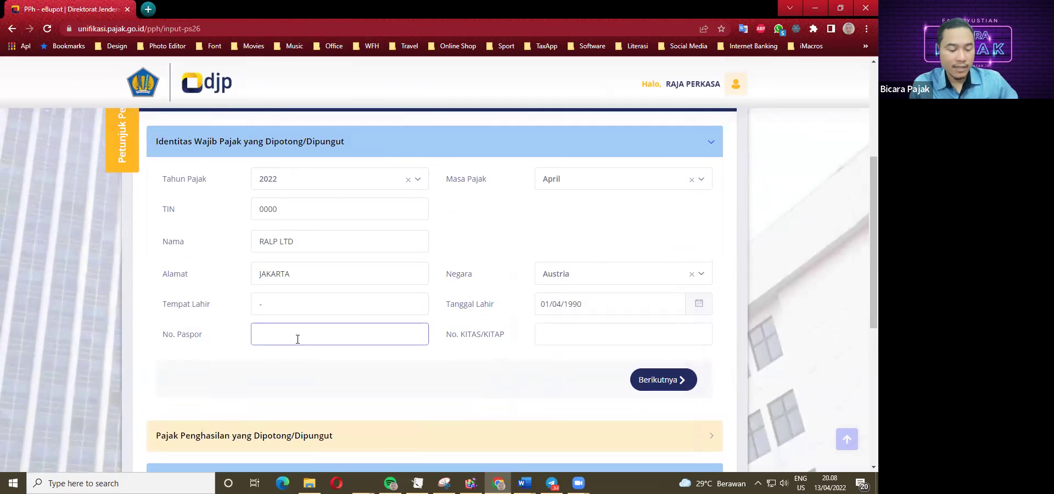
type("00")
left_click(569, 338)
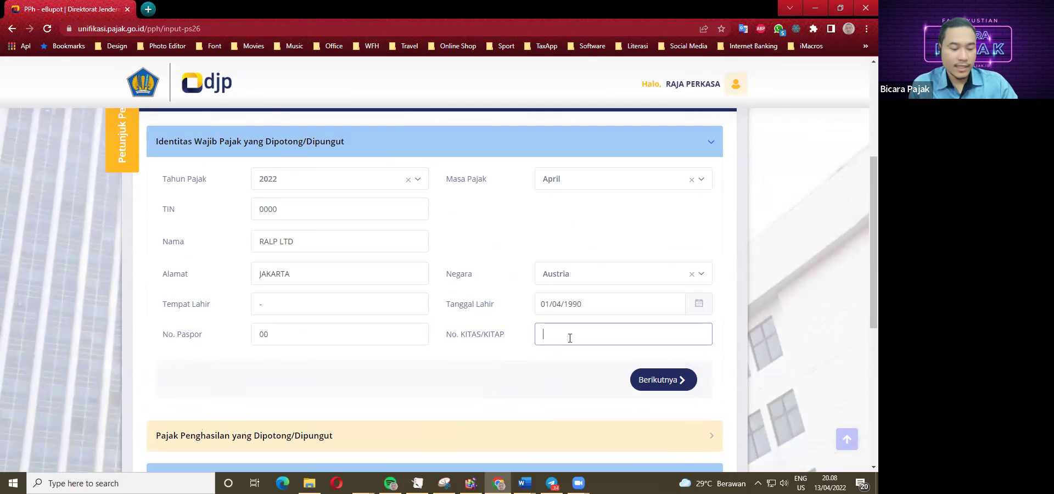
type("00")
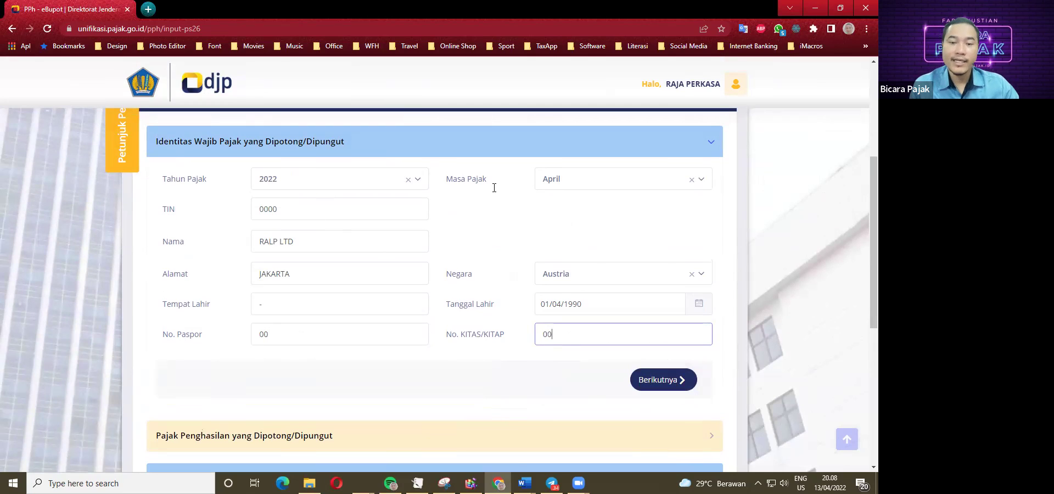
Open the income section's Kode Objek Pajak list and check the transaction in the Word case study.
left_click(662, 381)
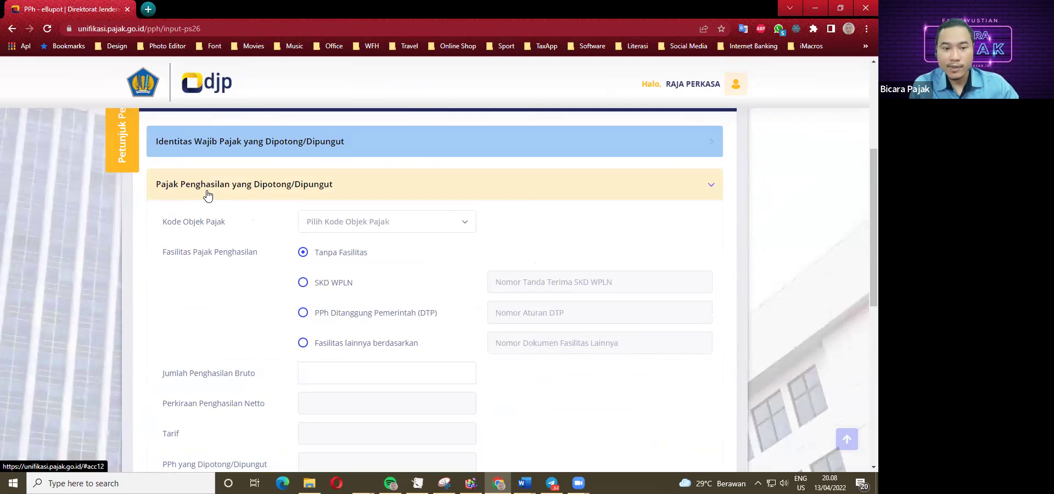
left_click(332, 226)
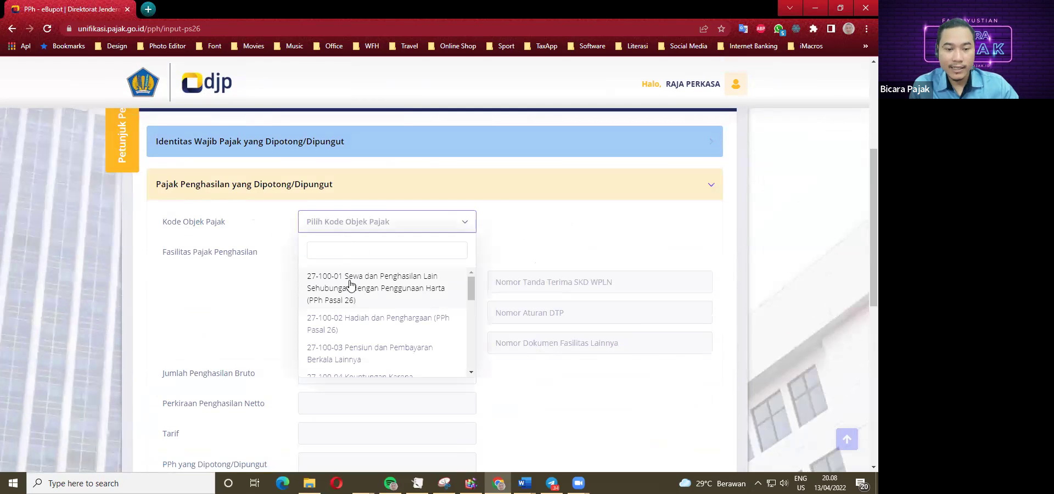
scroll(365, 308, "down", 3)
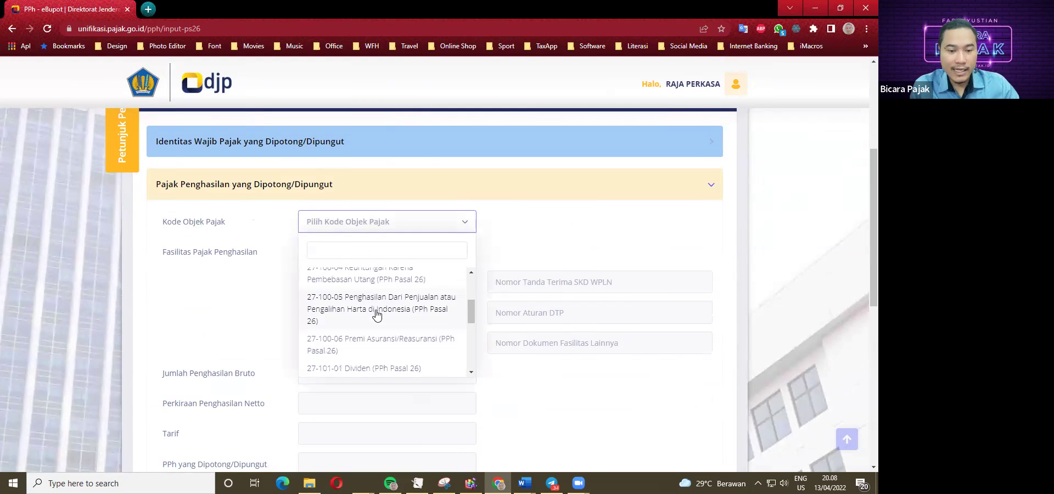
scroll(376, 329, "down", 5)
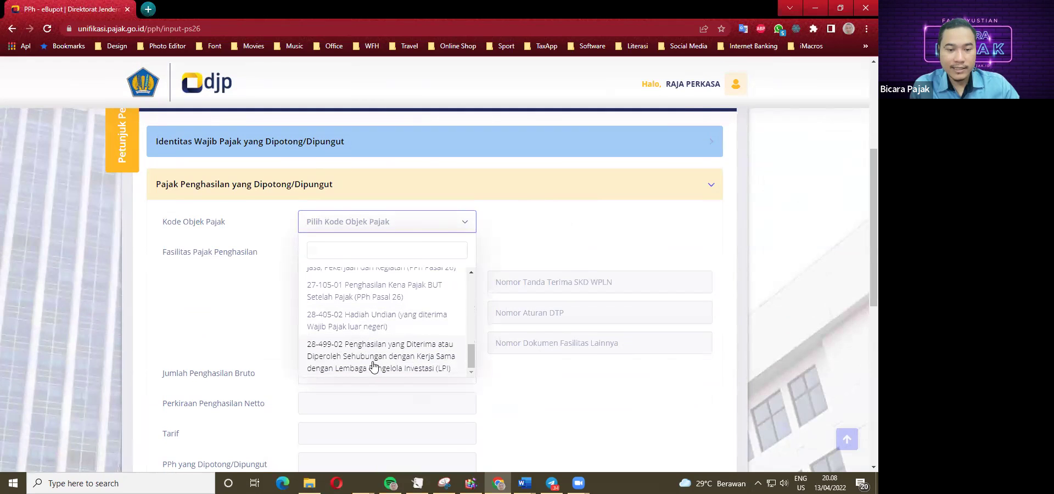
left_click(521, 478)
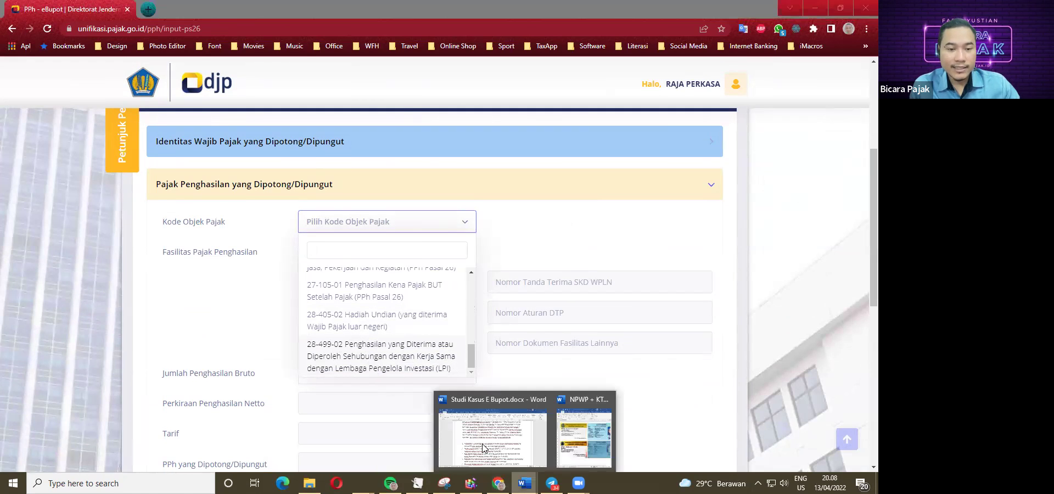
left_click(500, 438)
scroll(298, 326, "down", 1)
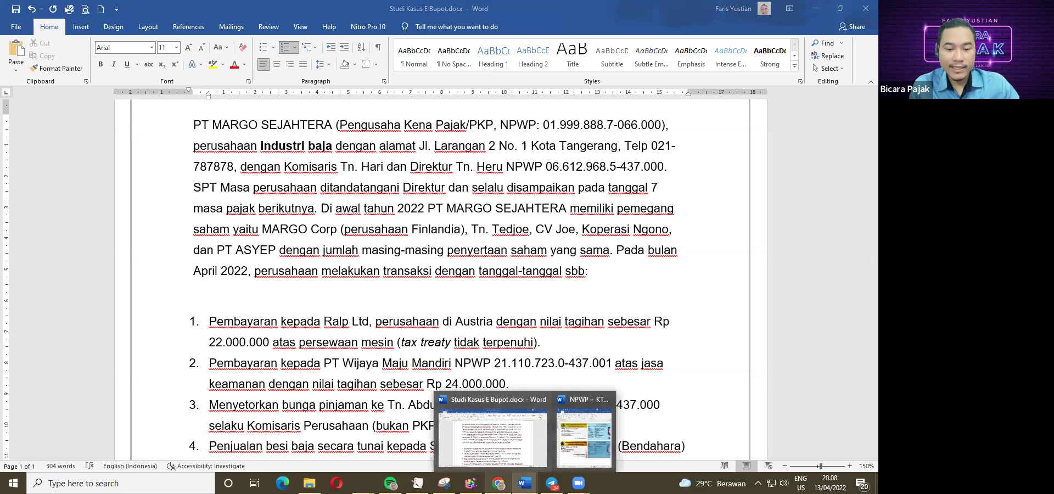
left_click(498, 483)
Select tax object code 27-100-01, rent and other income from use of property (PPh Pasal 26).
scroll(362, 329, "down", 3)
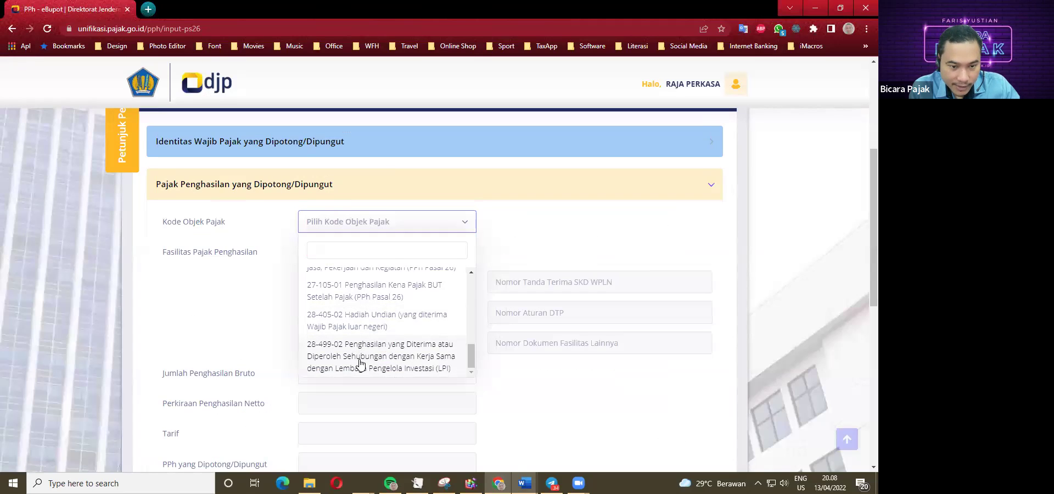
scroll(367, 360, "up", 1)
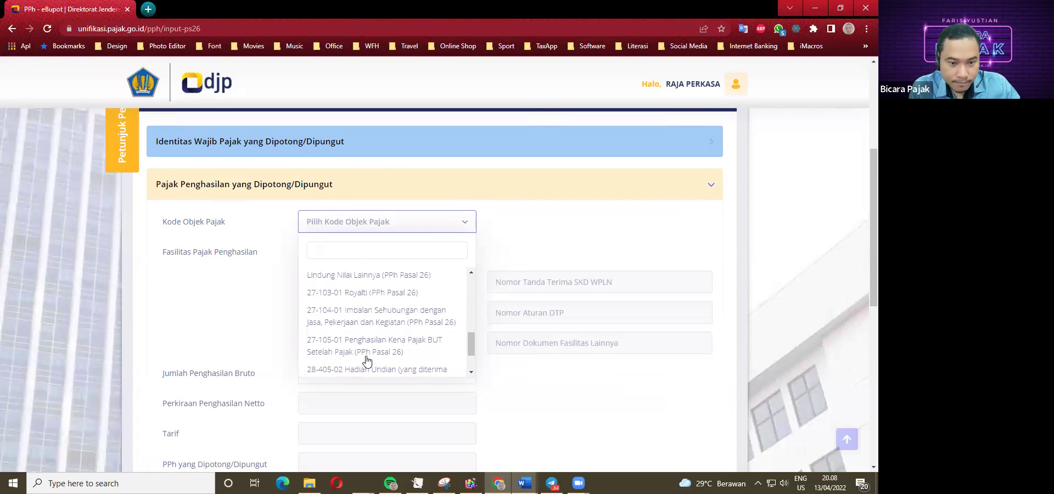
scroll(363, 336, "up", 1)
scroll(363, 336, "up", 3)
scroll(365, 331, "up", 3)
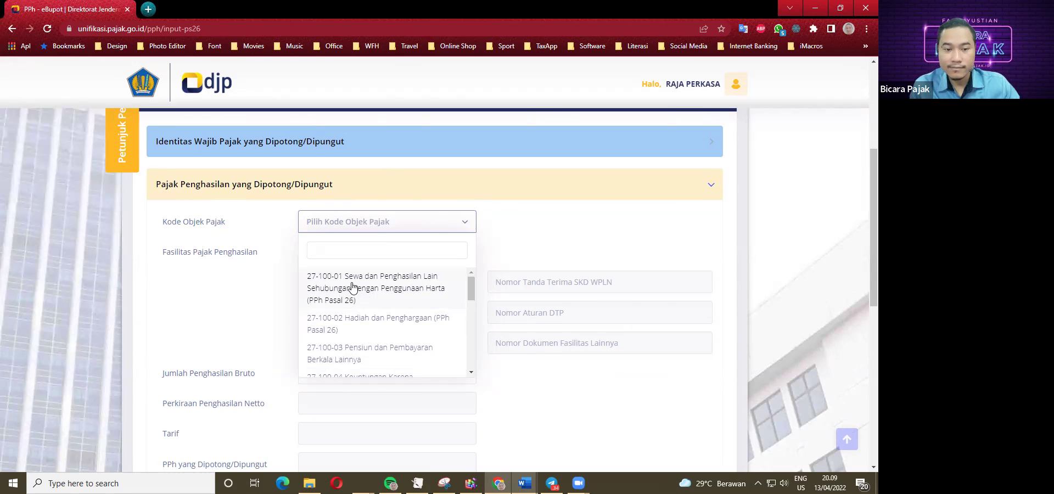
left_click(351, 286)
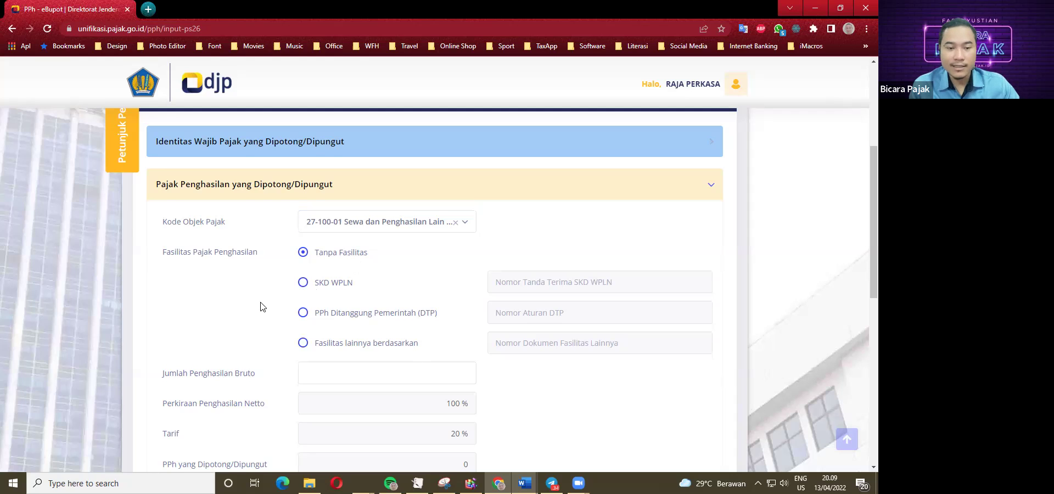
scroll(259, 306, "down", 2)
Enter gross income 22.000.000 from the case study, yielding 4.400.000 PPh at the 20% rate.
left_click(413, 264)
mouse_move(524, 482)
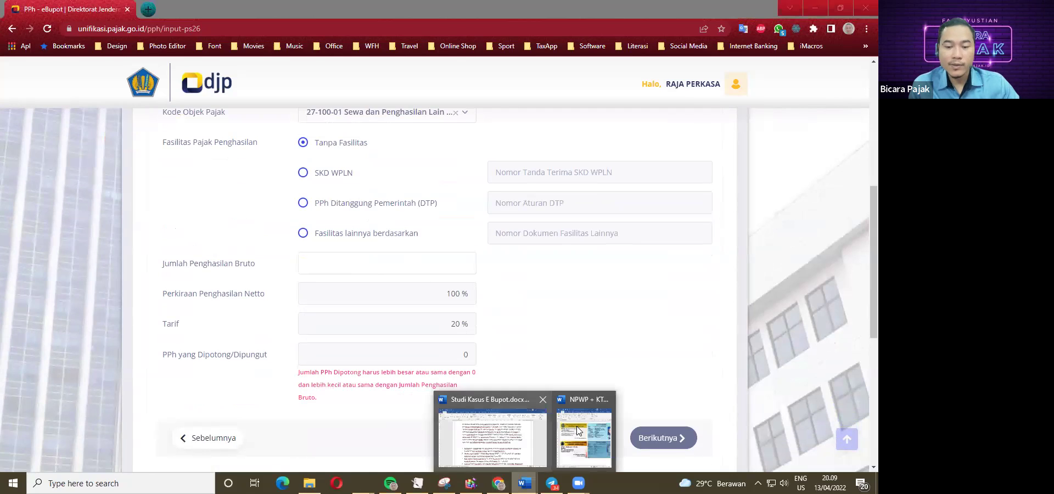
left_click(500, 442)
scroll(285, 302, "up", 1)
scroll(247, 304, "down", 2)
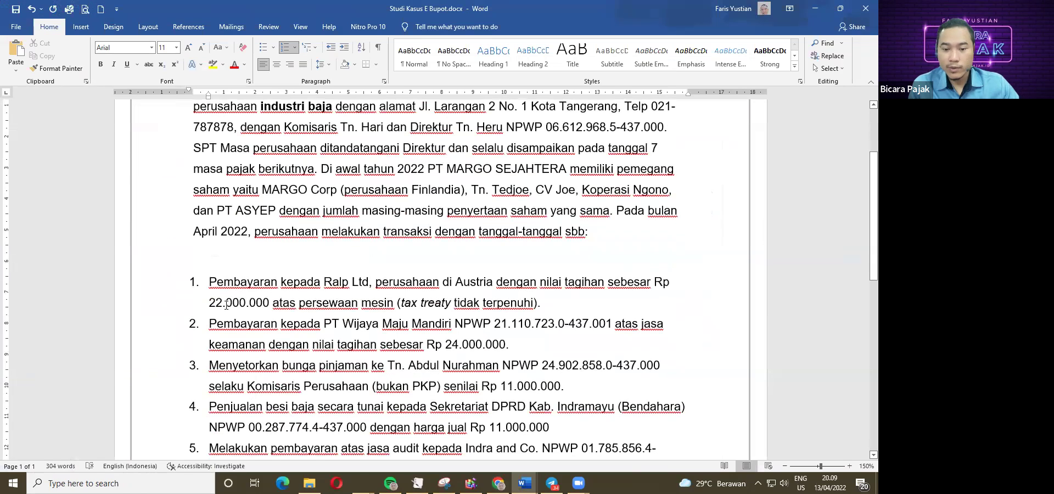
left_click(498, 483)
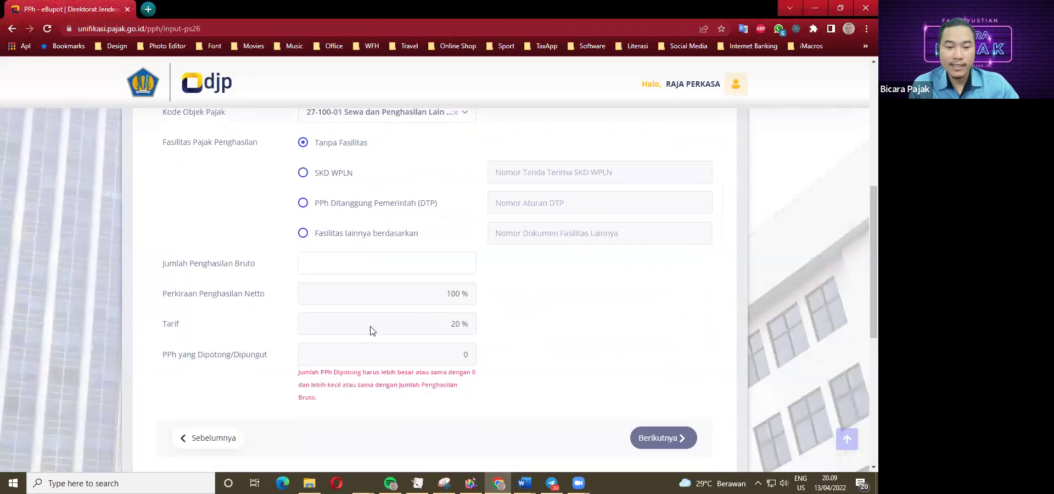
type("2.000.")
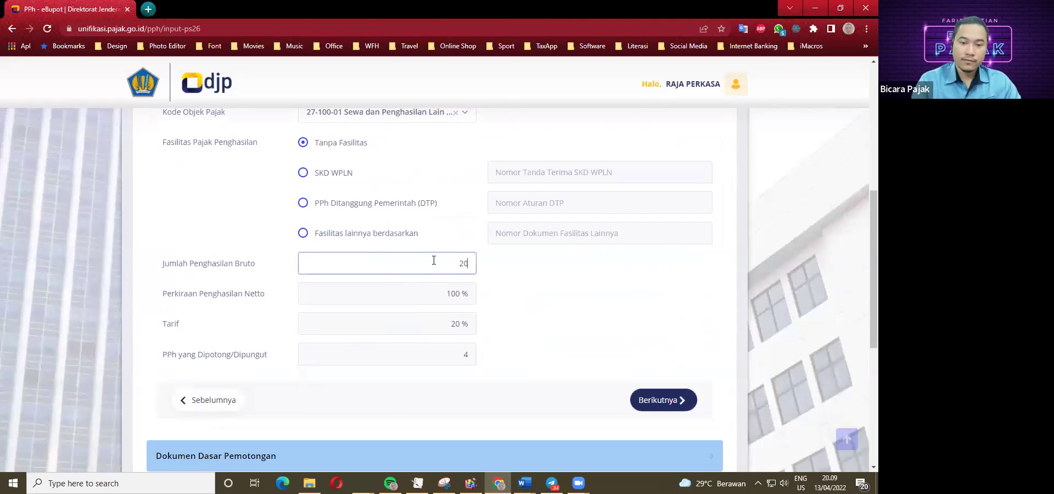
type("000")
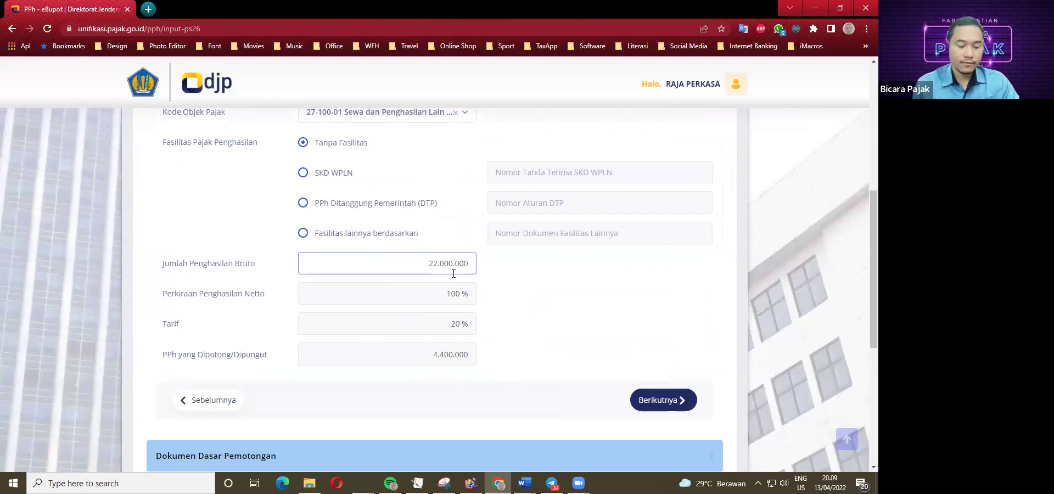
left_click(329, 305)
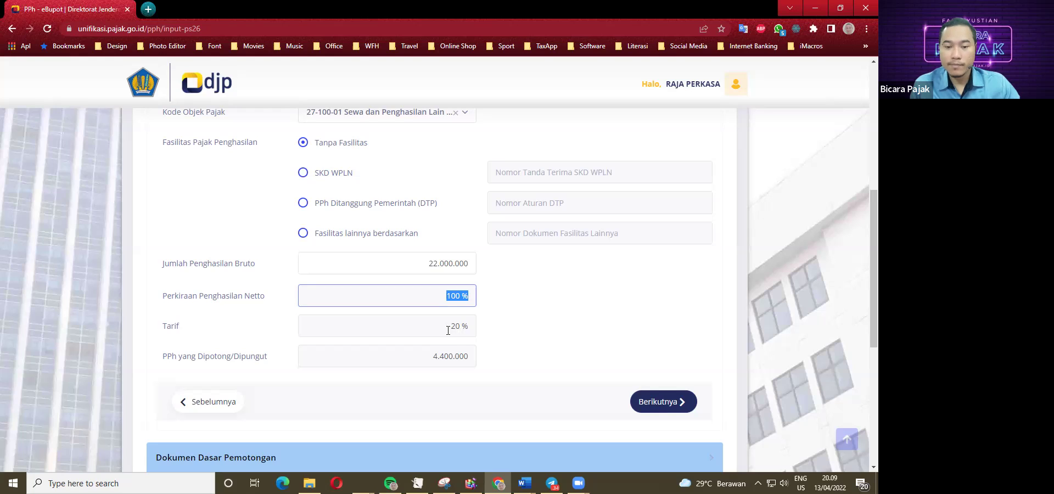
key("Tab")
key("Tab")
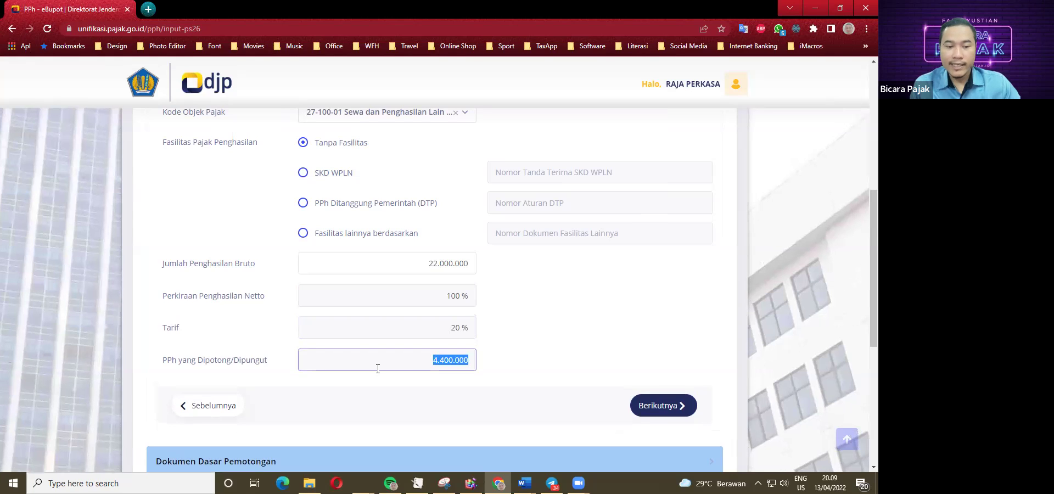
key("Tab")
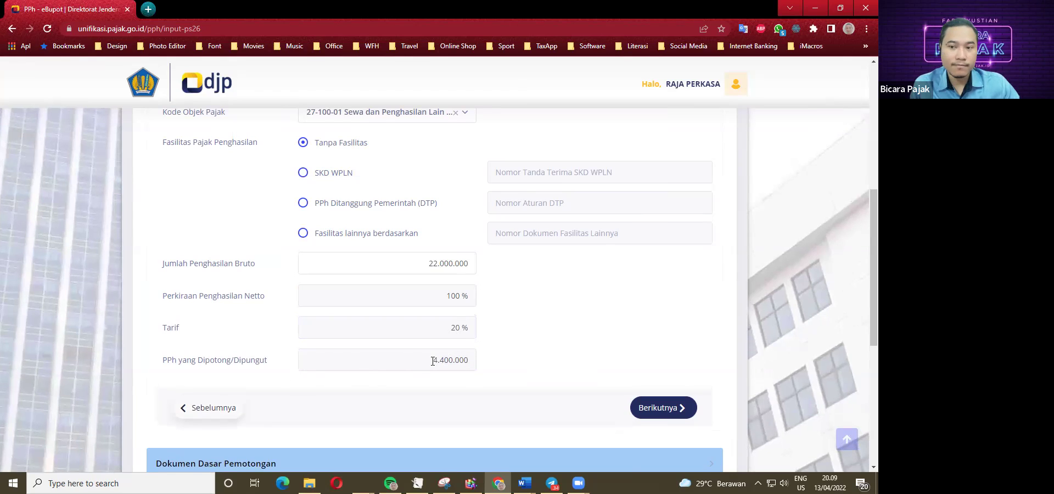
Start adding a withholding basis document of type Surat Perjanjian.
left_click(663, 408)
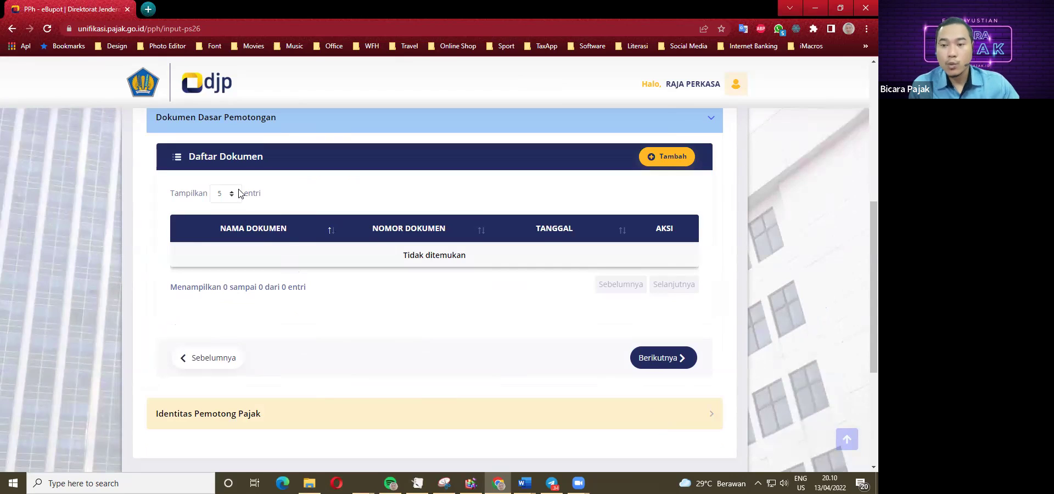
left_click(672, 165)
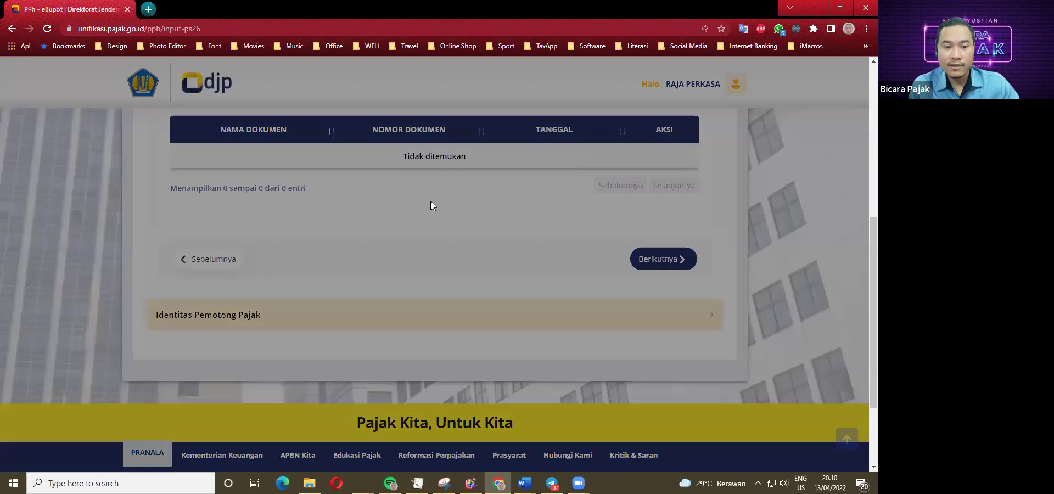
left_click(414, 223)
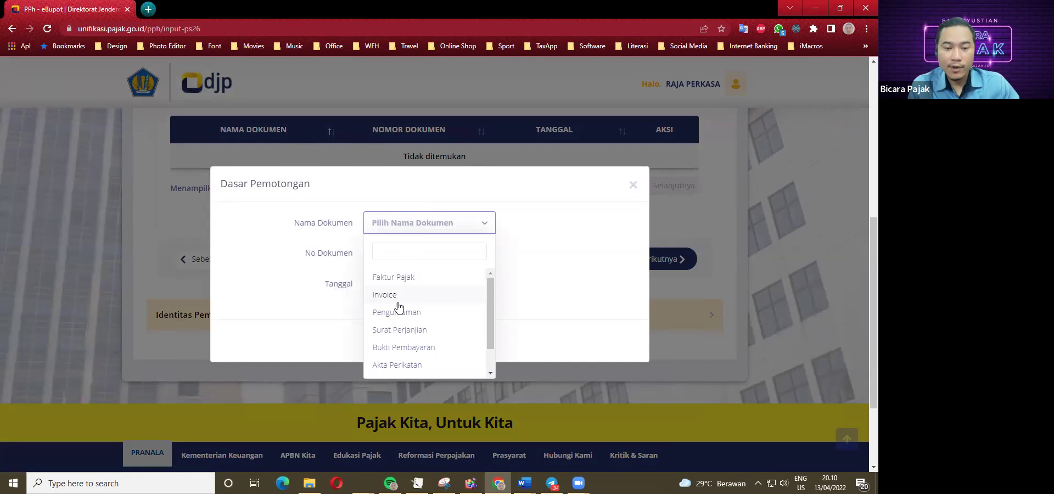
scroll(408, 363, "down", 1)
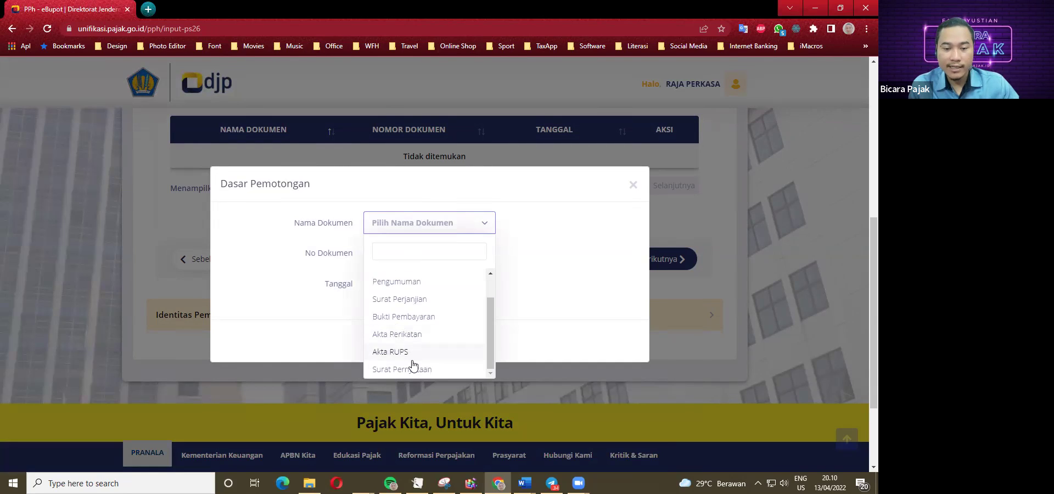
scroll(401, 362, "up", 2)
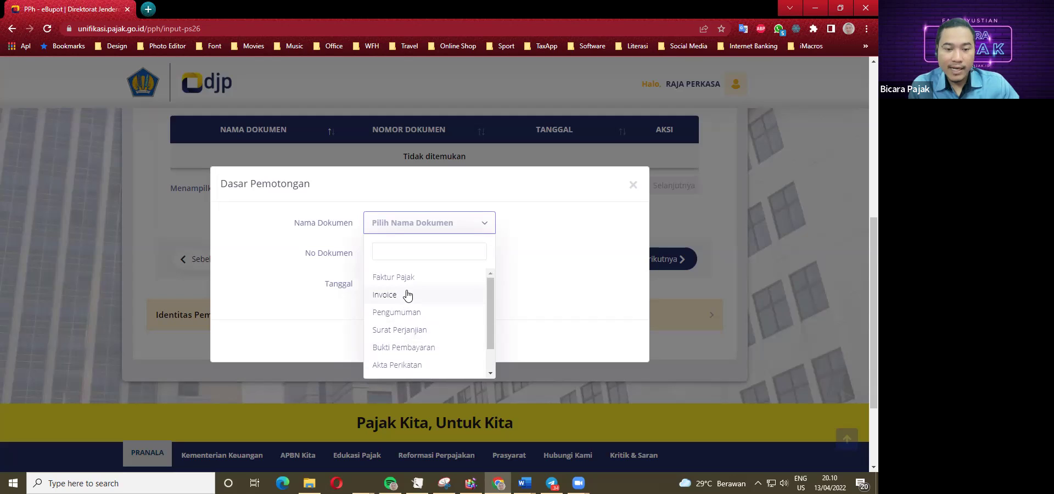
left_click(407, 331)
Give the document number 01/XX/2022 and date 13/04/2022, and add it to the list.
left_click(412, 254)
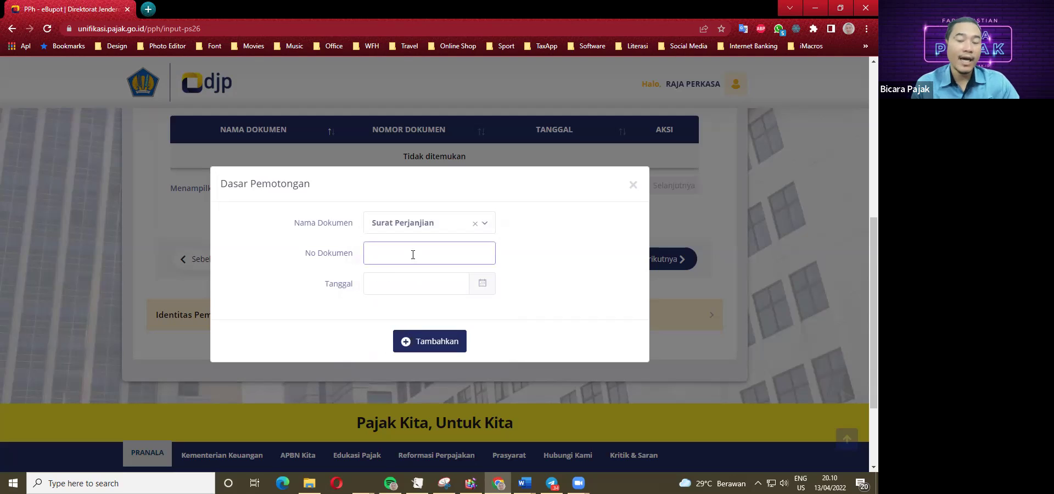
type("01/XX/2022")
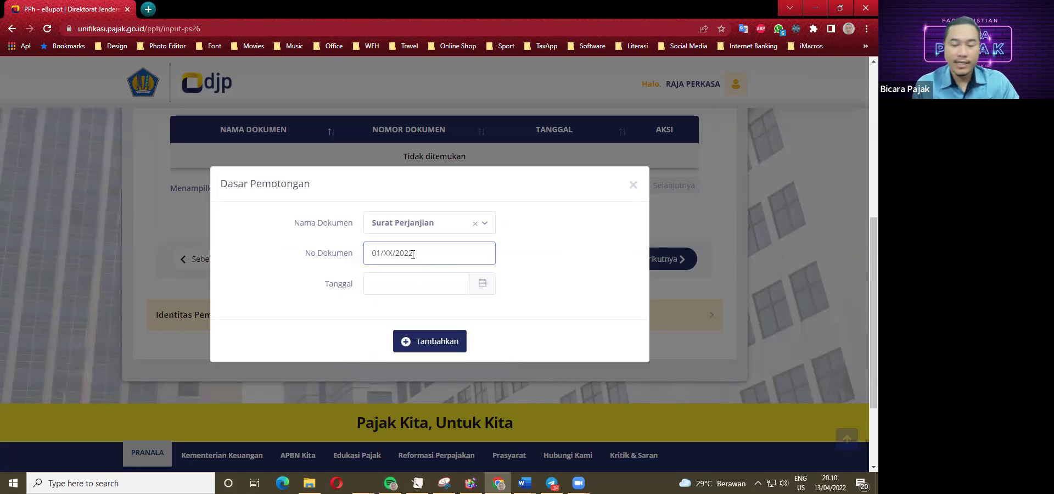
left_click(482, 286)
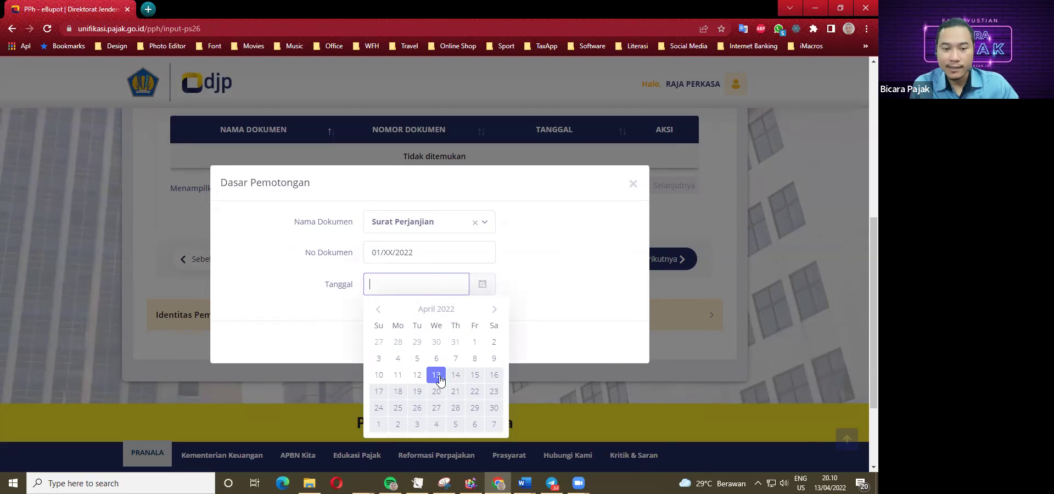
left_click(438, 376)
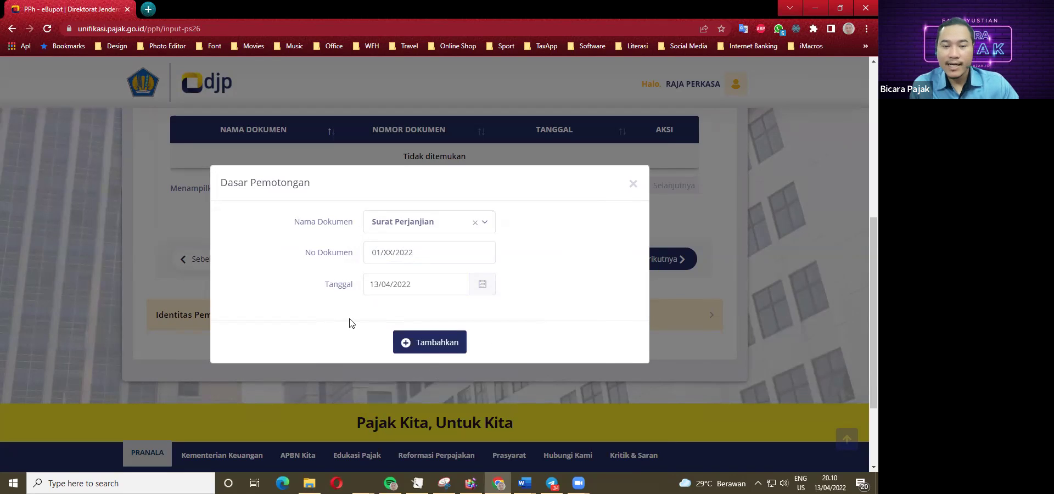
left_click(434, 343)
scroll(338, 300, "up", 2)
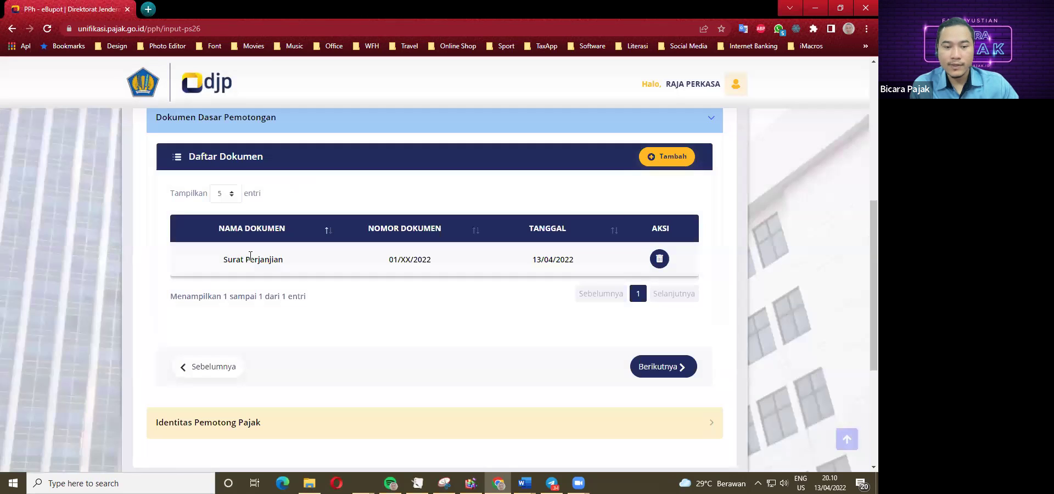
scroll(258, 266, "down", 1)
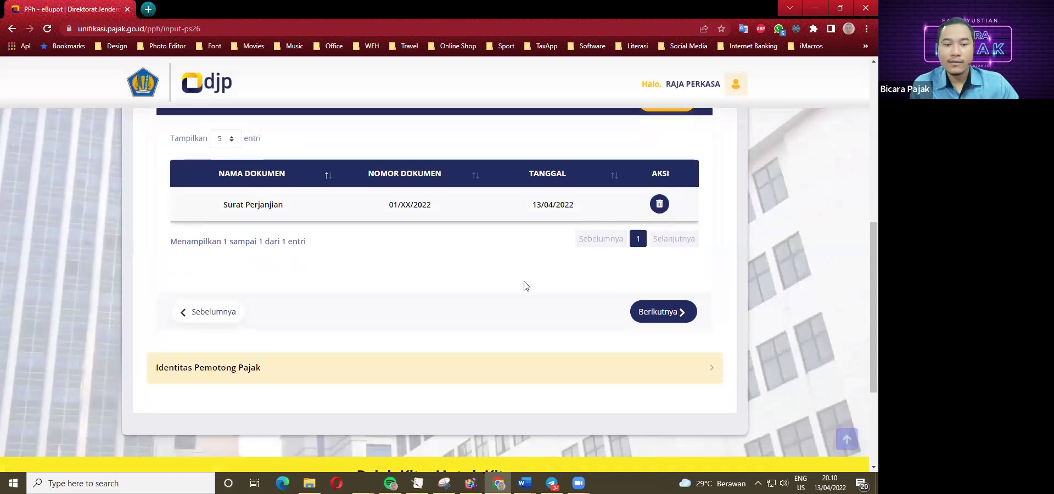
Sign as Pengurus with the only listed signer and tick the correctness declaration.
left_click(659, 316)
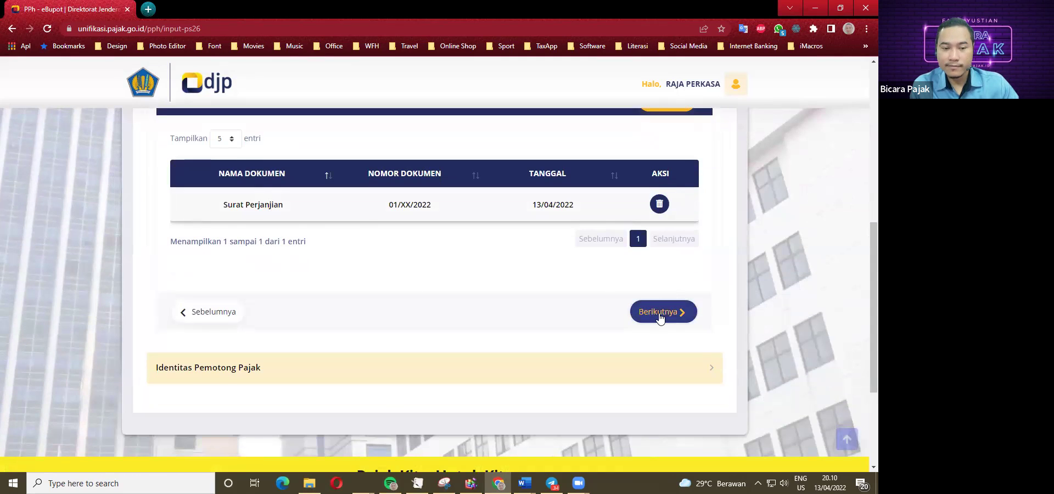
scroll(269, 166, "up", 4)
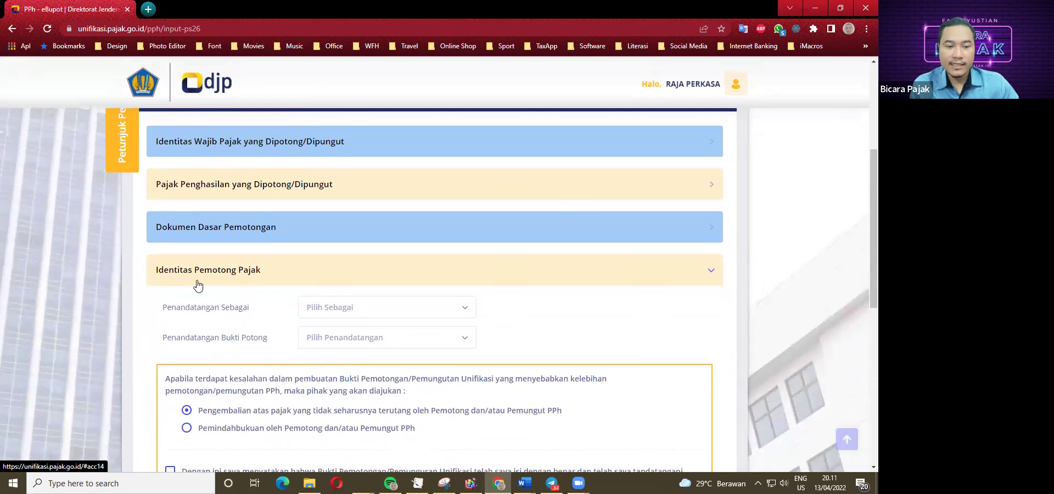
left_click(357, 313)
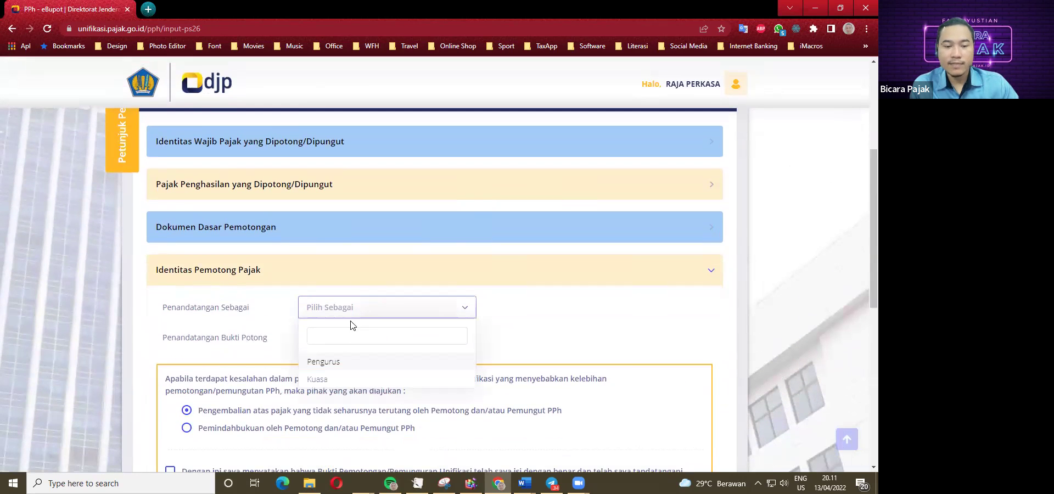
left_click(330, 362)
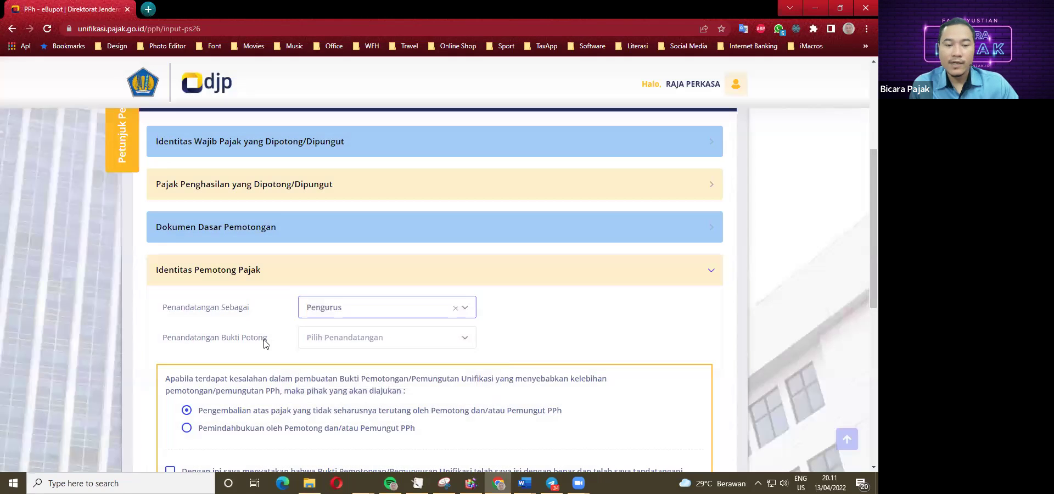
left_click(341, 341)
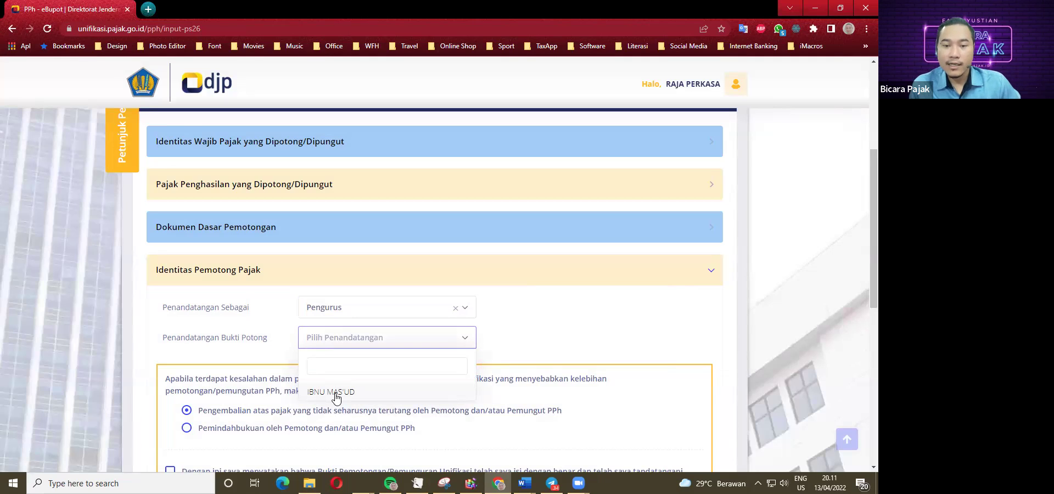
left_click(331, 392)
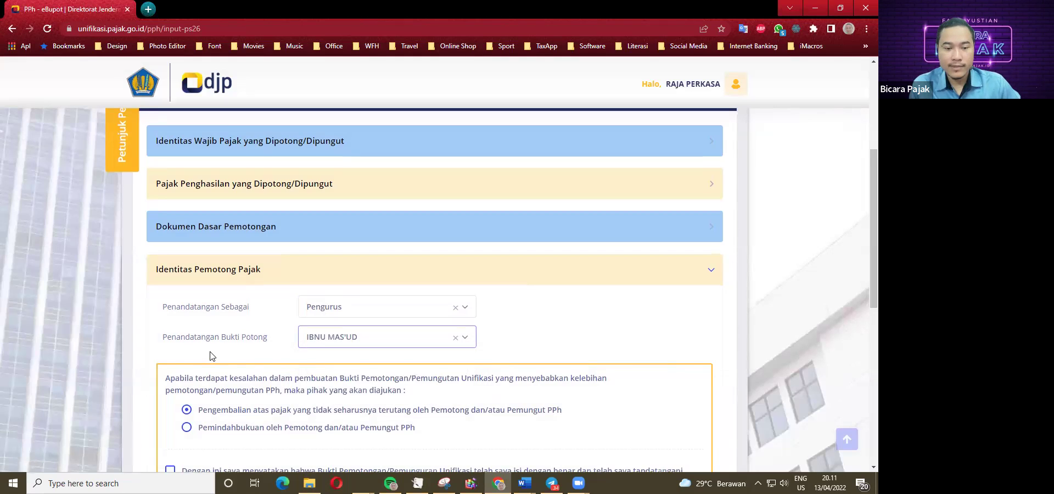
scroll(209, 351, "down", 2)
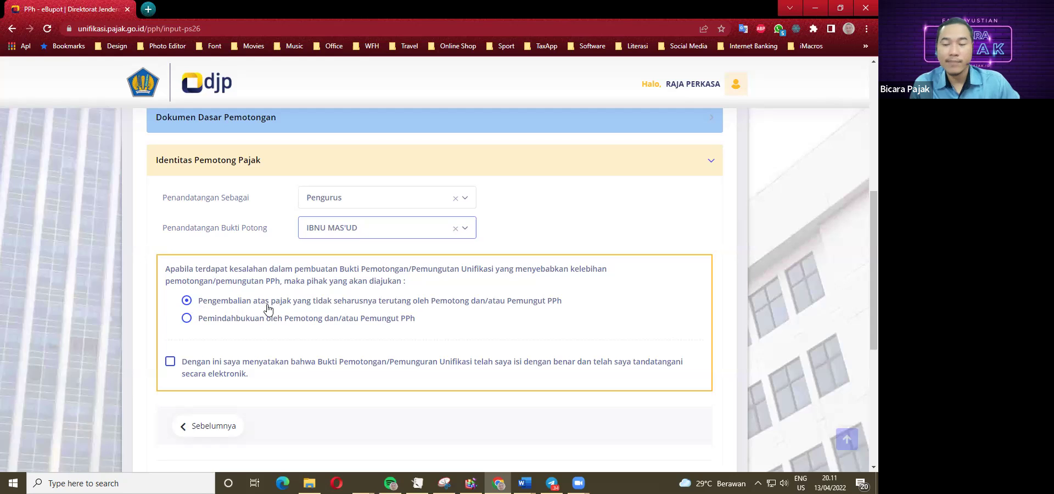
scroll(186, 324, "down", 1)
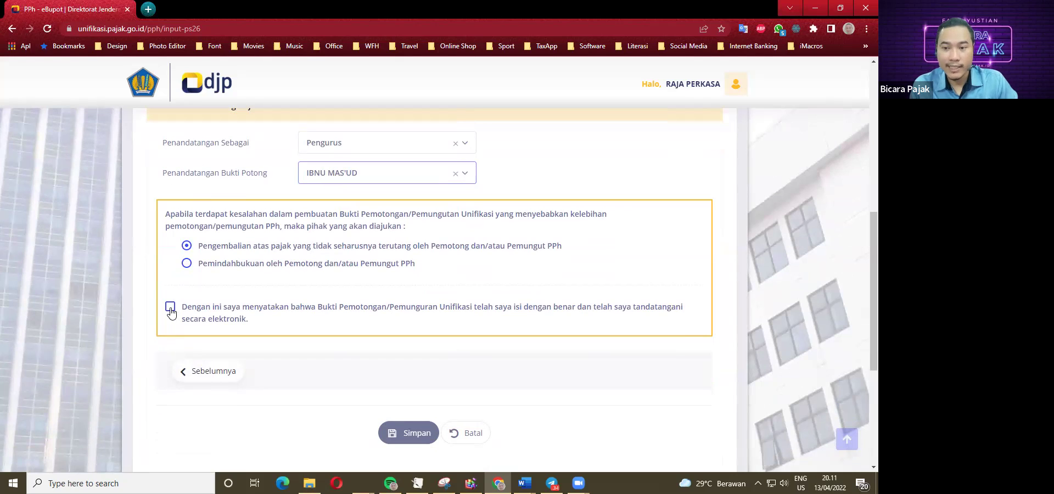
left_click(170, 307)
scroll(170, 310, "down", 1)
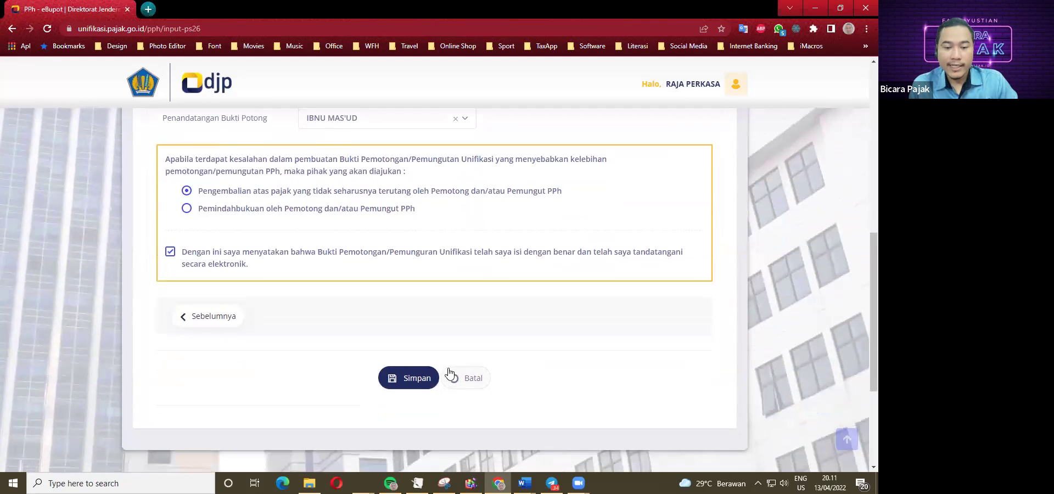
Save the PPh 26 slip and answer Tidak to recording another one.
left_click(412, 382)
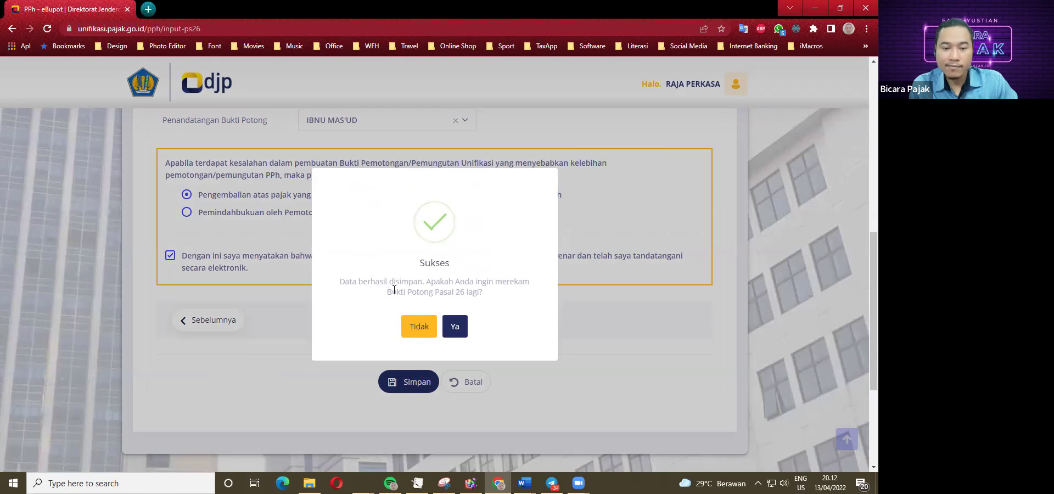
left_click(417, 327)
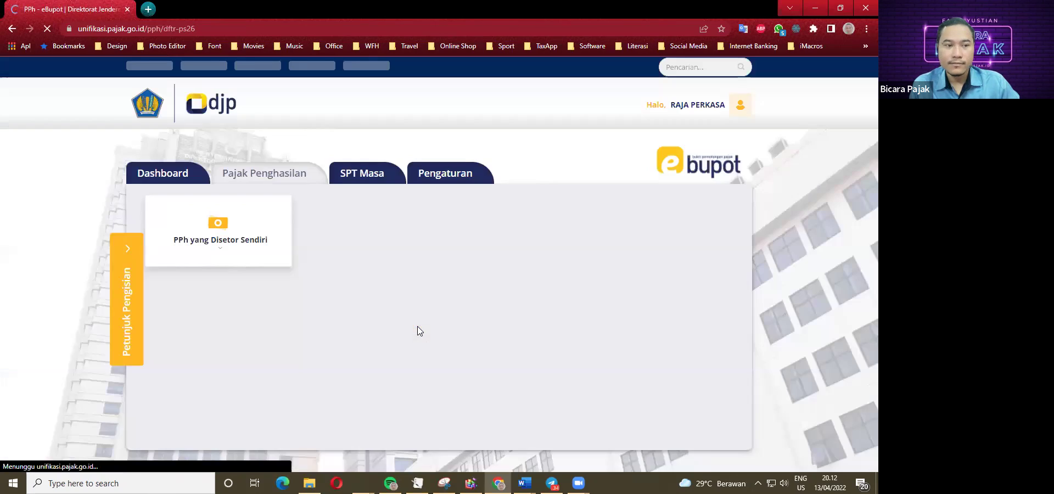
scroll(232, 343, "down", 3)
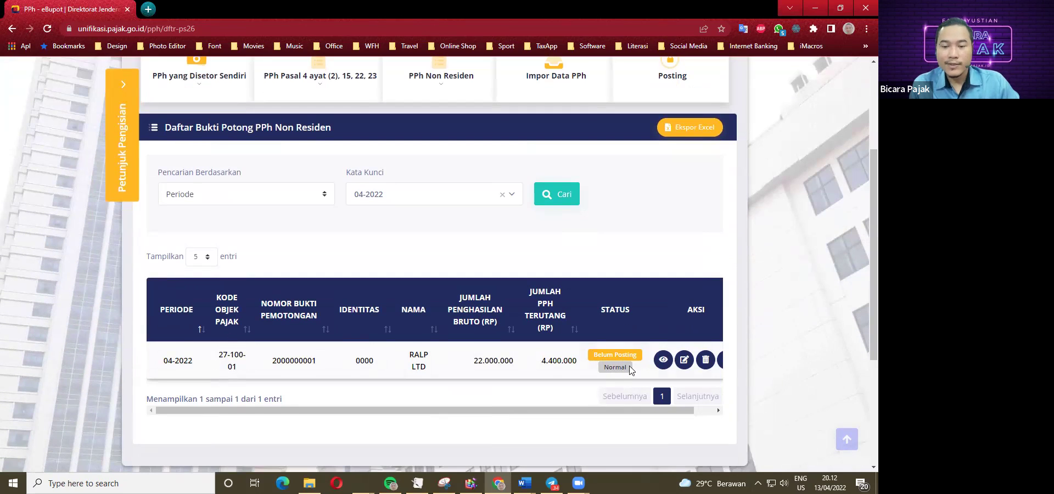
left_click_drag(613, 410, 634, 410)
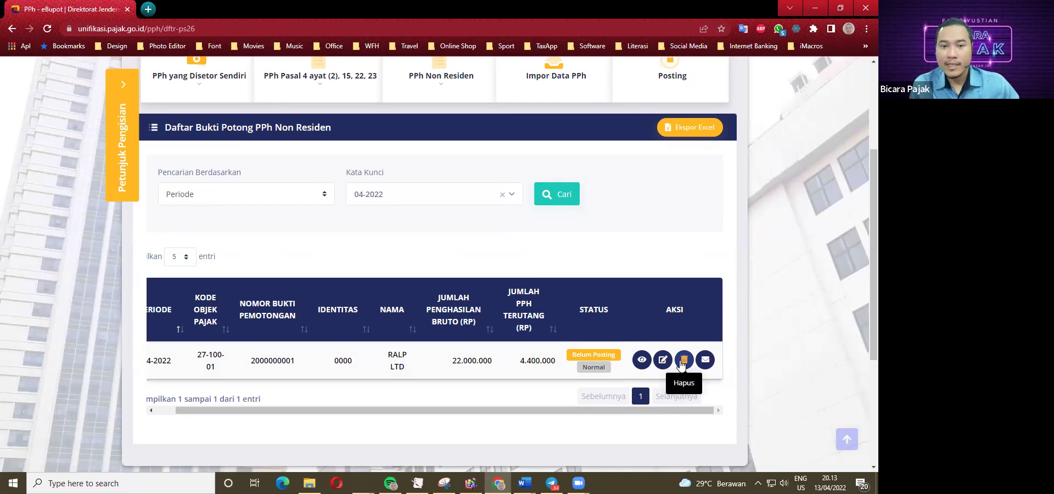
scroll(285, 355, "up", 1)
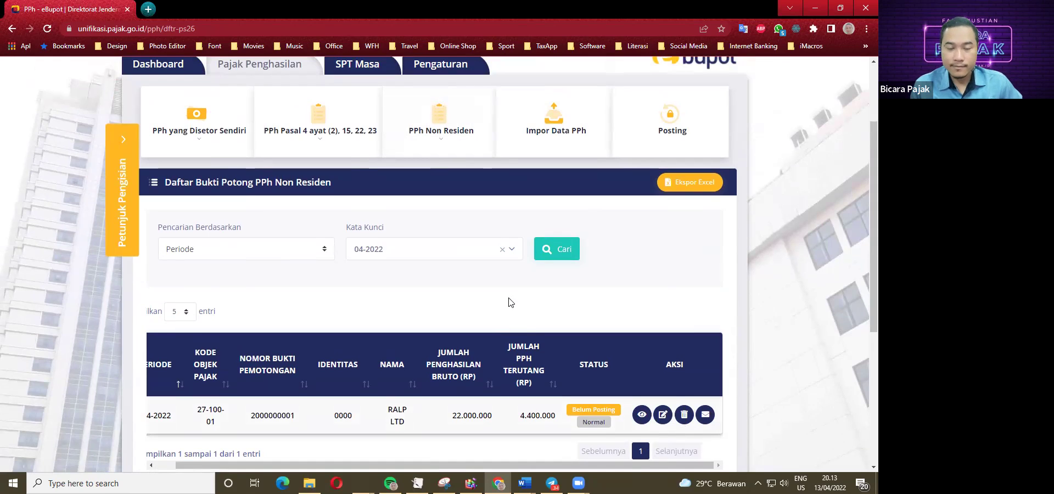
scroll(404, 296, "up", 1)
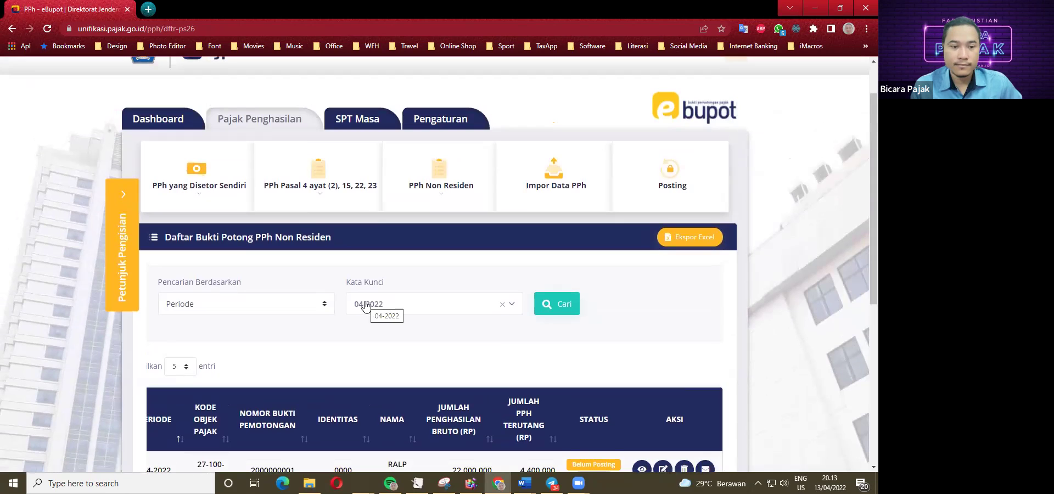
scroll(366, 305, "down", 1)
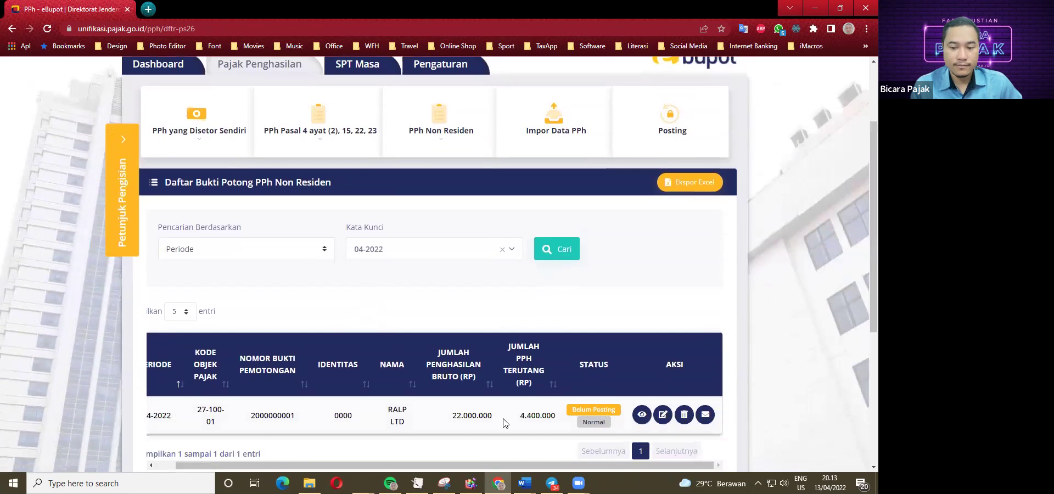
left_click(525, 483)
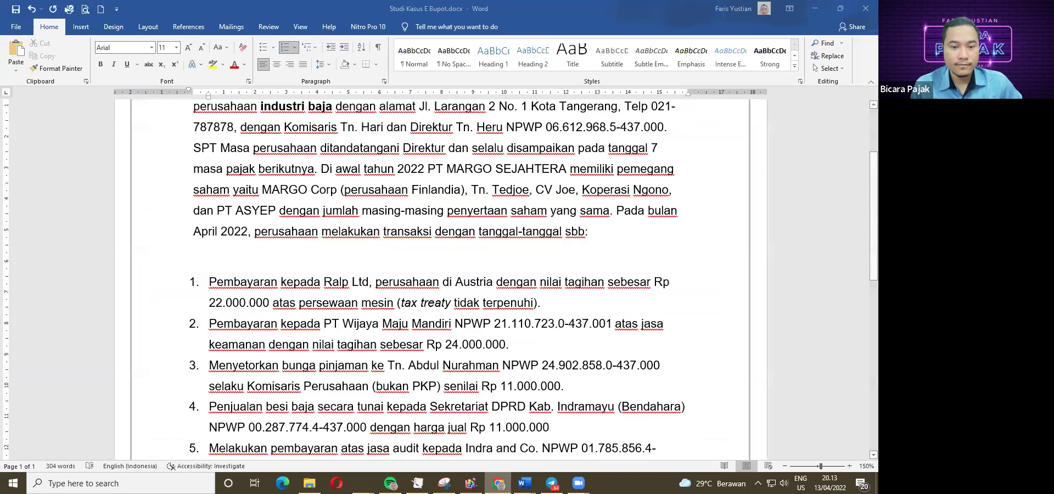
left_click(498, 483)
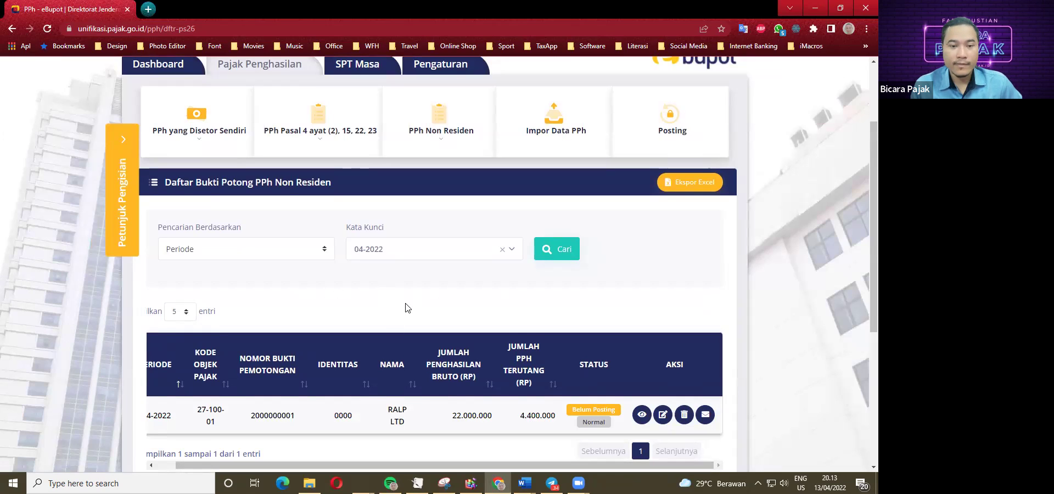
left_click(524, 483)
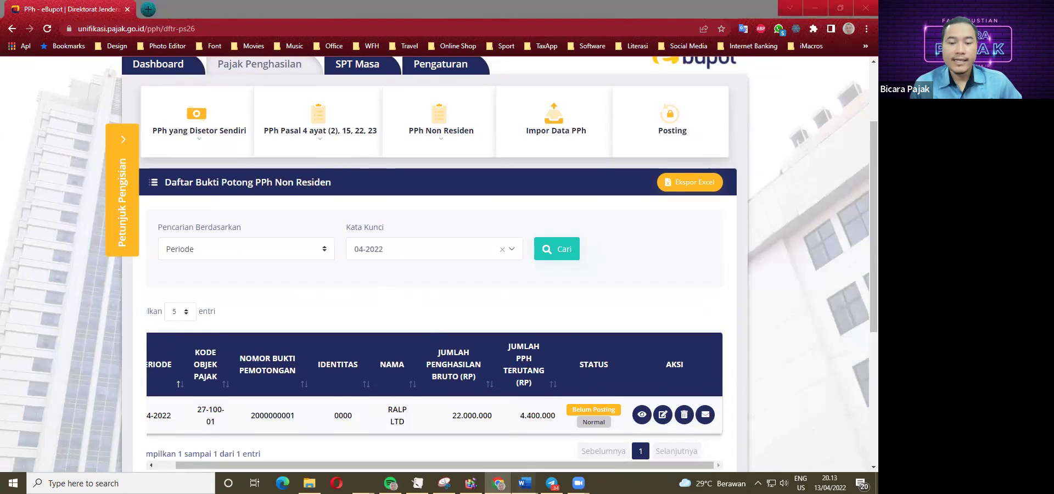
left_click(517, 417)
scroll(269, 291, "down", 1)
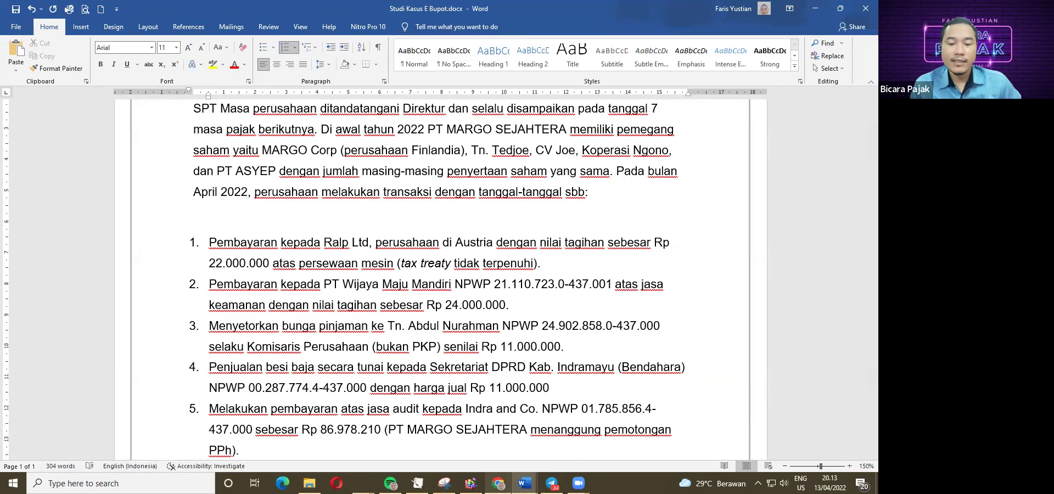
left_click(498, 483)
scroll(258, 267, "up", 1)
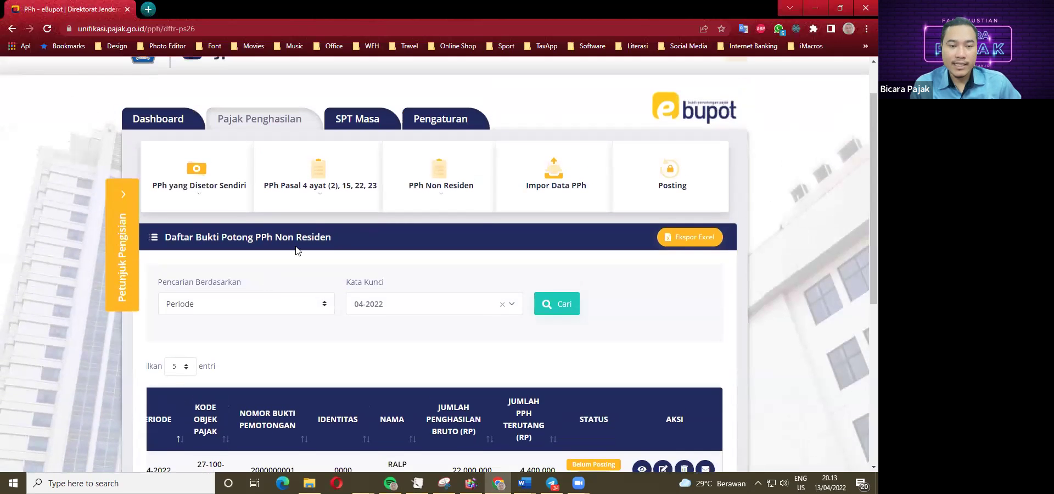
Start a new PPh Pasal 4 ayat (2), 15, 22, 23 slip with tax year 2022.
left_click(318, 180)
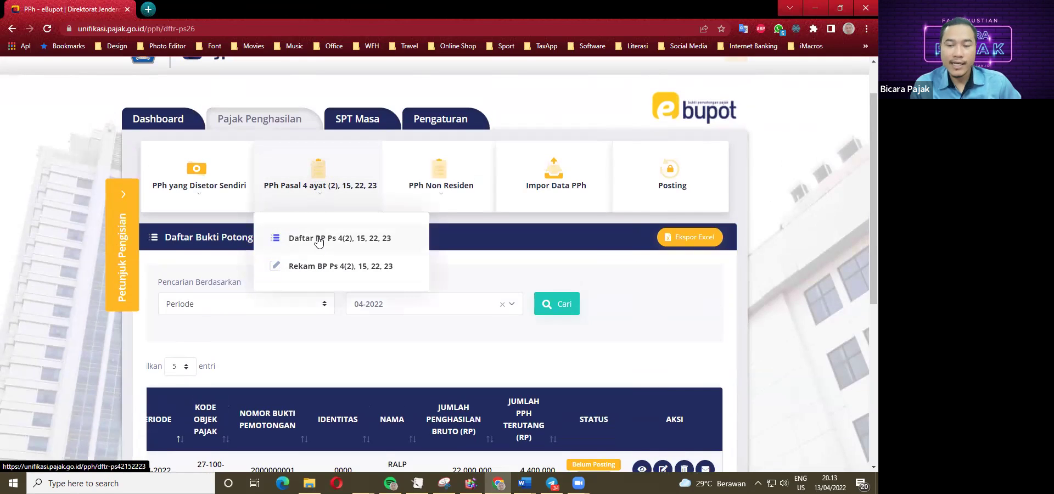
left_click(315, 267)
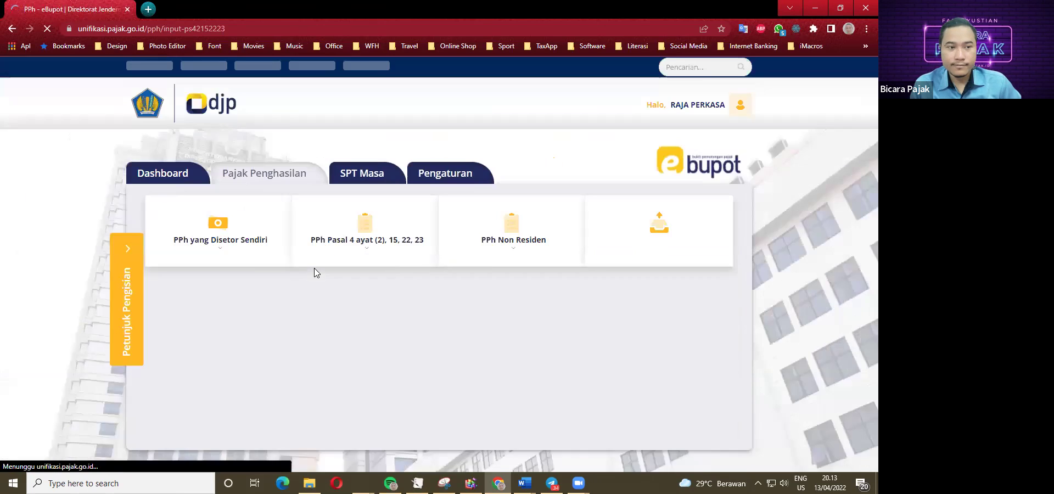
scroll(313, 268, "down", 1)
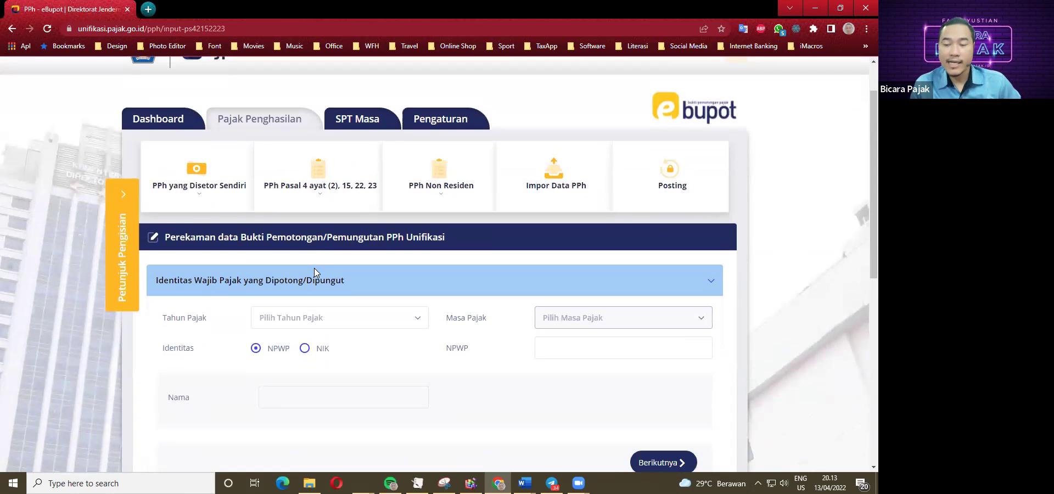
scroll(314, 267, "down", 1)
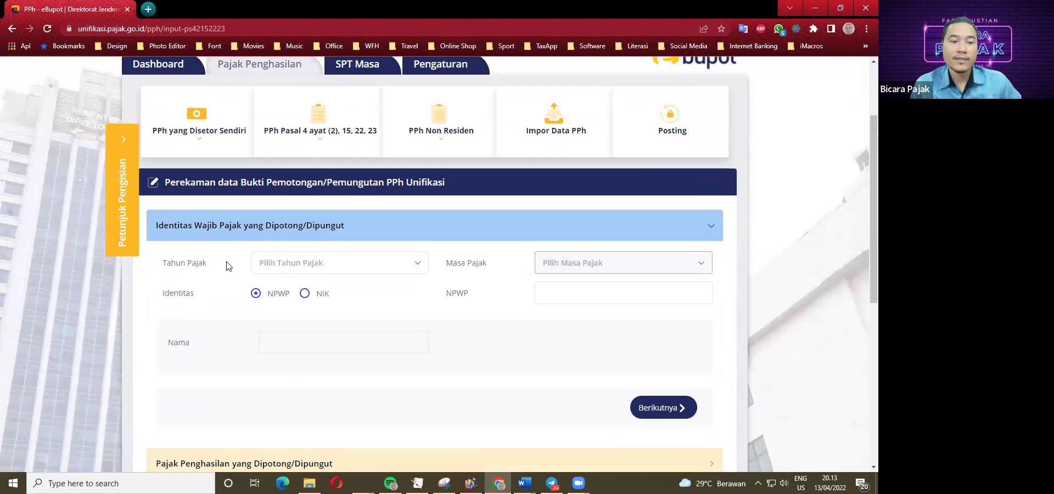
left_click(299, 264)
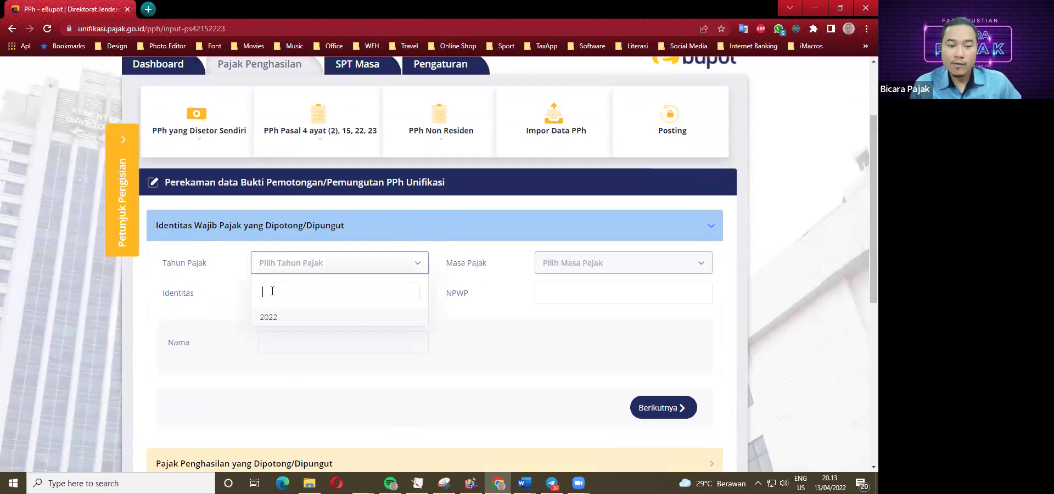
left_click(268, 319)
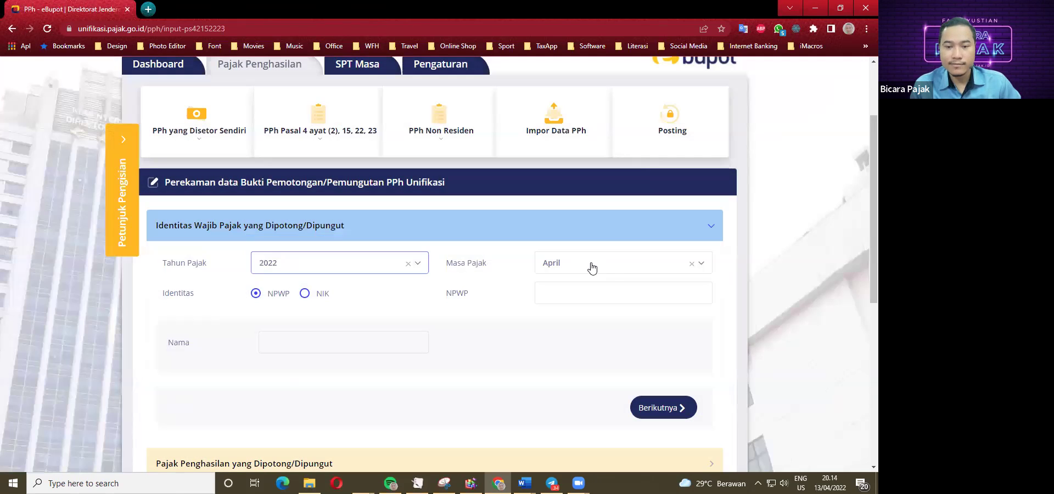
Paste item 2's NPWP from the Word case study, auto-filling WIJAYA MAJU MANDIRI.
left_click(519, 294)
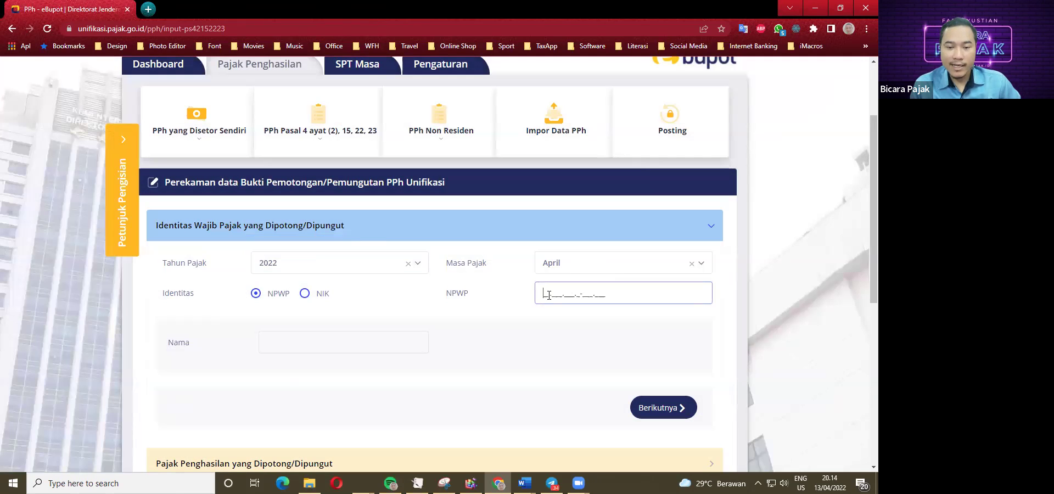
mouse_move(524, 483)
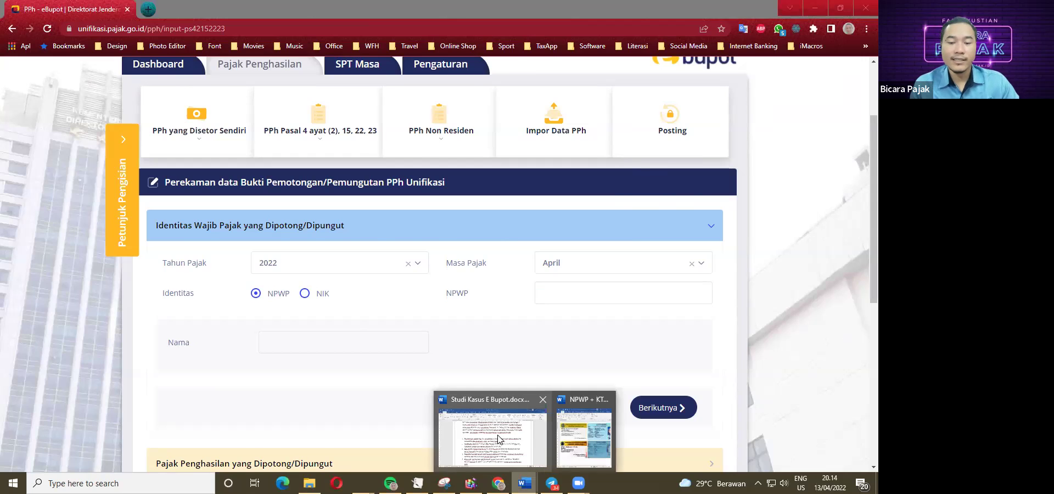
left_click(501, 439)
scroll(430, 289, "up", 1)
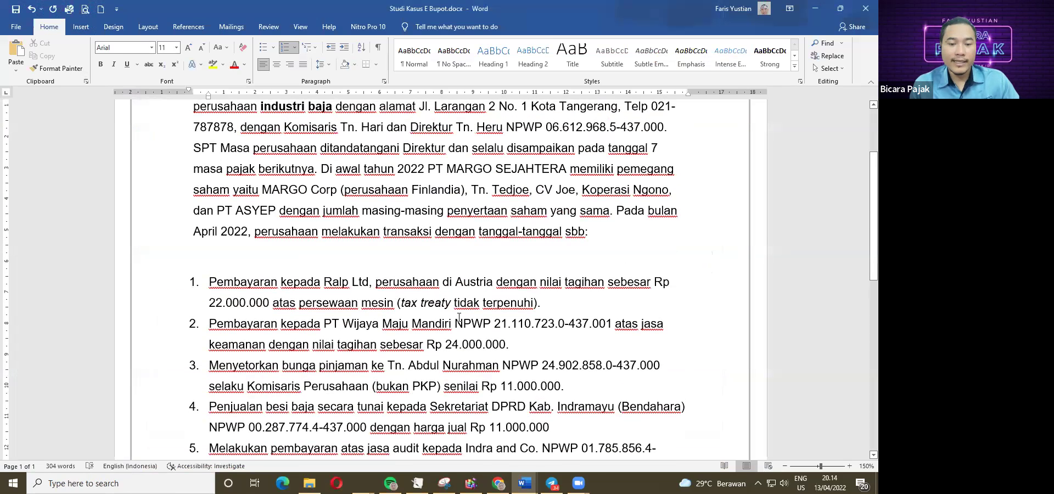
left_click_drag(496, 323, 614, 323)
key("ctrl+c")
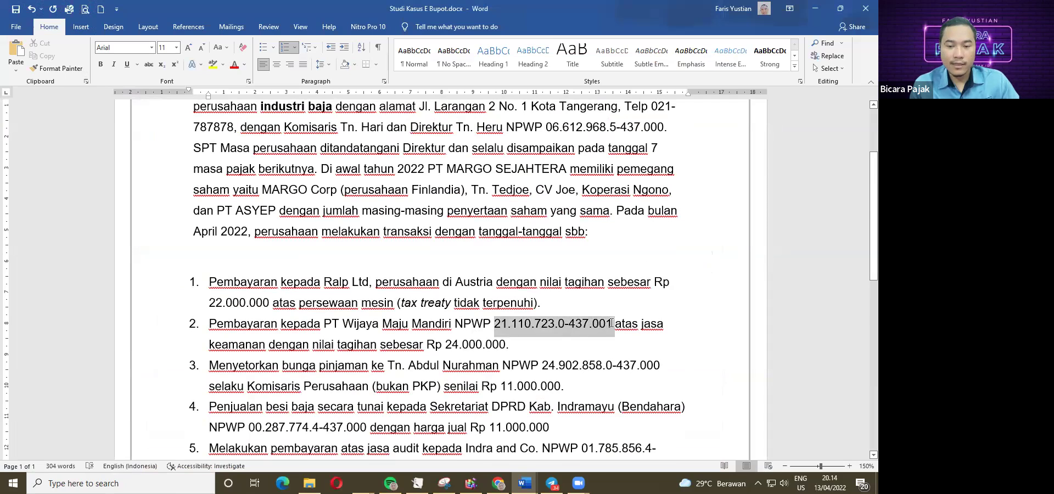
left_click(498, 483)
left_click(545, 292)
key("ctrl+v")
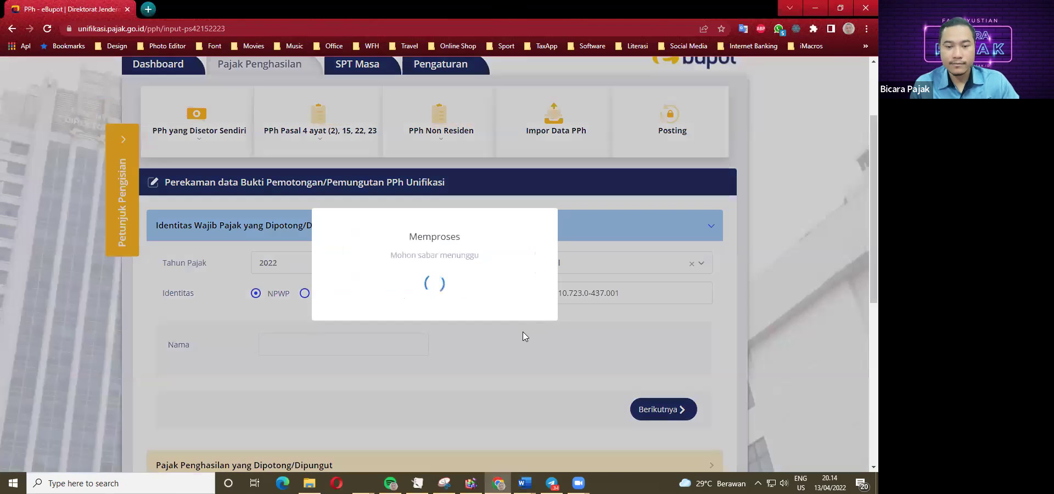
scroll(433, 335, "down", 1)
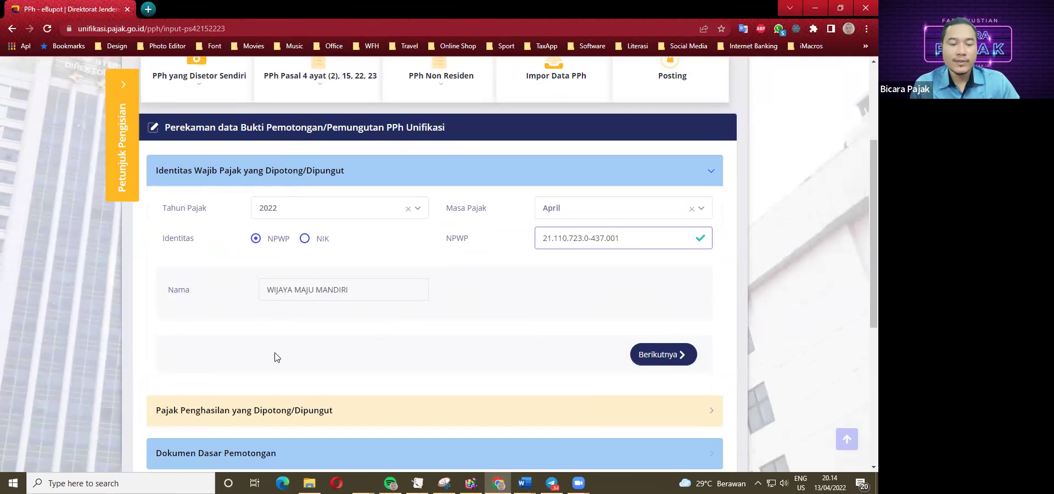
Advance to the income tax section and search the Kode Objek Pajak list for JASA.
left_click(663, 354)
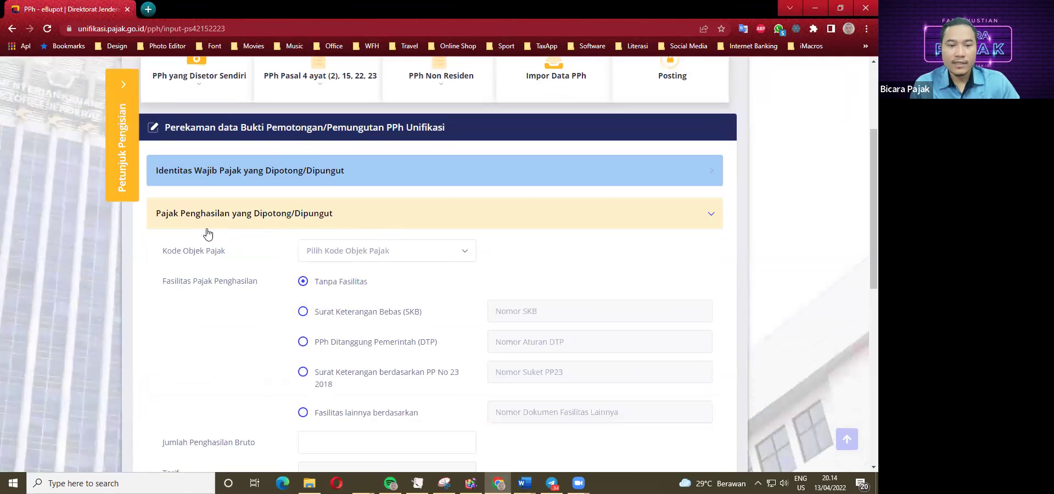
left_click(364, 256)
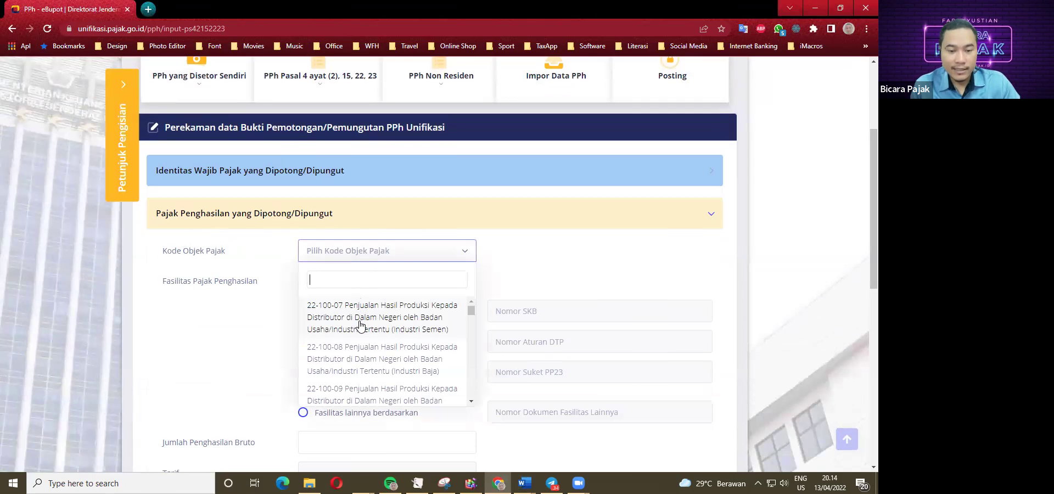
scroll(364, 335, "down", 1)
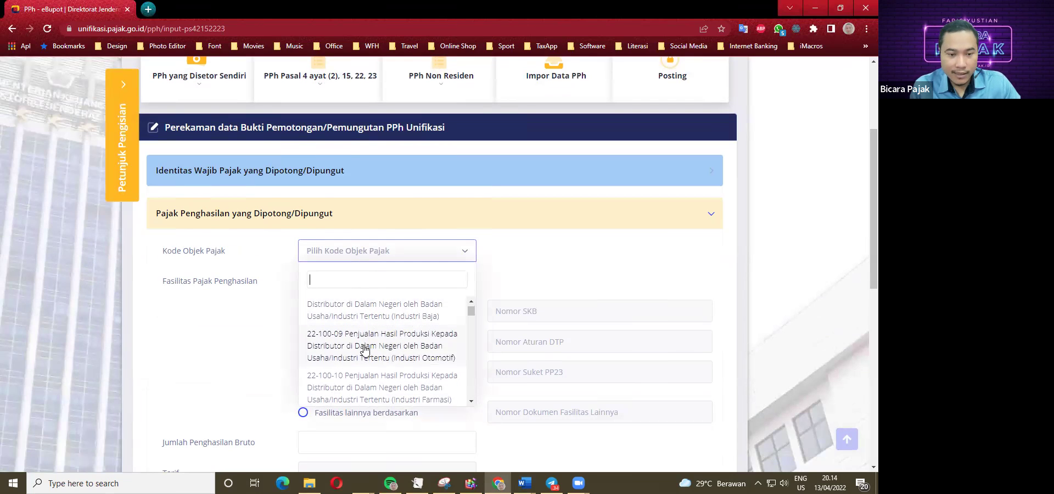
scroll(363, 343, "down", 1)
type("JASA")
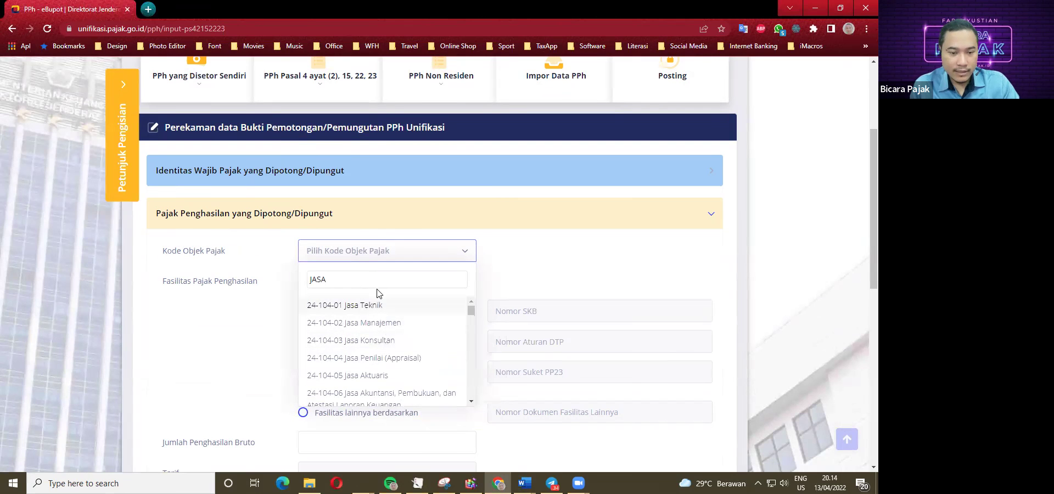
key("alt+Tab")
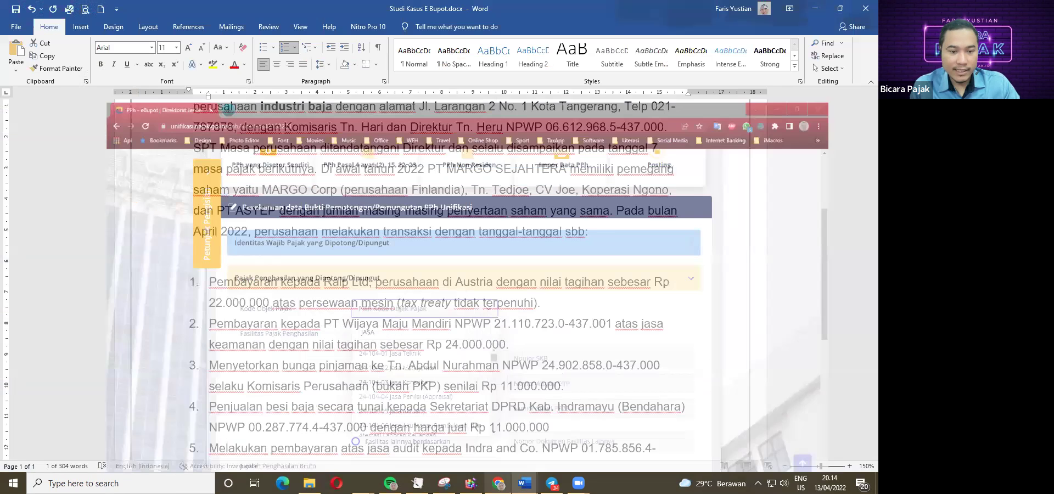
key("alt+Tab")
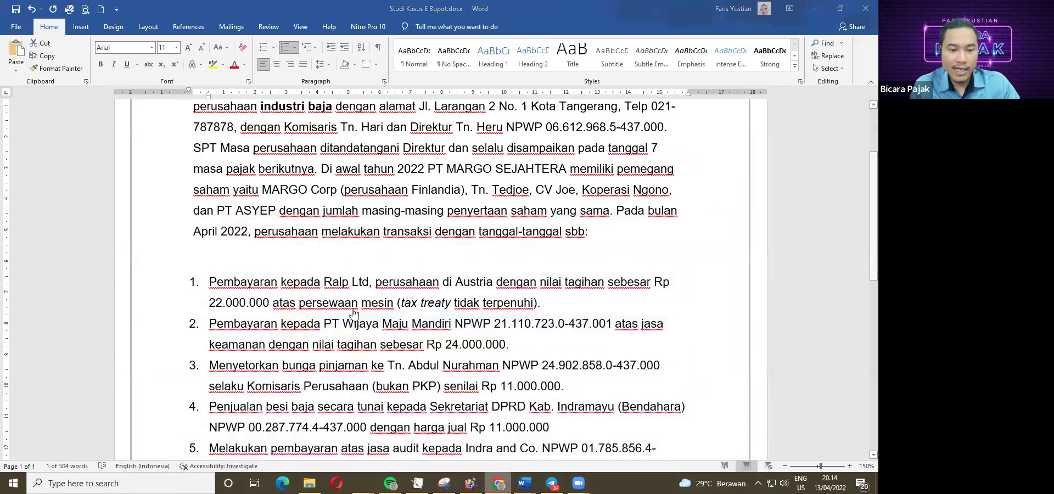
Try narrowing the code search toward security services, then revert to plain JASA.
scroll(393, 343, "down", 1)
scroll(393, 343, "down", 1)
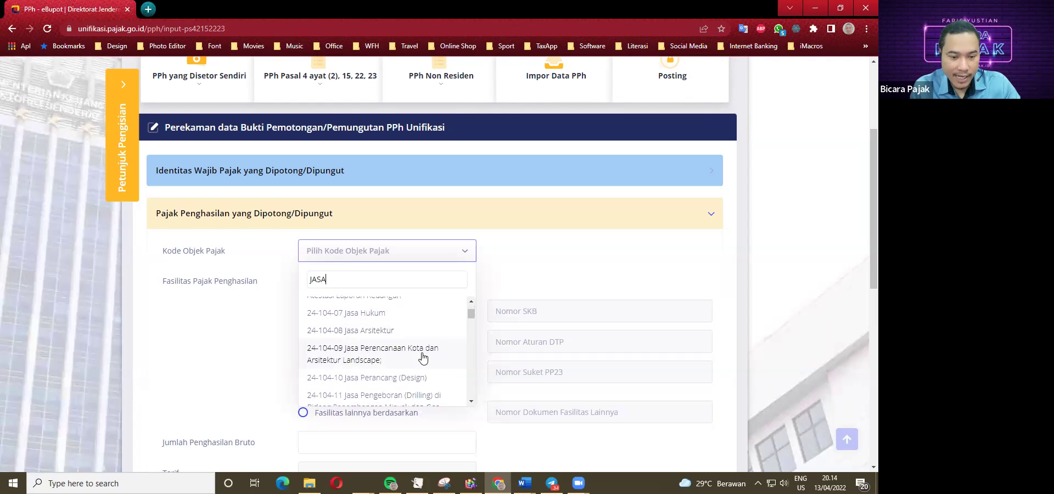
scroll(412, 349, "down", 1)
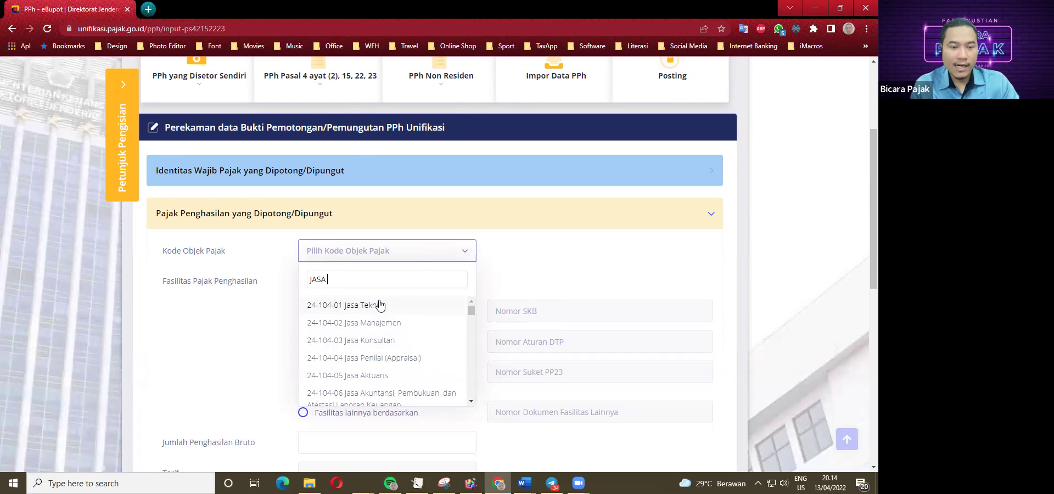
type("KE")
type("A")
key("BackSpace")
type("AMA")
key("BackSpace")
key("BackSpace")
key("BackSpace")
key("BackSpace")
key("BackSpace")
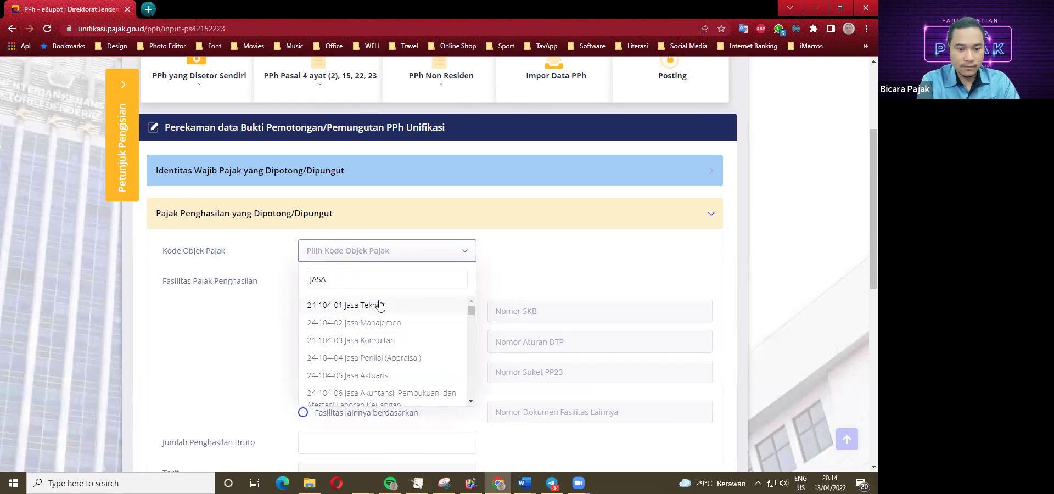
Browse the Jasa codes and select 24-104-32 Jasa Penyelidikan dan Keamanan.
scroll(402, 362, "down", 4)
scroll(412, 361, "down", 3)
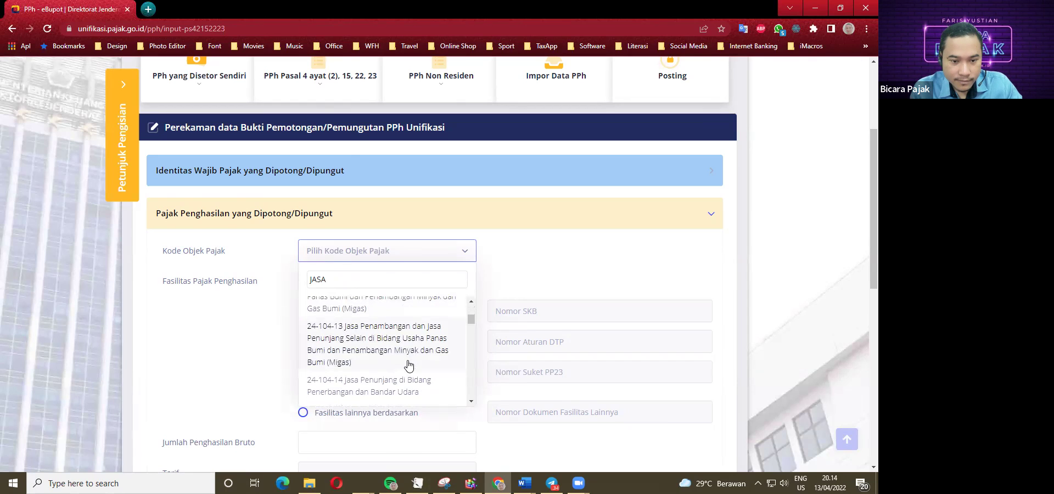
scroll(406, 360, "down", 1)
scroll(400, 351, "down", 1)
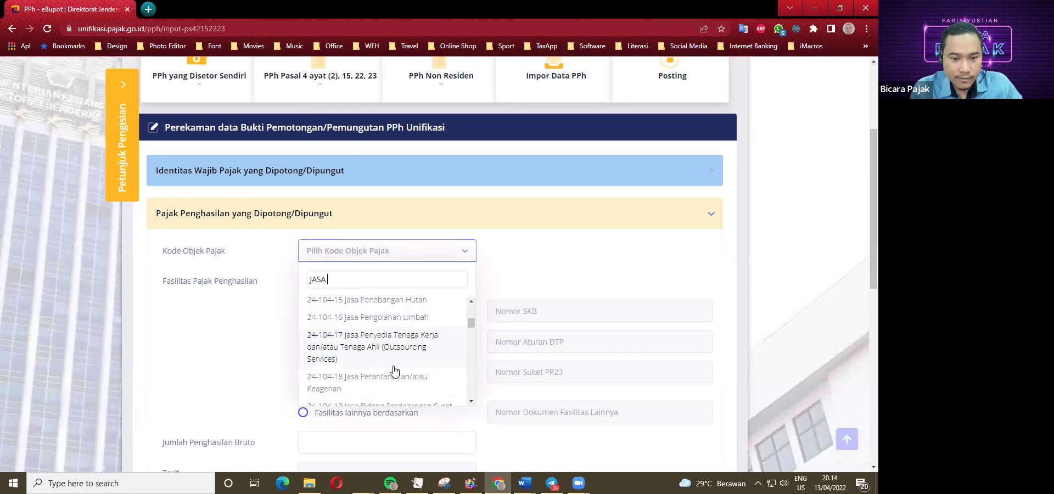
scroll(392, 371, "down", 3)
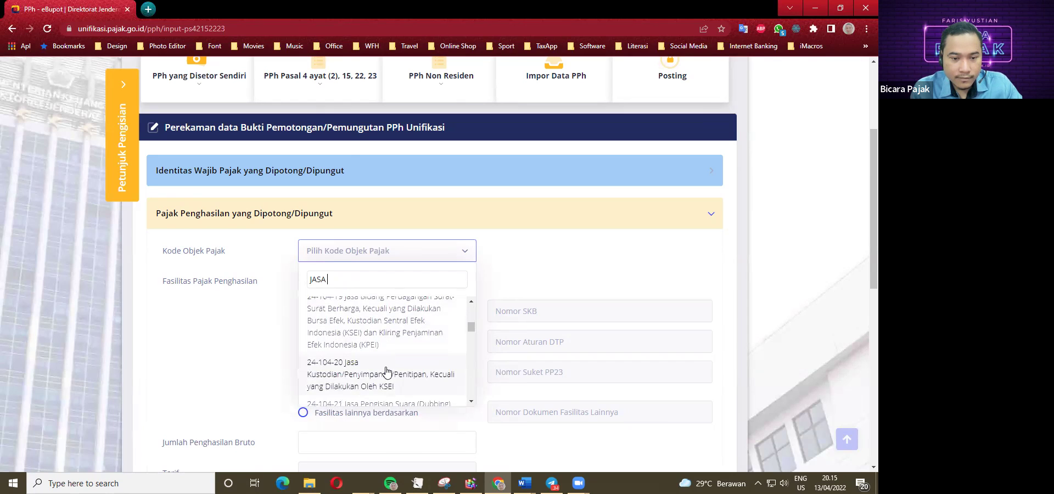
scroll(382, 371, "down", 2)
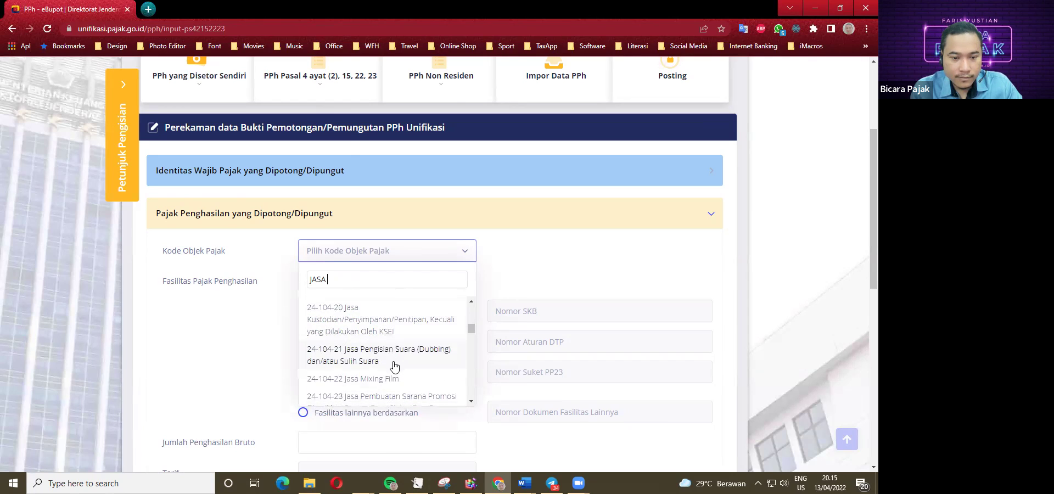
scroll(393, 357, "down", 2)
scroll(391, 359, "down", 2)
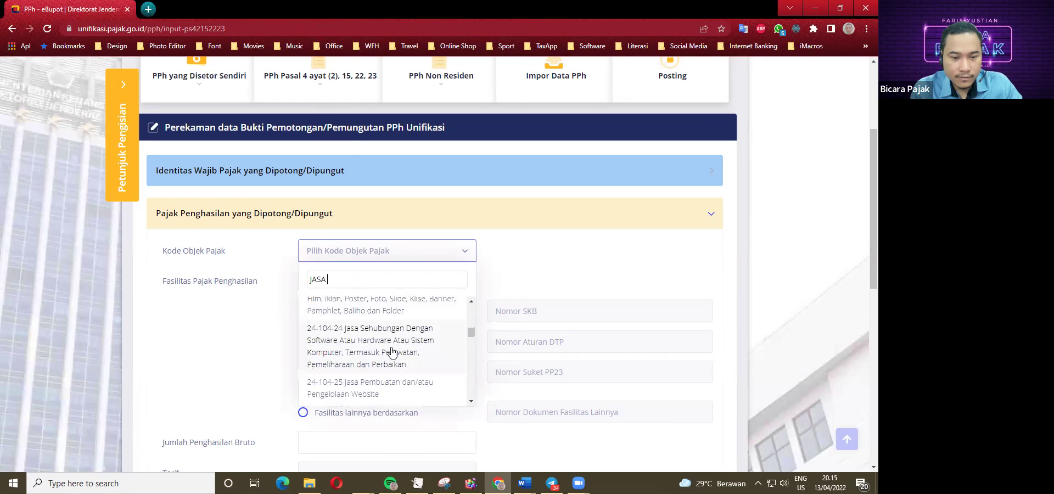
scroll(391, 355, "down", 4)
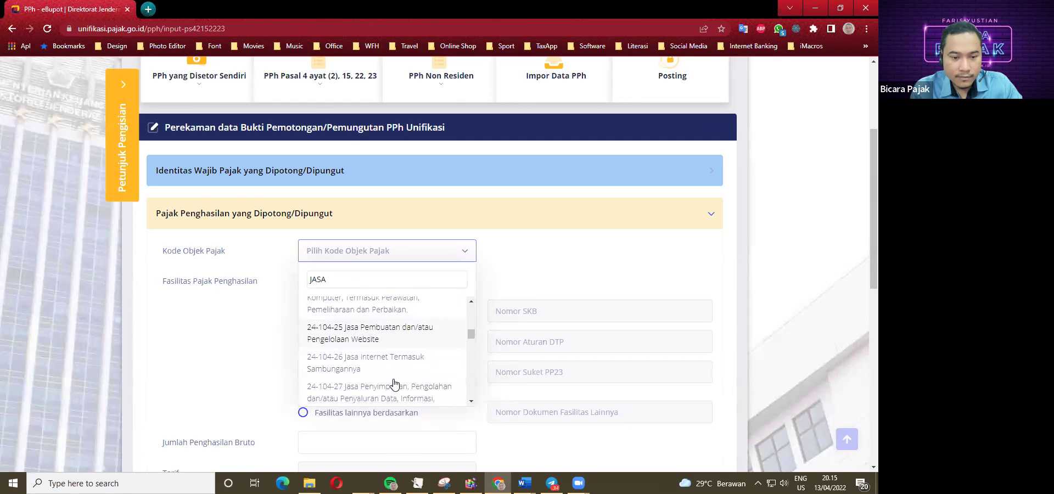
scroll(387, 345, "down", 6)
scroll(383, 340, "down", 4)
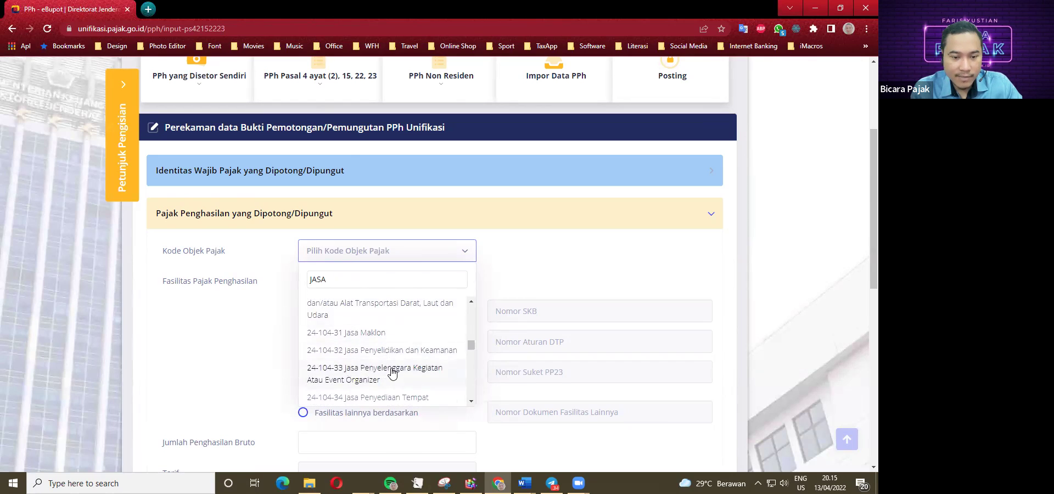
scroll(392, 375, "down", 2)
scroll(393, 375, "down", 2)
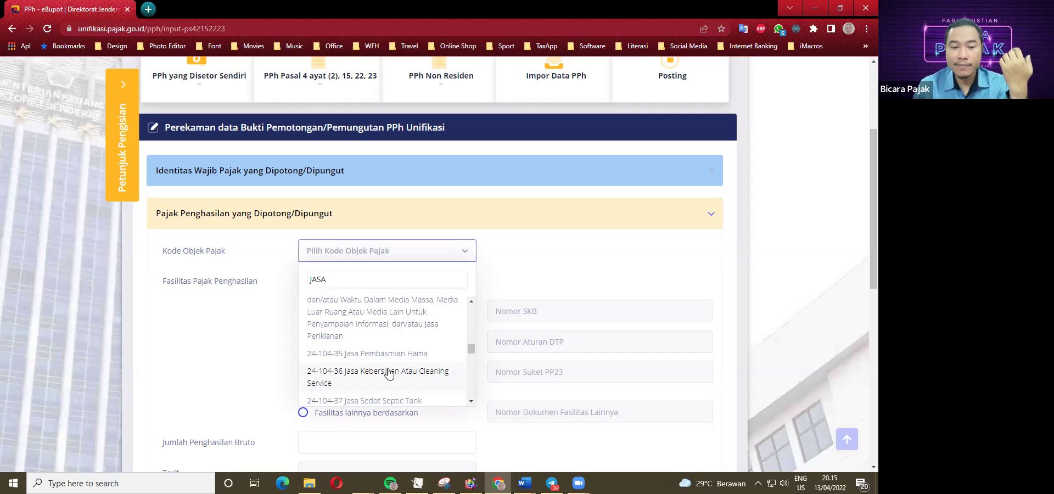
scroll(388, 368, "down", 1)
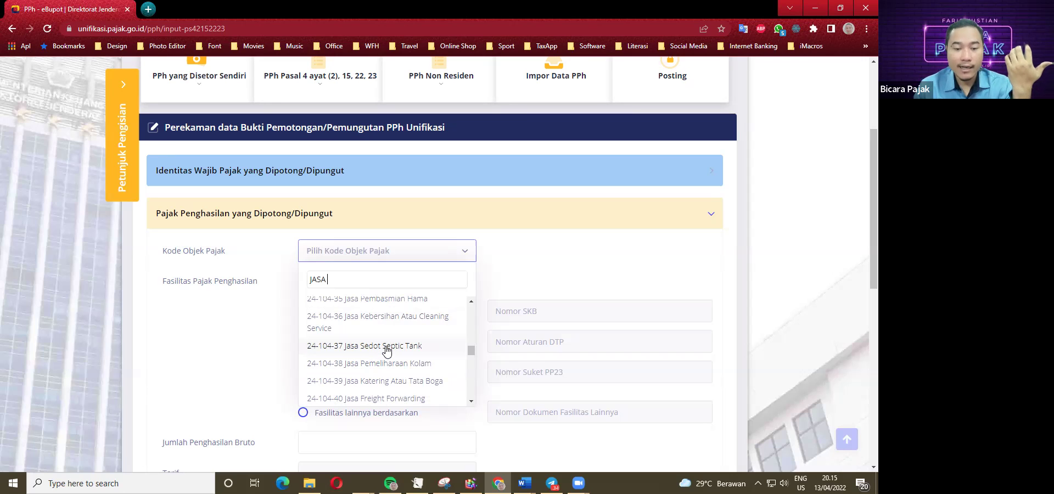
scroll(387, 350, "down", 1)
scroll(386, 360, "down", 1)
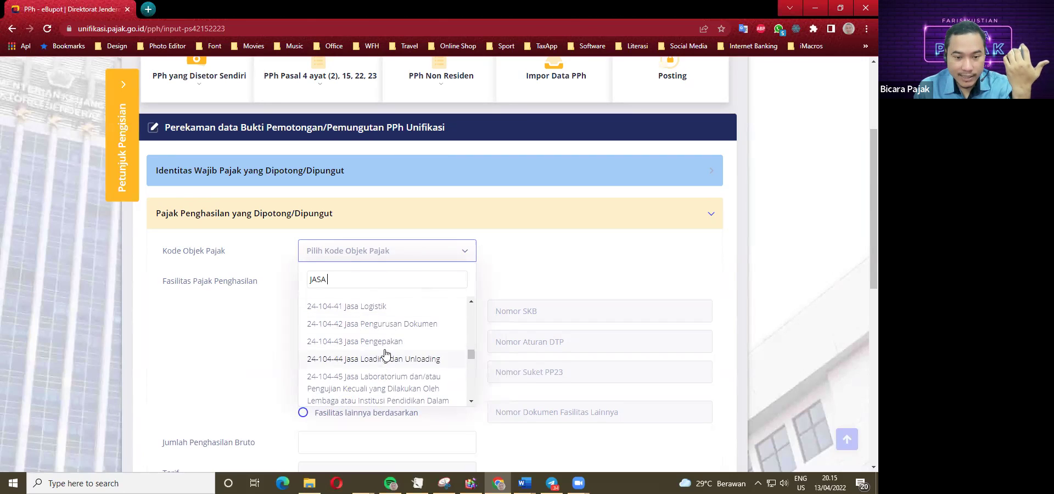
scroll(389, 368, "down", 2)
scroll(391, 376, "down", 2)
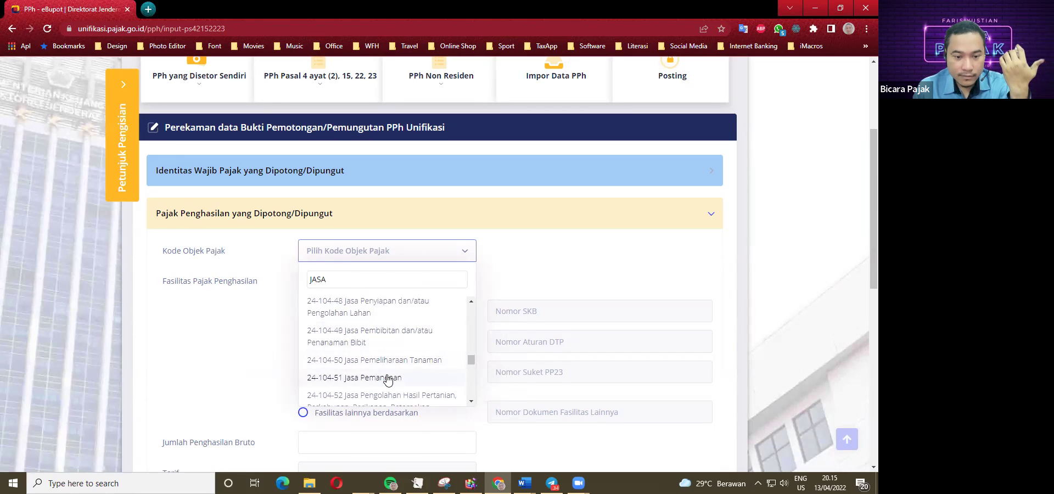
scroll(388, 379, "down", 1)
scroll(391, 373, "down", 1)
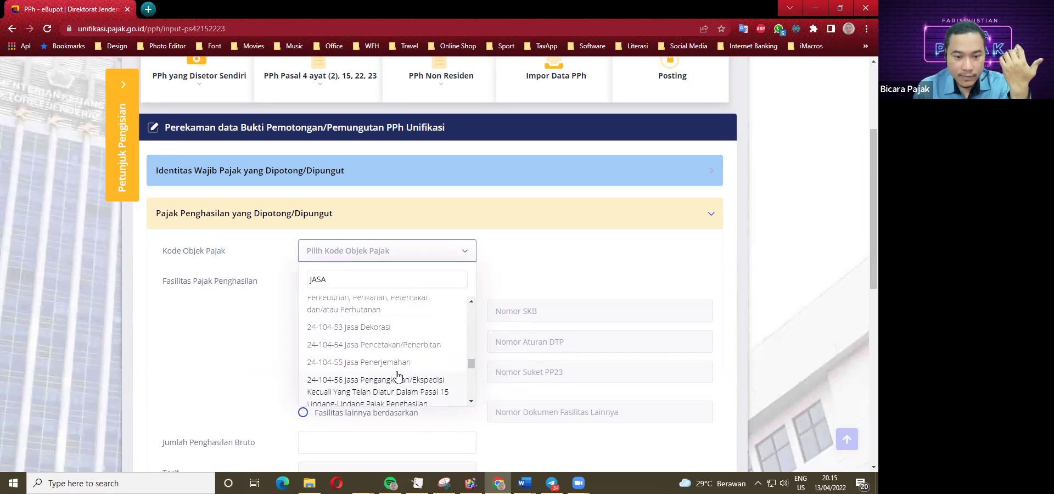
scroll(397, 375, "down", 1)
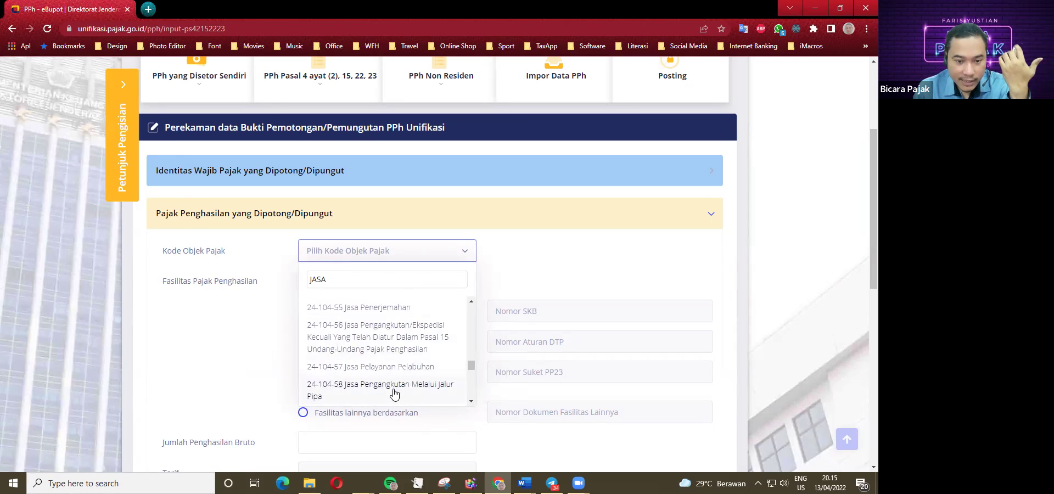
scroll(385, 346, "down", 1)
scroll(386, 343, "down", 1)
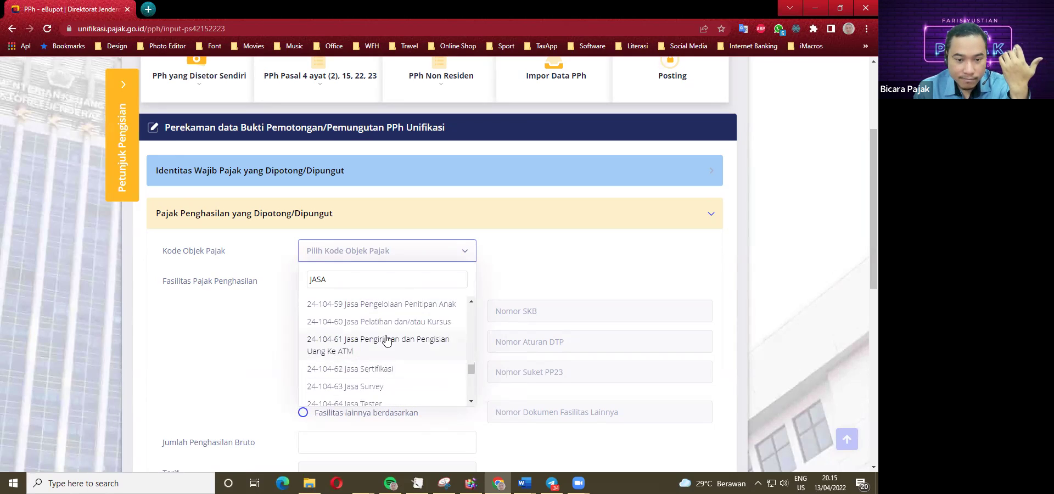
scroll(383, 357, "down", 2)
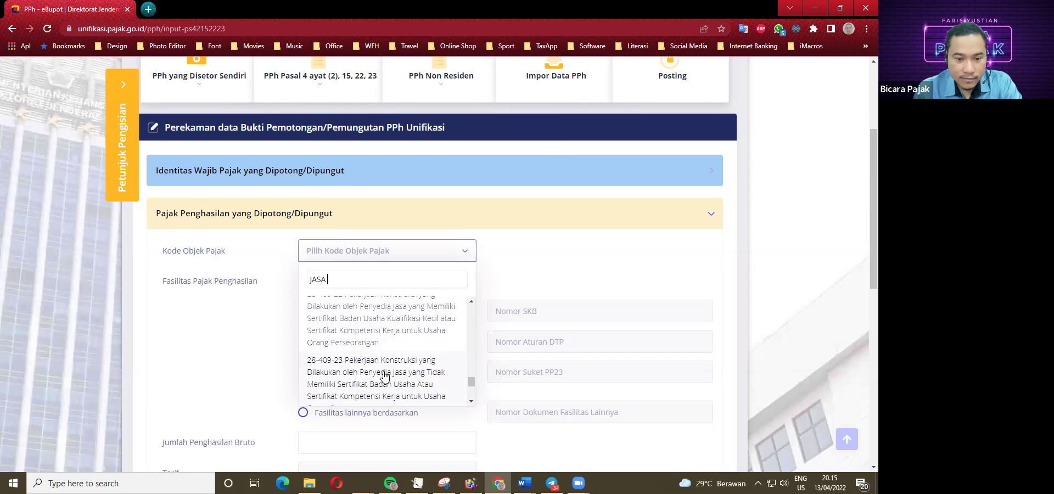
scroll(380, 363, "up", 1)
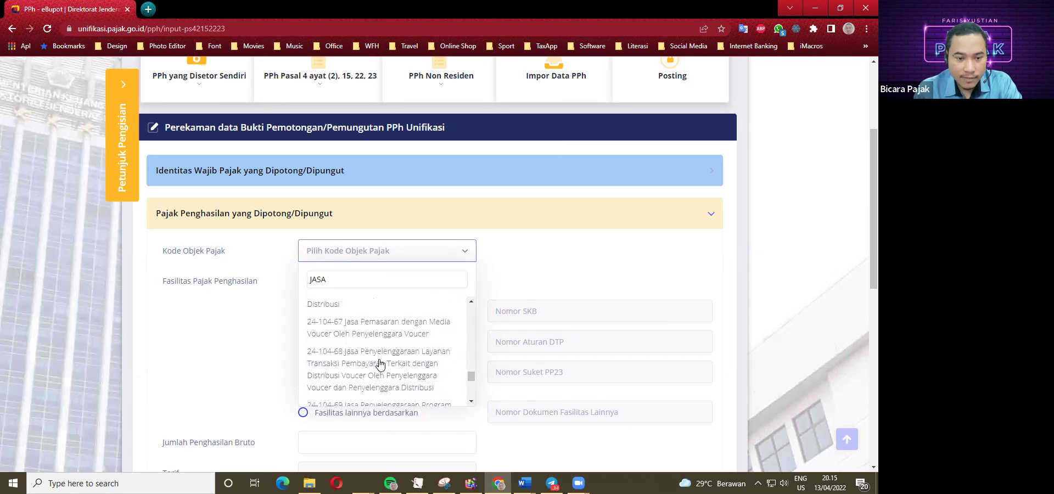
scroll(367, 360, "up", 5)
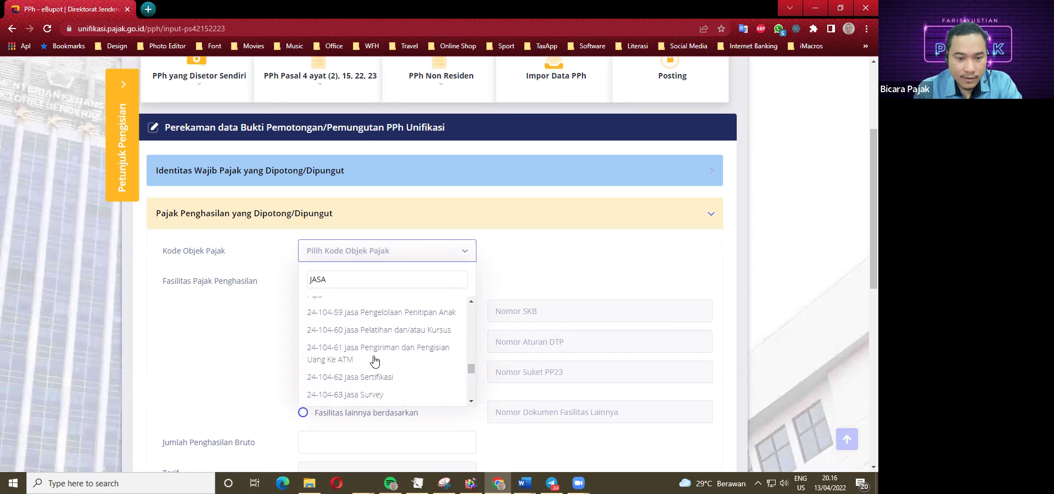
scroll(367, 363, "up", 3)
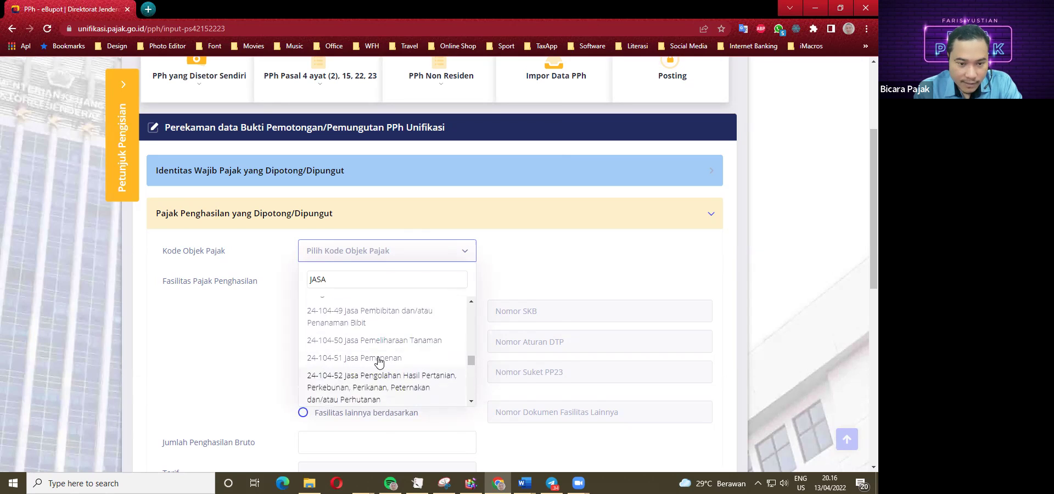
scroll(379, 365, "up", 3)
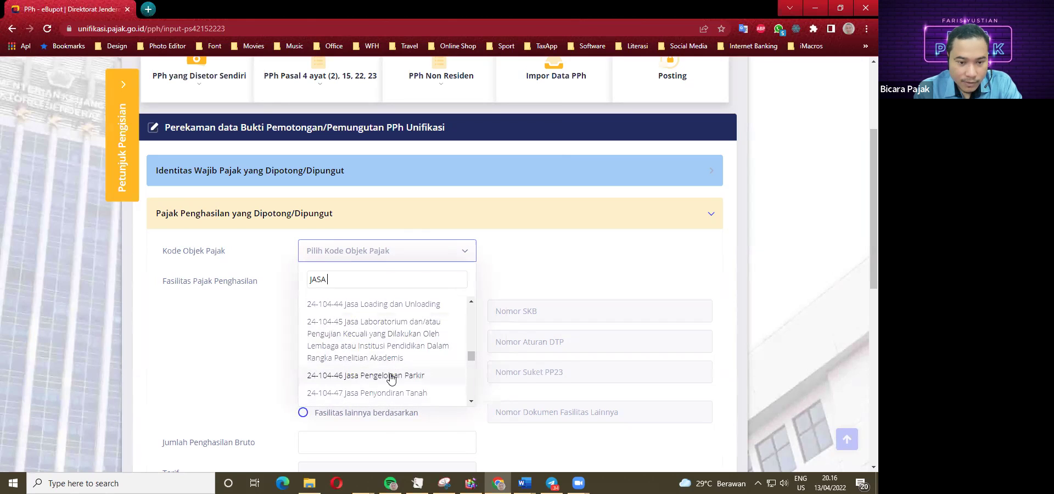
scroll(373, 378, "up", 3)
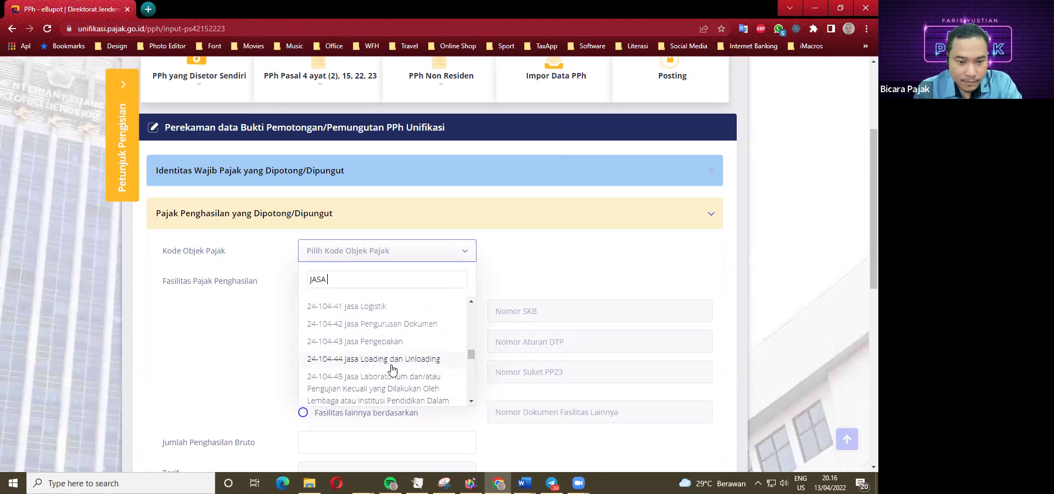
scroll(381, 366, "up", 3)
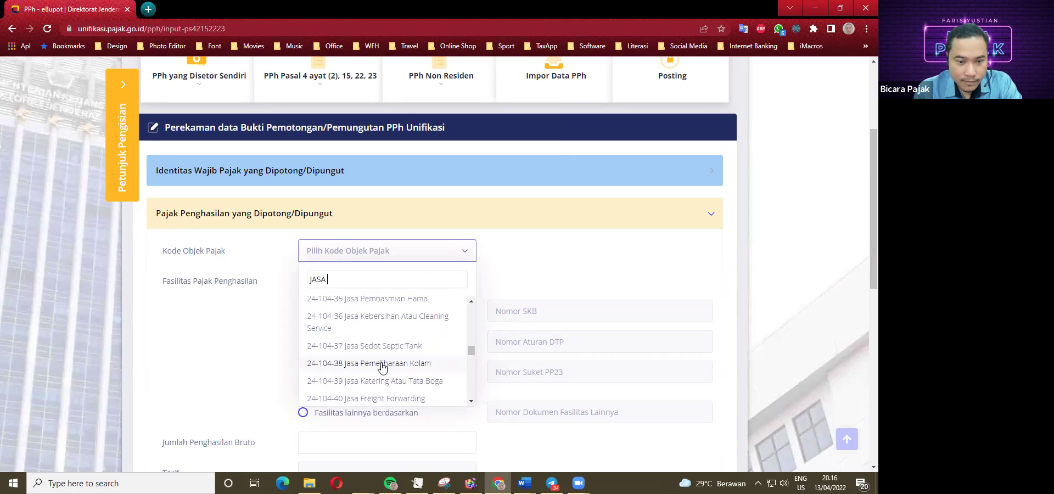
scroll(385, 373, "up", 2)
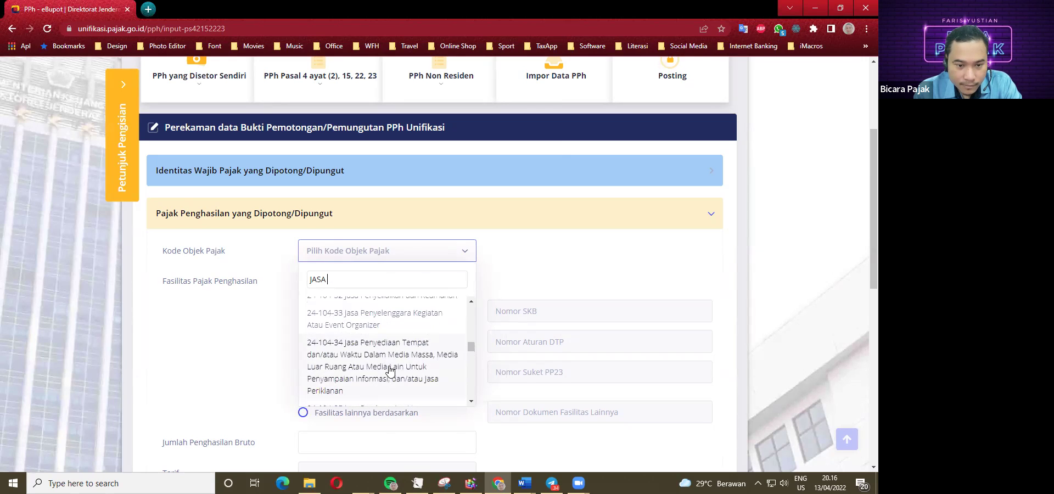
scroll(397, 393, "down", 2)
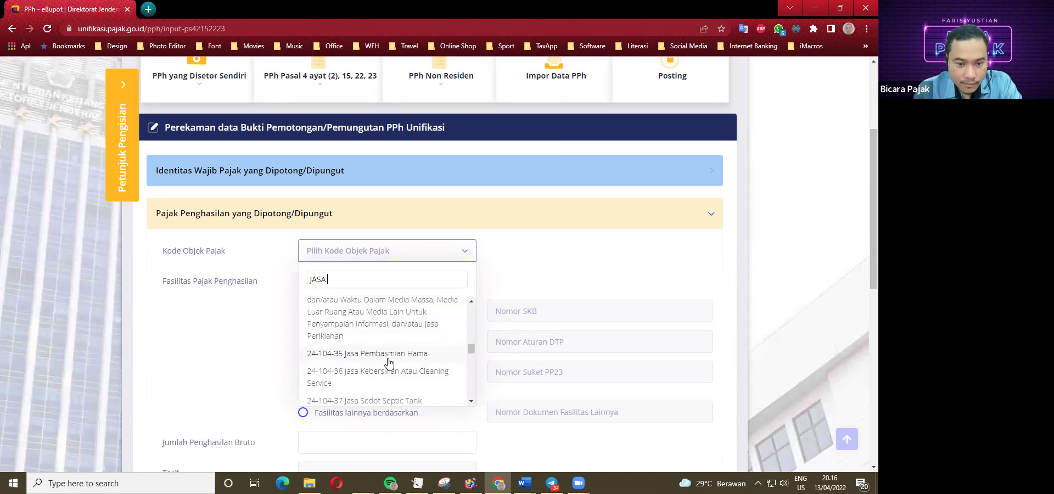
scroll(388, 374, "up", 4)
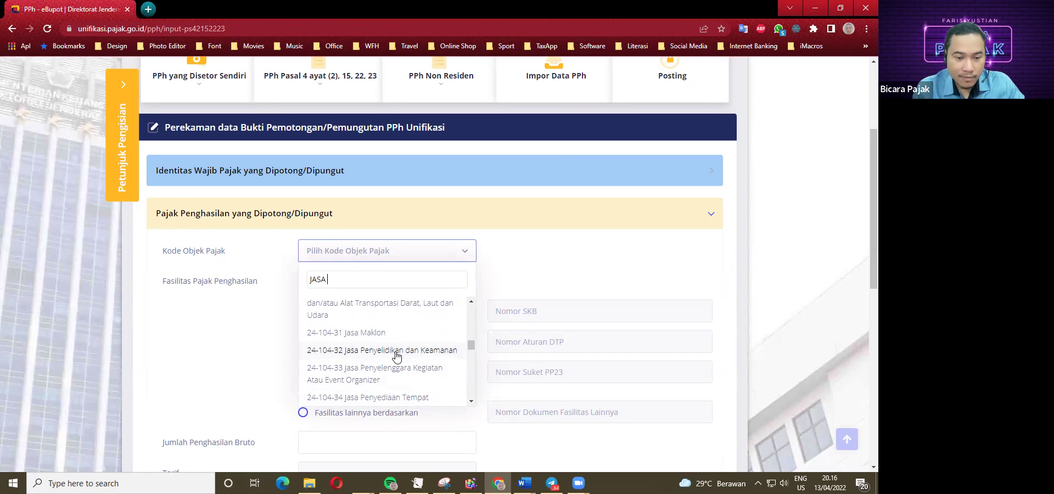
left_click(390, 347)
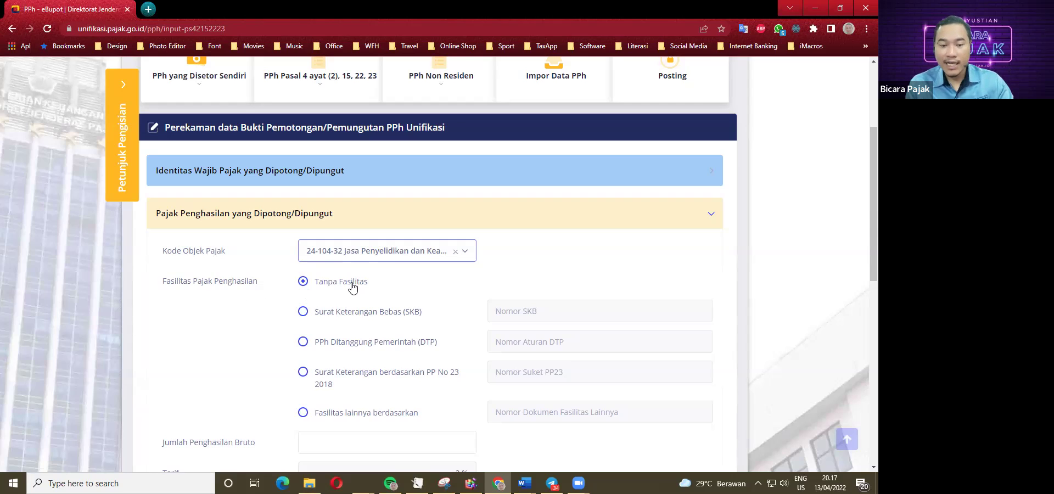
Check that code 24-104-32 shows Tanpa Fasilitas once the data check finishes.
scroll(352, 287, "down", 1)
Enter 24000000 as Jumlah Penghasilan Bruto, checking the amount against the case study.
scroll(352, 287, "down", 2)
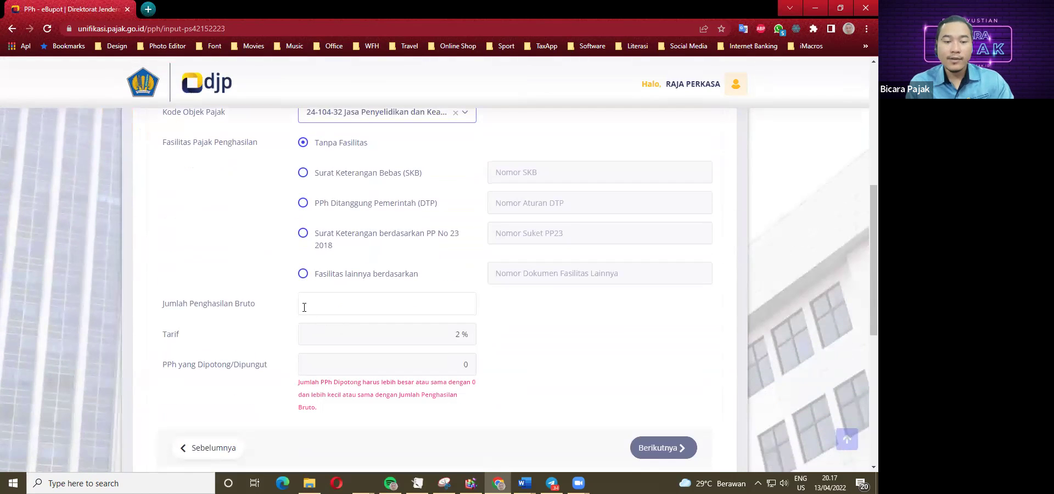
left_click(398, 306)
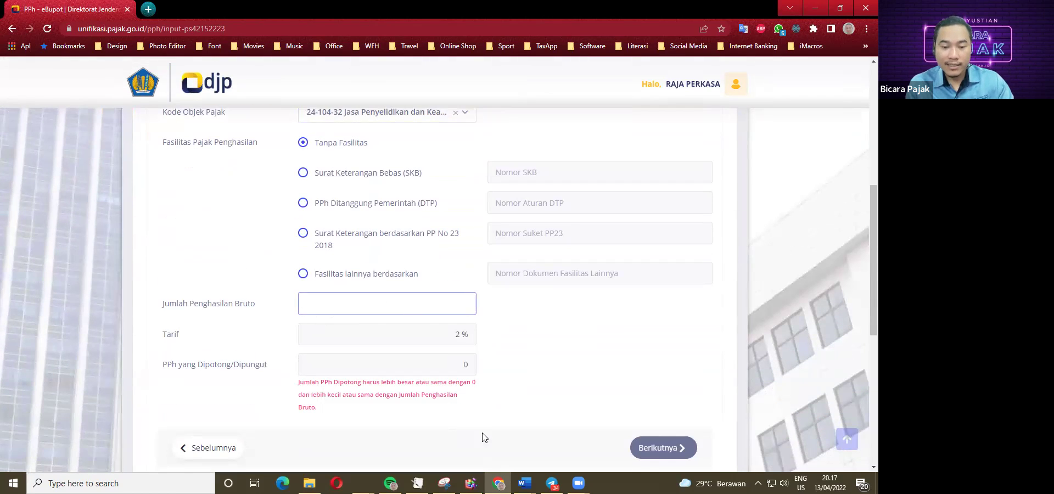
left_click(524, 483)
left_click(493, 446)
scroll(365, 299, "down", 3)
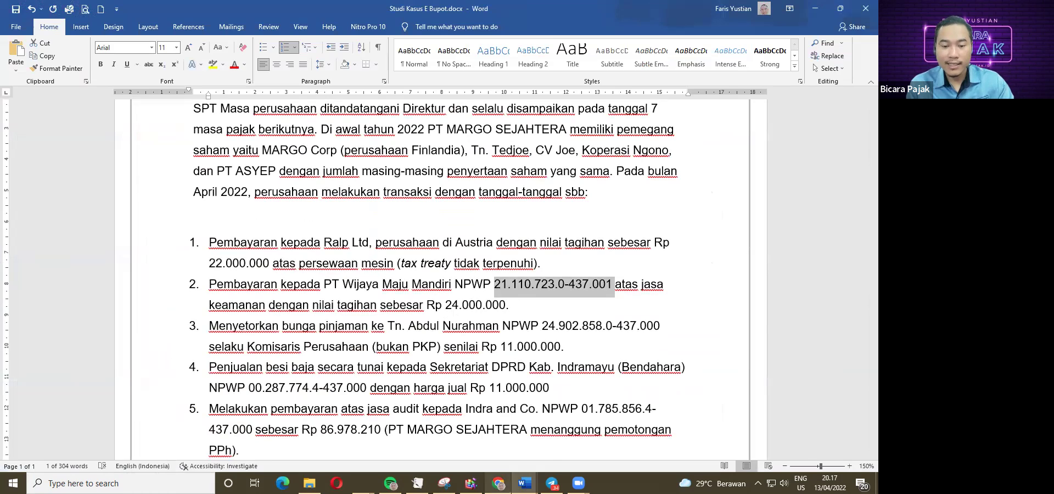
left_click(498, 483)
left_click(435, 310)
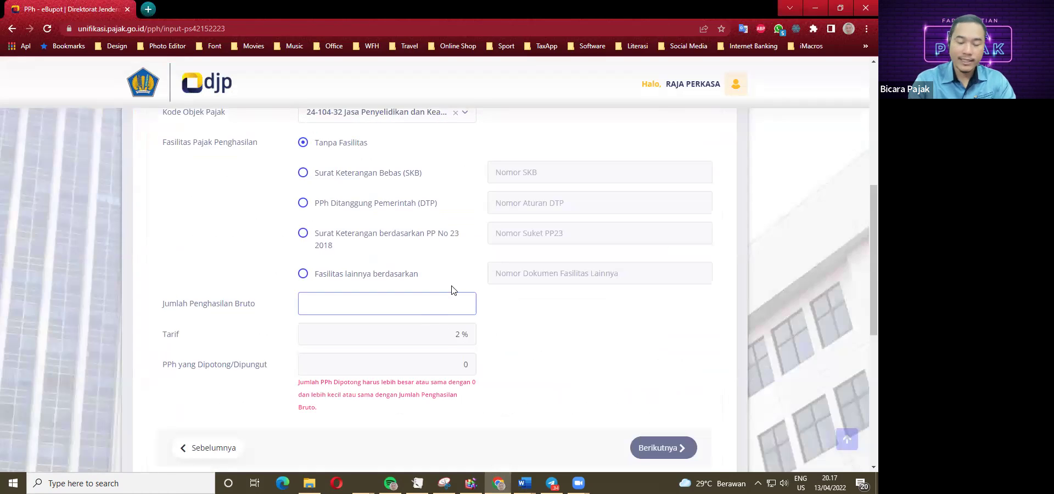
type("24000000")
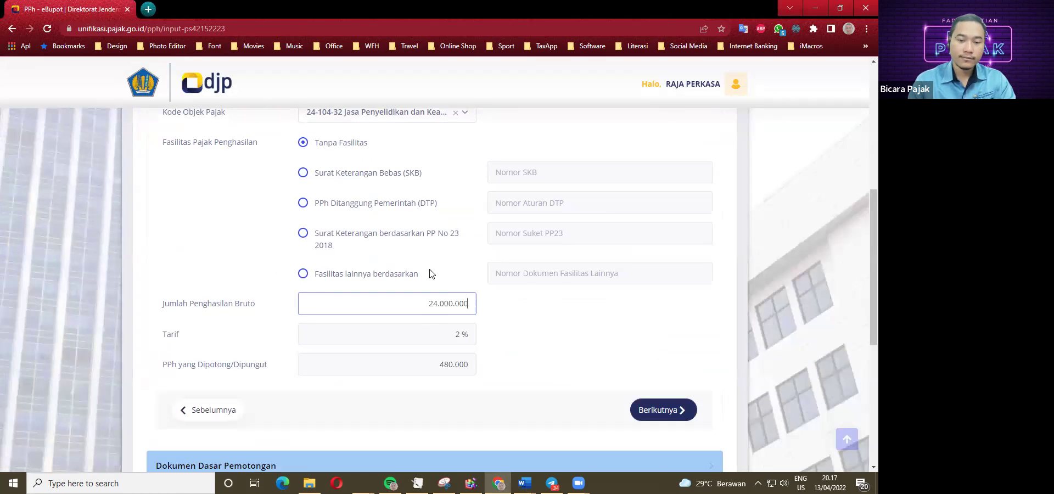
key("Tab")
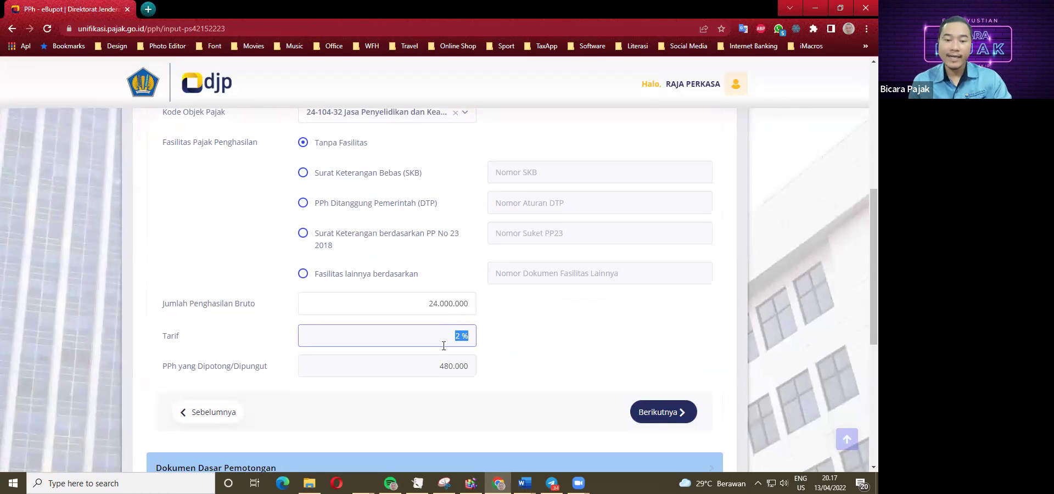
scroll(444, 353, "up", 2)
scroll(443, 353, "up", 1)
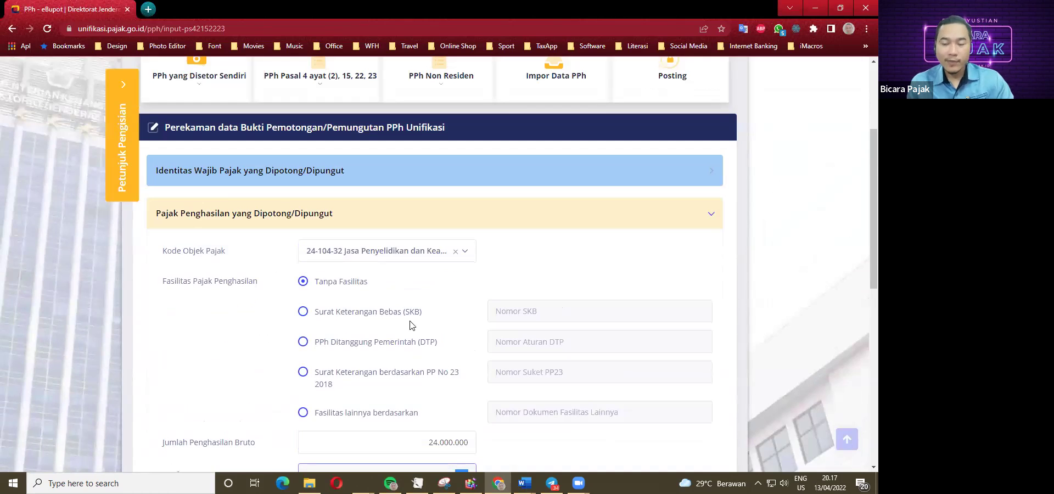
scroll(434, 335, "down", 3)
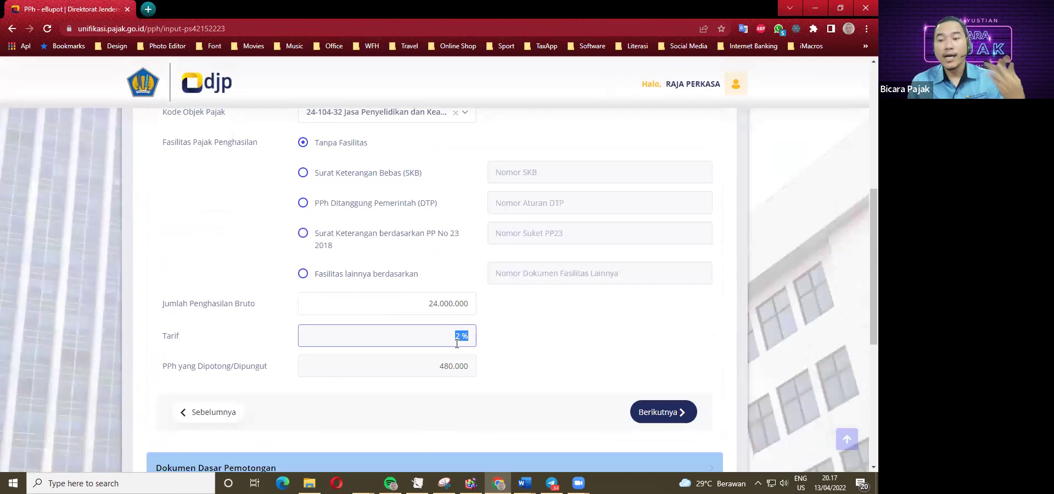
scroll(428, 346, "down", 1)
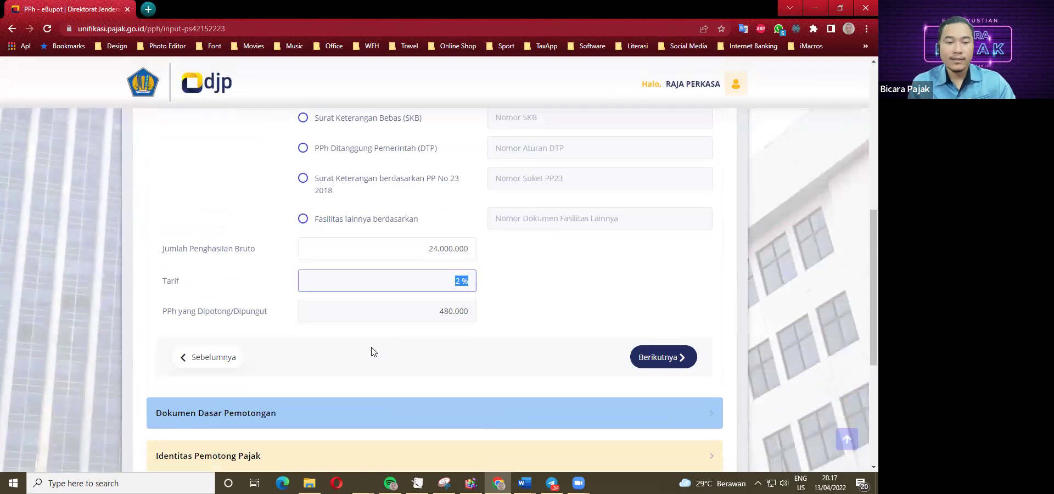
Add an Invoice document numbered 02/XX/2022 with date 13/04/2022 to the basis list.
left_click(671, 360)
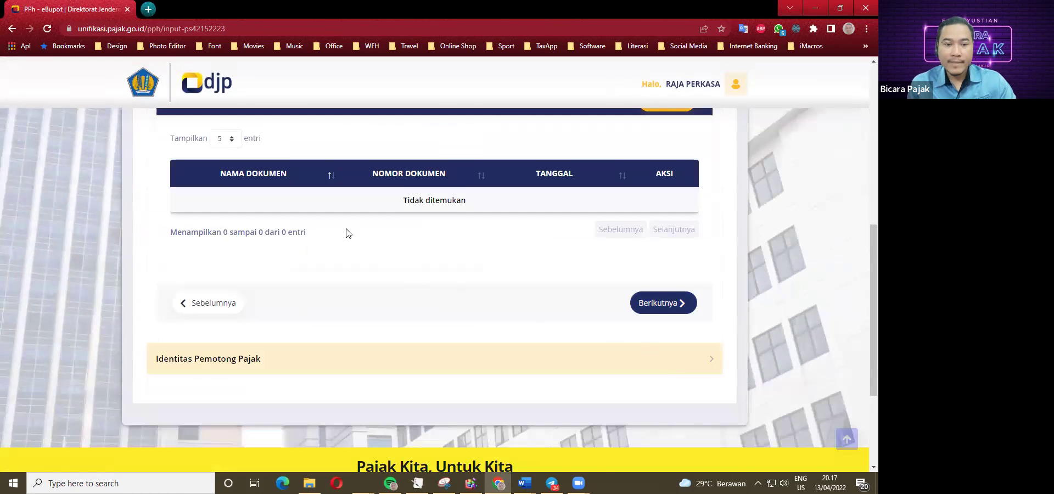
scroll(346, 233, "up", 1)
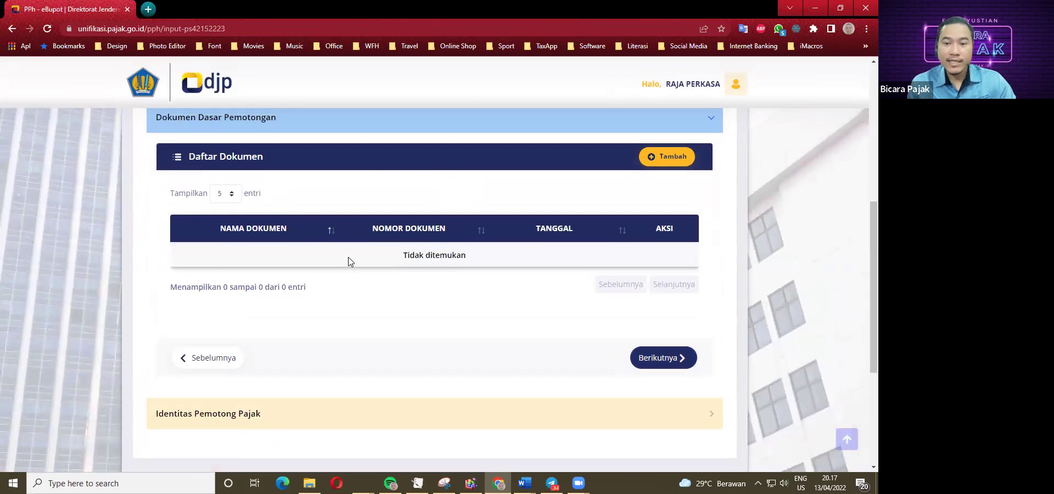
left_click(666, 160)
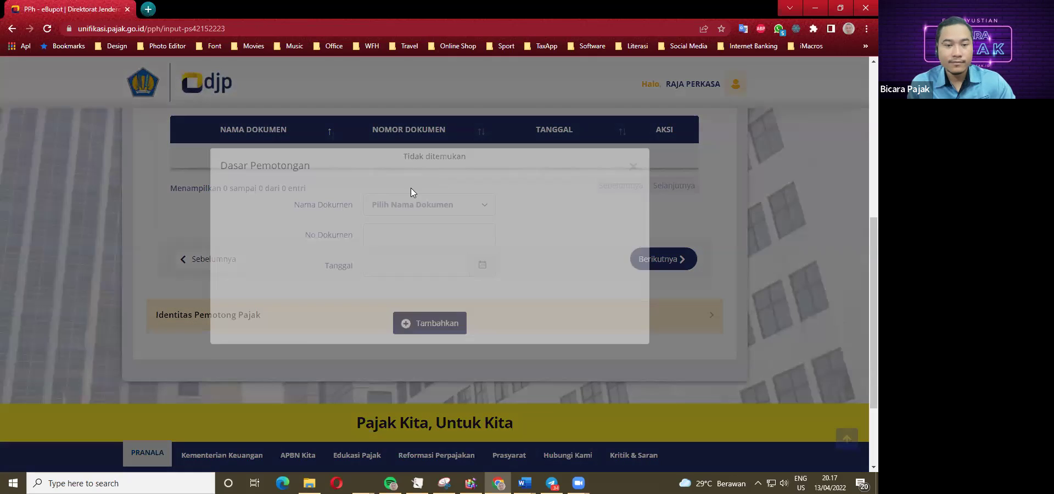
left_click(399, 220)
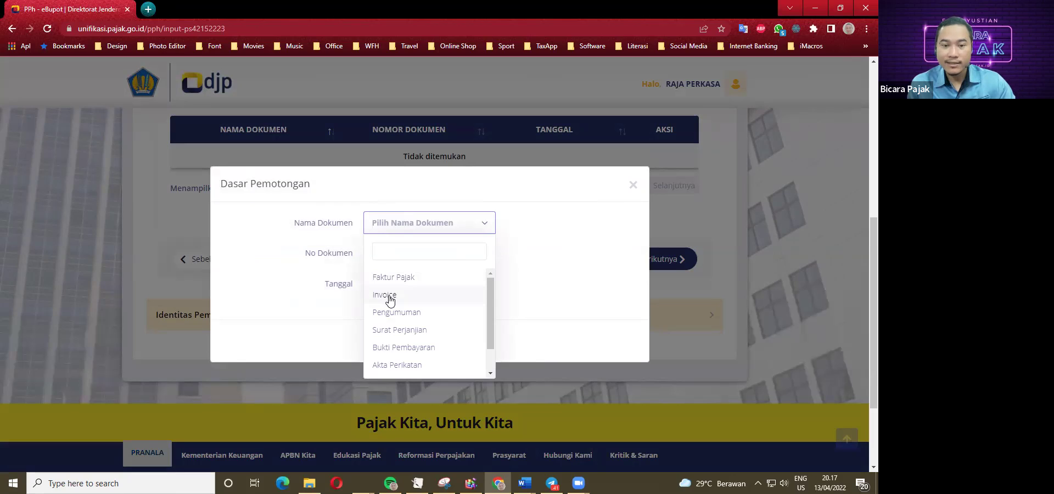
left_click(390, 299)
left_click(408, 259)
type("02")
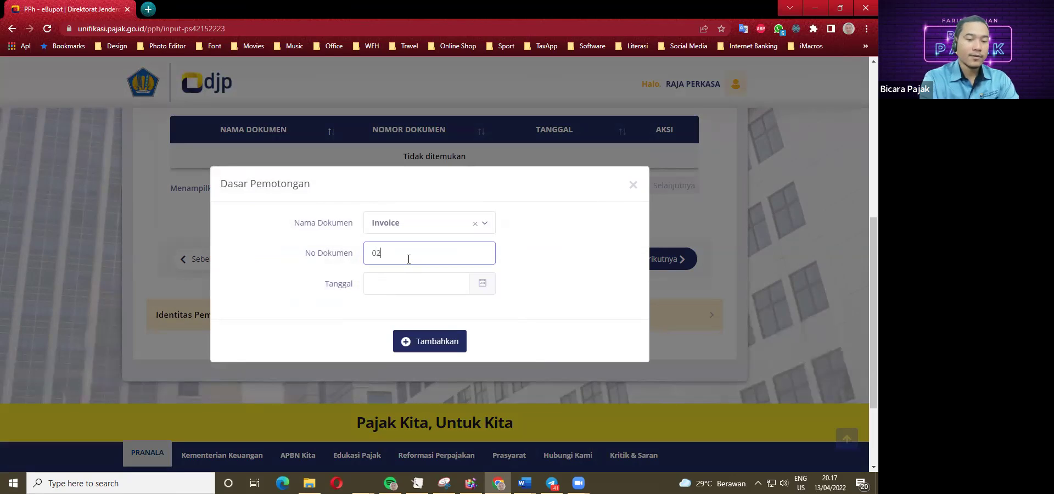
type("/XX/2022")
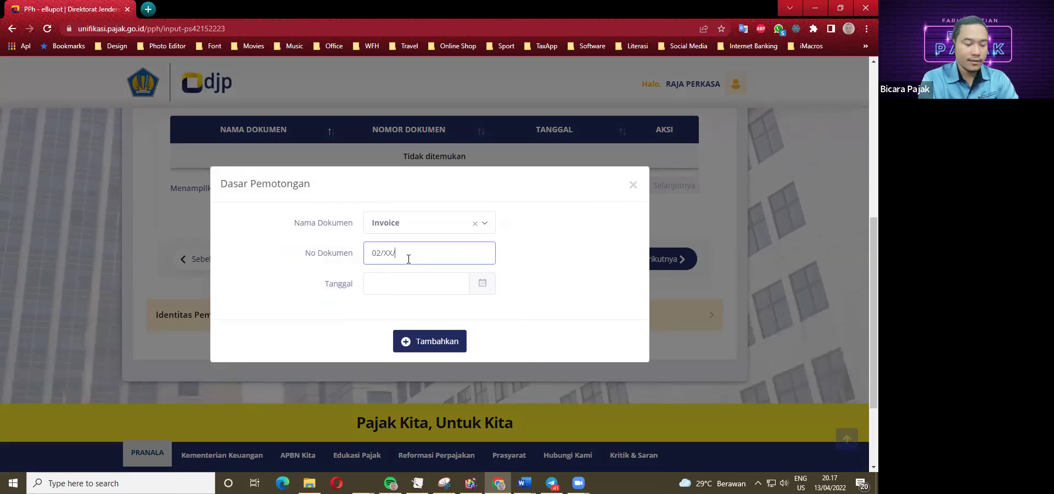
left_click(482, 285)
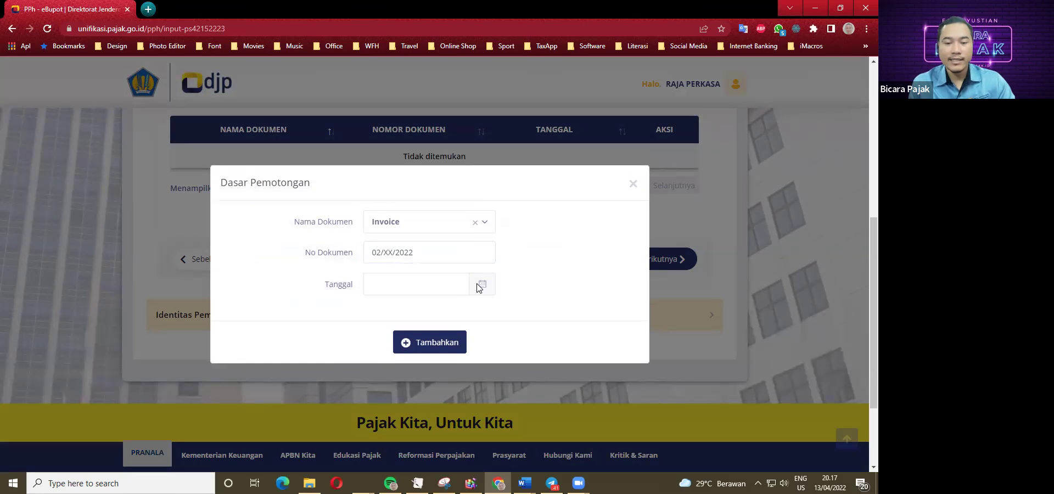
left_click(427, 285)
left_click(433, 372)
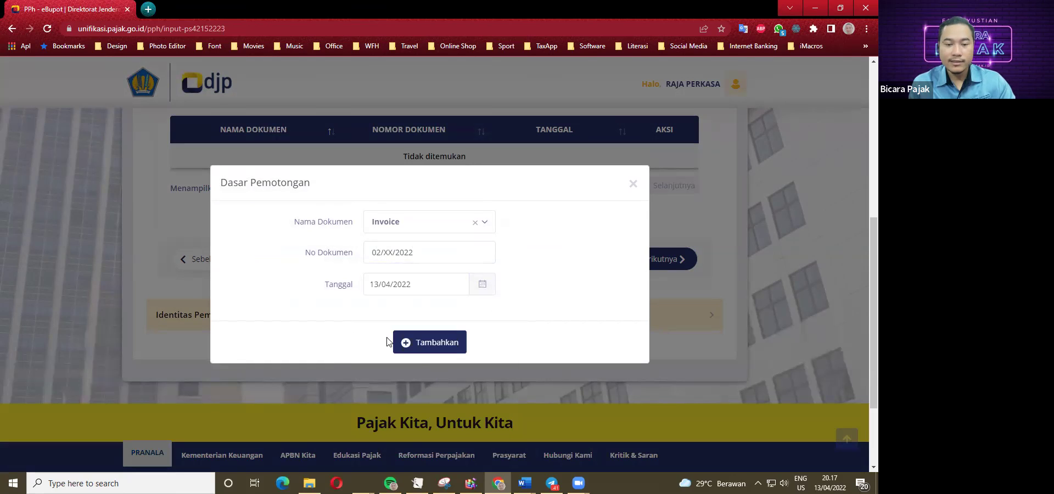
left_click(425, 343)
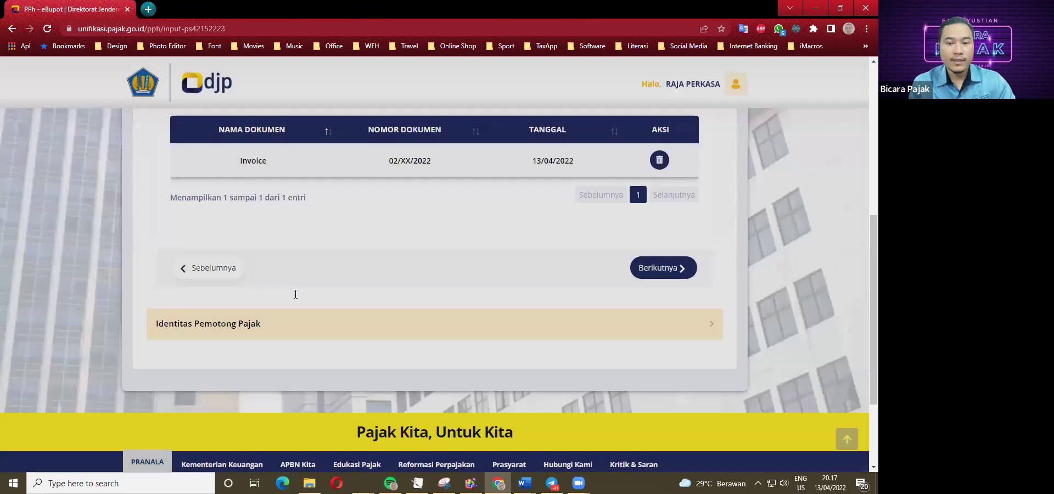
Choose Pengurus as signer capacity, pick the only signatory, and tick the declaration.
scroll(417, 274, "down", 1)
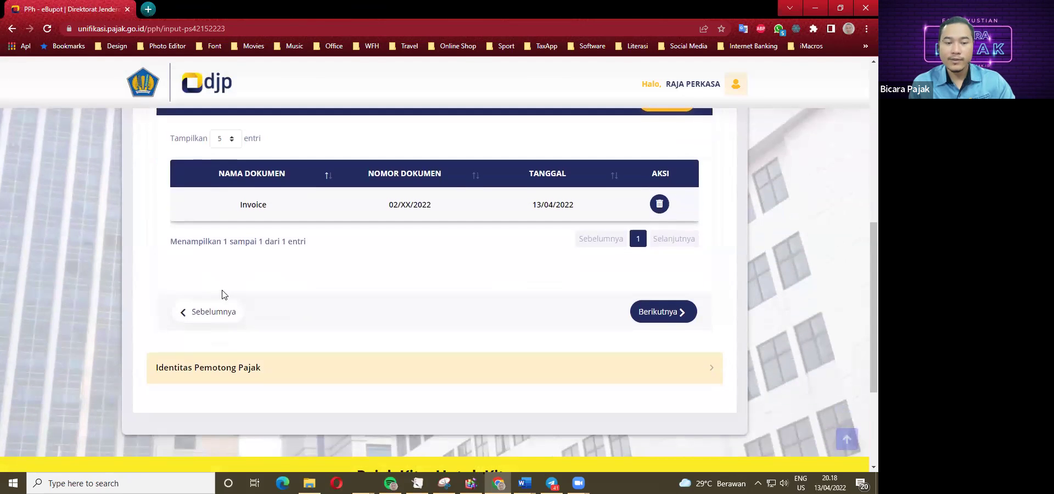
left_click(653, 312)
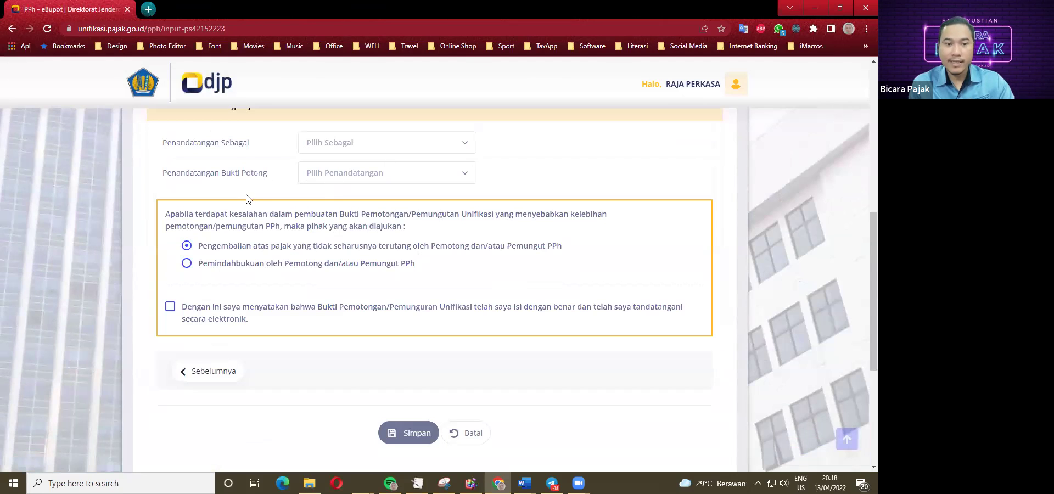
left_click(364, 144)
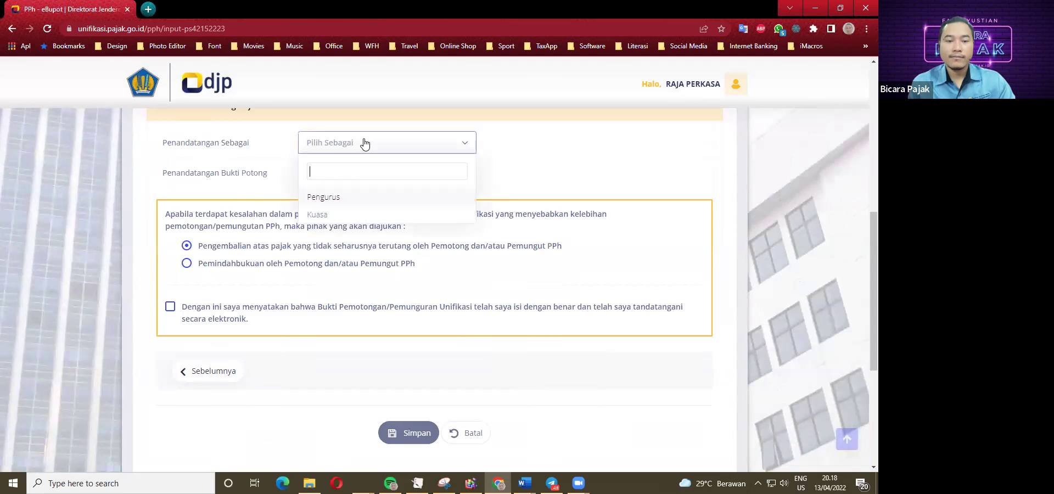
left_click(324, 197)
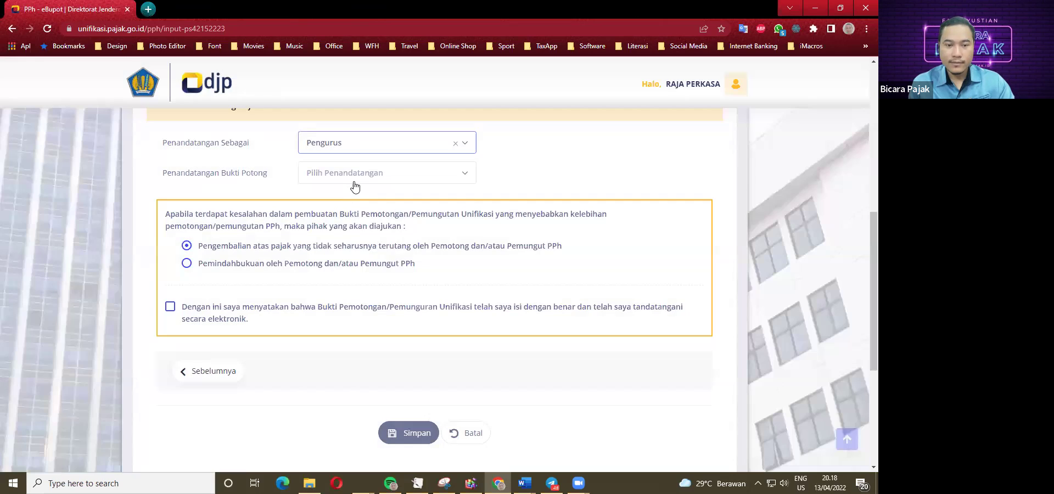
left_click(354, 174)
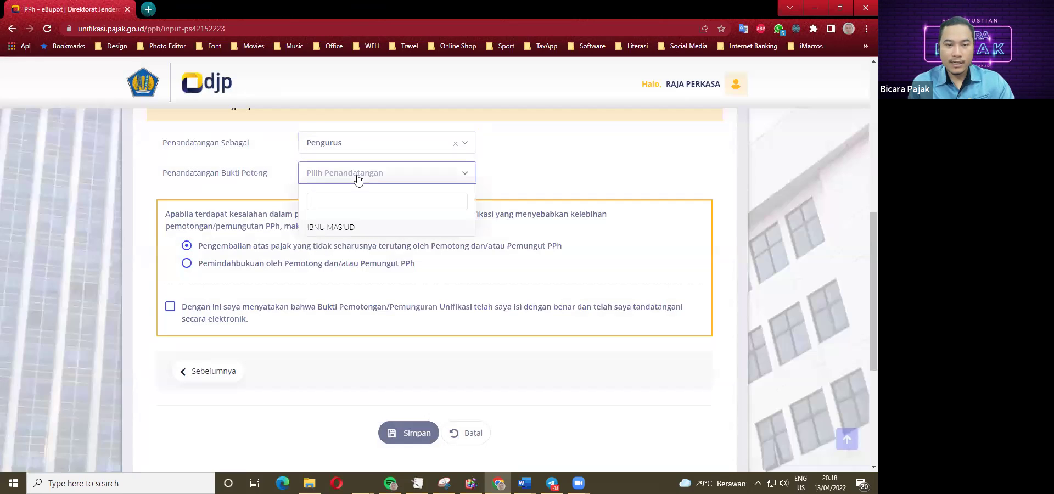
left_click(335, 228)
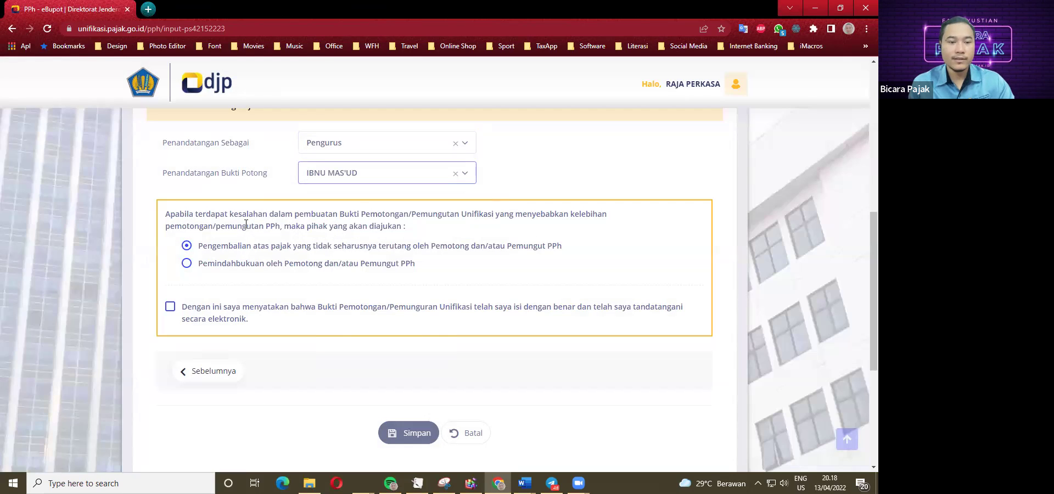
left_click(170, 307)
Save the slip, answer Tidak in the Sukses dialog, and review the Daftar Bukti Potong list.
scroll(170, 312, "down", 1)
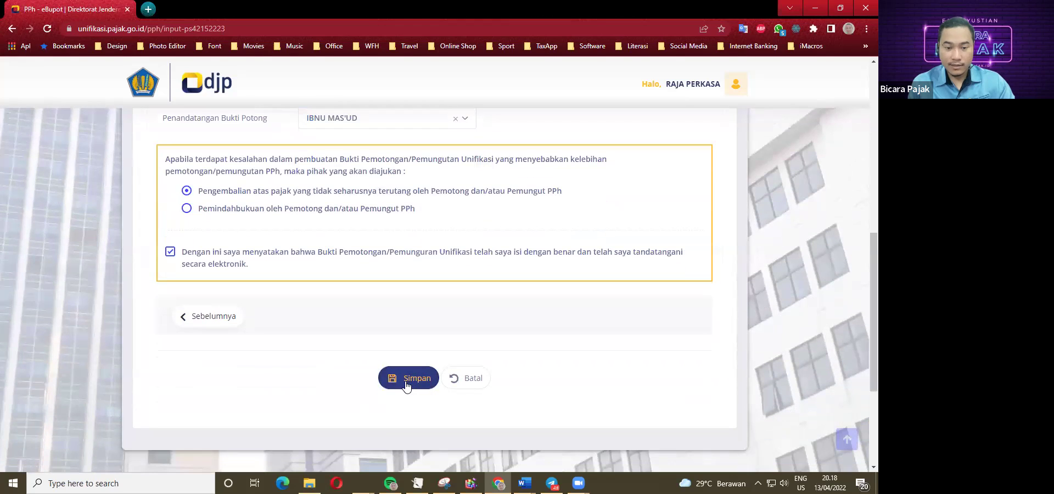
left_click(406, 385)
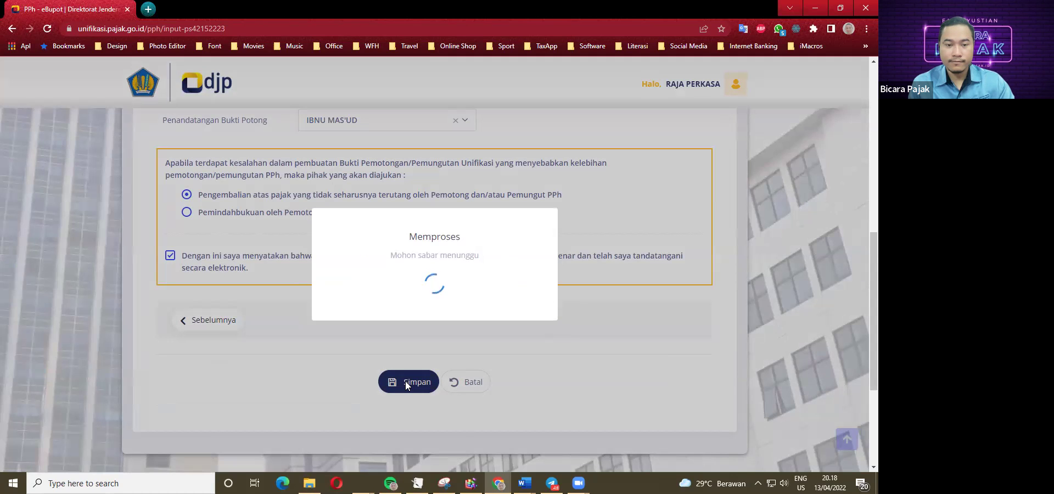
left_click(421, 329)
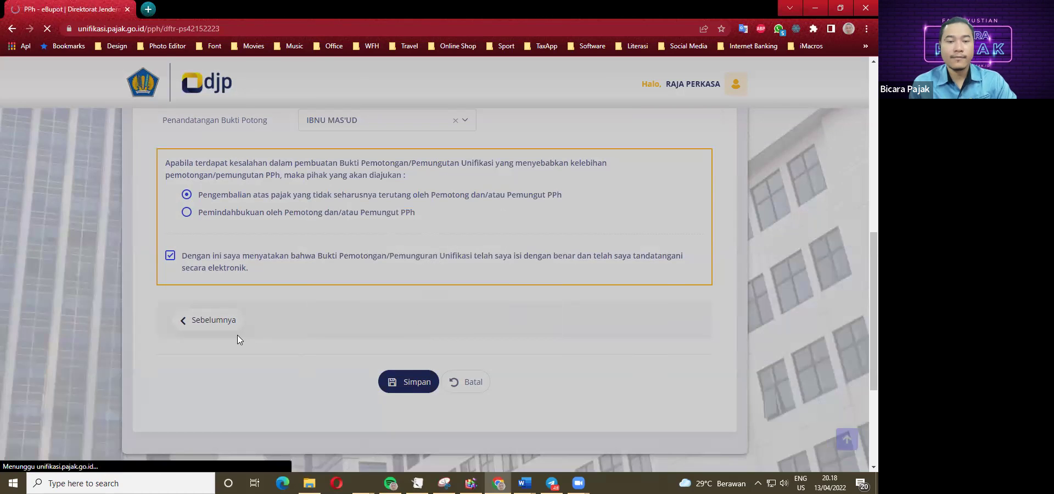
scroll(235, 336, "down", 3)
scroll(235, 343, "down", 1)
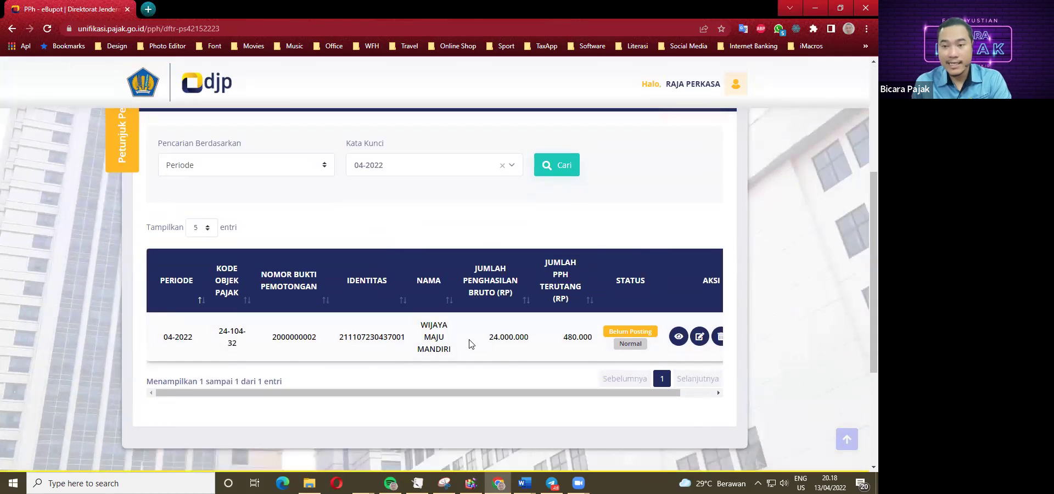
scroll(470, 341, "up", 1)
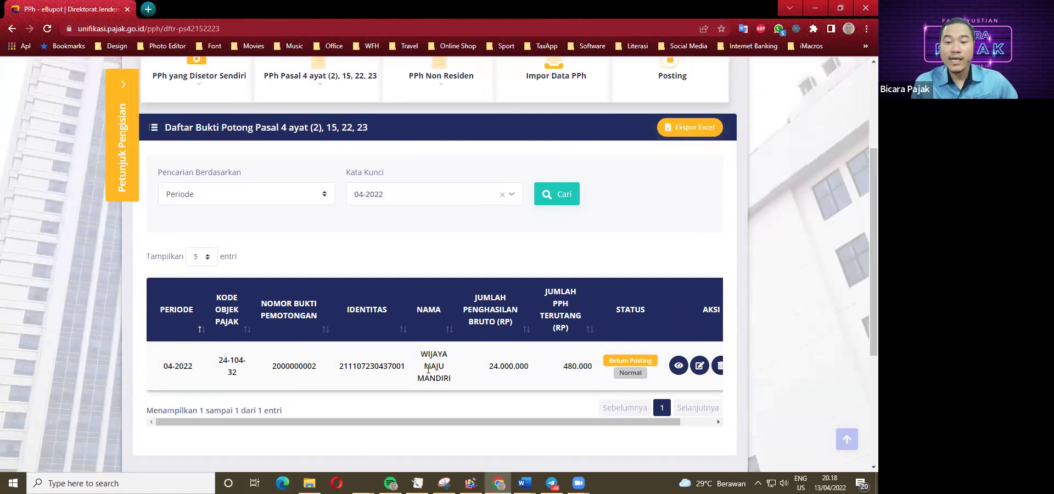
scroll(417, 372, "up", 2)
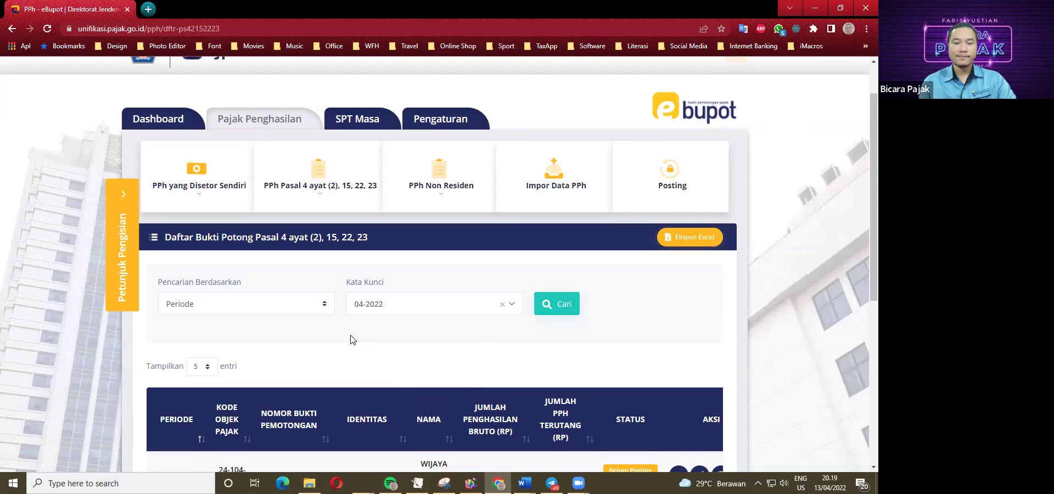
Start a new PPh Pasal 4 ayat (2) slip with Tahun Pajak 2022.
scroll(345, 362, "down", 1)
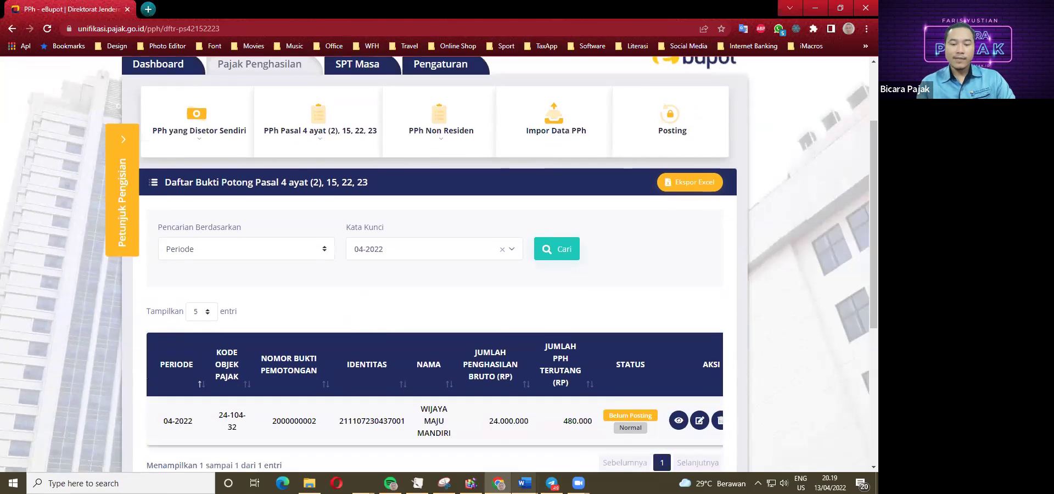
mouse_move(524, 483)
left_click(507, 446)
scroll(230, 289, "down", 1)
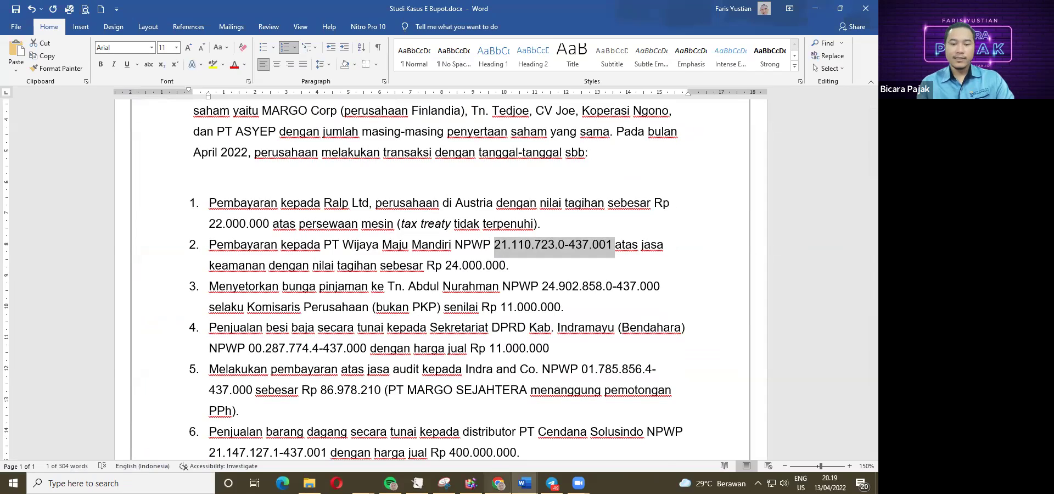
key("alt+Tab")
scroll(260, 296, "up", 1)
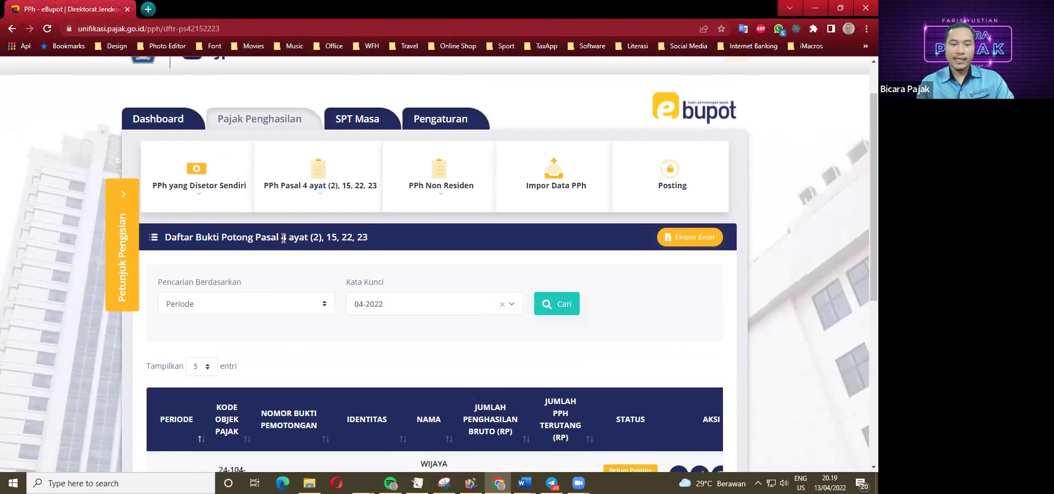
left_click(322, 200)
left_click(314, 265)
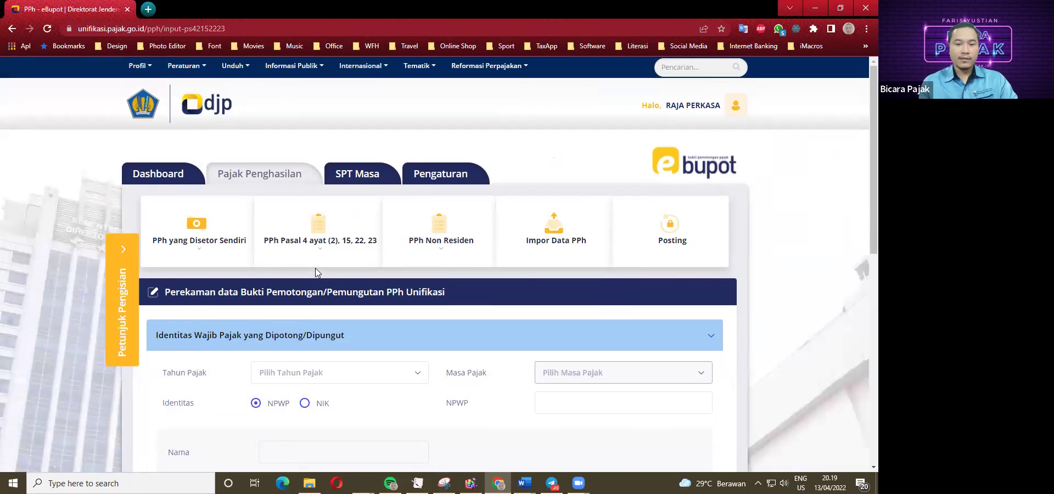
scroll(315, 268, "down", 2)
left_click(287, 266)
left_click(268, 316)
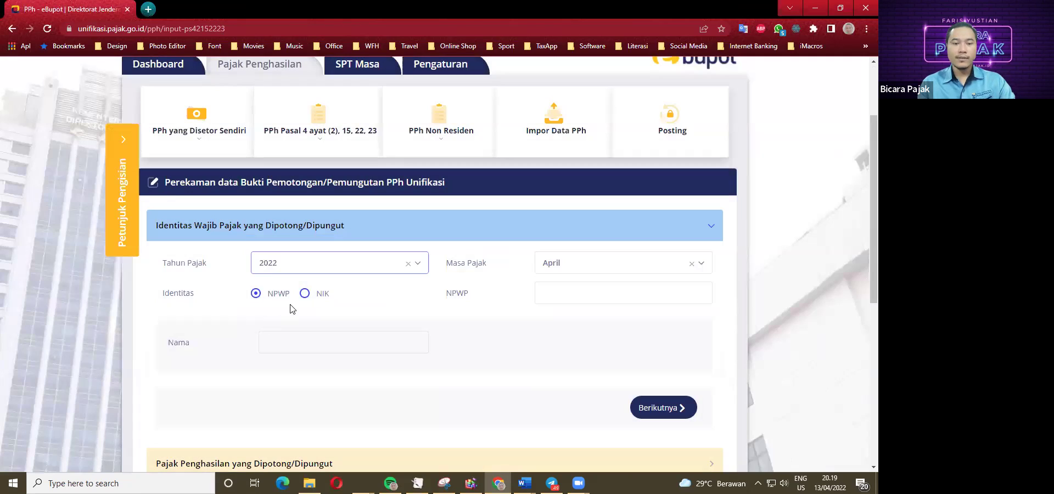
Copy transaction item 3's NPWP from the case study and paste it into the NPWP field.
mouse_move(524, 483)
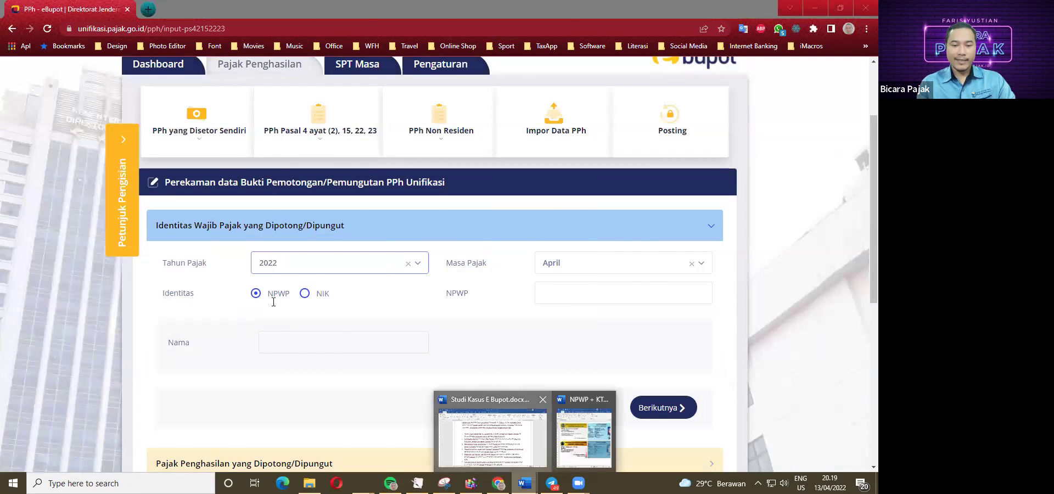
left_click(494, 434)
left_click(472, 286)
left_click_drag(542, 286, 653, 289)
key("ctrl+c")
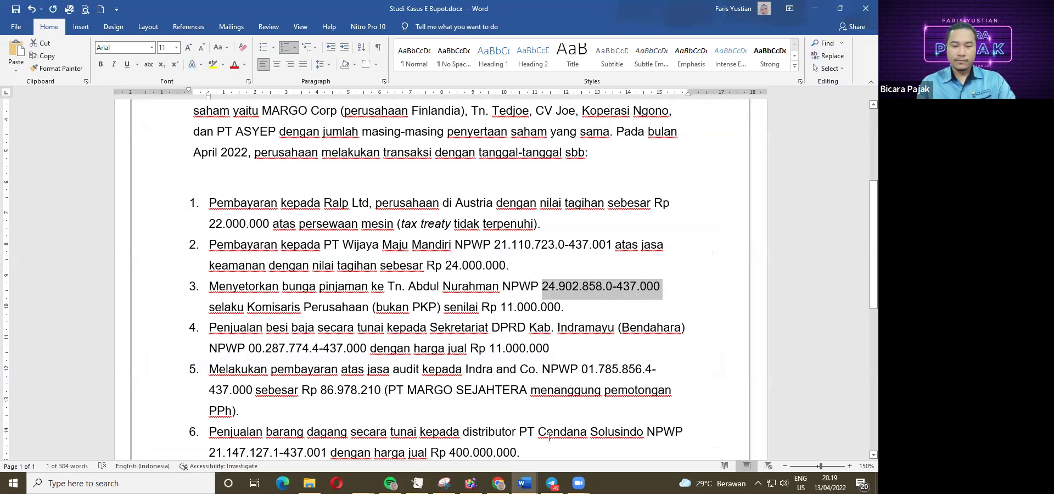
left_click(498, 483)
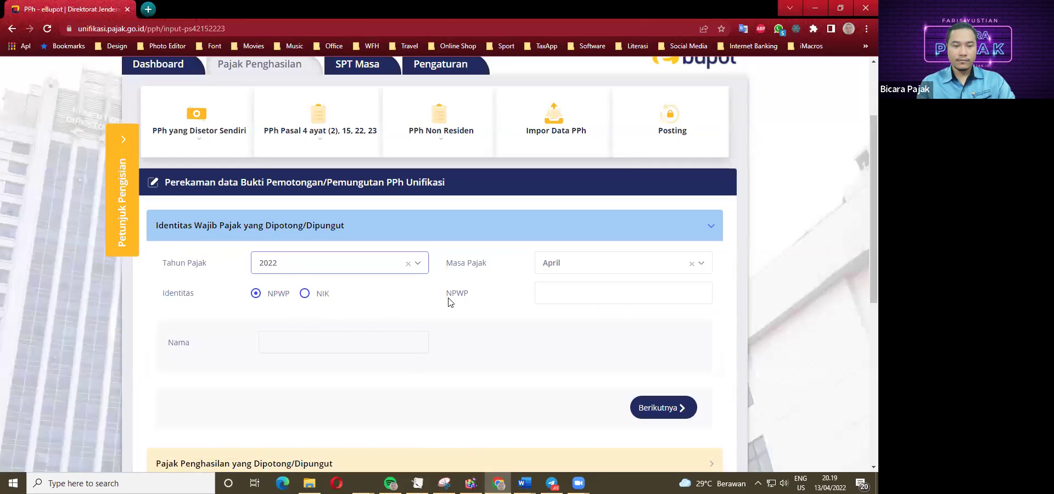
left_click(539, 293)
key("ctrl+v")
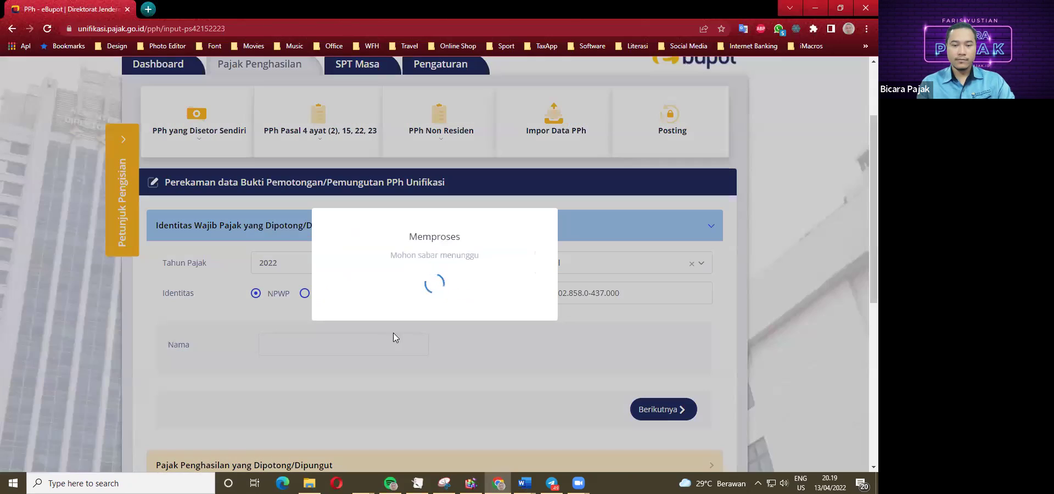
scroll(275, 345, "down", 1)
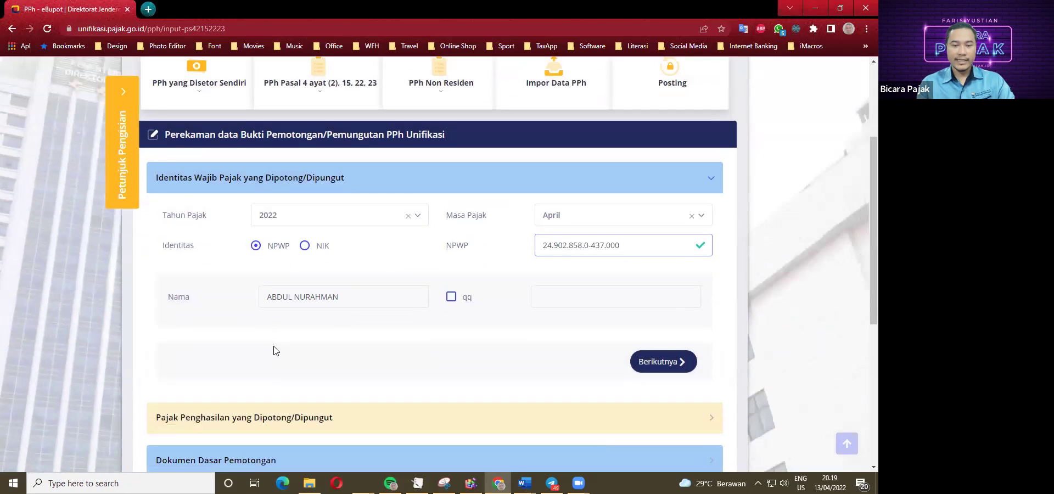
scroll(246, 309, "down", 1)
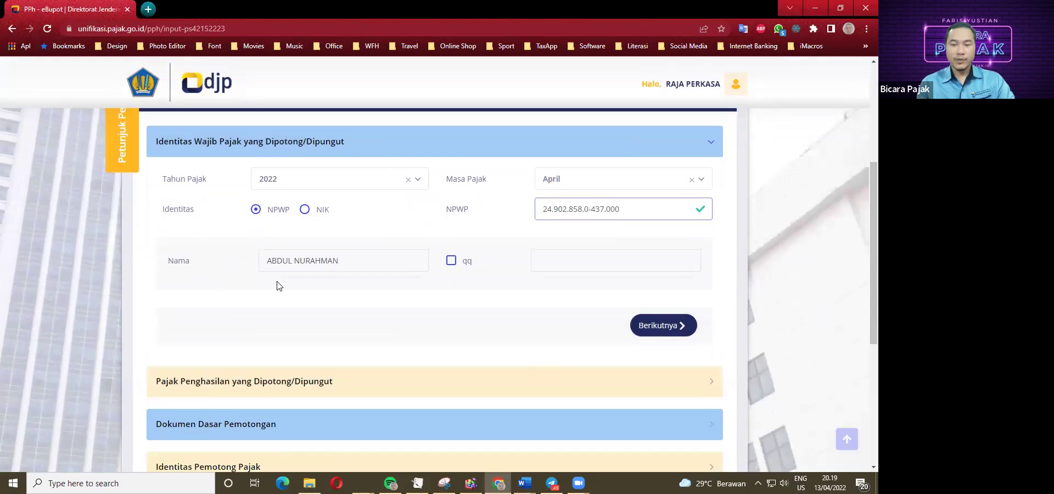
scroll(277, 283, "down", 1)
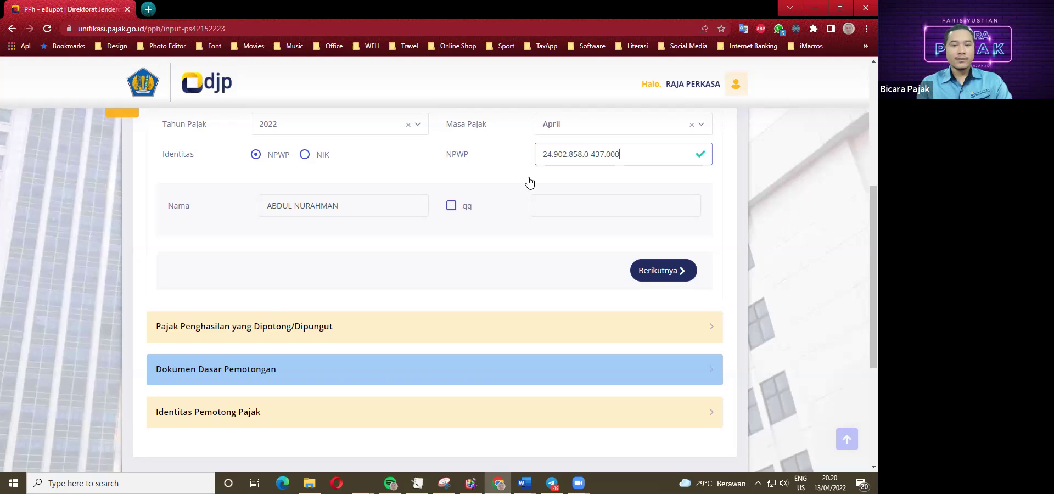
scroll(263, 263, "up", 1)
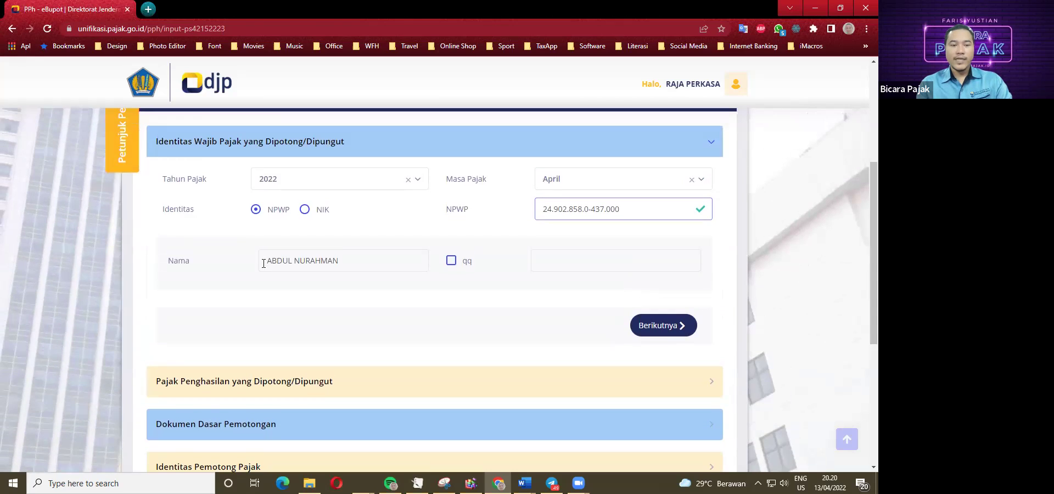
Set Kode Objek Pajak to 24-102-01 for interest income via a BUNGA search.
left_click(668, 331)
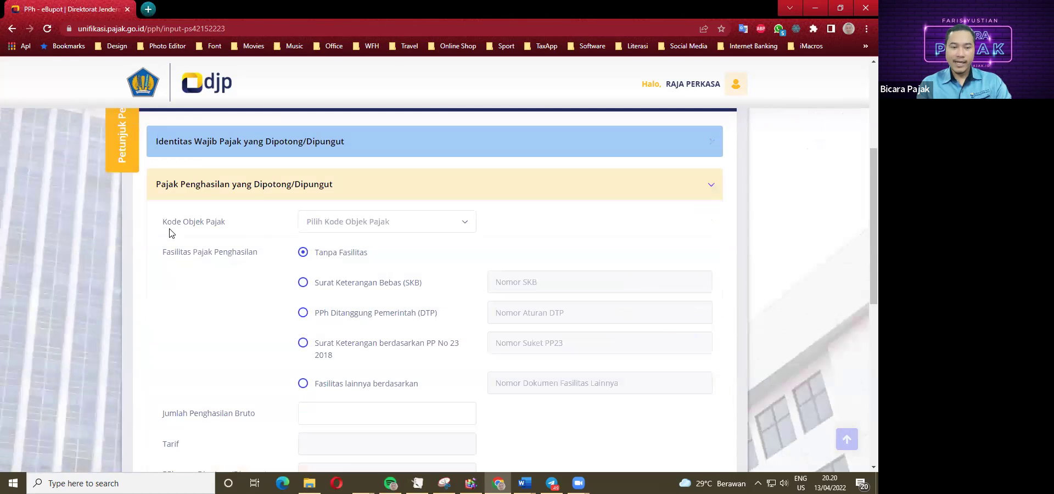
left_click(359, 228)
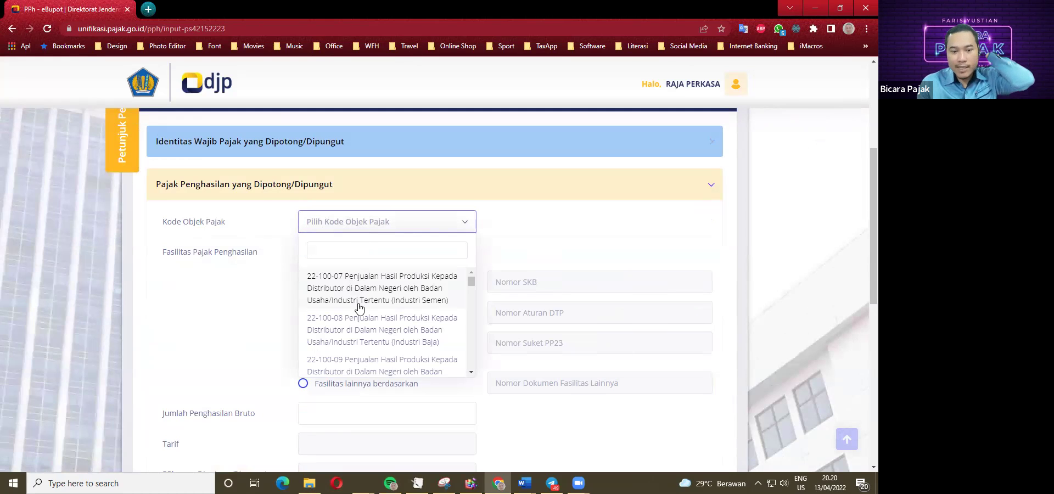
scroll(336, 301, "down", 2)
type("BUNGA")
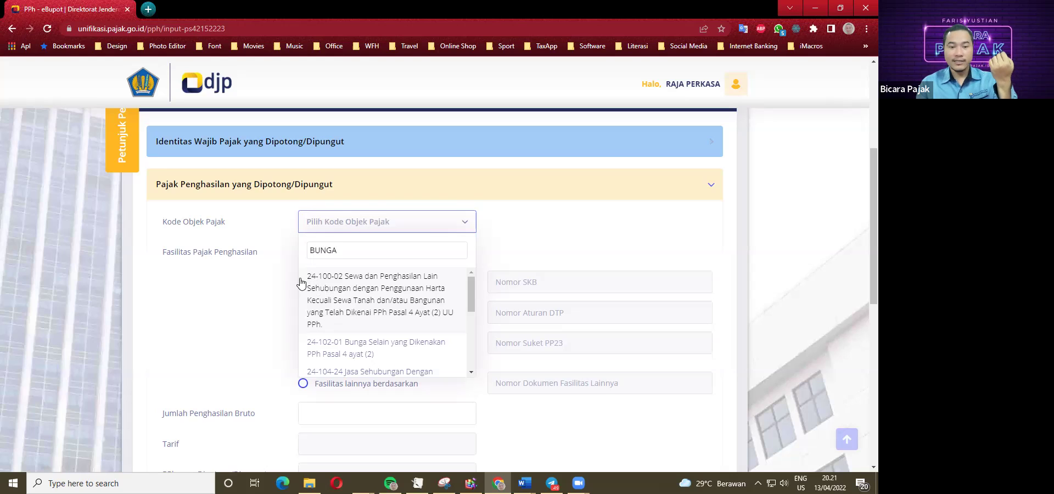
left_click(363, 347)
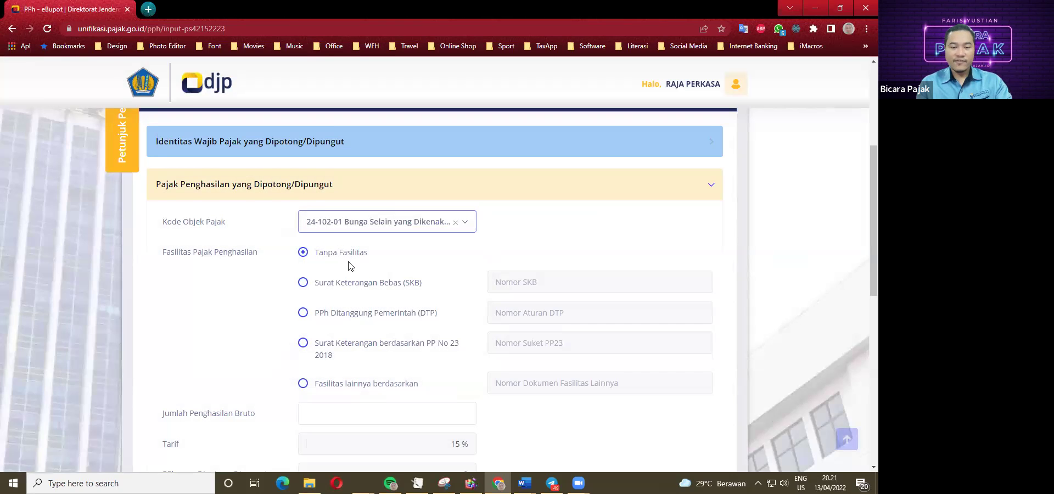
Enter 11.000.000 as Jumlah Penghasilan Bruto after checking the case study.
scroll(348, 275, "down", 2)
left_click(524, 482)
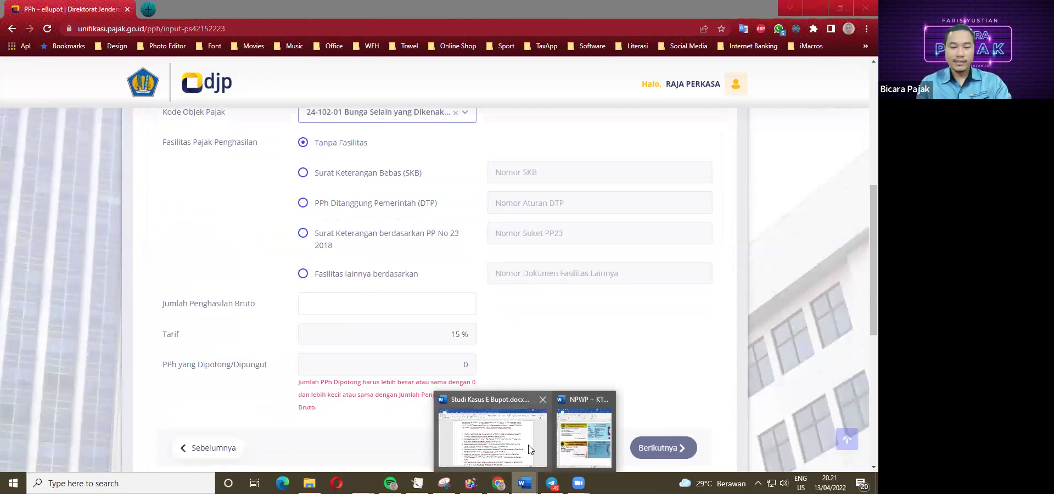
left_click(530, 449)
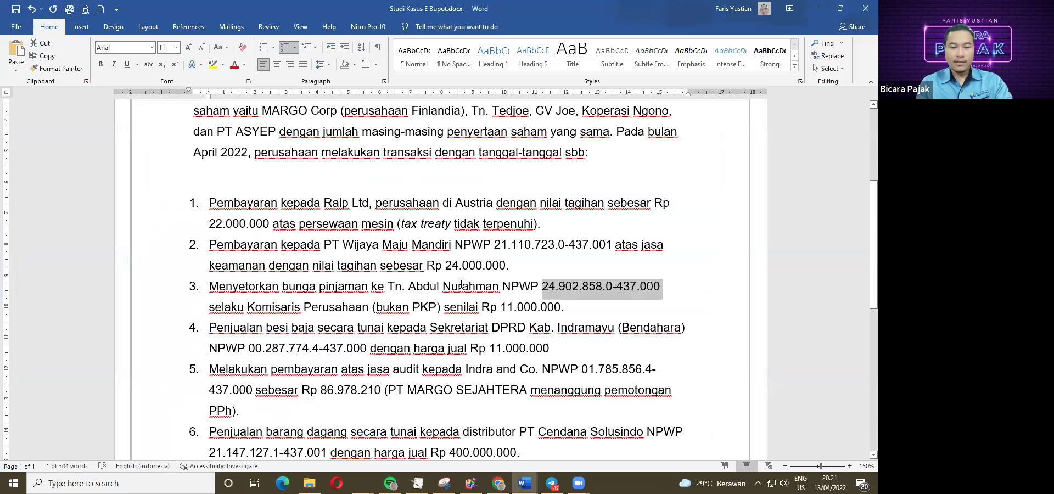
left_click(498, 482)
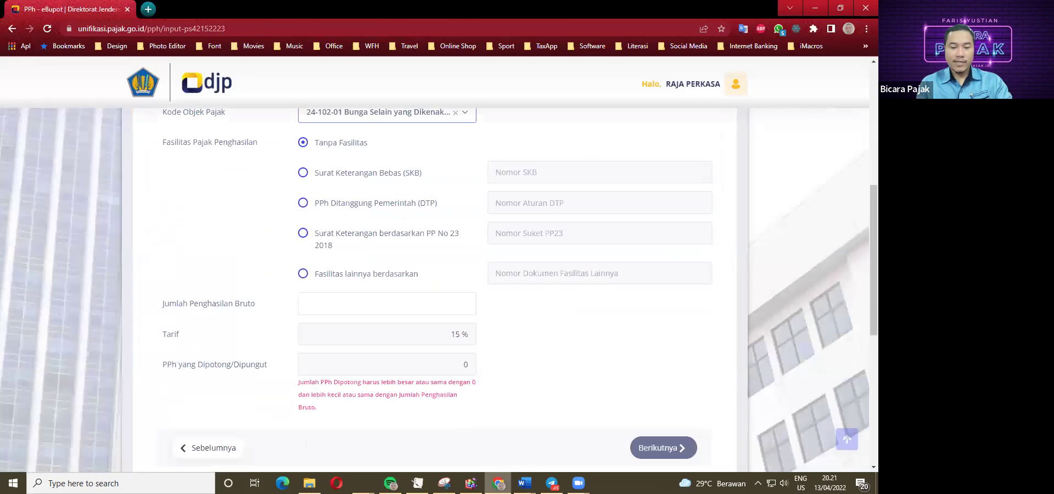
left_click(446, 305)
type("11")
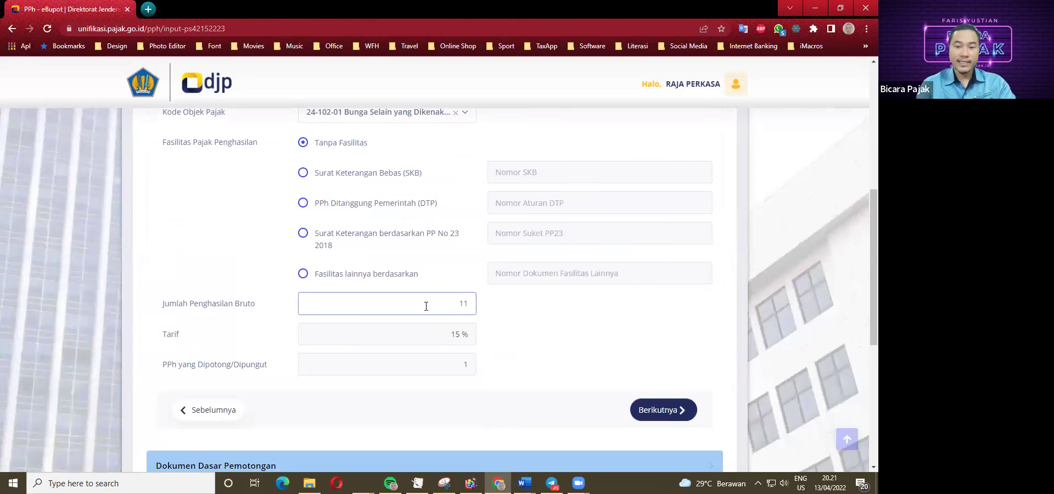
type(".000.000")
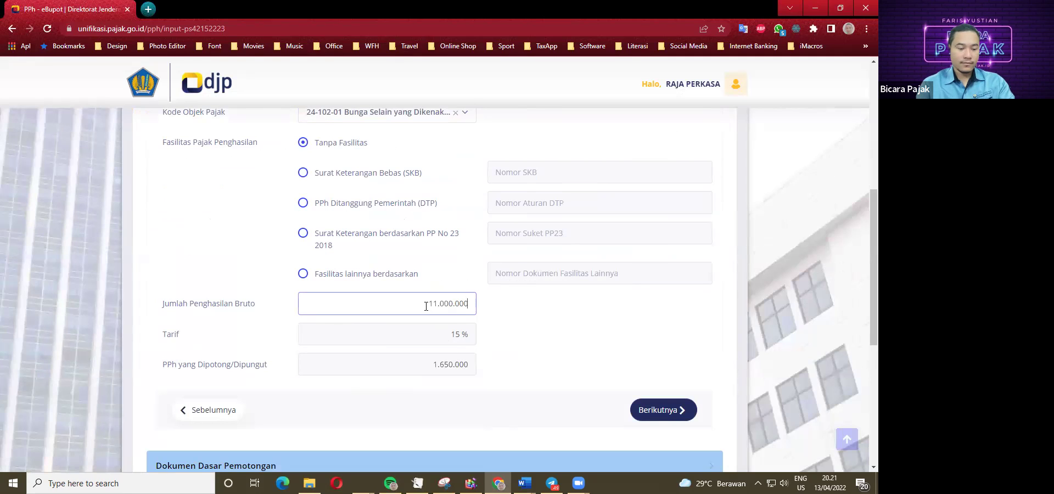
key("Tab")
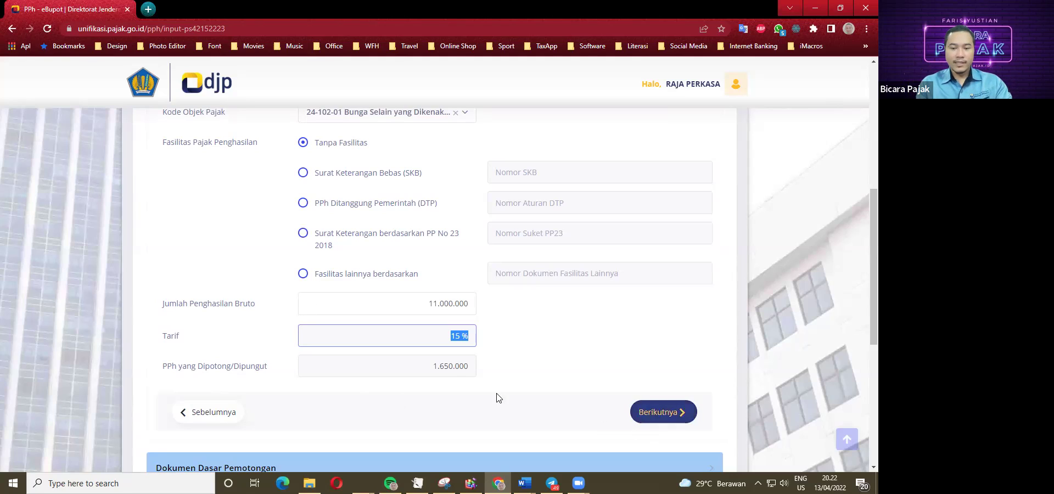
Go on to the Dokumen Dasar Pemotongan section with Berikutnya.
left_click(664, 412)
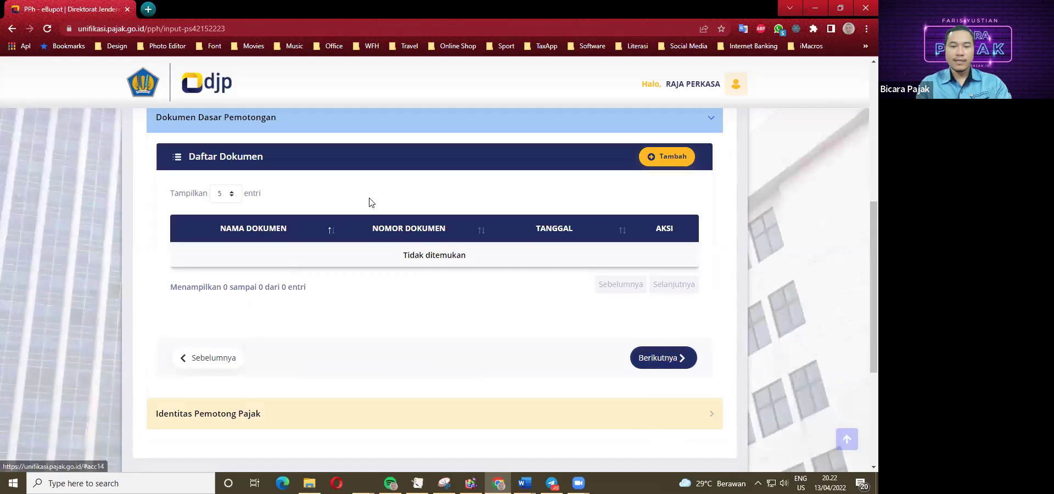
Add Surat Perjanjian 3/XX/2022, dated 13 April 2022, to the basis document list.
left_click(664, 159)
left_click(428, 228)
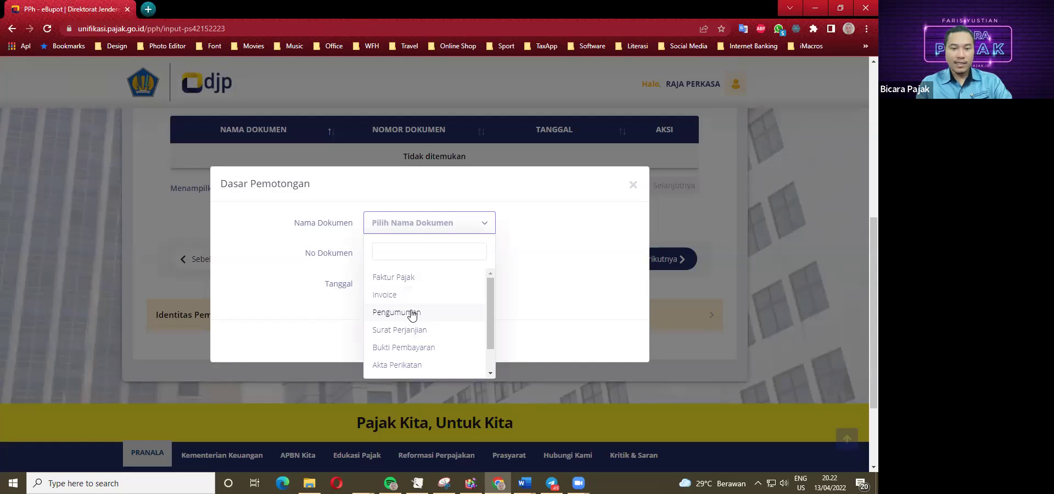
left_click(408, 329)
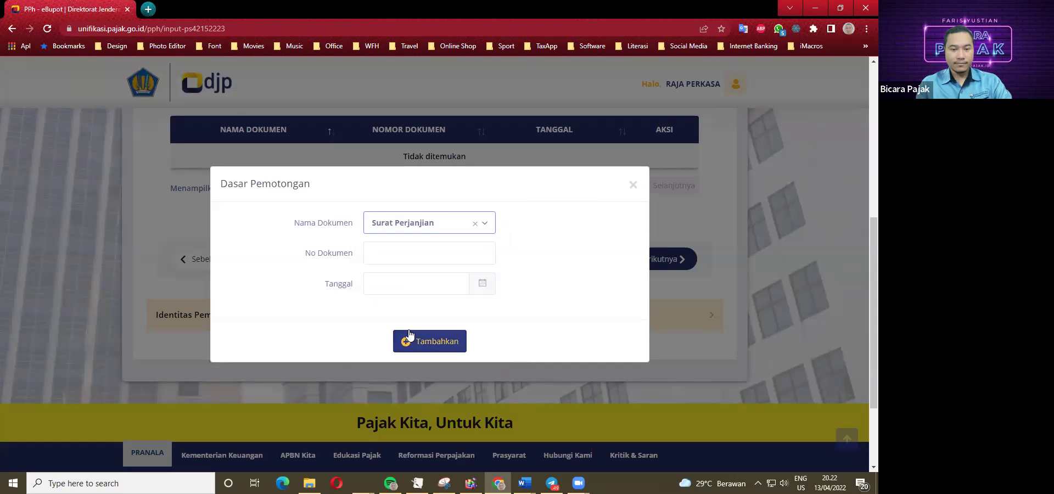
left_click(414, 256)
type("3/XX/")
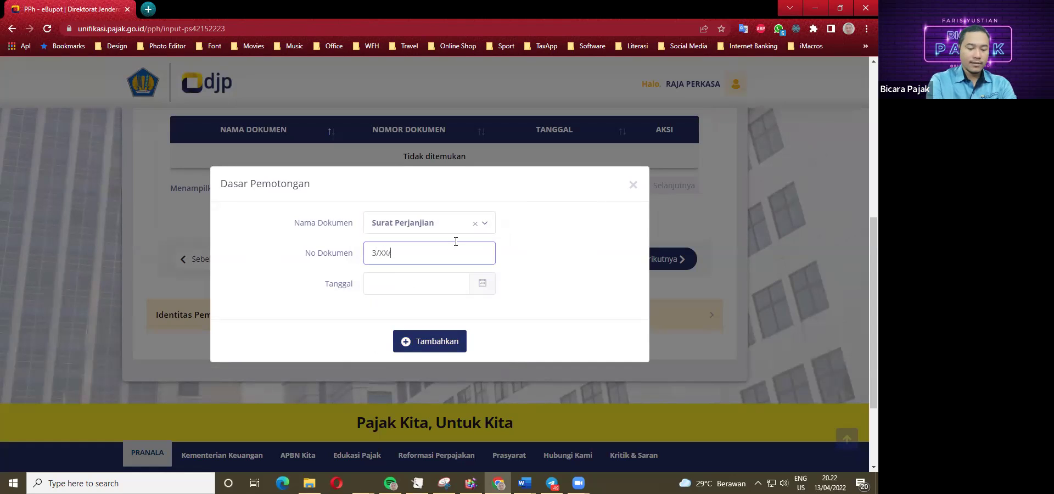
type("2022")
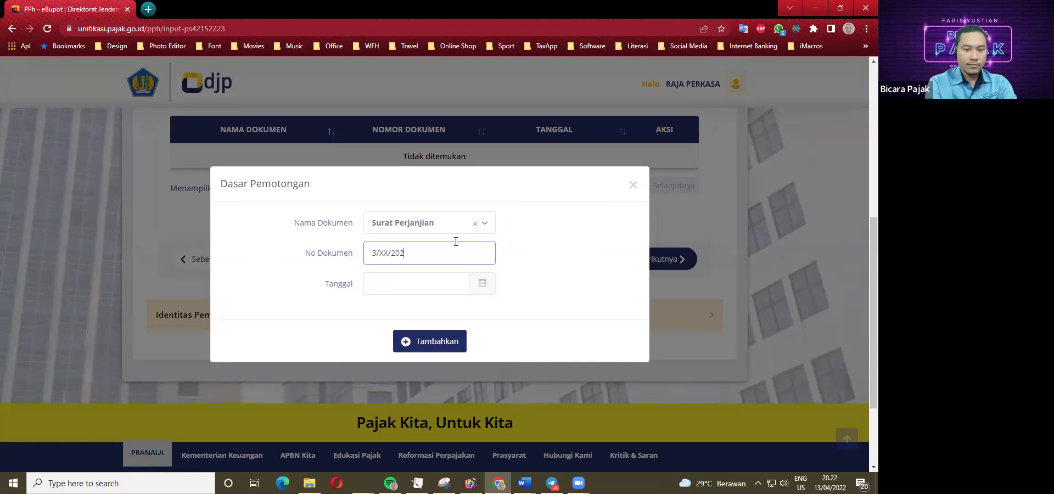
left_click(439, 283)
left_click(435, 374)
left_click(428, 341)
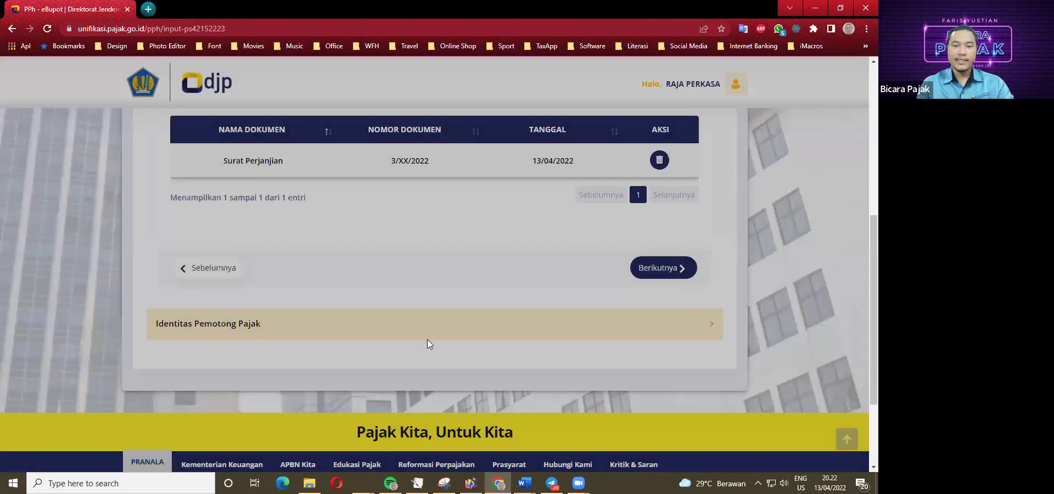
scroll(428, 341, "up", 2)
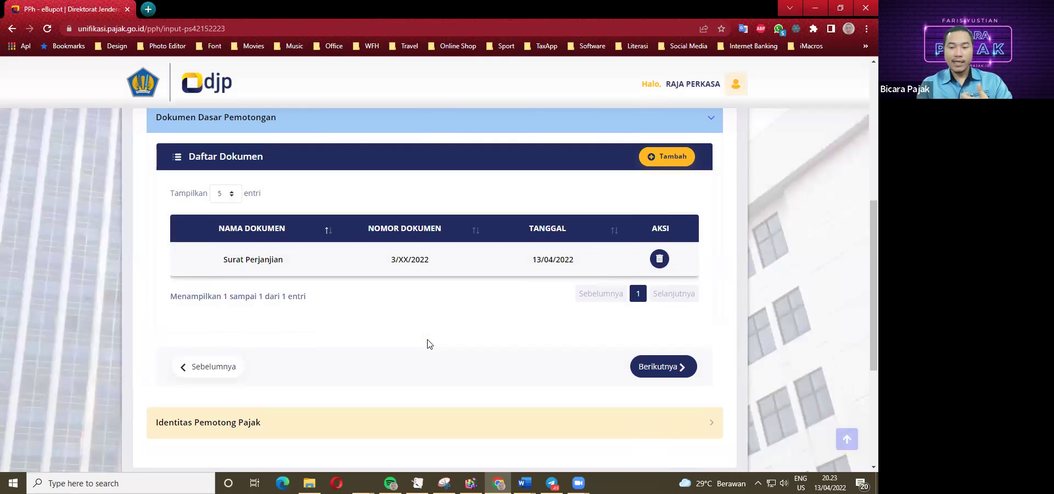
scroll(329, 324, "down", 1)
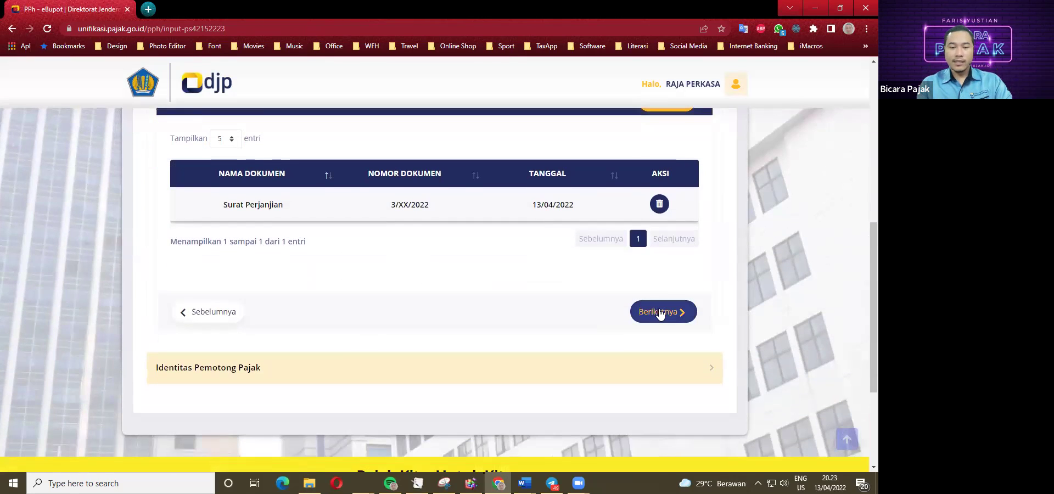
Sign the slip as Pengurus, choose the signer, and tick the correctness declaration.
left_click(656, 310)
left_click(337, 143)
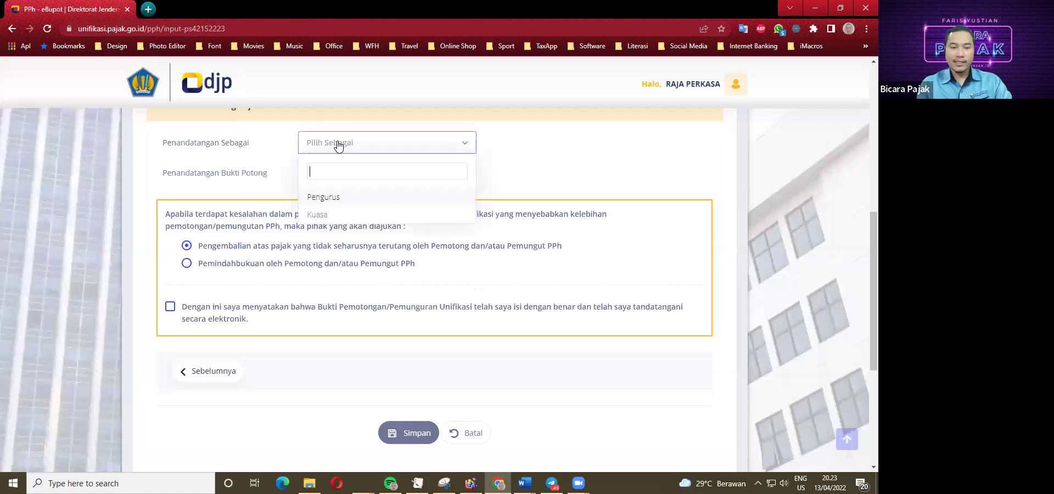
left_click(328, 197)
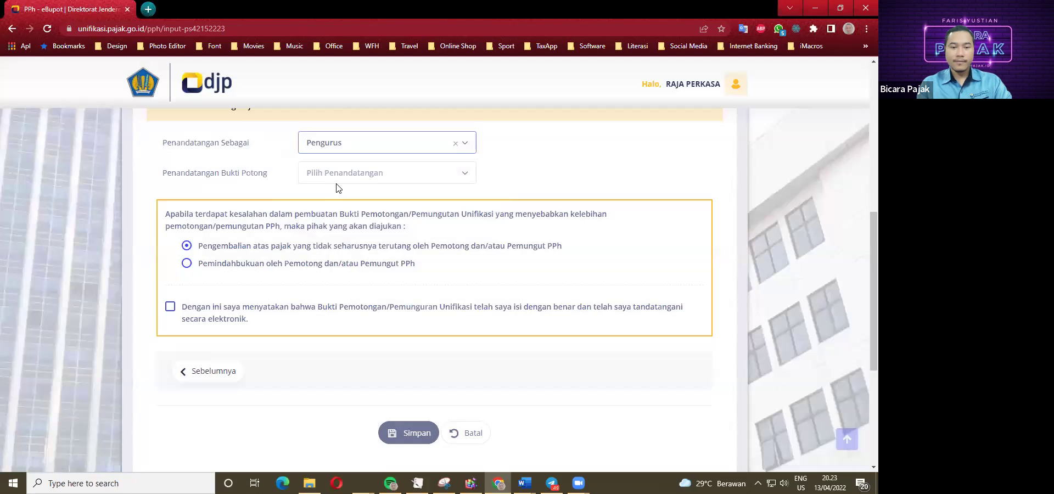
left_click(338, 176)
left_click(335, 229)
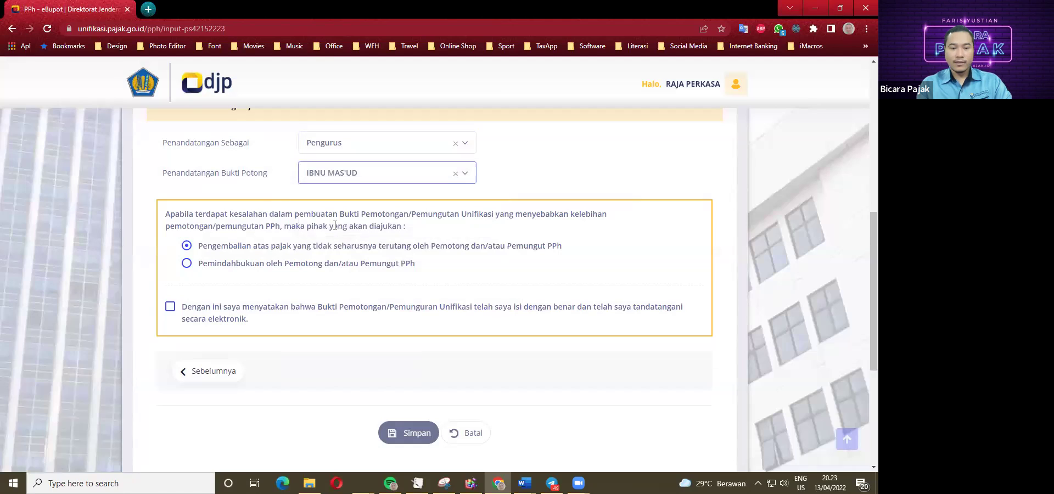
left_click(170, 306)
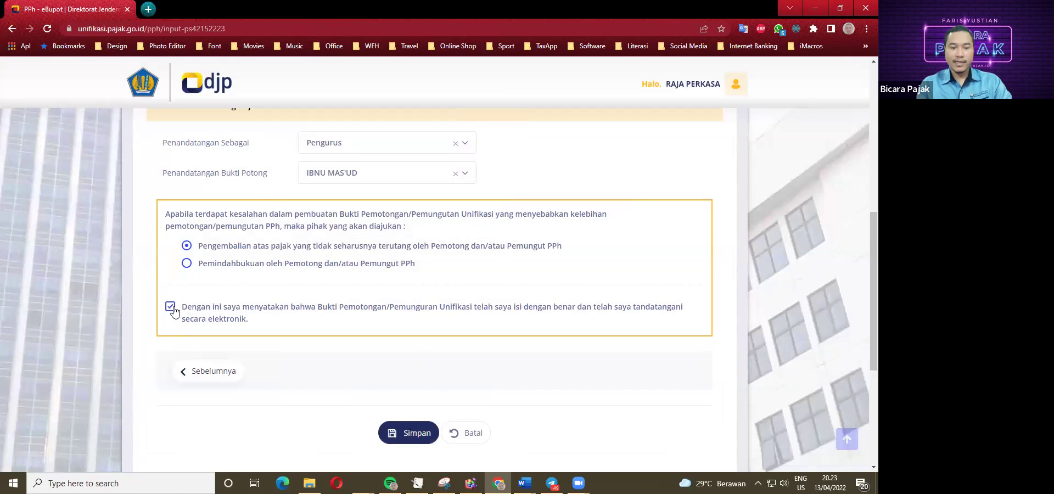
Save the slip, decline recording another, and view the list with two April 2022 entries.
left_click(408, 432)
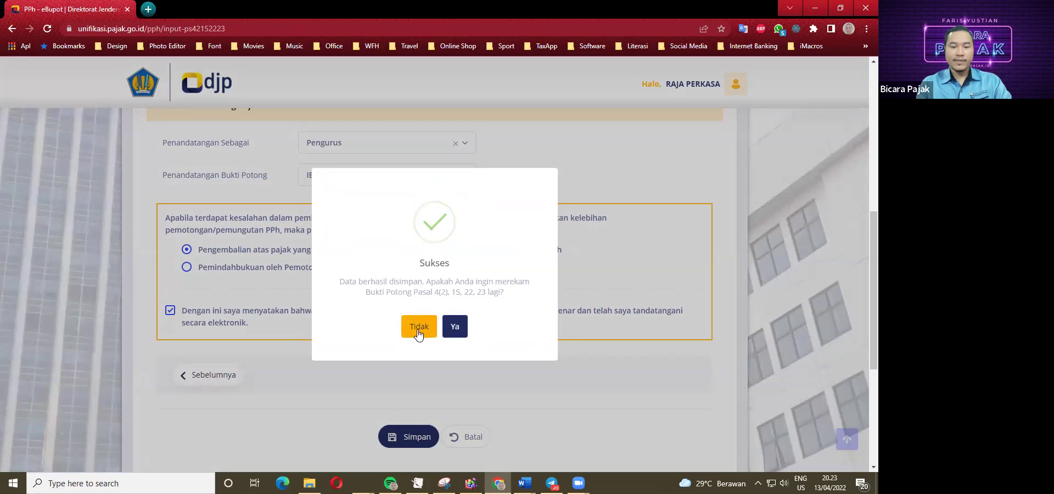
left_click(420, 327)
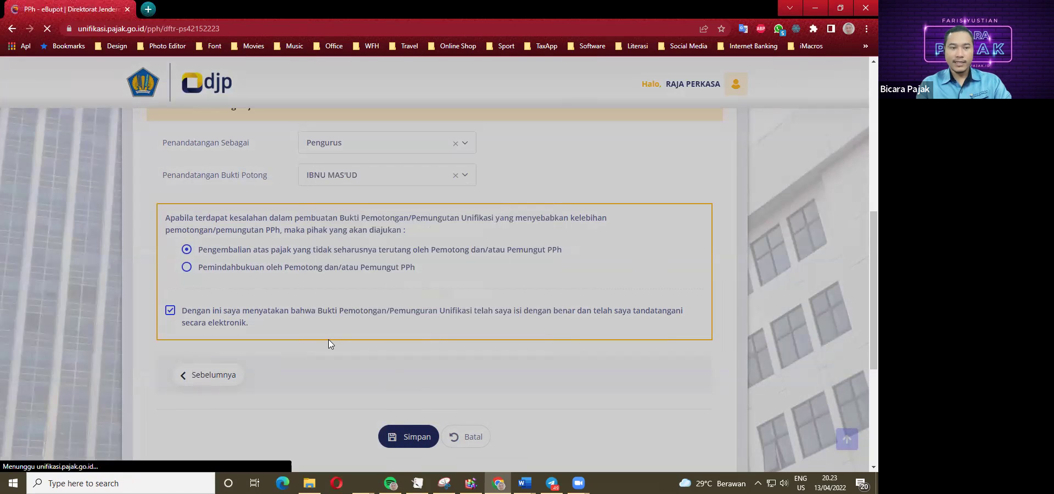
scroll(285, 332, "down", 4)
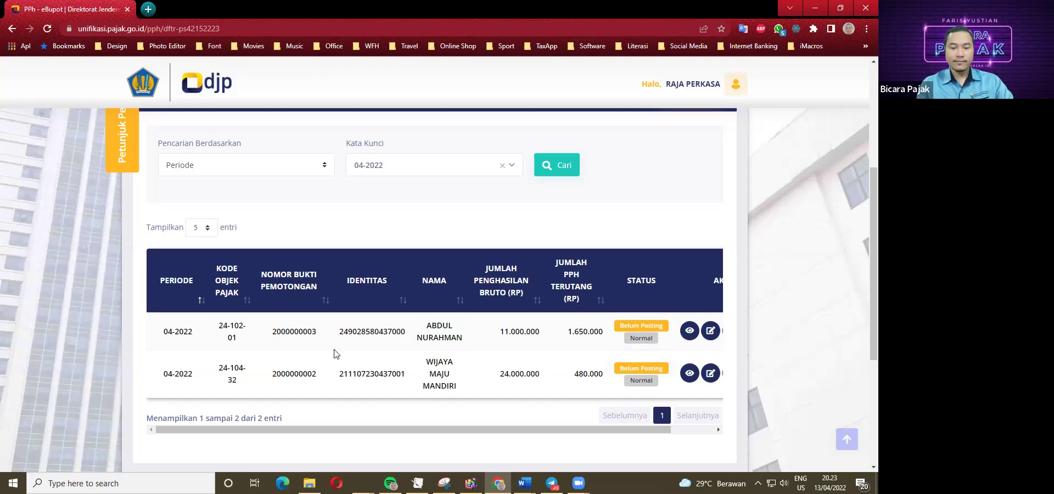
left_click(525, 483)
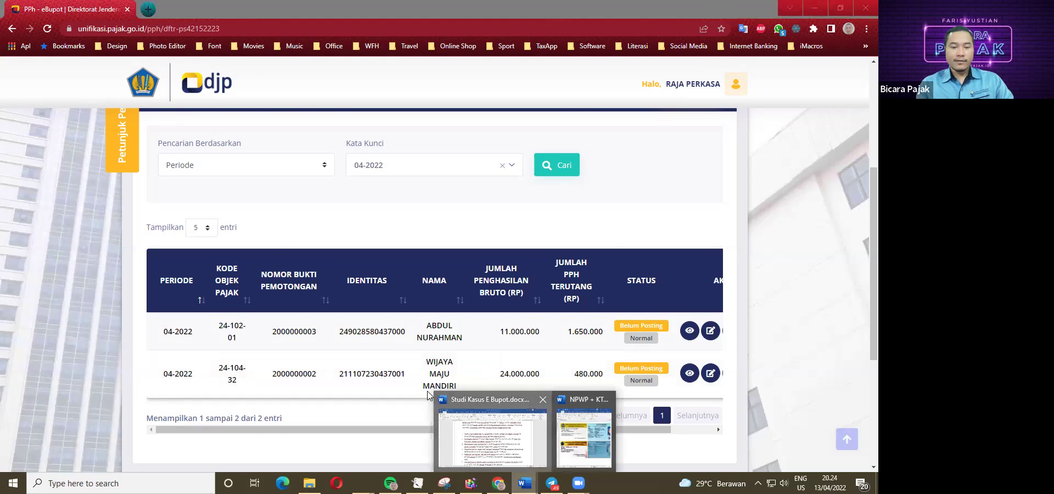
left_click(489, 439)
scroll(225, 276, "down", 1)
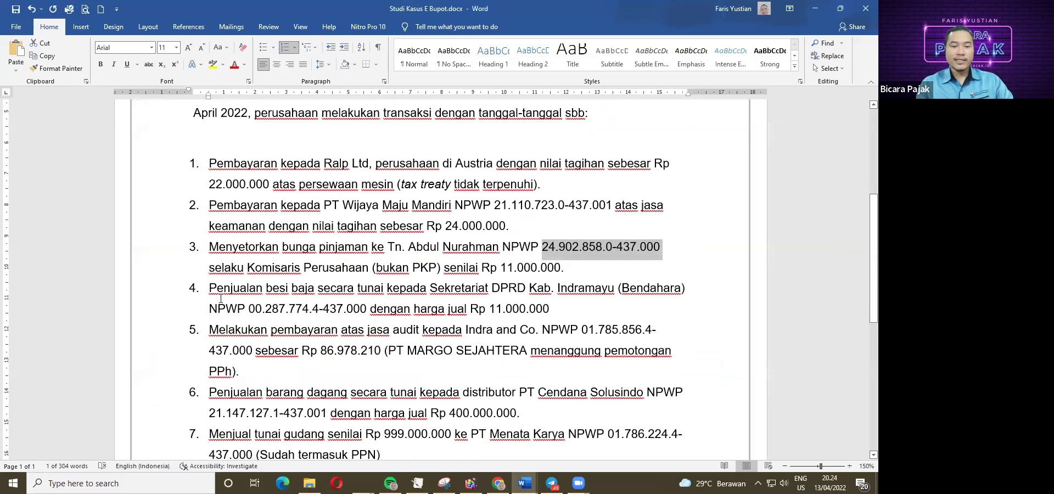
scroll(222, 294, "down", 1)
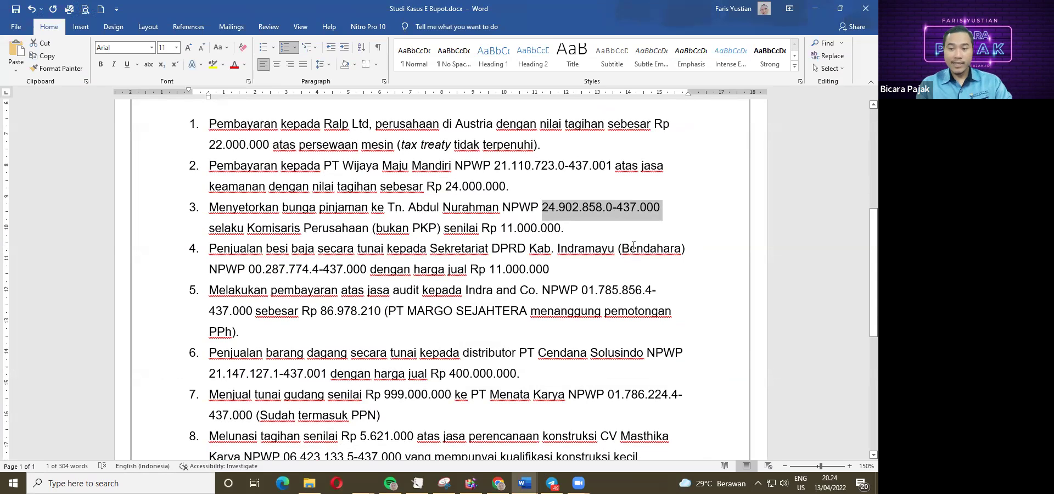
left_click(498, 483)
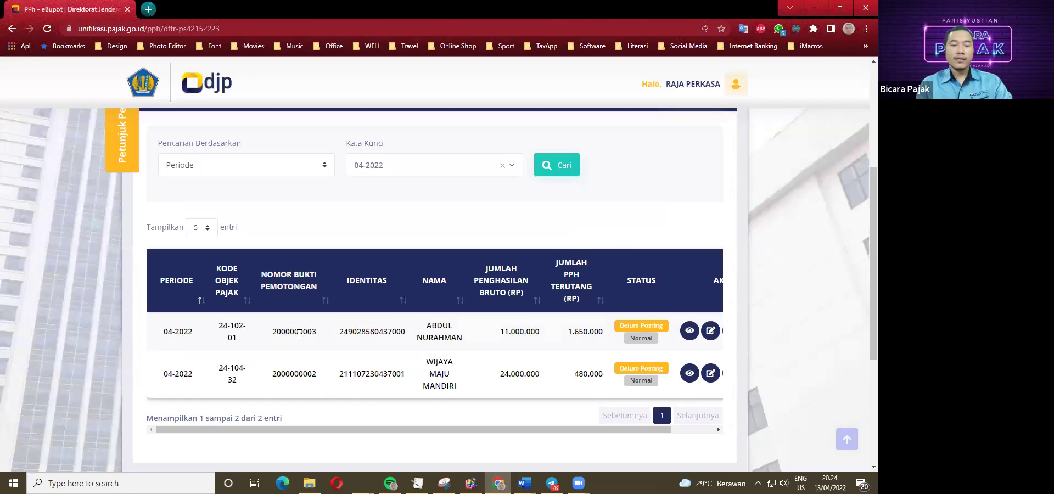
scroll(297, 334, "up", 4)
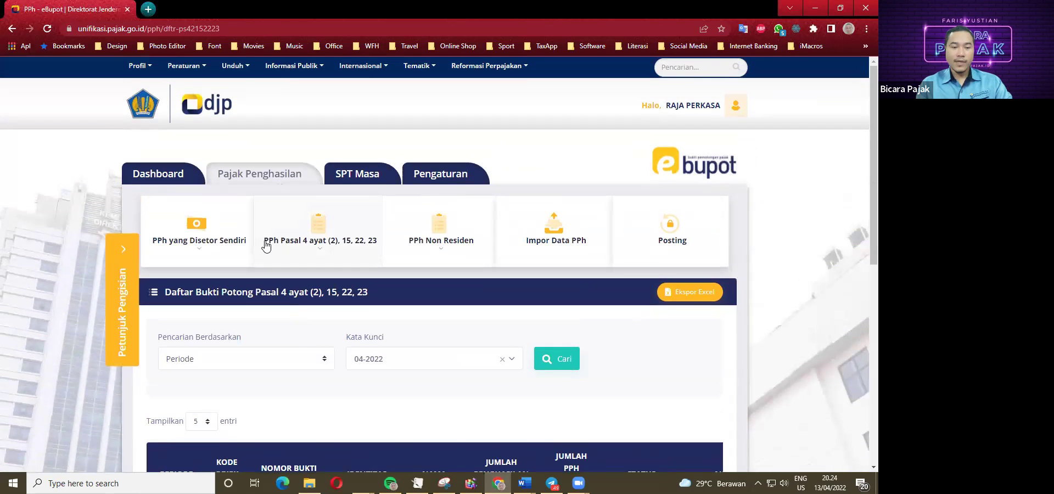
Start a new PPh Pasal 4(2), 15, 22, 23 slip for tax year 2022, period April.
left_click(318, 256)
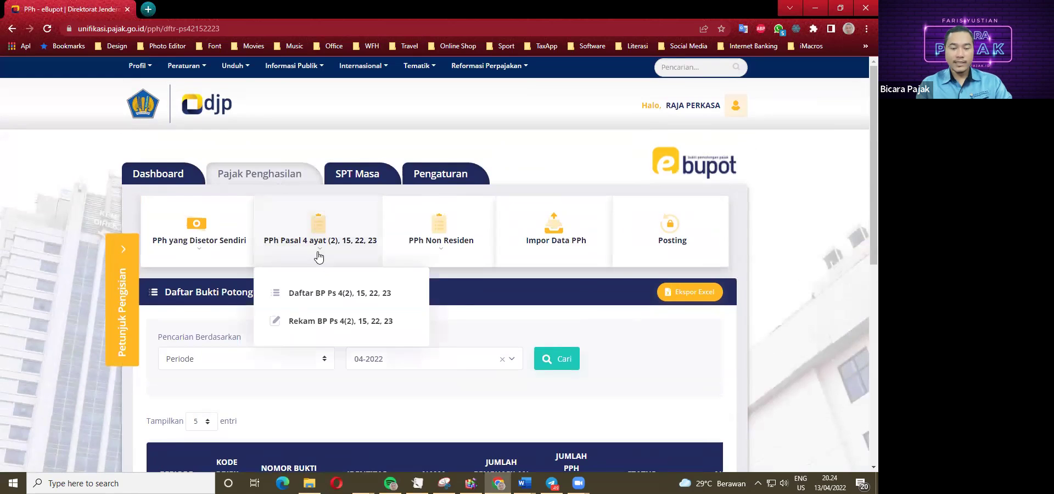
left_click(310, 323)
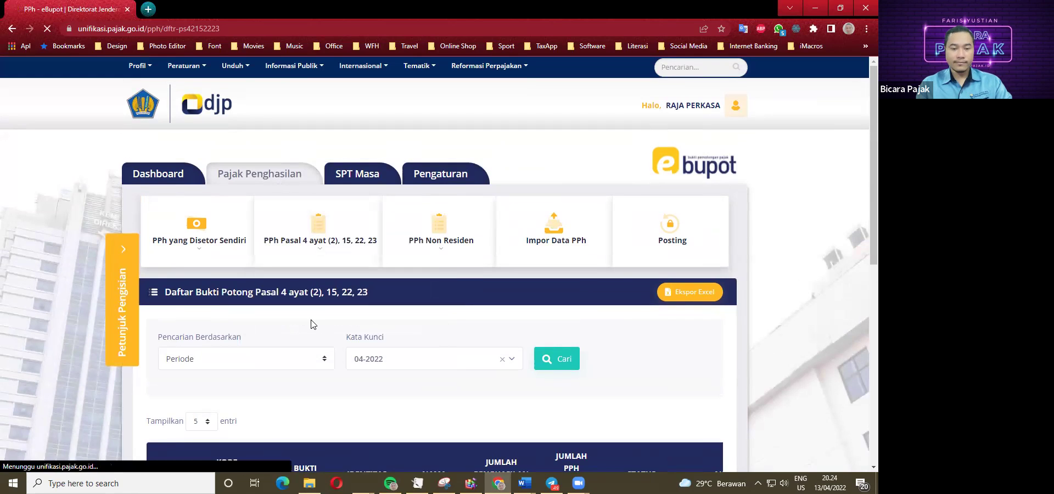
scroll(324, 317, "down", 1)
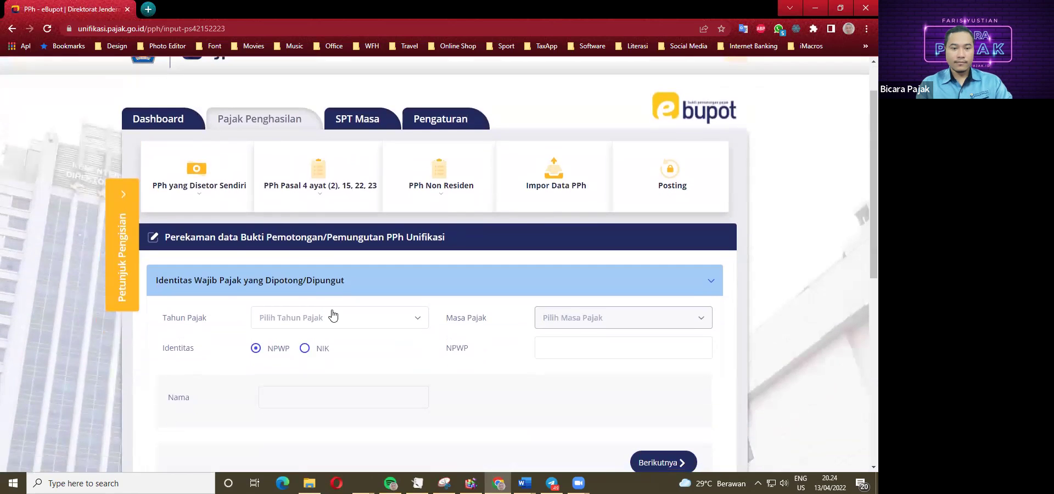
left_click(315, 317)
left_click(270, 372)
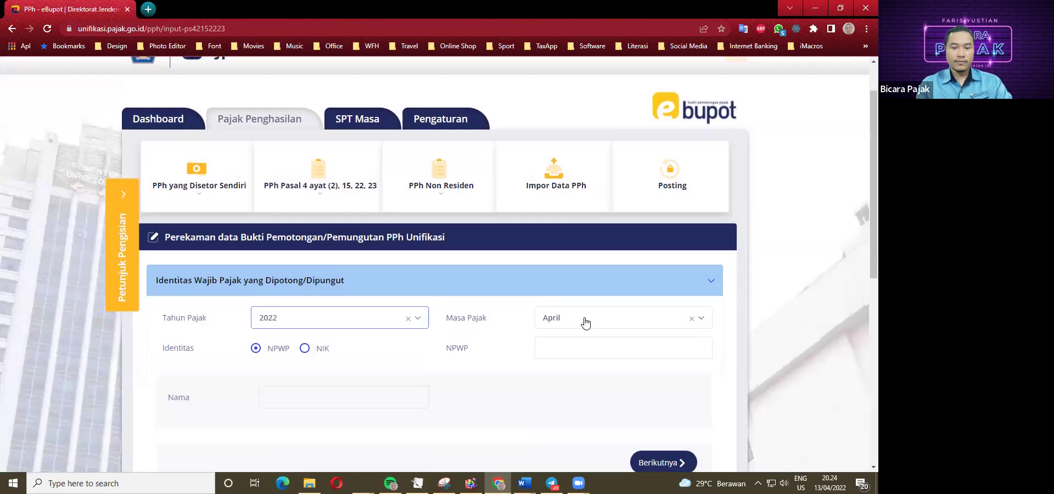
left_click(585, 322)
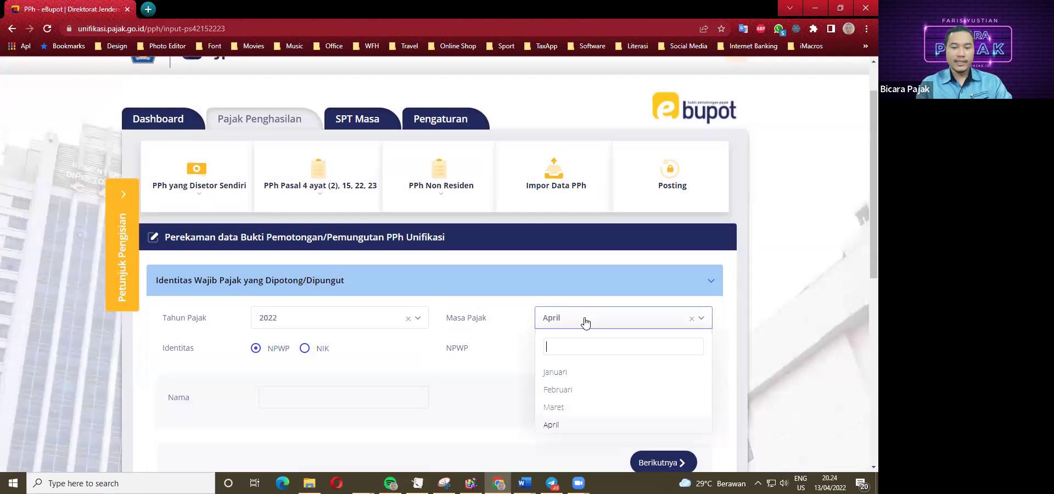
left_click(730, 326)
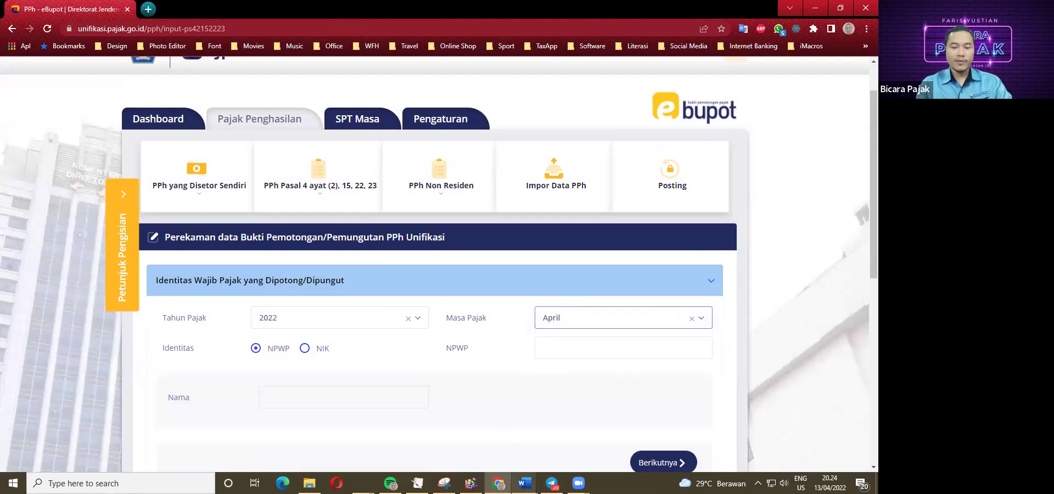
Copy the Sekretariat DPRD Indramayu NPWP from the Word case study and paste it into the form.
left_click(524, 483)
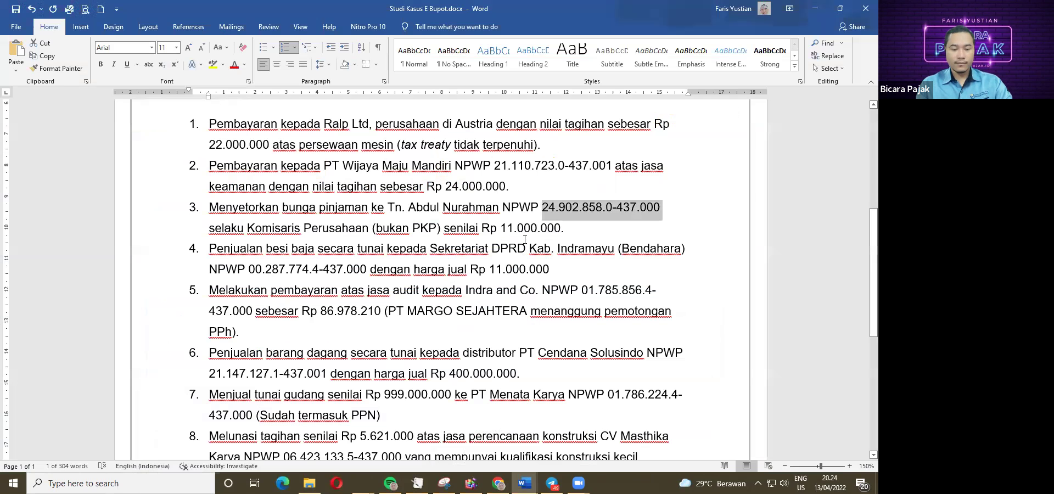
left_click(529, 248)
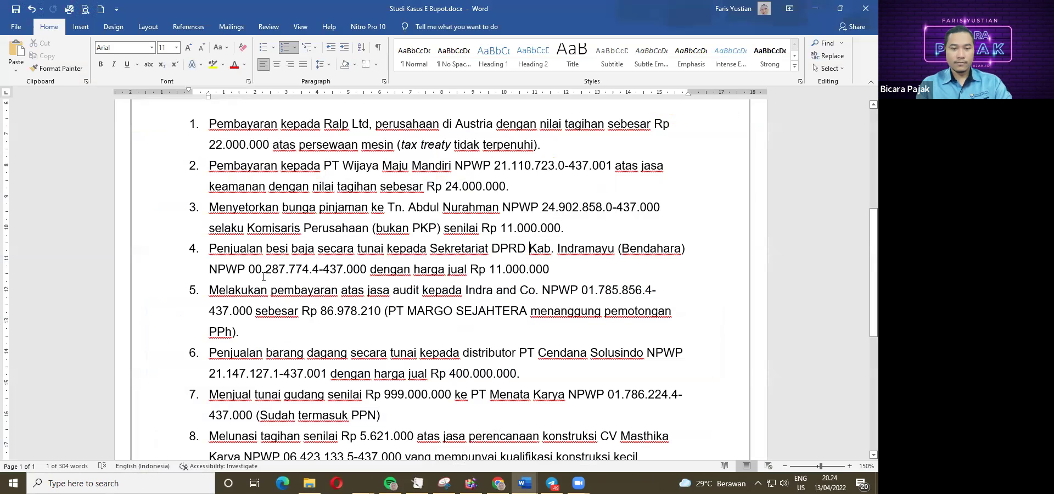
left_click_drag(250, 269, 369, 269)
key("ctrl+c")
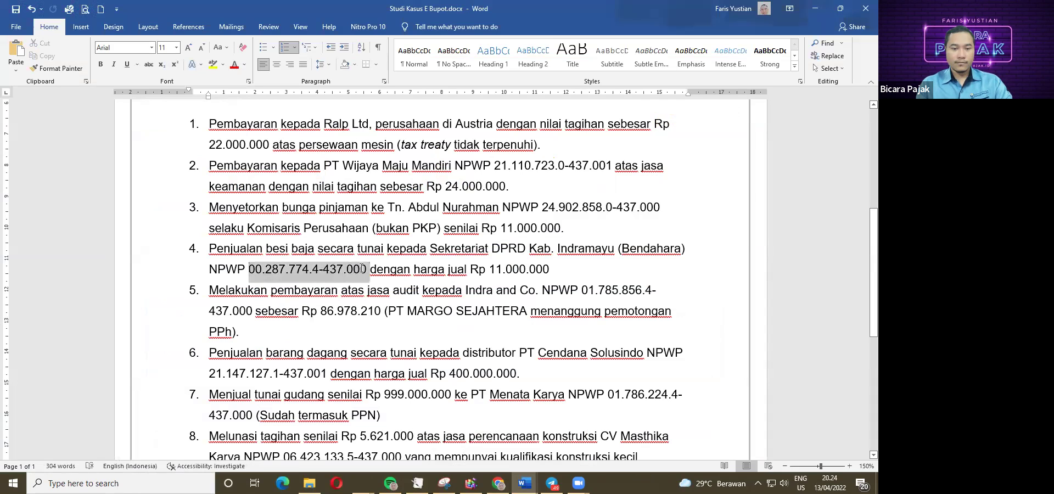
left_click(498, 483)
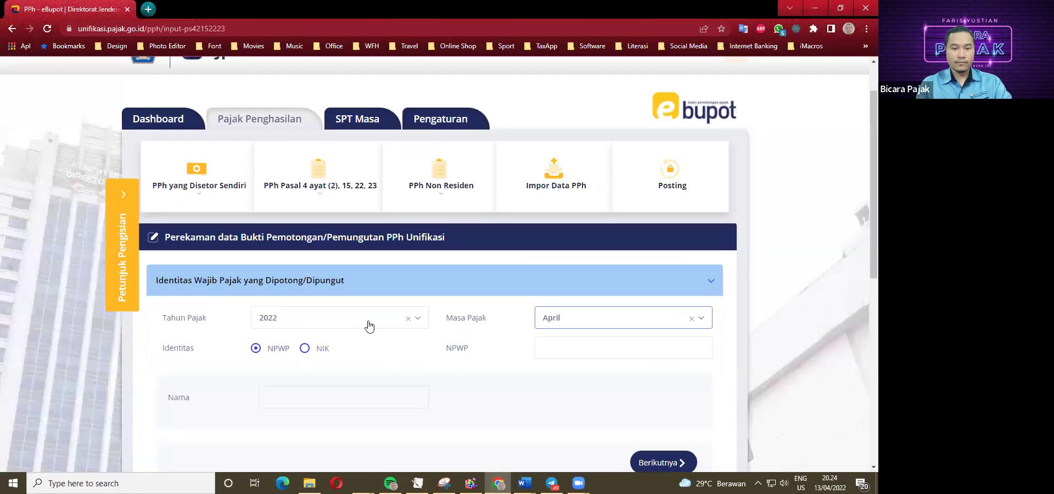
left_click(535, 349)
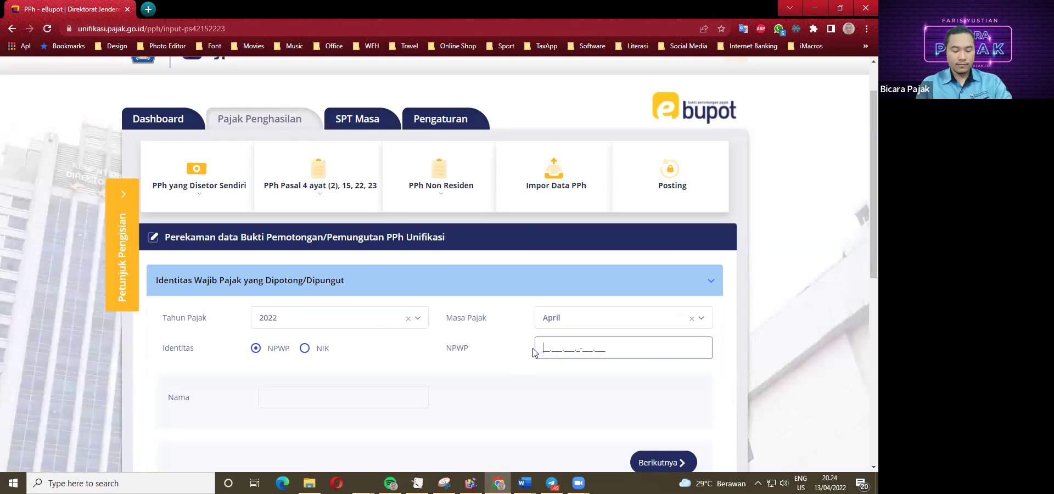
key("ctrl+v")
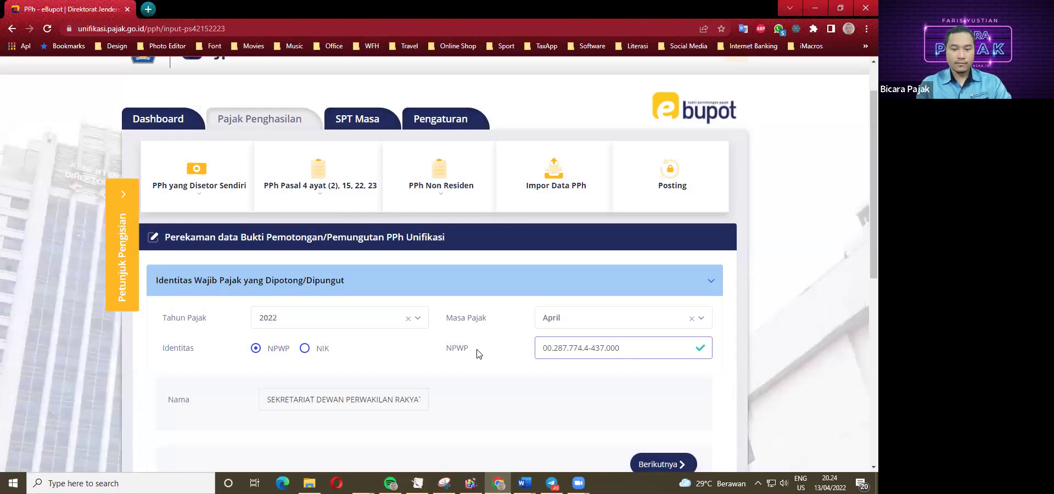
scroll(477, 353, "down", 2)
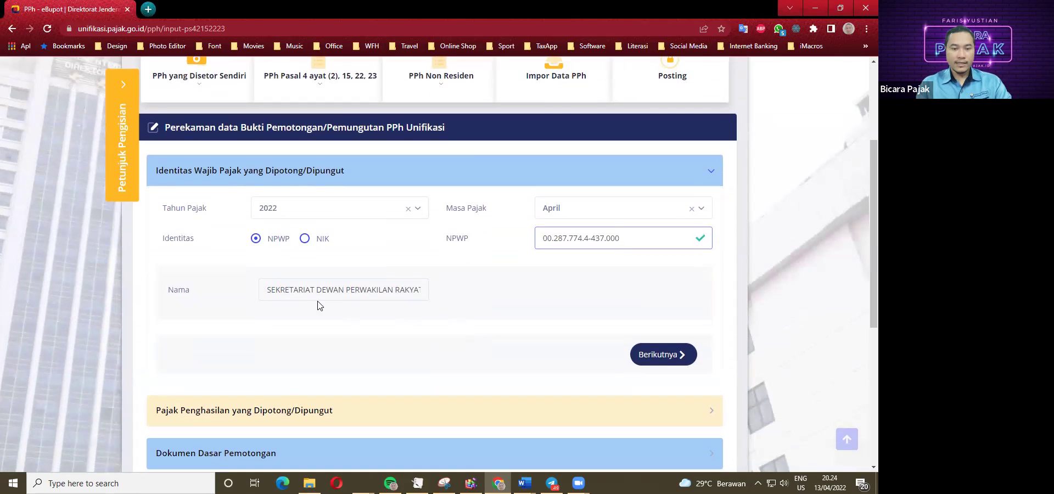
scroll(314, 313, "down", 1)
Go to the income tax section and browse the Kode Objek Pajak code list.
left_click(650, 326)
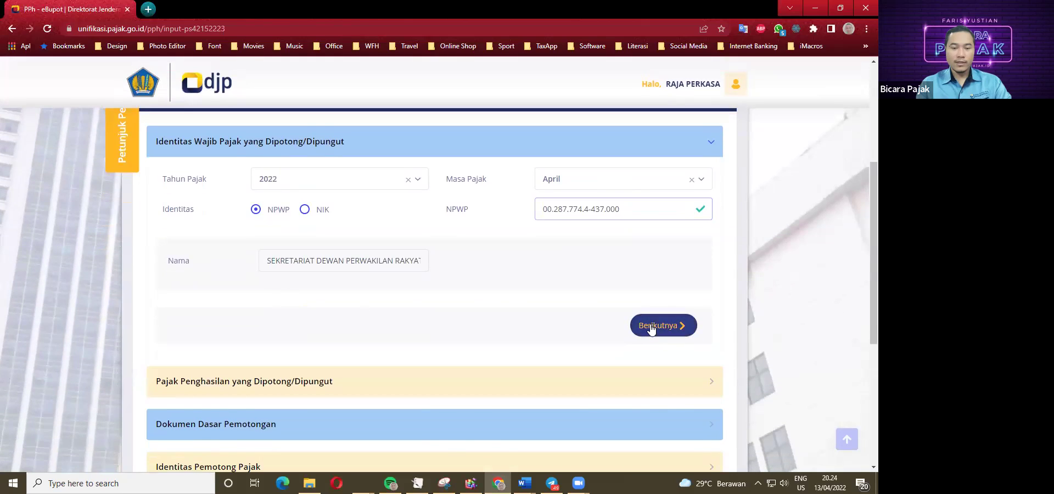
left_click(366, 228)
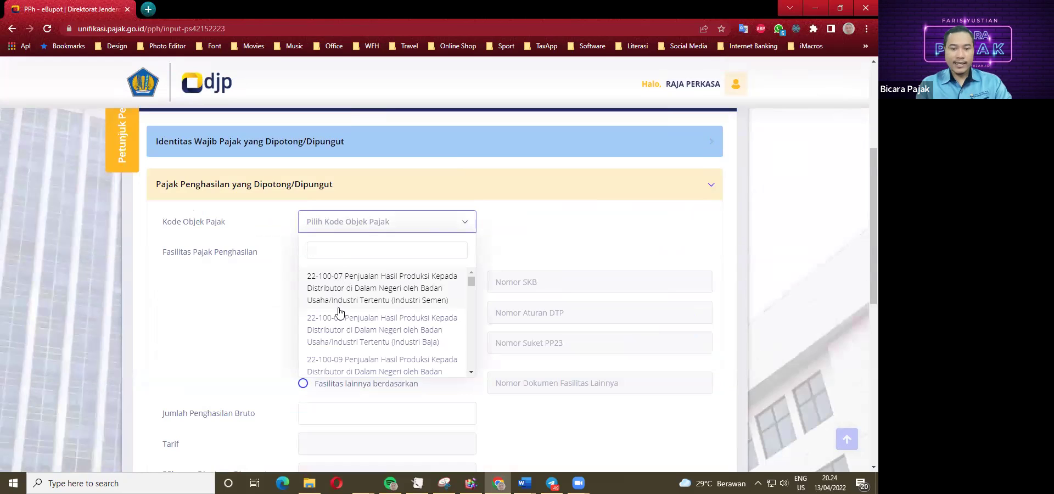
scroll(340, 314, "down", 3)
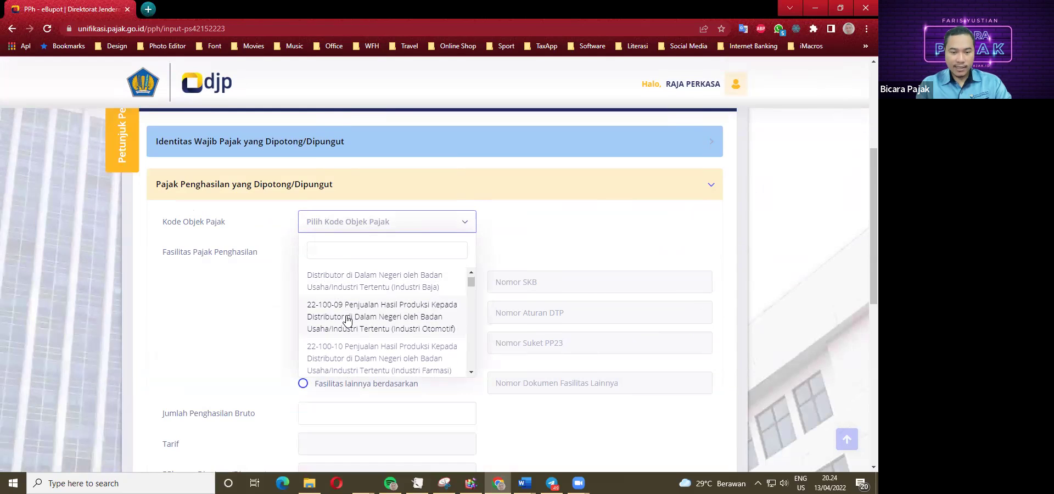
scroll(351, 331, "down", 4)
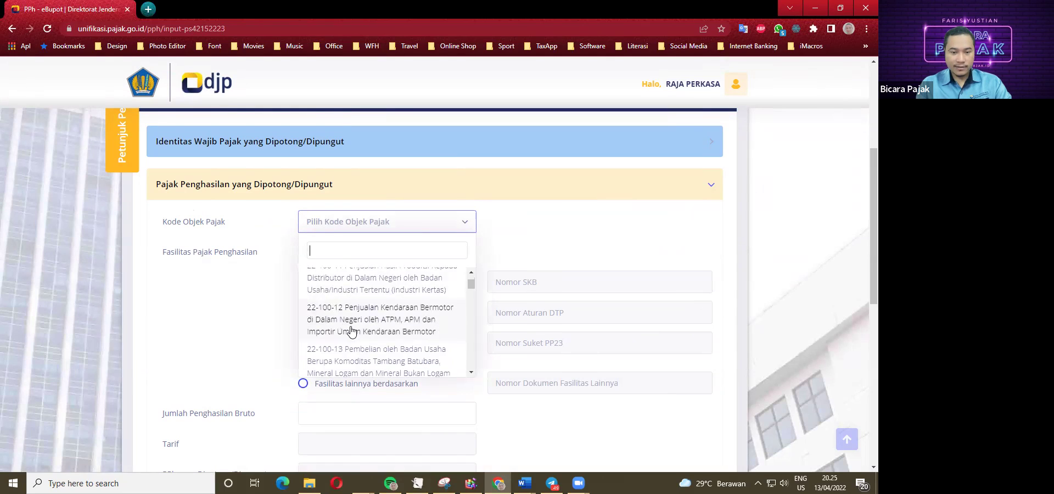
scroll(352, 331, "down", 3)
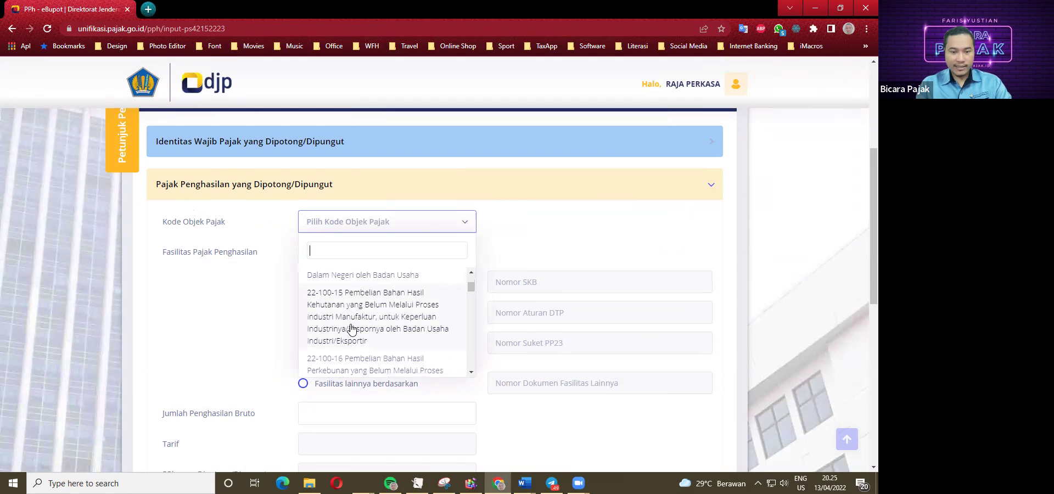
scroll(352, 329, "up", 1)
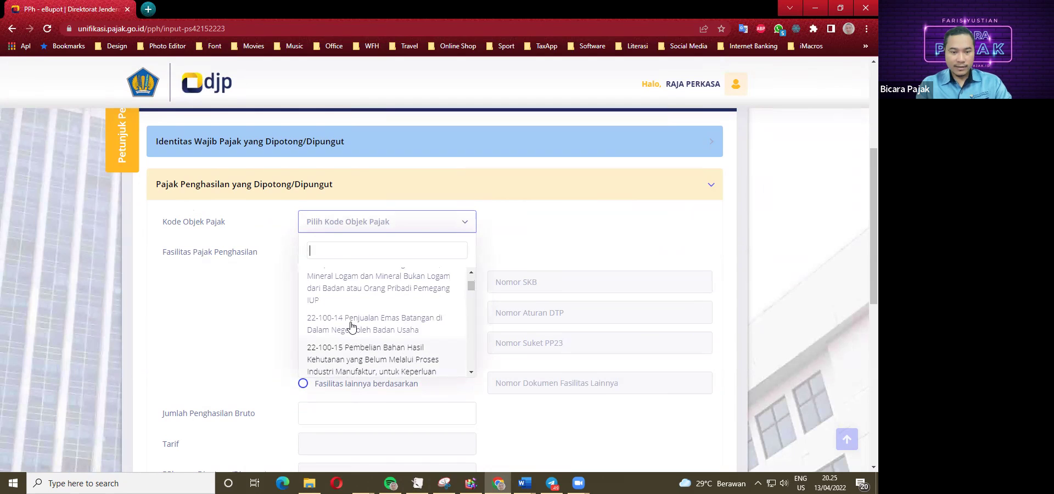
scroll(352, 311, "up", 3)
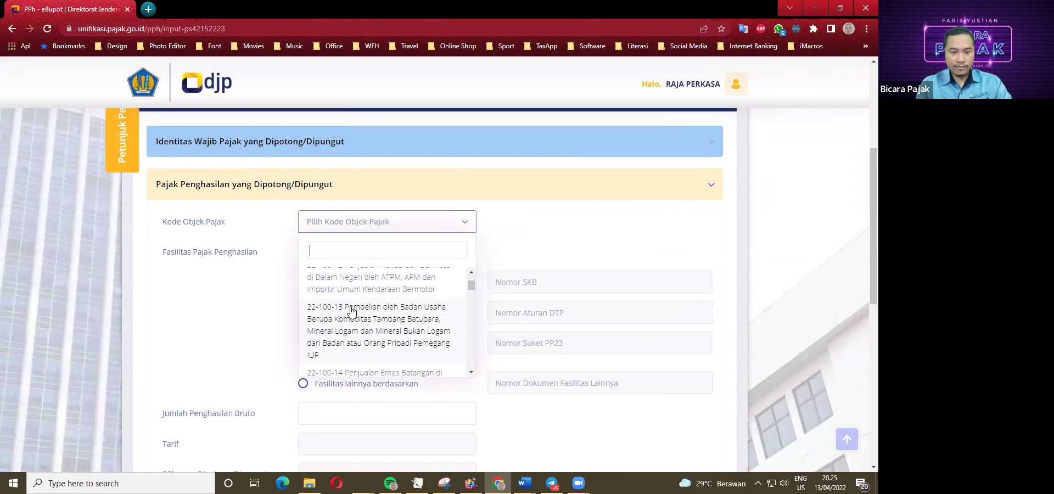
scroll(352, 324, "up", 1)
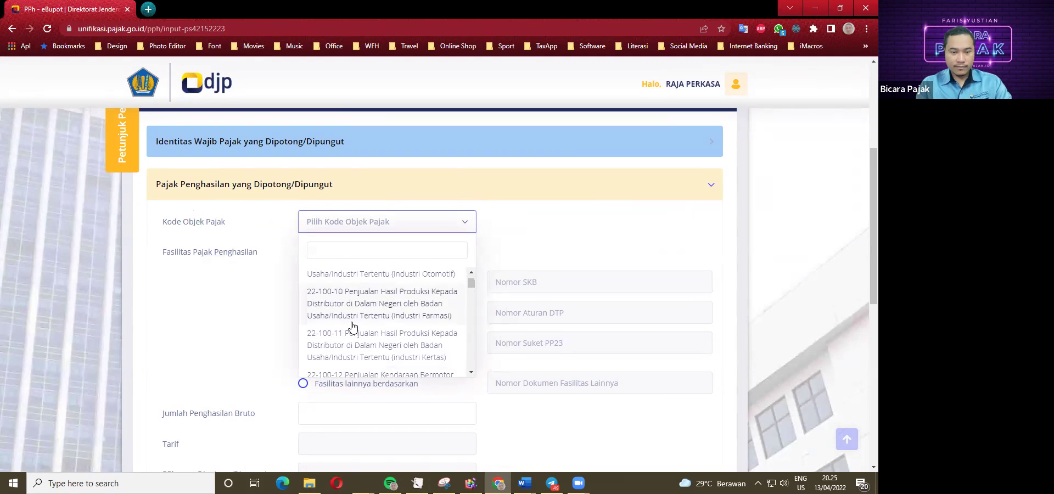
scroll(353, 324, "down", 1)
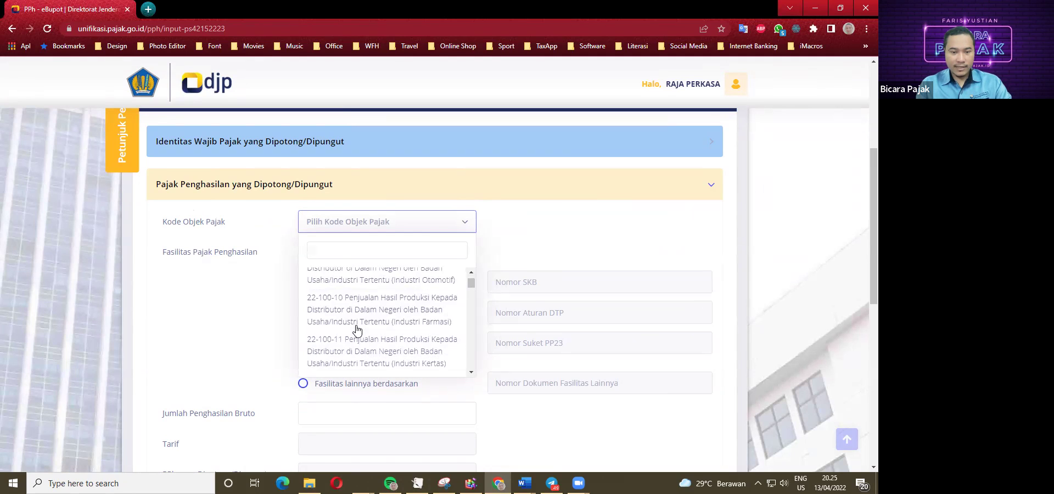
scroll(355, 330, "down", 1)
Search the codes for 'BEN', then clear the search to show the full list.
type("BEN")
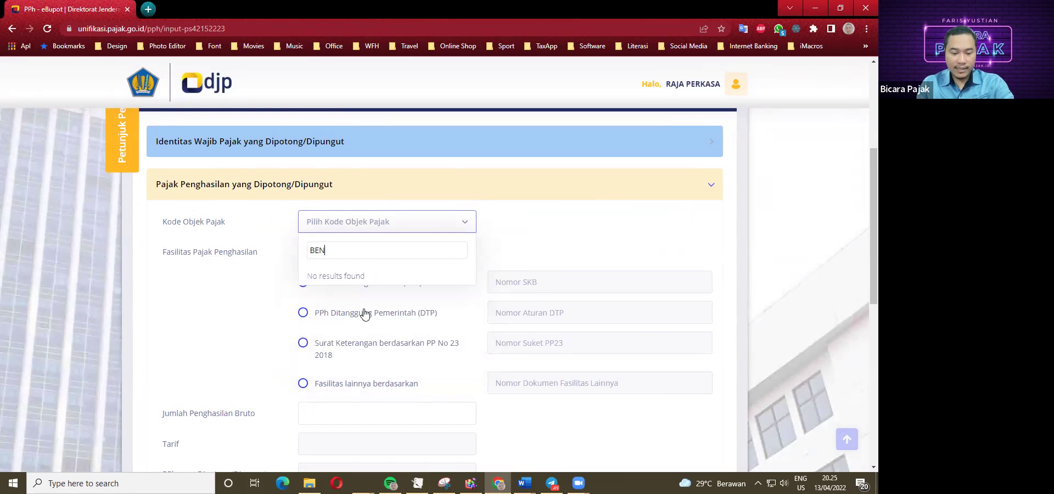
key("BackSpace")
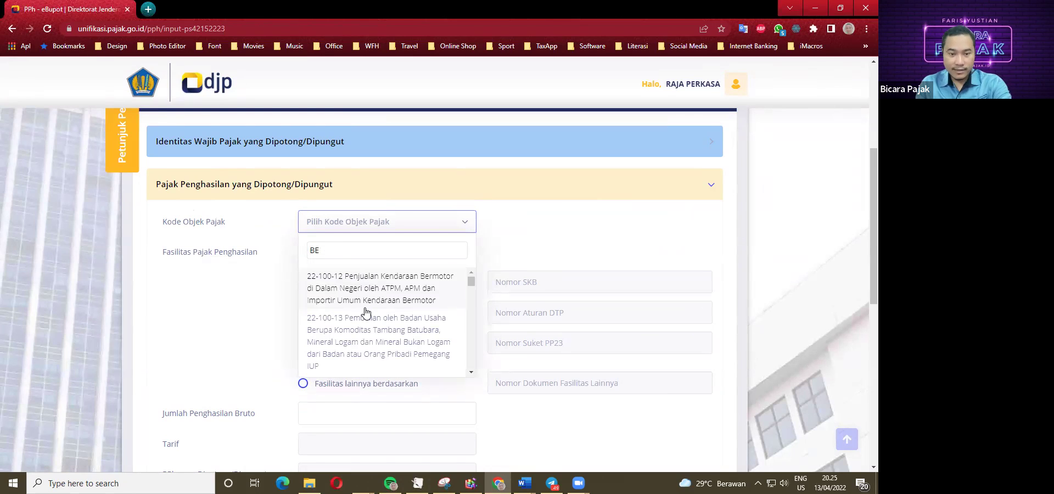
scroll(362, 315, "down", 3)
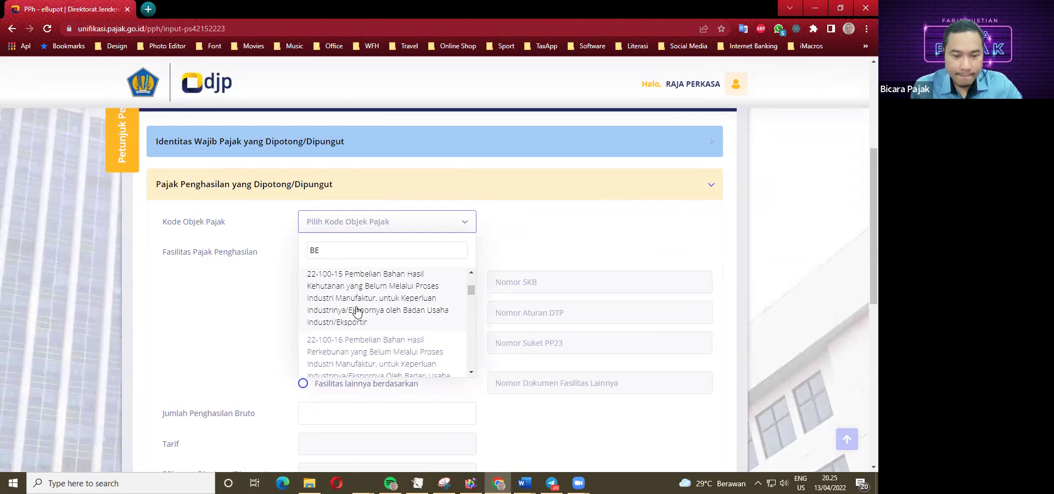
scroll(352, 327, "down", 3)
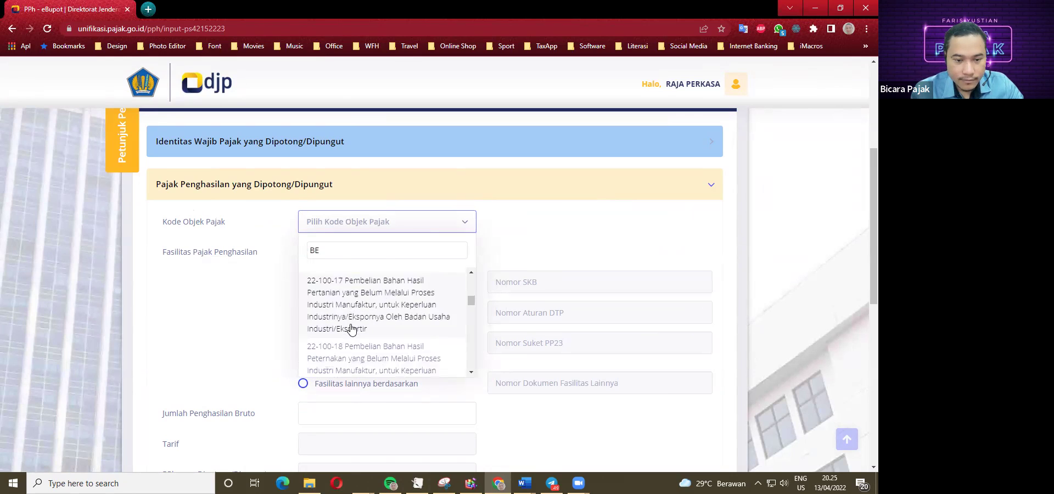
scroll(352, 329, "down", 1)
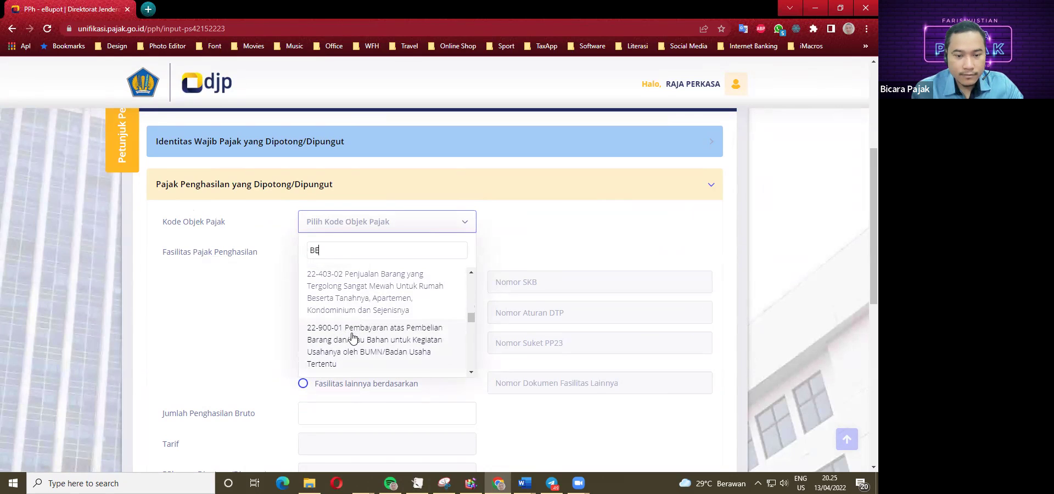
scroll(356, 317, "down", 3)
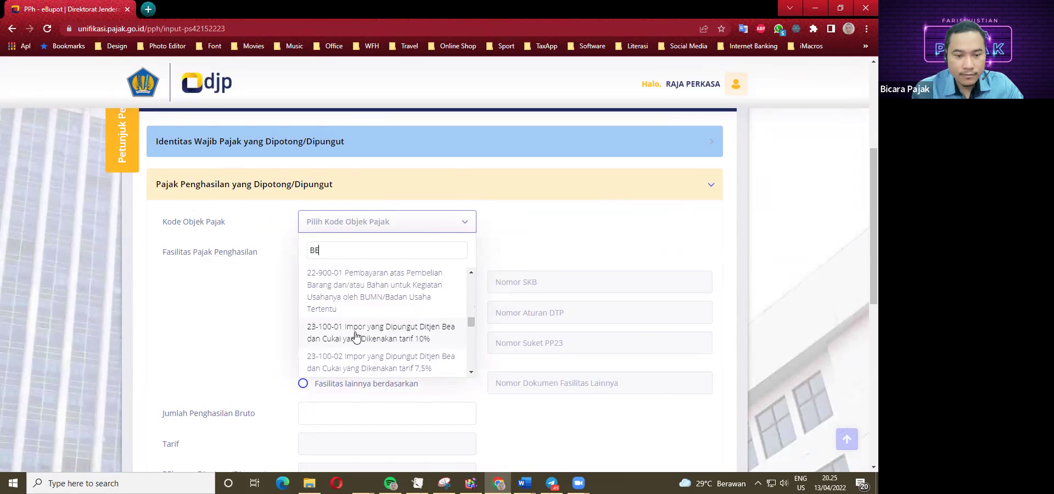
scroll(356, 333, "up", 1)
key("BackSpace")
key("BackSpace")
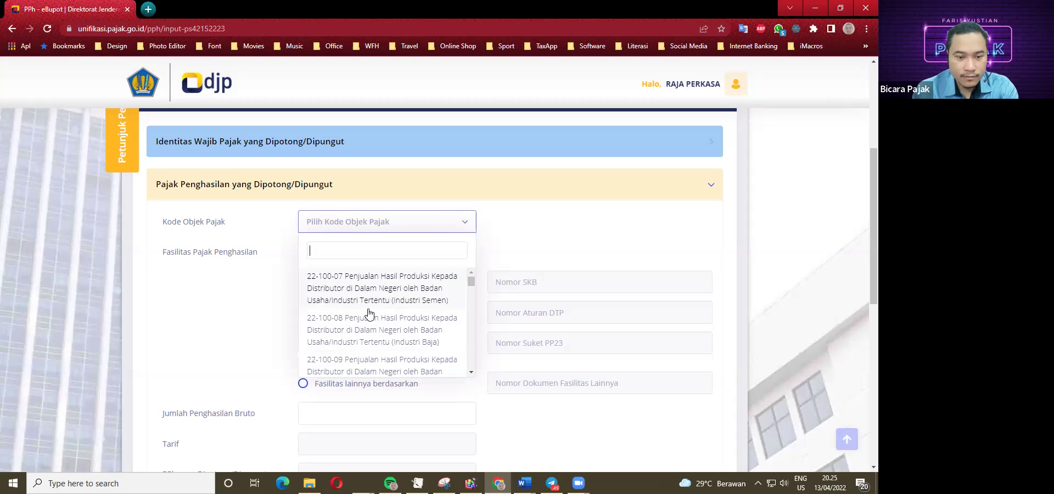
Scroll down through the Kode Objek Pajak list to the 22-100-19 entry.
scroll(373, 324, "down", 1)
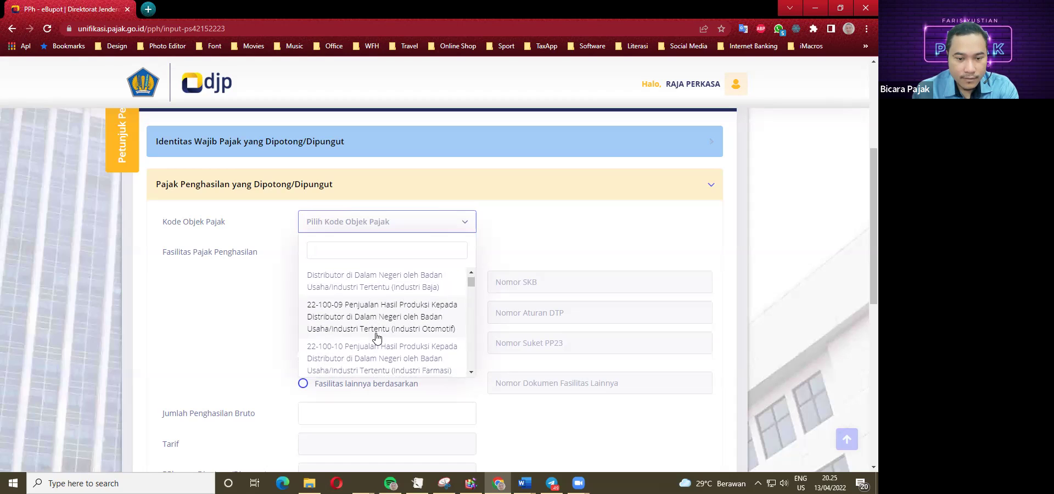
scroll(376, 337, "down", 3)
scroll(377, 340, "down", 1)
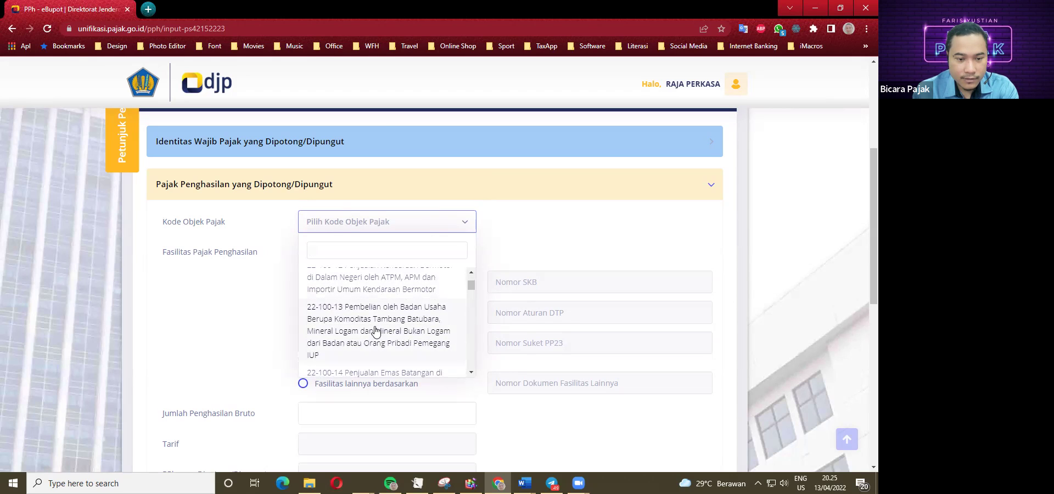
scroll(376, 330, "down", 1)
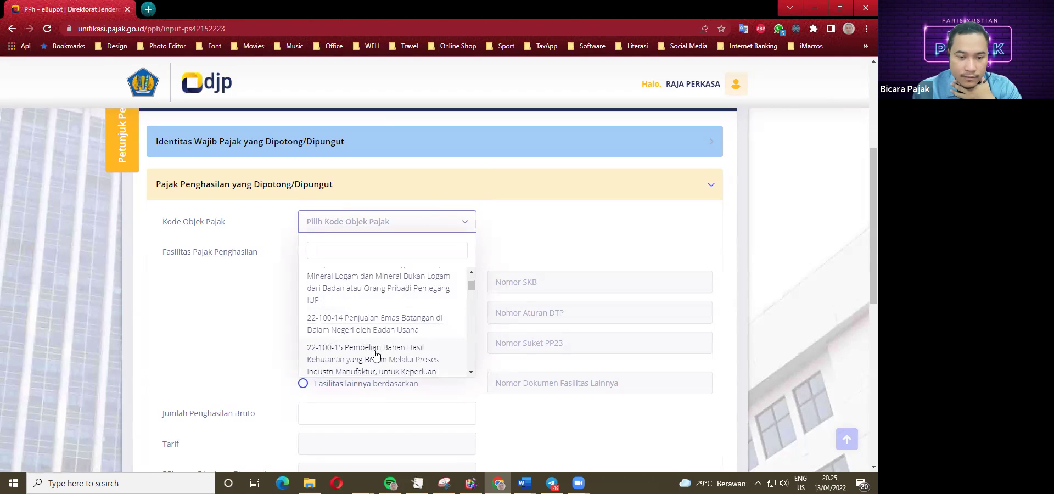
scroll(376, 357, "down", 1)
scroll(378, 356, "down", 1)
scroll(383, 340, "down", 1)
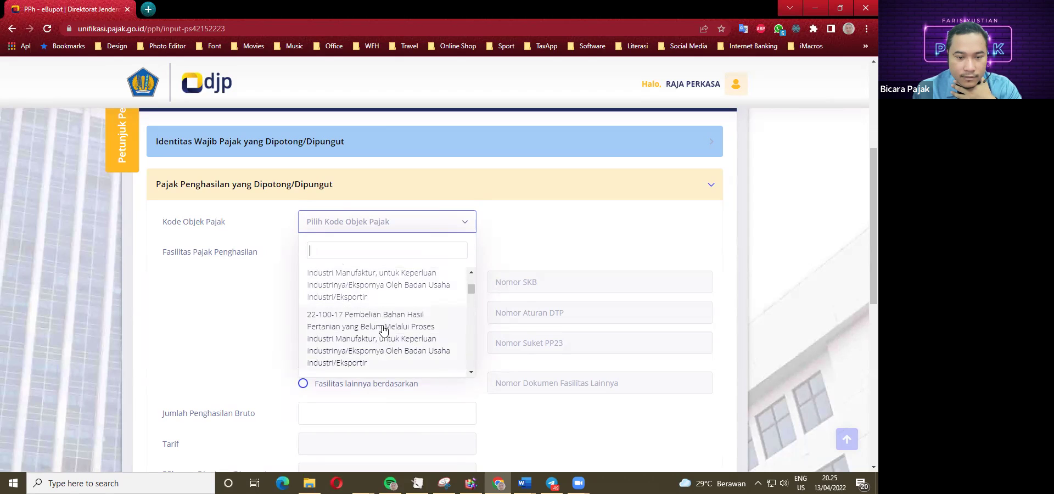
scroll(383, 329, "down", 2)
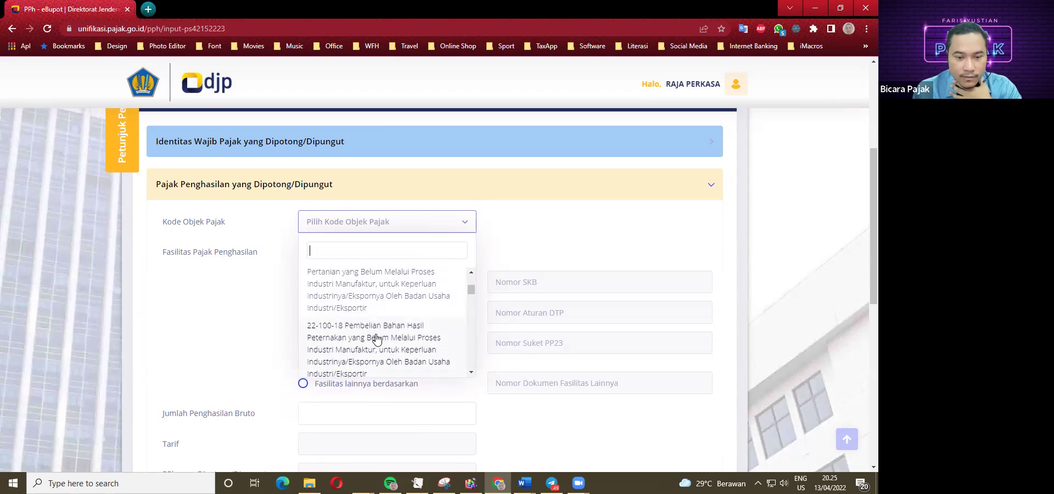
scroll(377, 339, "down", 1)
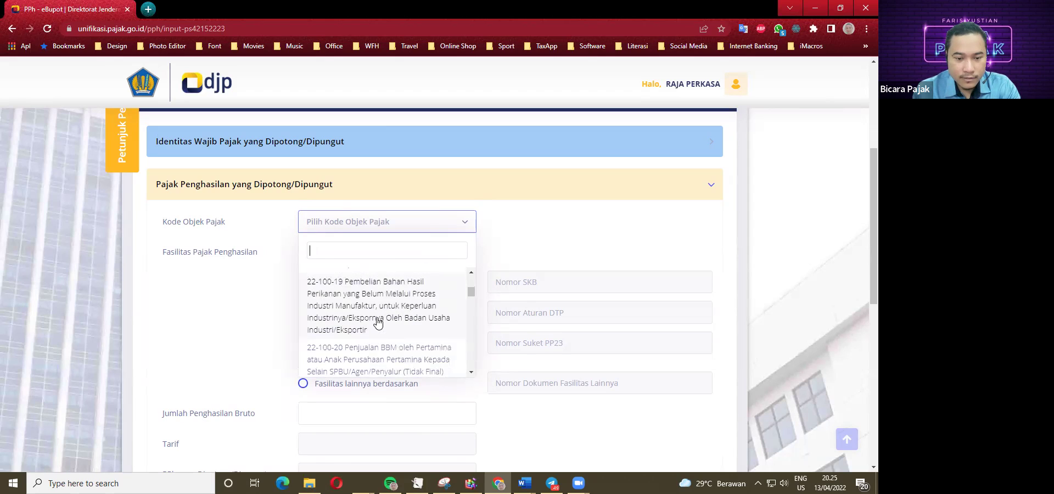
scroll(378, 324, "down", 1)
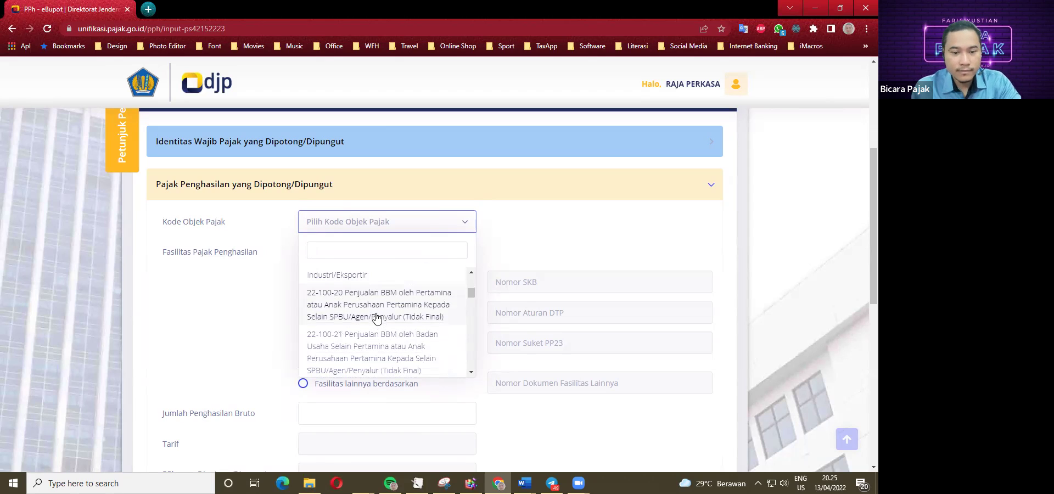
scroll(375, 340, "down", 2)
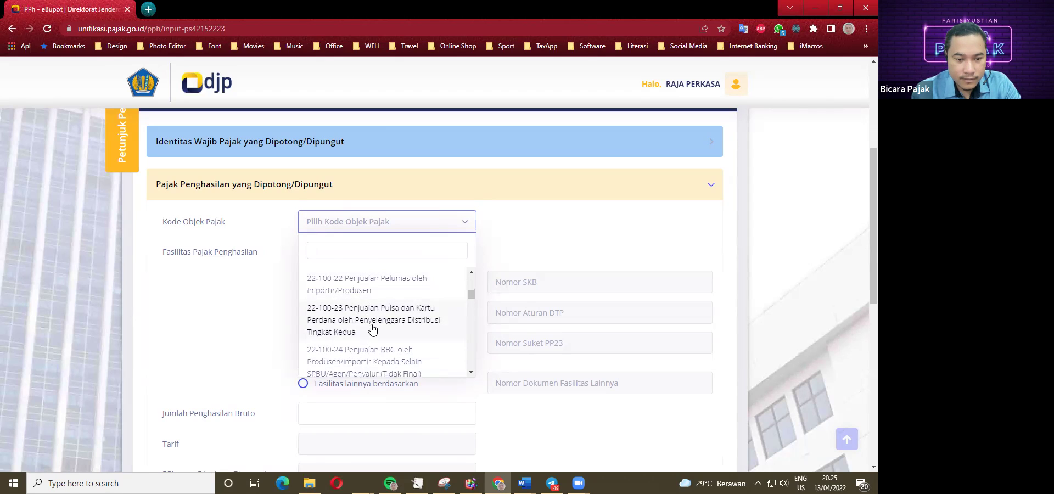
scroll(367, 351, "down", 1)
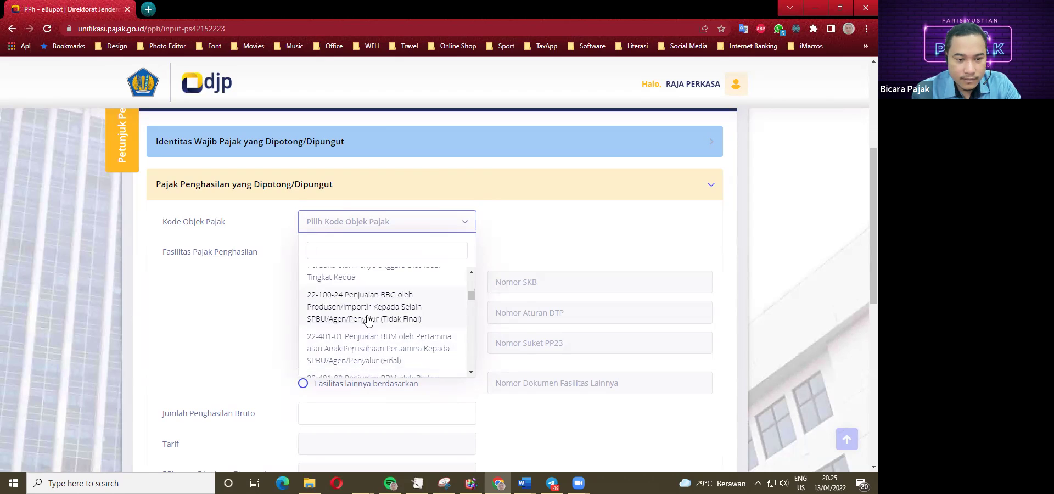
scroll(368, 352, "down", 2)
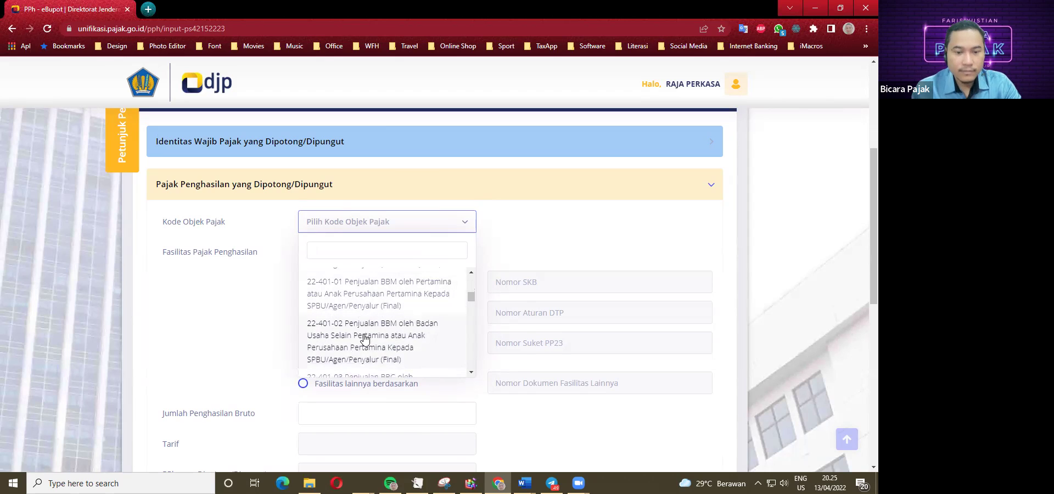
scroll(363, 335, "down", 1)
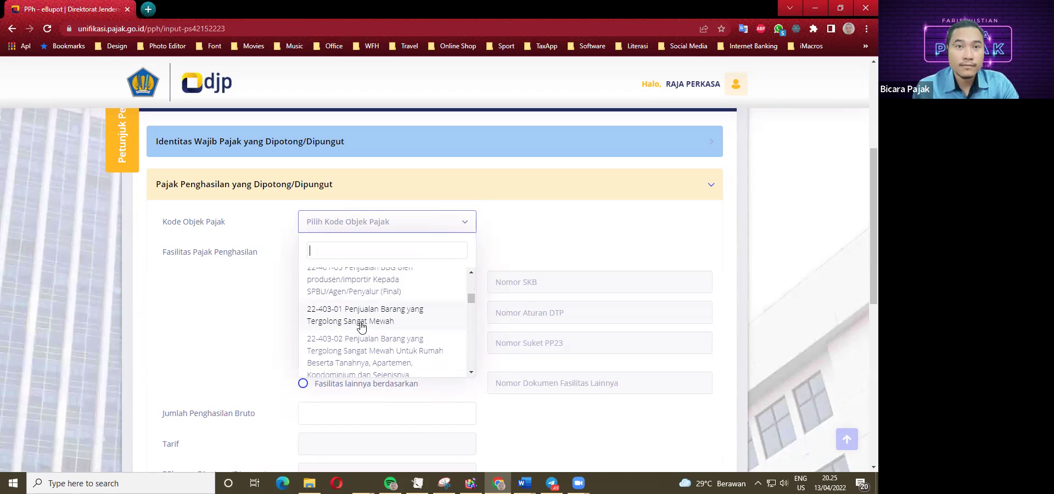
scroll(362, 321, "down", 1)
scroll(364, 327, "down", 1)
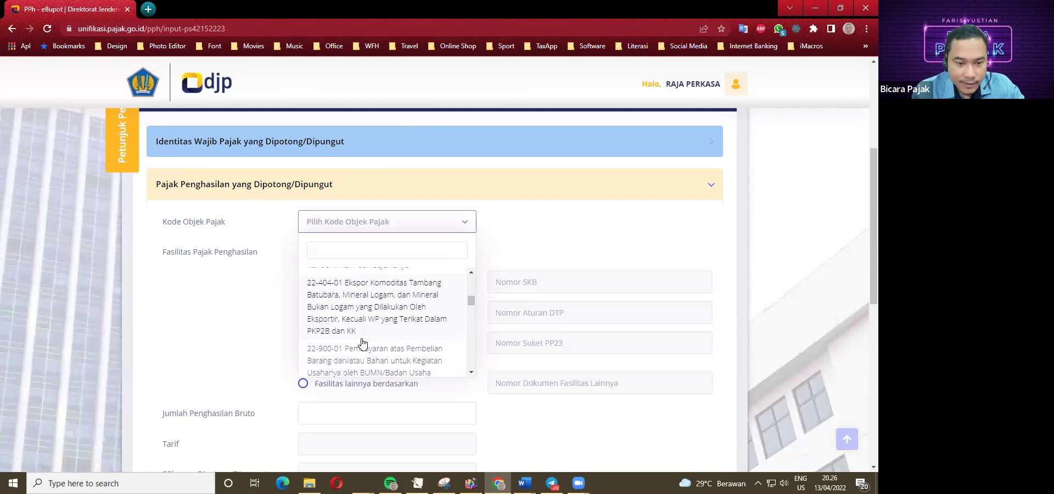
Scroll back up through the 22-100 codes to the 22-100-07 sales-to-distributor entries.
scroll(363, 329, "up", 1)
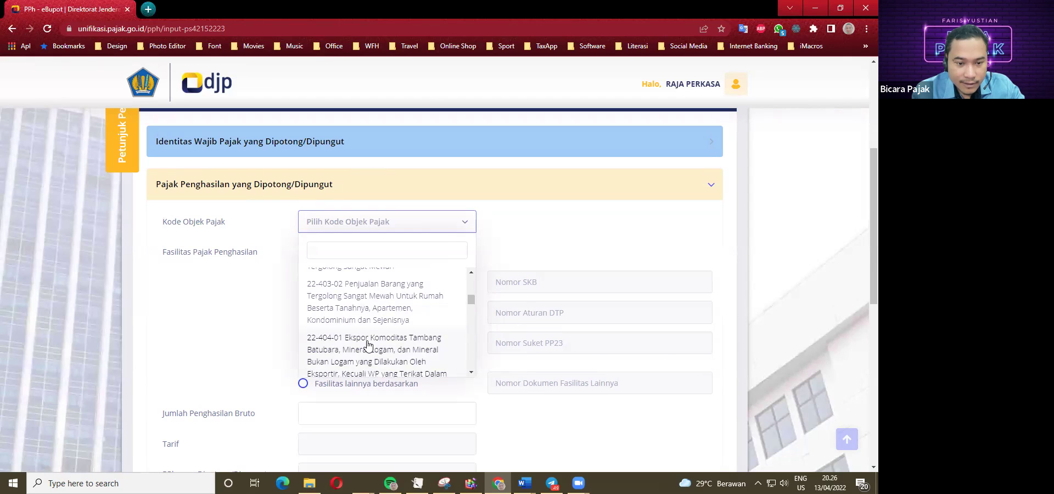
scroll(365, 321, "up", 1)
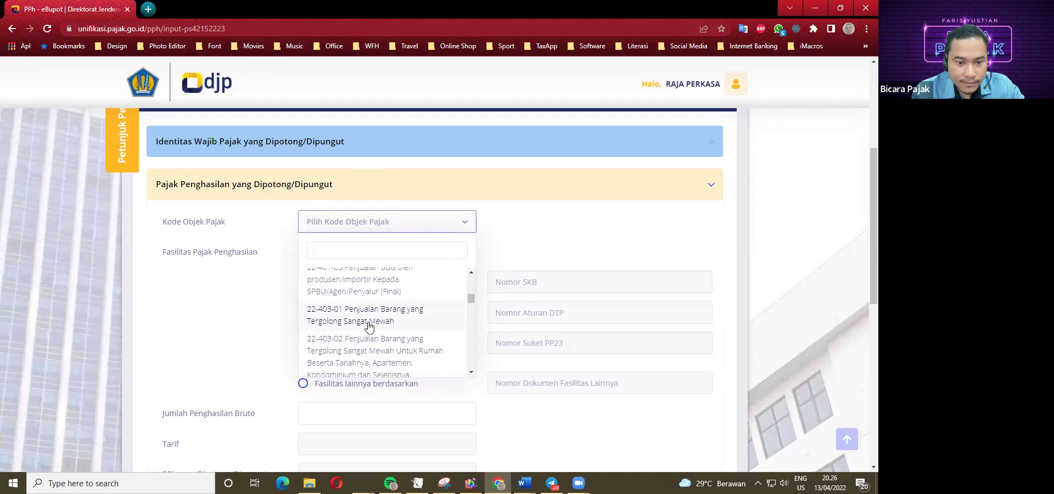
scroll(369, 326, "up", 1)
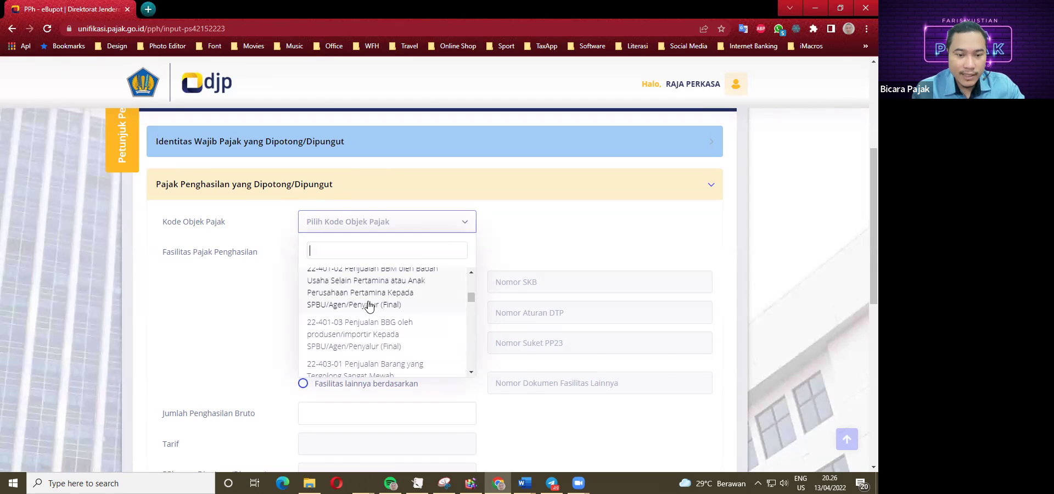
scroll(369, 318, "up", 1)
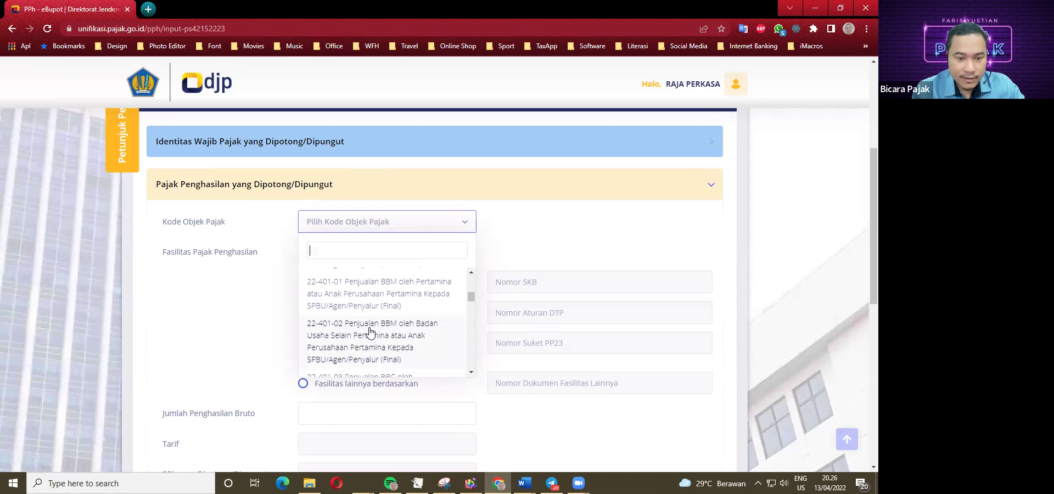
scroll(375, 329, "down", 5)
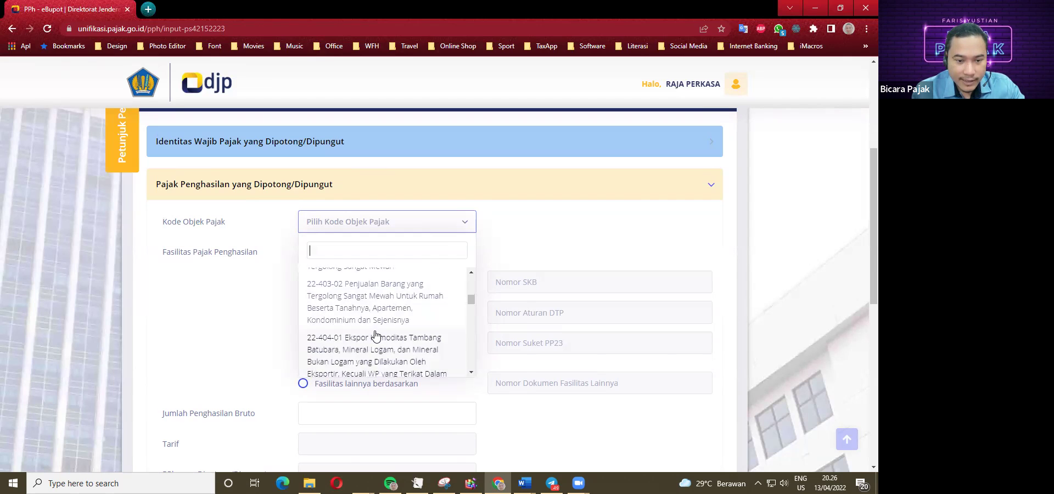
scroll(373, 336, "down", 2)
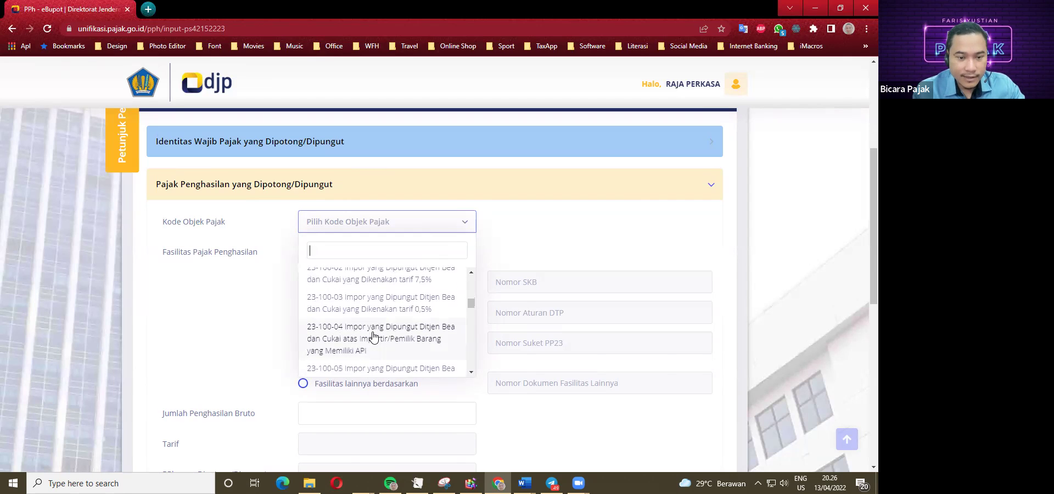
scroll(371, 336, "up", 1)
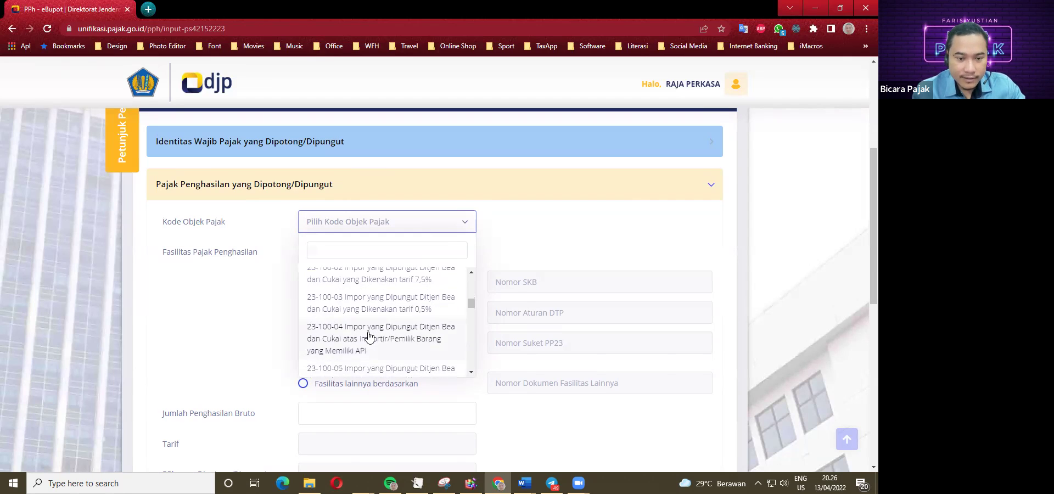
scroll(366, 318, "up", 3)
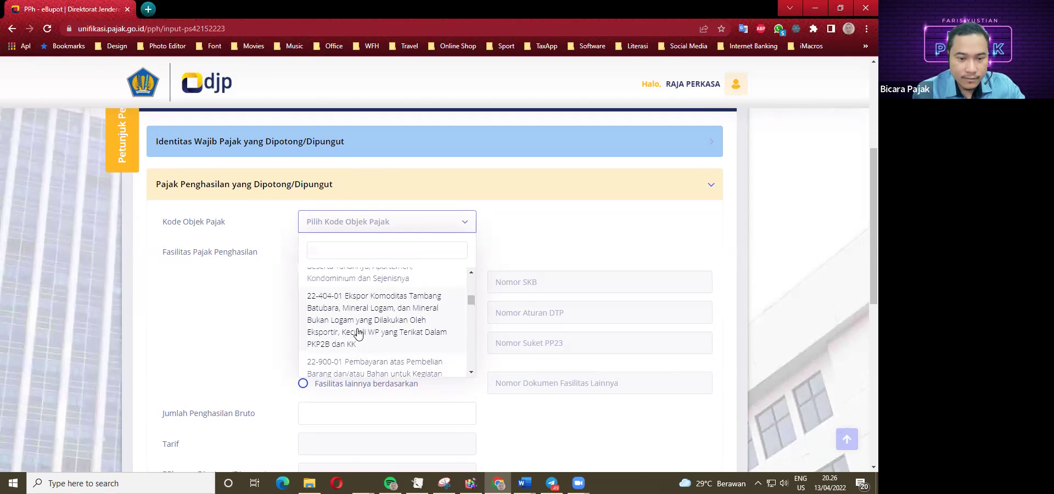
scroll(356, 326, "up", 1)
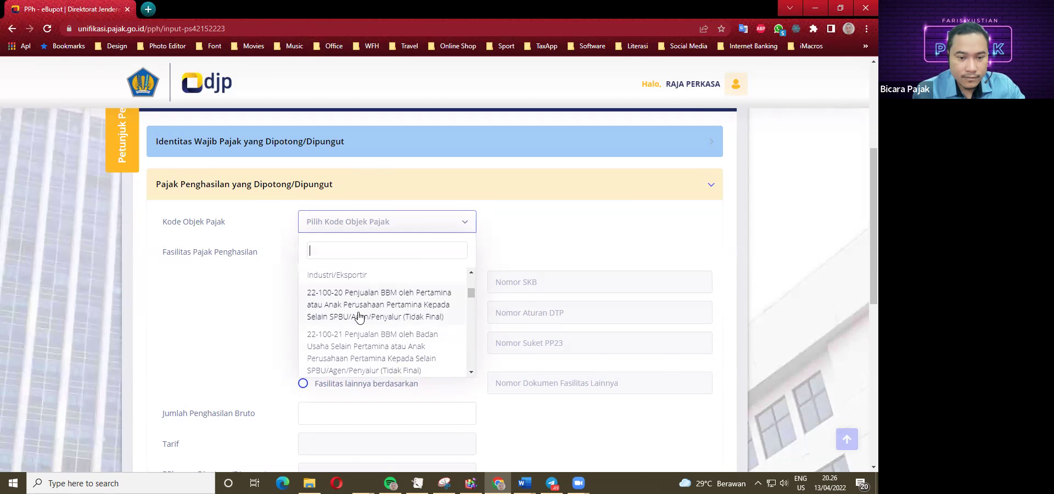
scroll(362, 333, "up", 3)
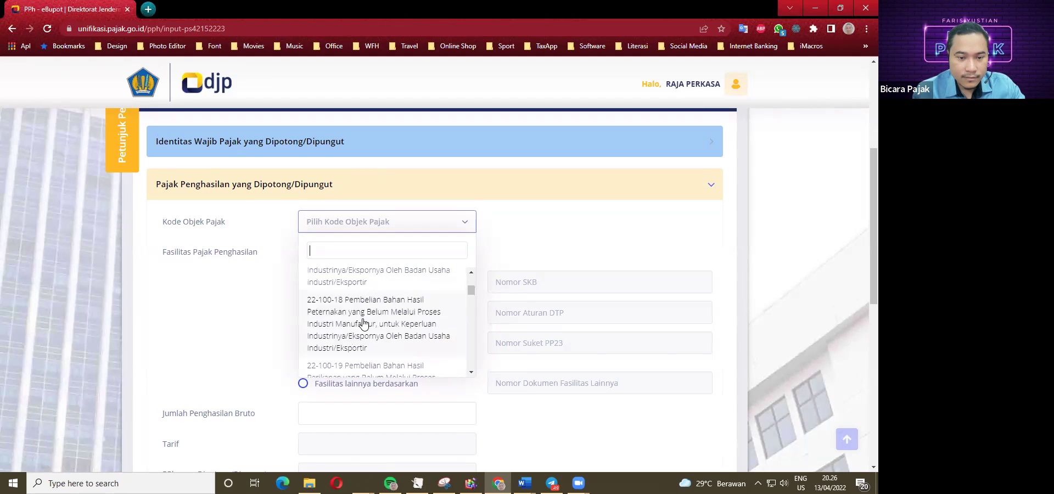
scroll(363, 337, "up", 4)
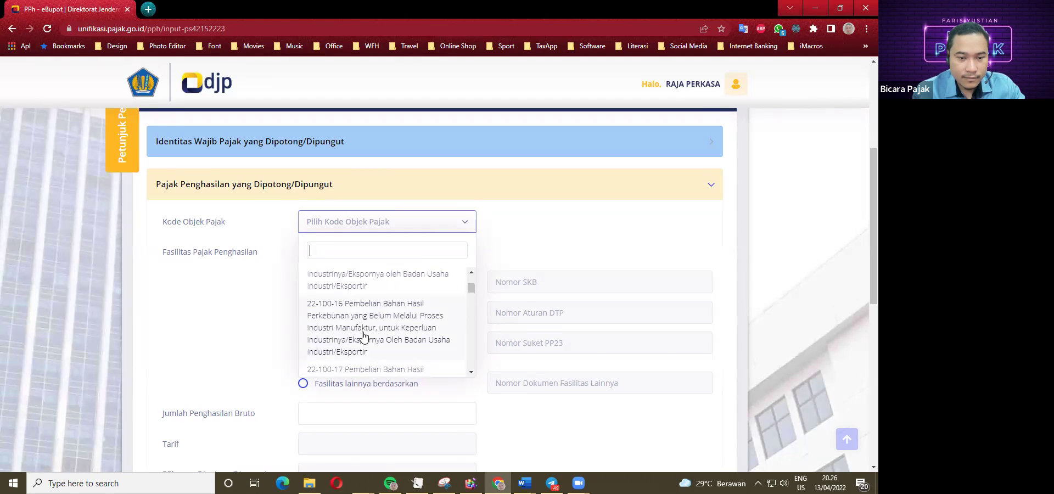
scroll(362, 336, "up", 1)
scroll(363, 337, "up", 3)
scroll(367, 344, "up", 1)
scroll(367, 345, "up", 3)
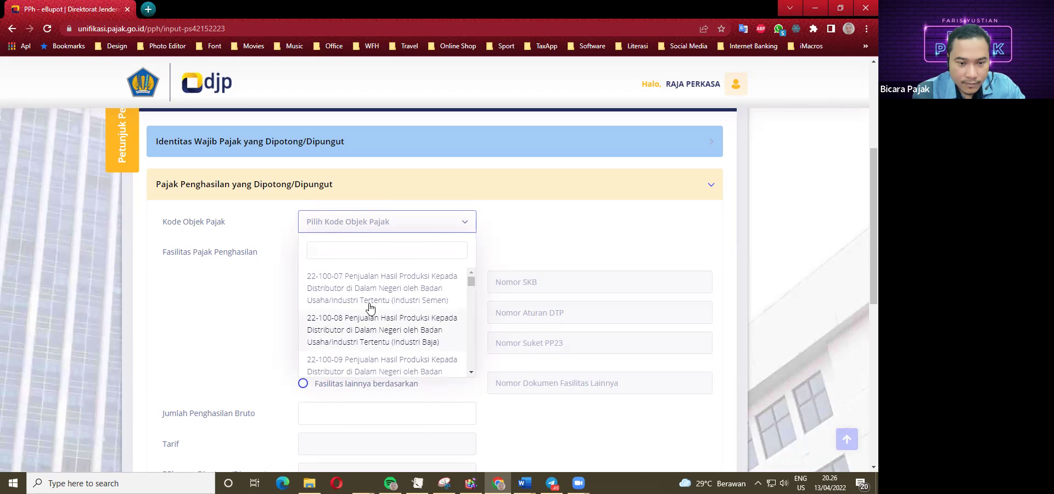
Scroll down the Kode Objek Pajak list as far as 22-900-01.
scroll(373, 307, "down", 1)
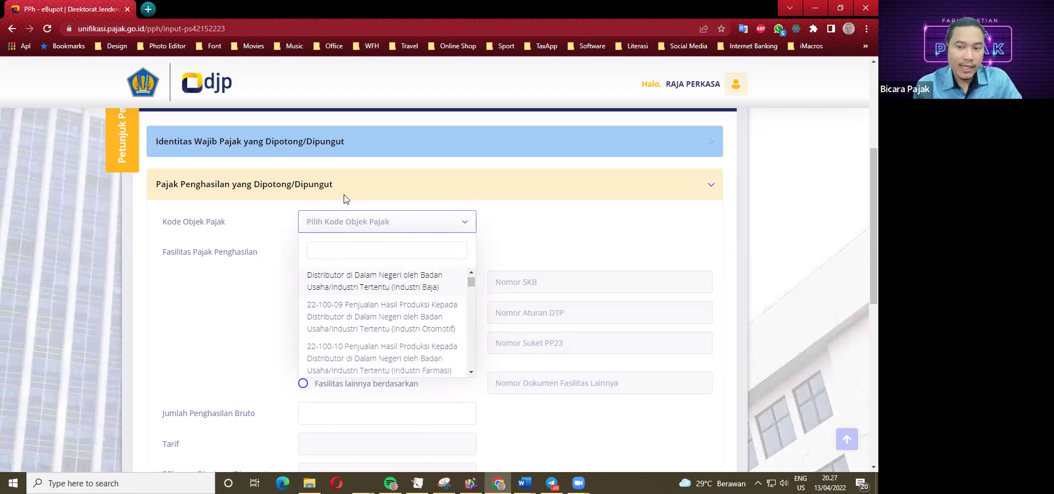
scroll(356, 328, "down", 3)
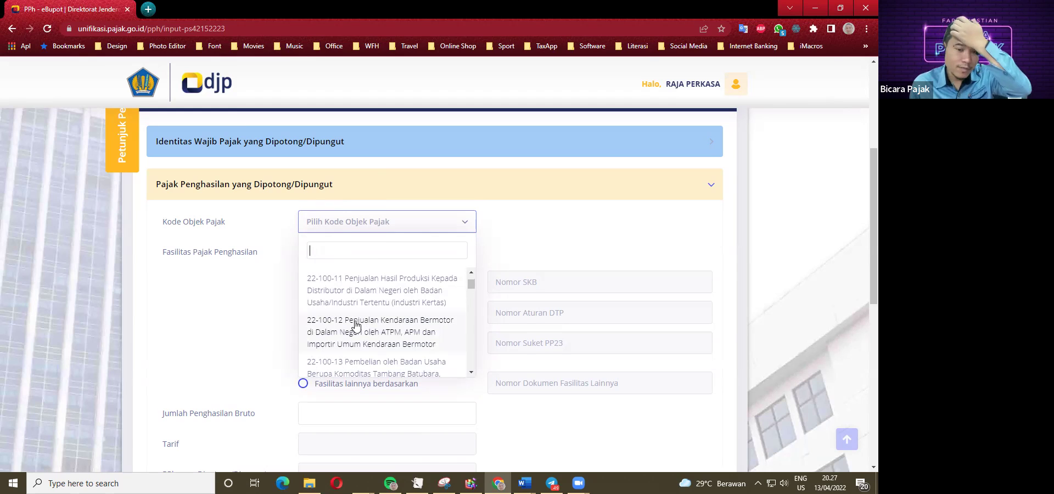
scroll(359, 329, "down", 1)
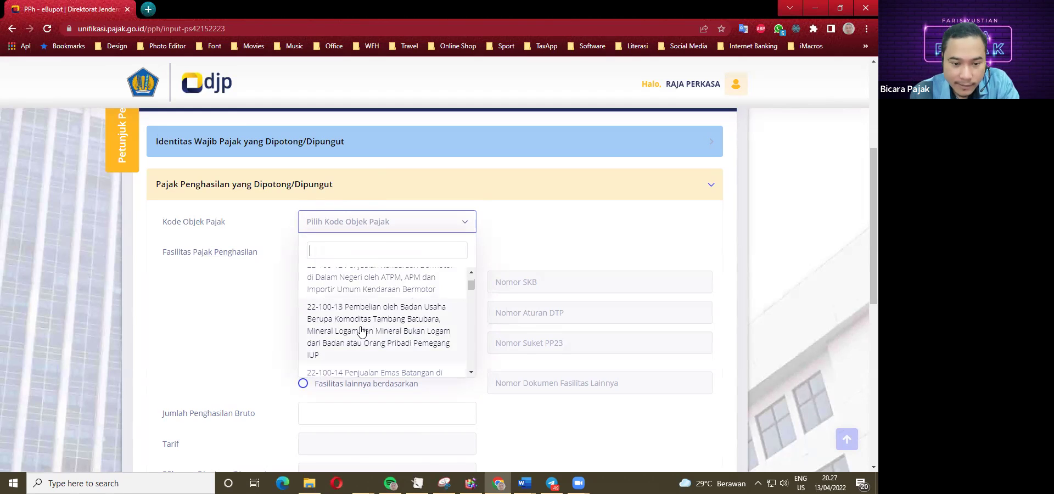
scroll(360, 330, "down", 1)
scroll(357, 327, "down", 1)
scroll(358, 328, "down", 1)
scroll(362, 328, "down", 1)
scroll(362, 329, "down", 1)
scroll(363, 325, "down", 1)
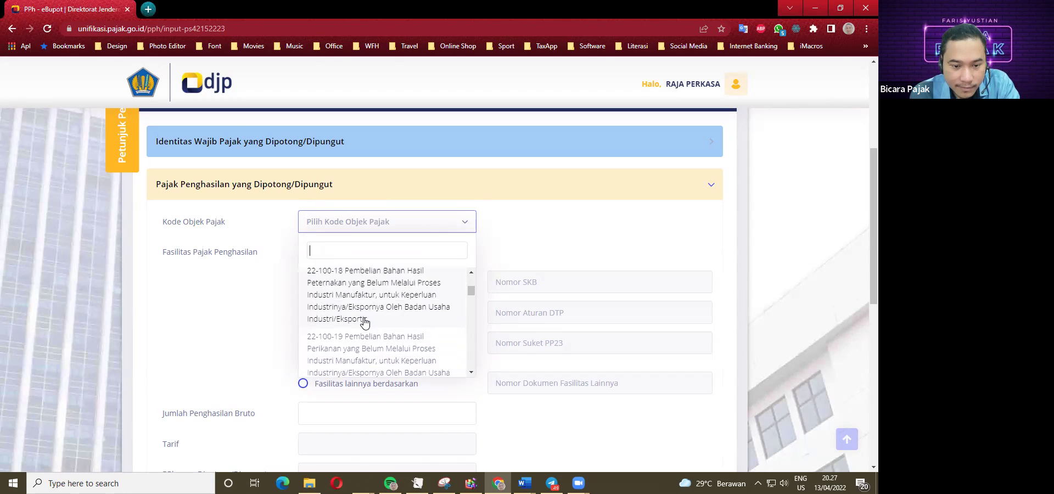
scroll(365, 322, "down", 1)
scroll(364, 324, "down", 2)
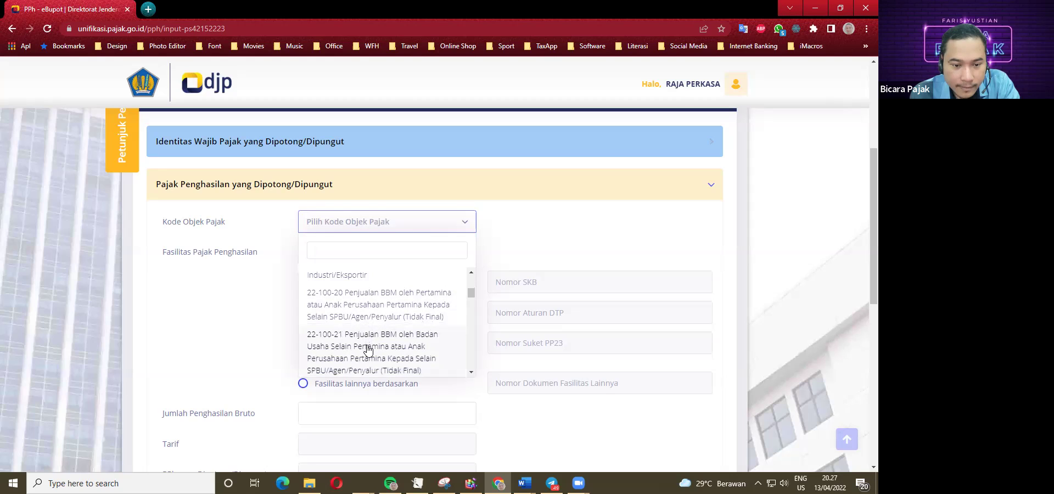
scroll(372, 329, "down", 3)
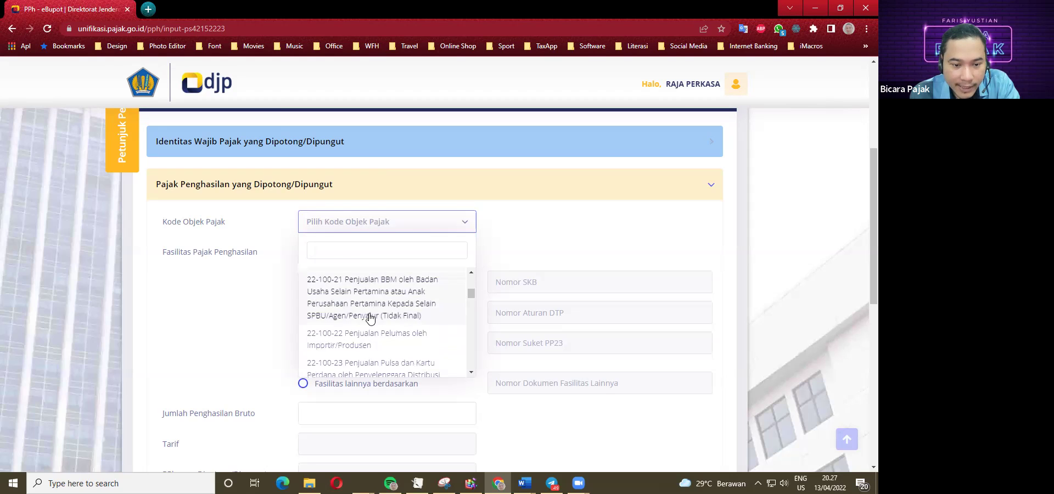
scroll(371, 335, "down", 2)
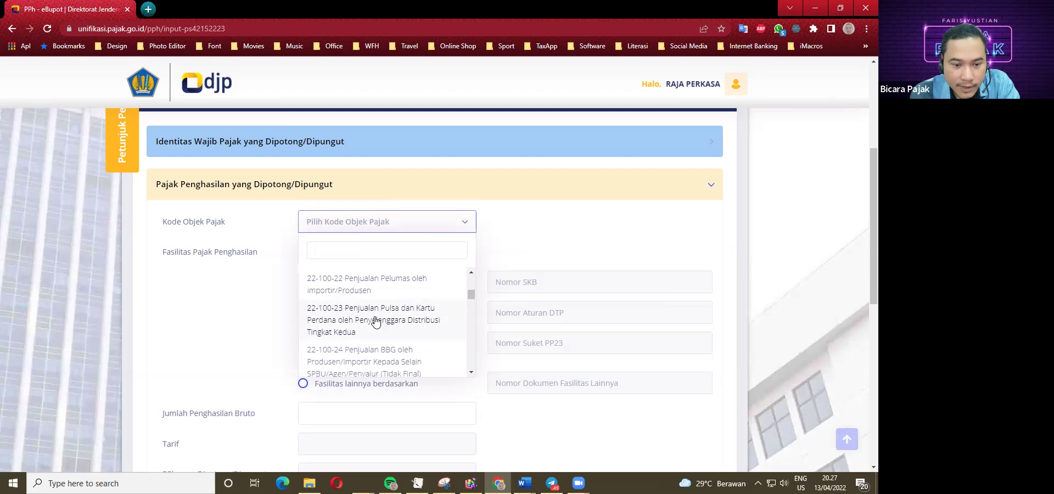
scroll(376, 325, "down", 3)
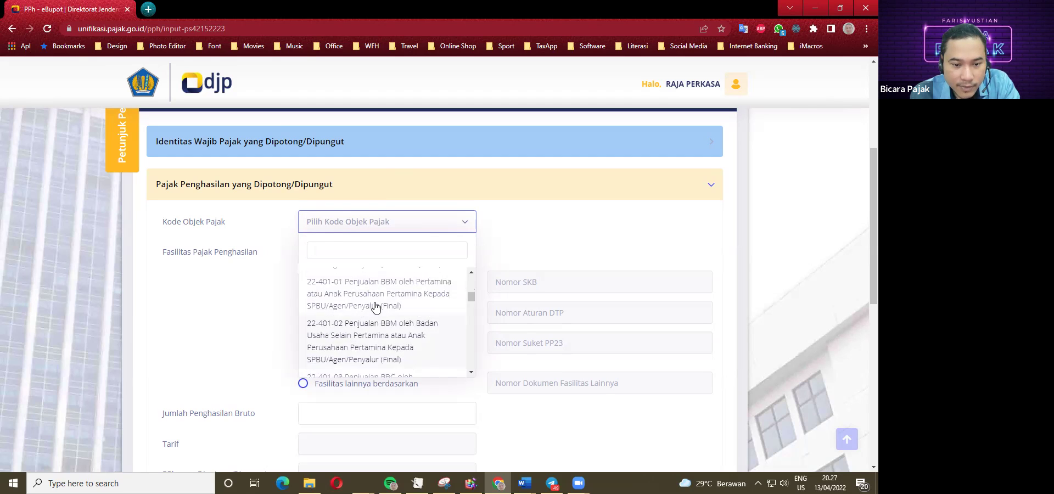
scroll(383, 332, "down", 1)
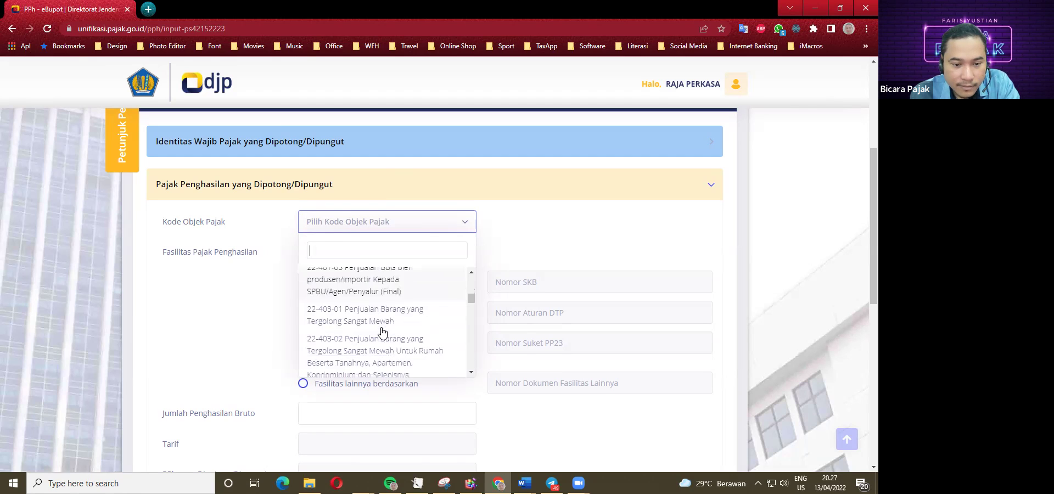
scroll(376, 332, "down", 1)
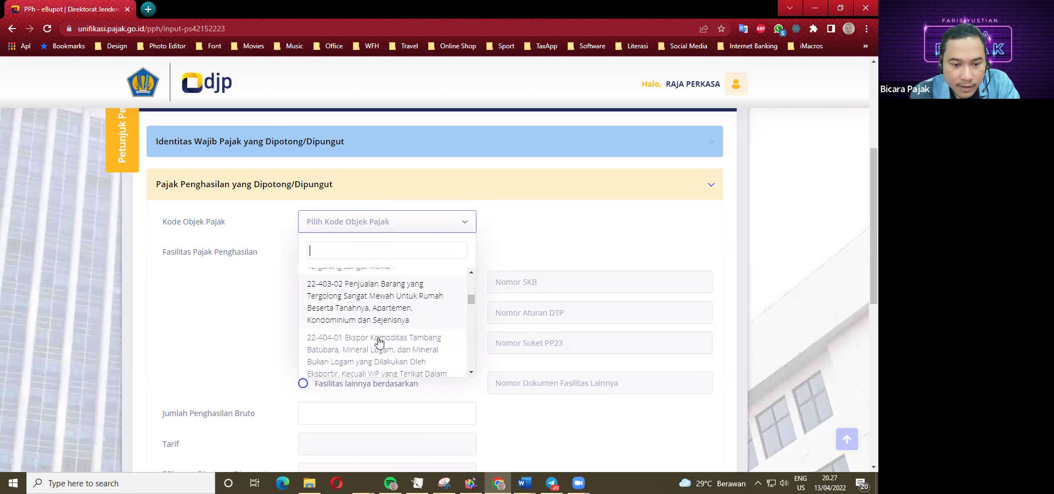
scroll(375, 346, "down", 1)
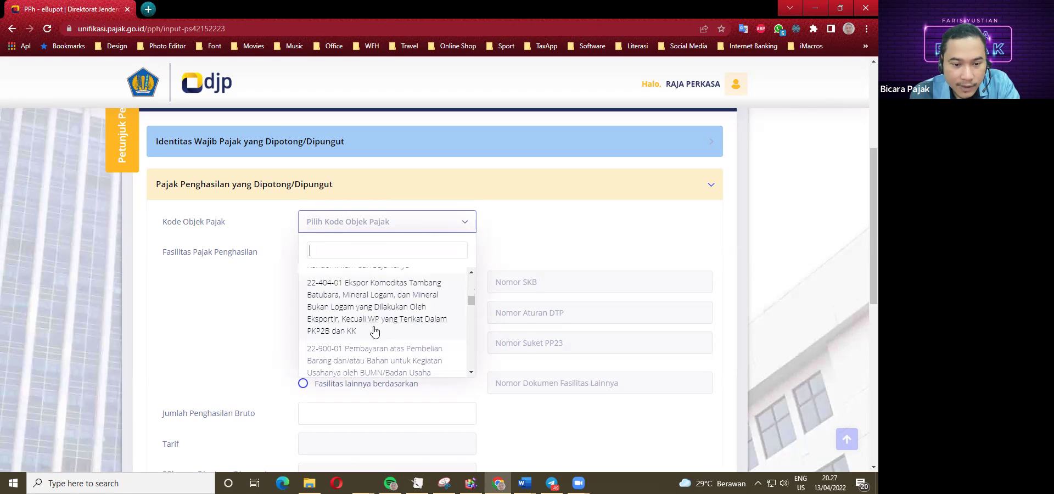
scroll(375, 329, "down", 1)
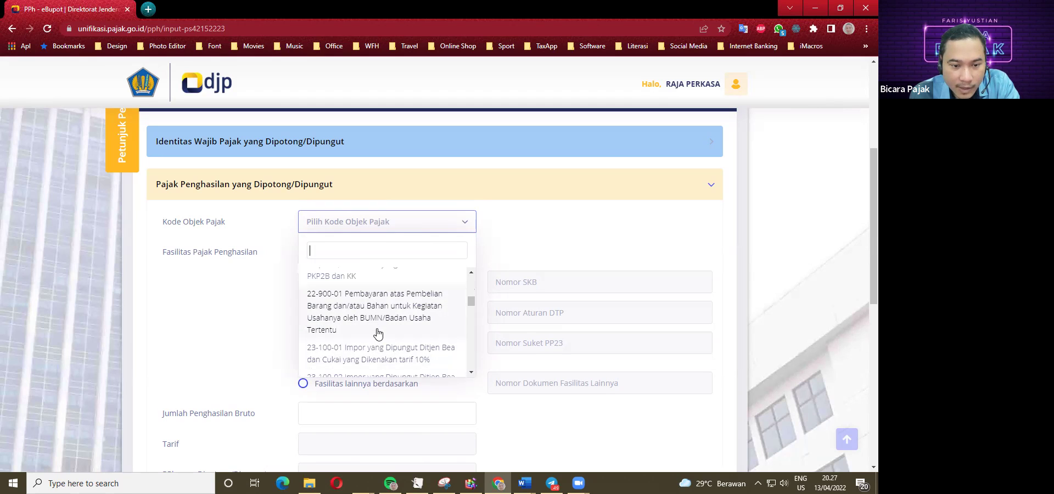
scroll(377, 332, "down", 1)
Scroll back up the list and close it without selecting any code.
scroll(374, 321, "up", 1)
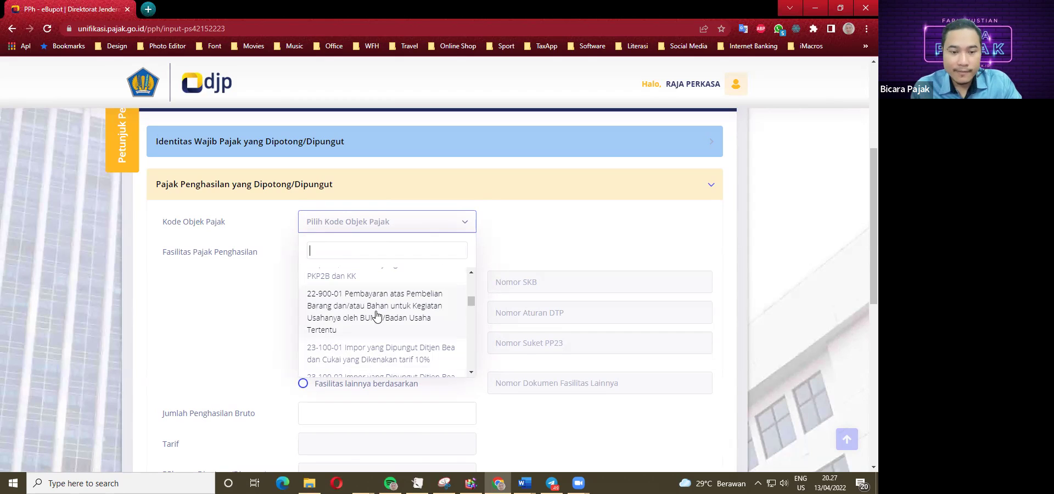
scroll(346, 302, "up", 1)
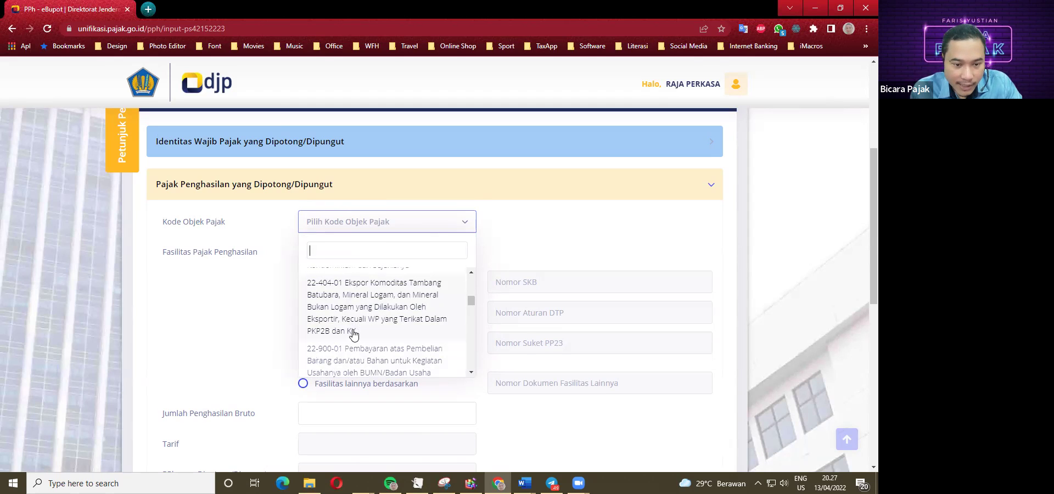
scroll(354, 313, "up", 1)
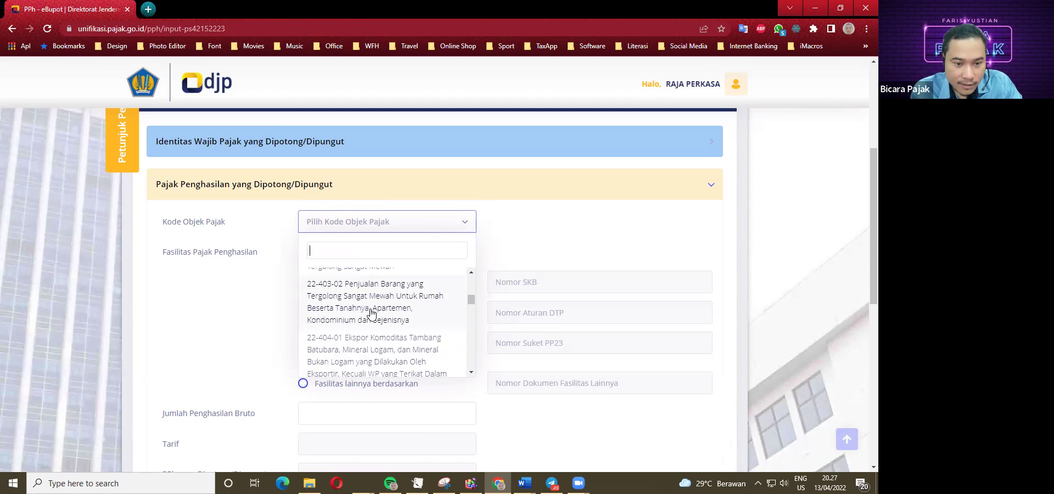
scroll(369, 314, "up", 1)
scroll(364, 342, "up", 1)
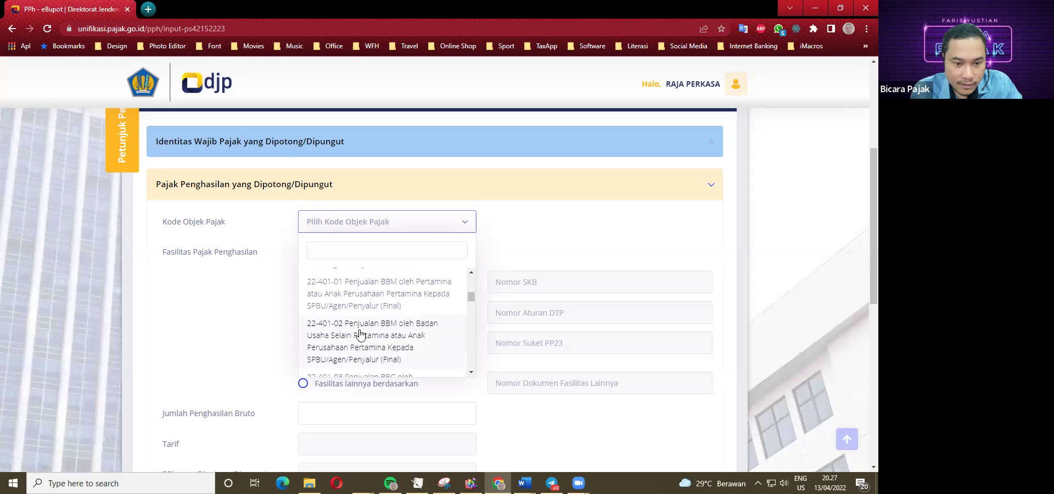
scroll(366, 331, "up", 1)
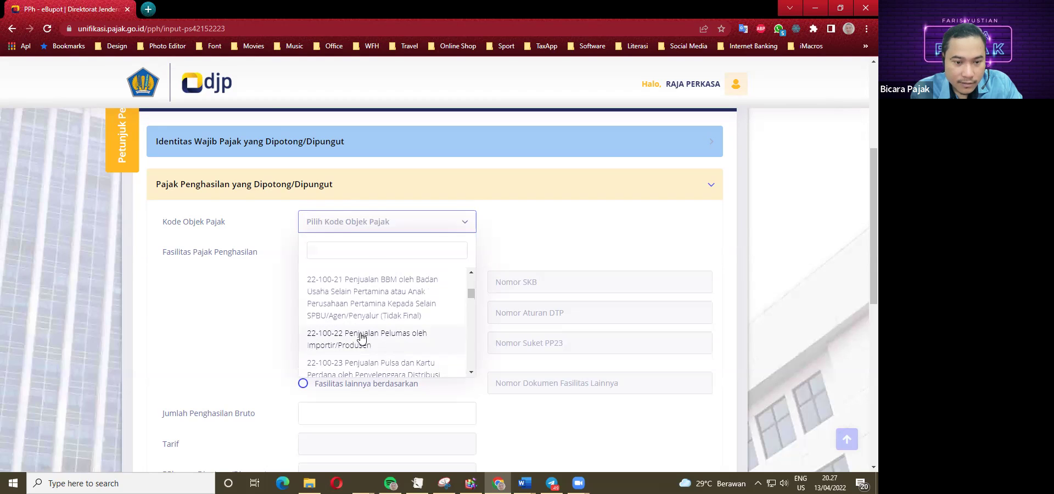
scroll(356, 320, "up", 1)
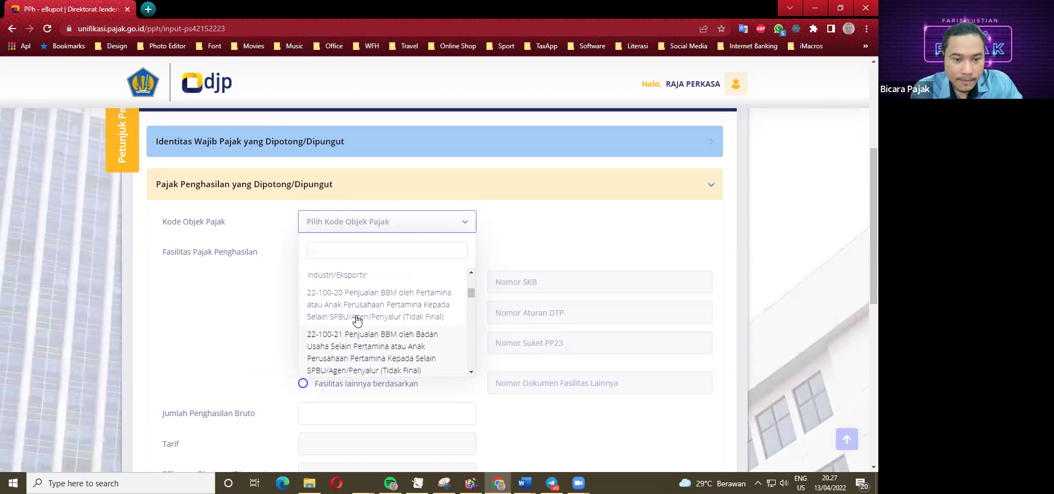
scroll(354, 321, "up", 1)
scroll(354, 324, "up", 4)
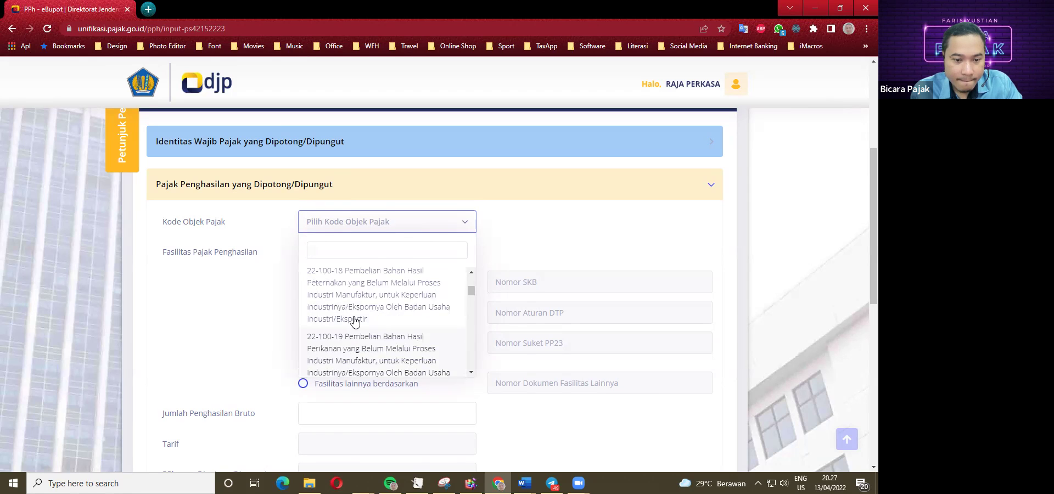
scroll(365, 332, "up", 4)
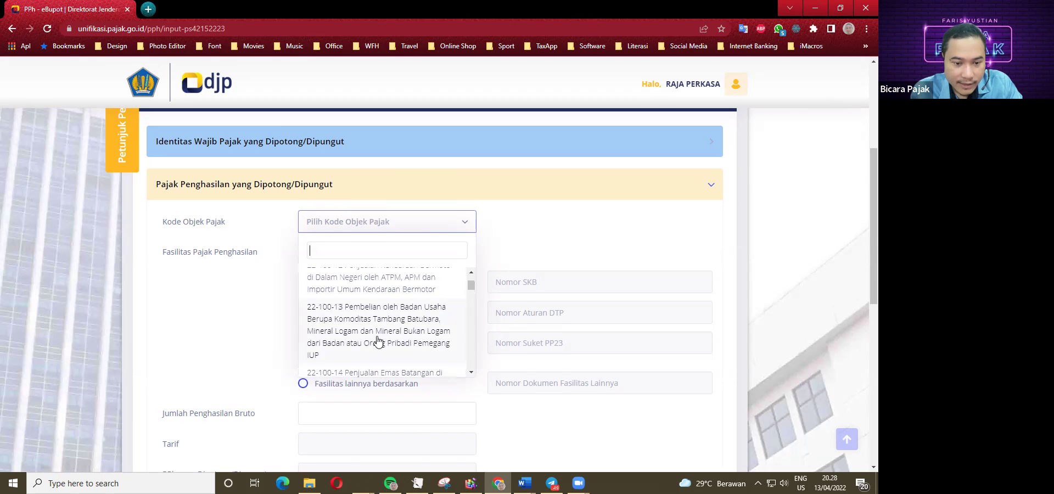
scroll(378, 339, "up", 2)
scroll(387, 351, "up", 1)
scroll(387, 346, "up", 4)
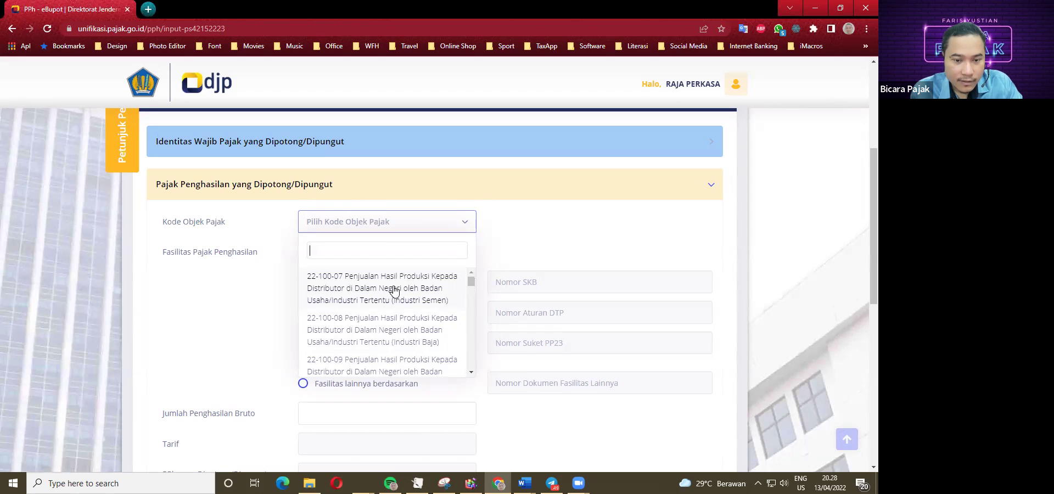
left_click(263, 309)
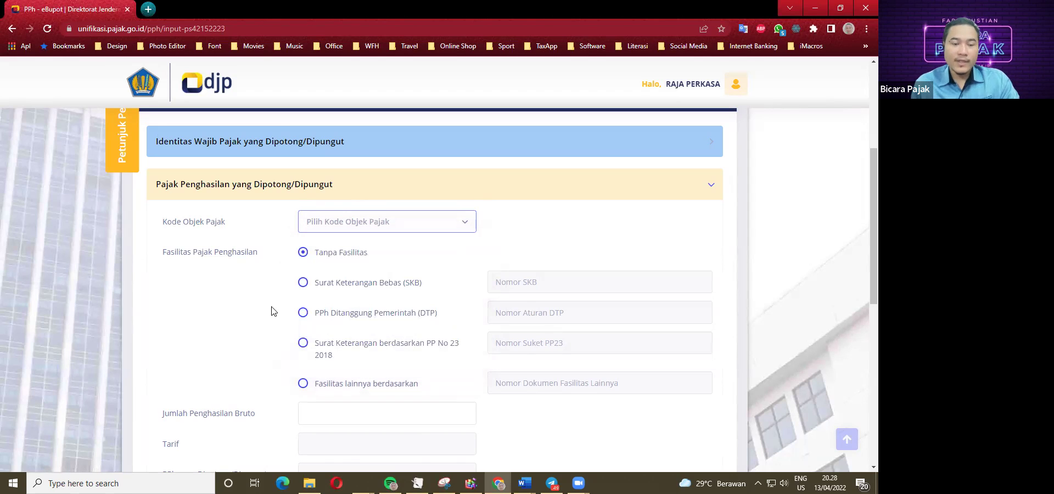
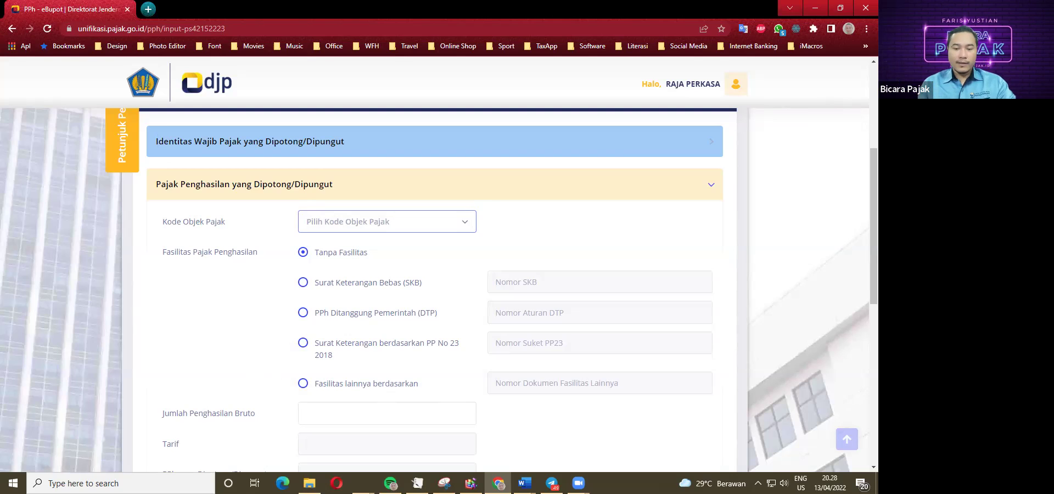
Check the case study in Word, then return to the slip form without choosing a tax object code.
left_click(524, 483)
left_click(466, 438)
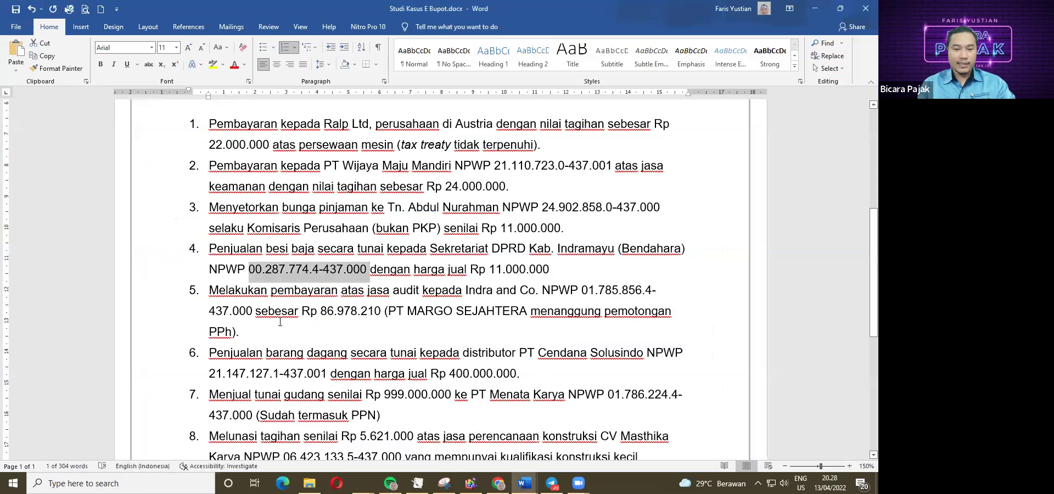
scroll(223, 306, "down", 1)
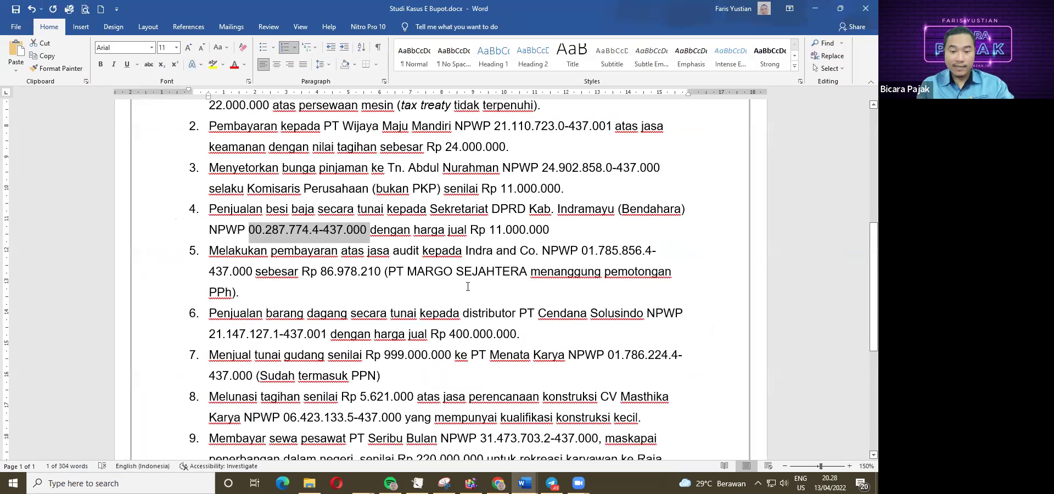
left_click(497, 483)
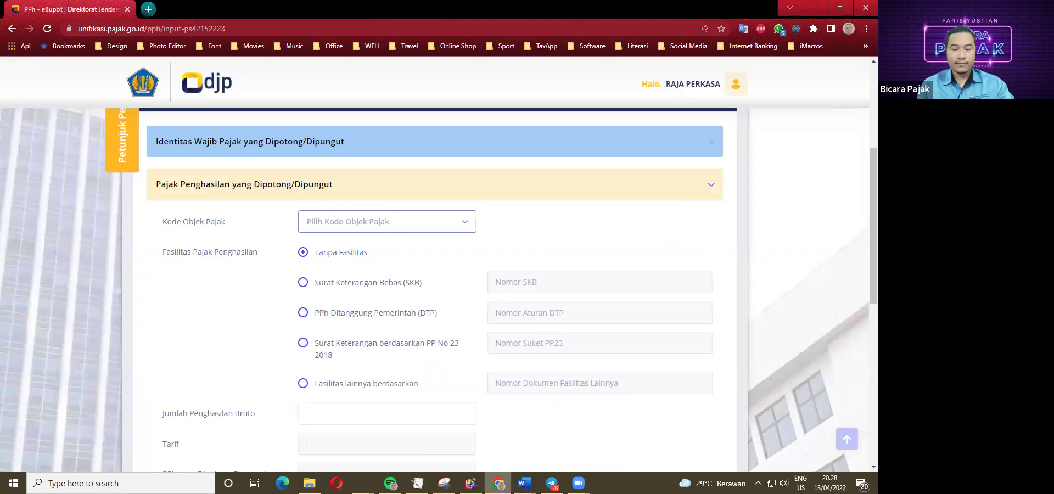
left_click(355, 229)
left_click(356, 229)
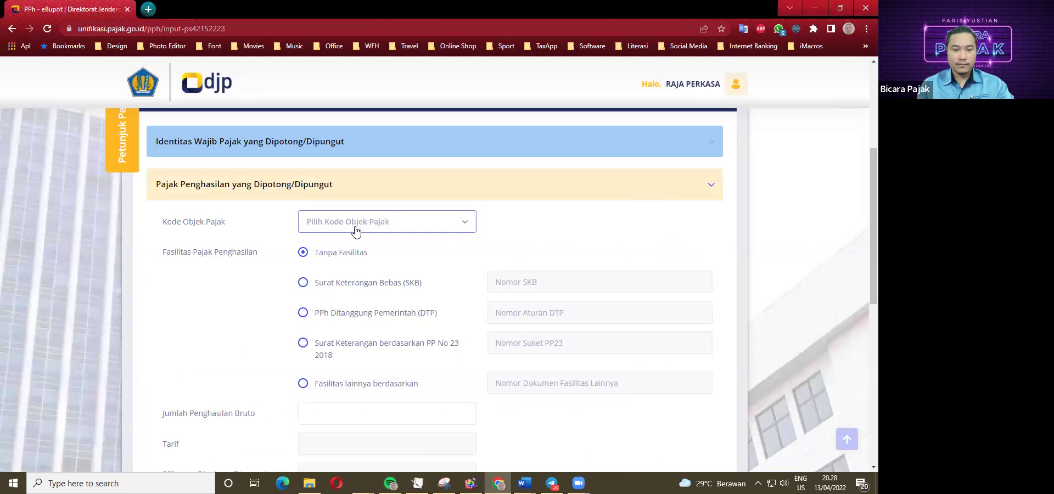
scroll(233, 280, "up", 1)
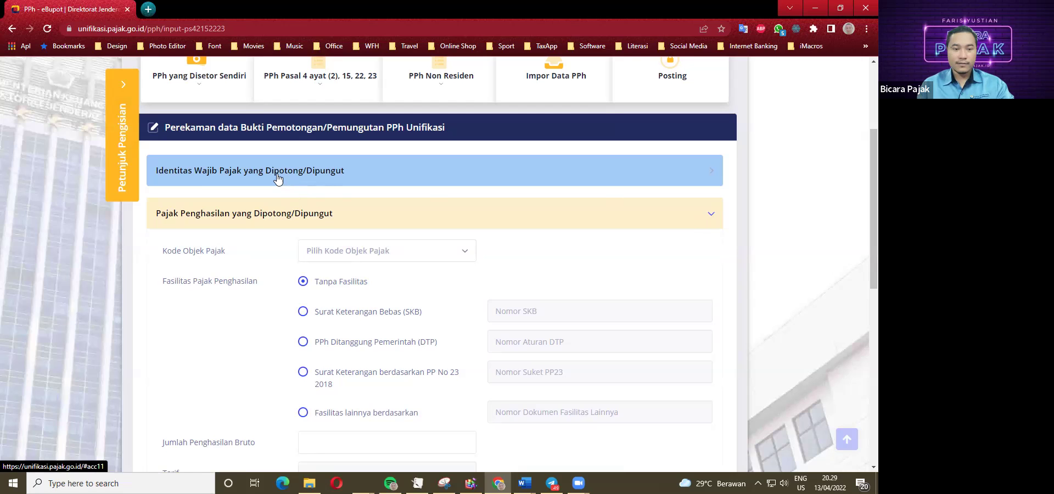
scroll(276, 197, "up", 3)
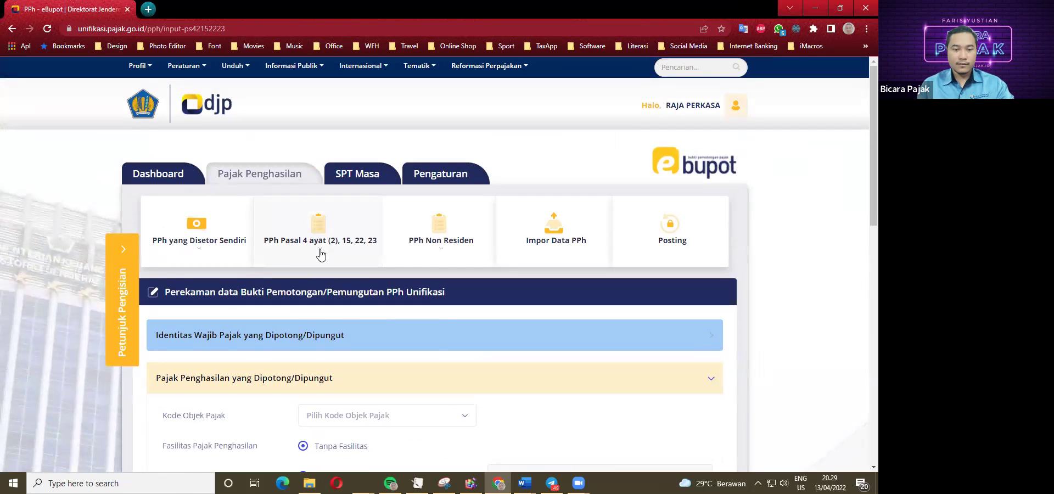
Start a new Pasal 4(2), 15, 22, 23 withholding slip with tax year 2022.
left_click(320, 256)
left_click(317, 321)
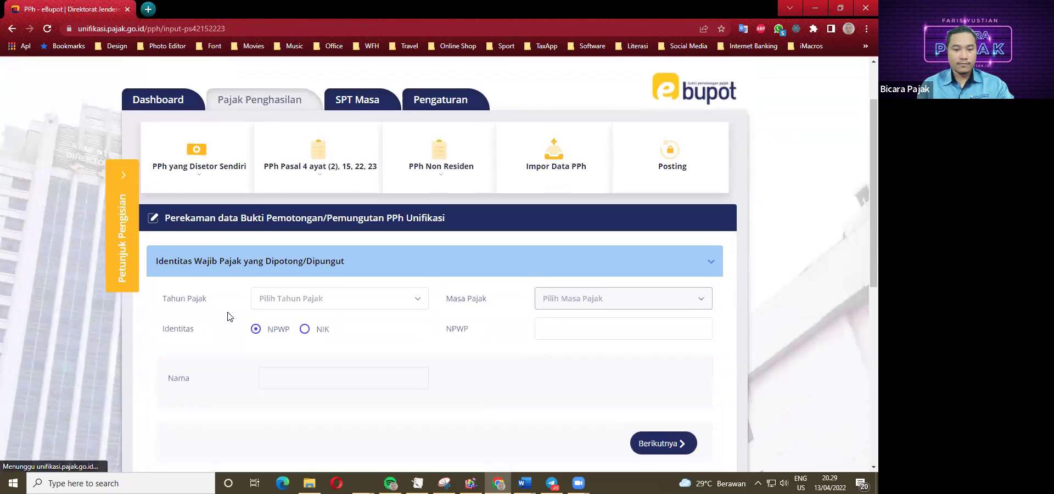
scroll(228, 313, "down", 2)
left_click(297, 264)
left_click(270, 320)
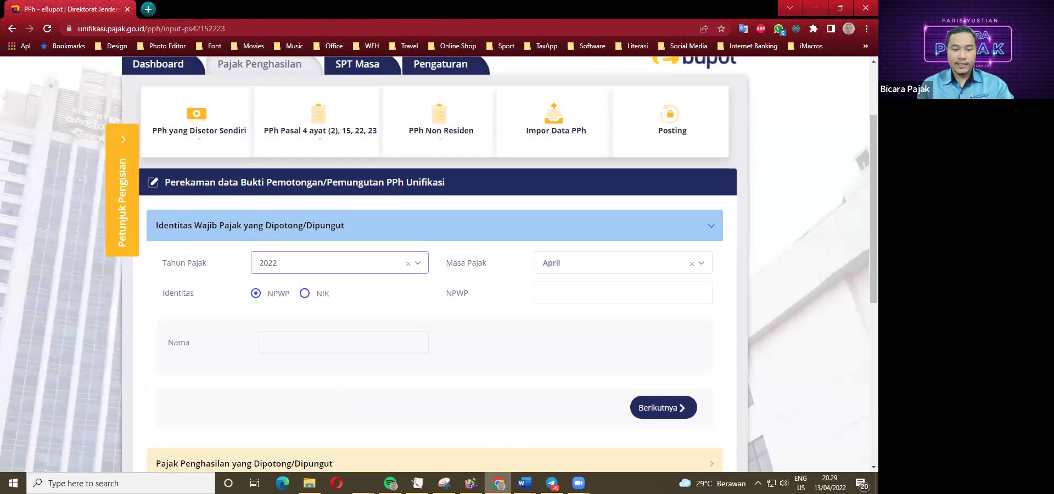
Copy item 5's audit firm NPWP from the case study and paste it into the NPWP field.
mouse_move(524, 482)
left_click(516, 459)
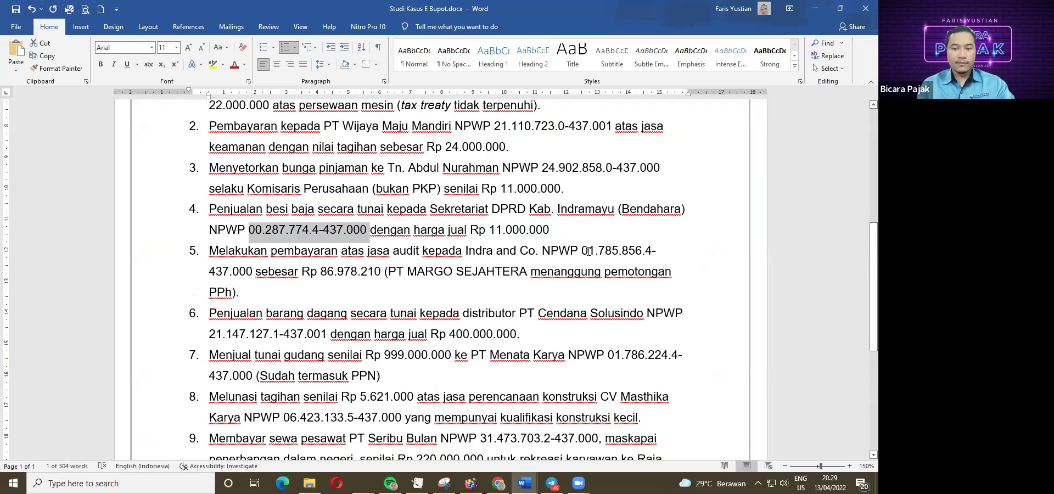
left_click_drag(623, 251, 254, 269)
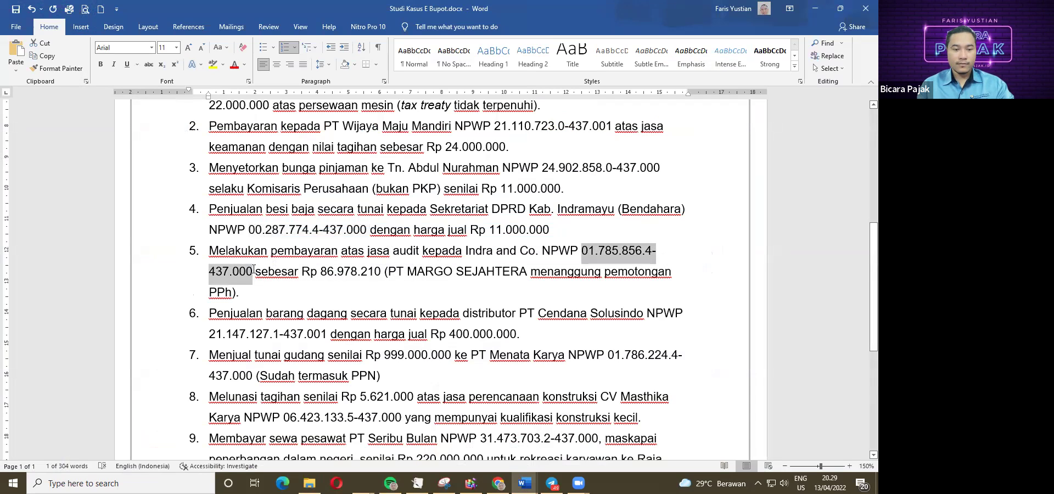
mouse_move(497, 483)
left_click(499, 434)
left_click(543, 293)
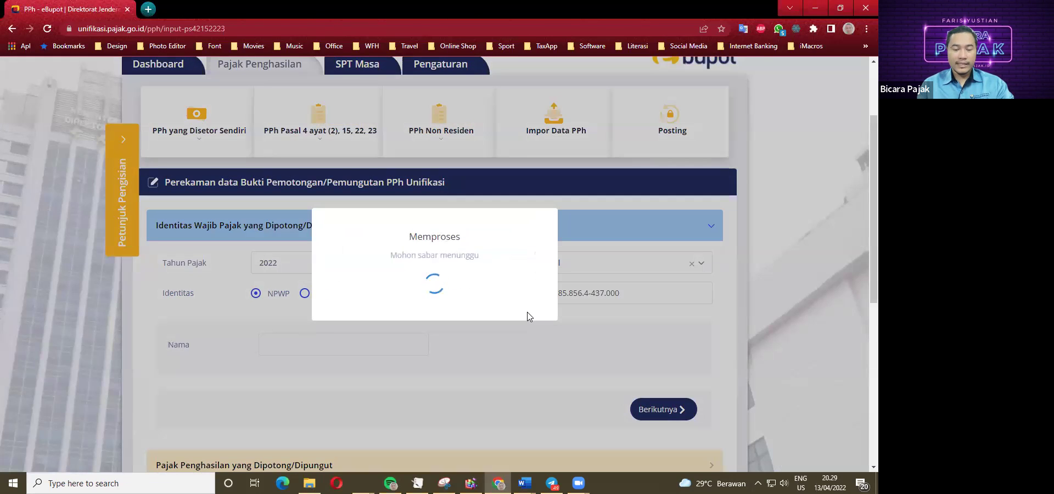
scroll(341, 331, "down", 1)
scroll(342, 330, "down", 3)
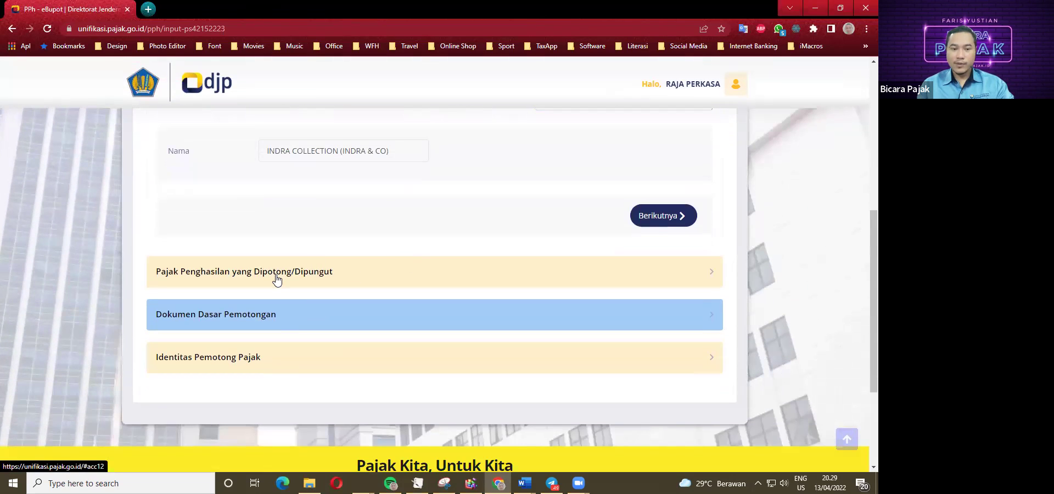
Search 'JASA' and set tax object code 24-104-06 for accounting services.
left_click(656, 216)
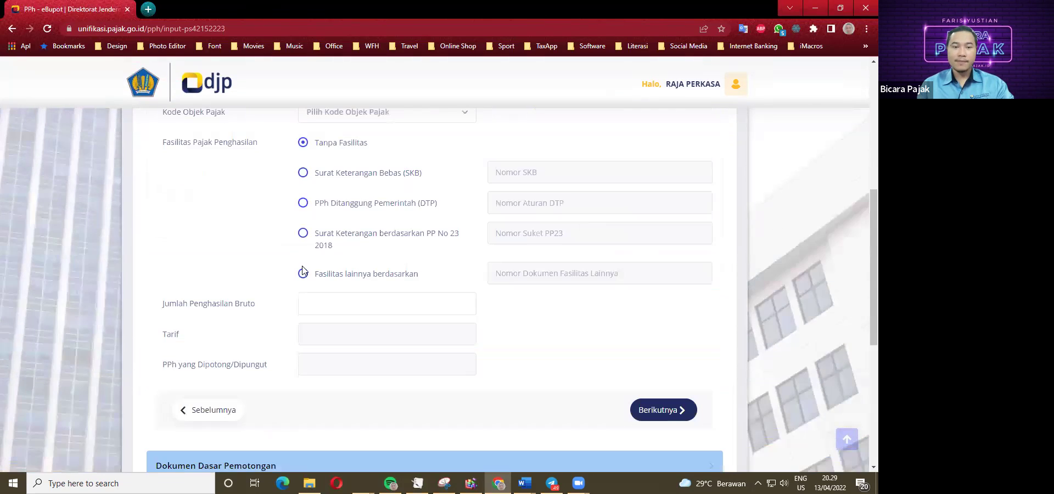
scroll(307, 263, "up", 2)
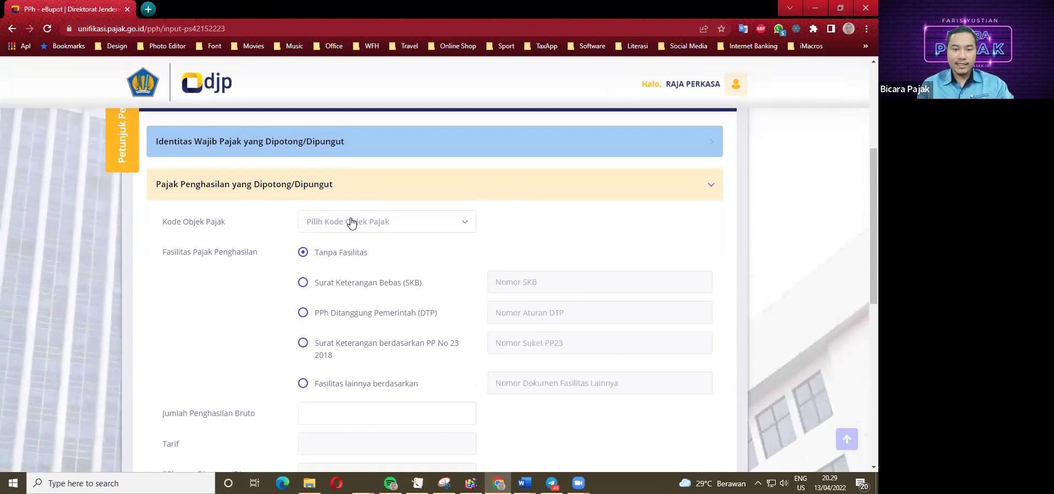
left_click(351, 223)
type("J")
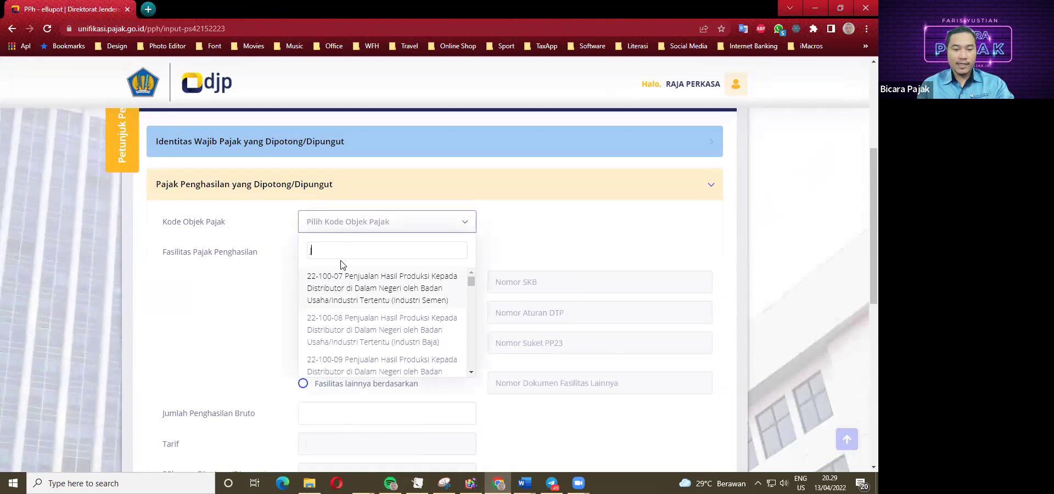
type("ASA")
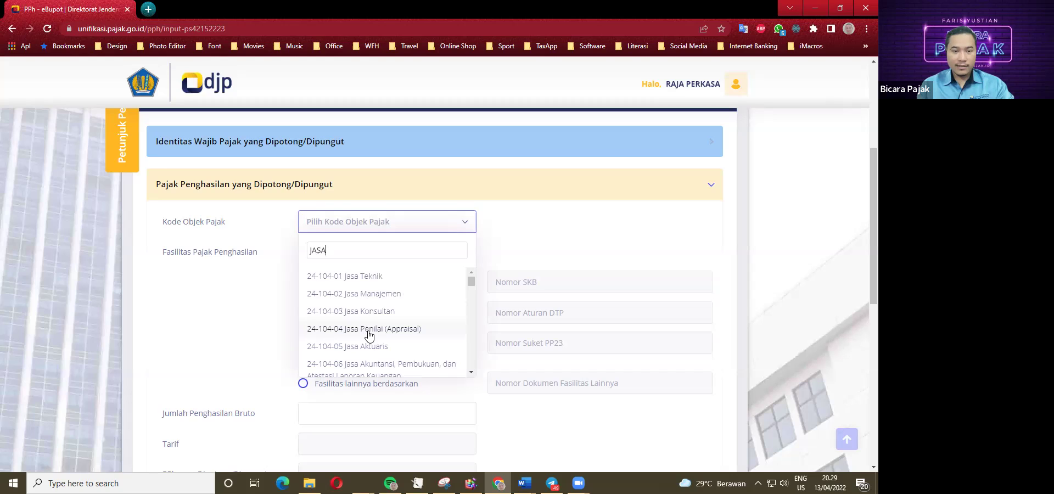
scroll(377, 368, "down", 1)
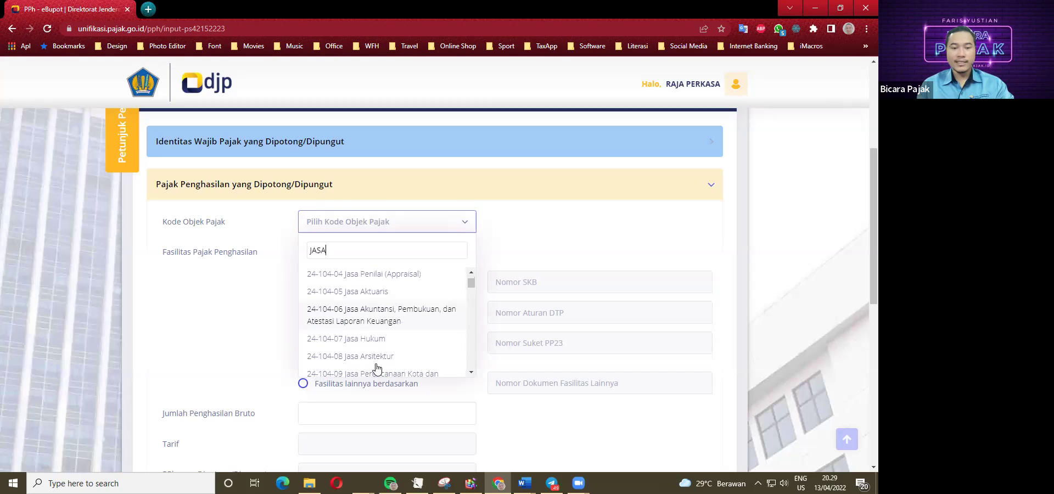
left_click(377, 315)
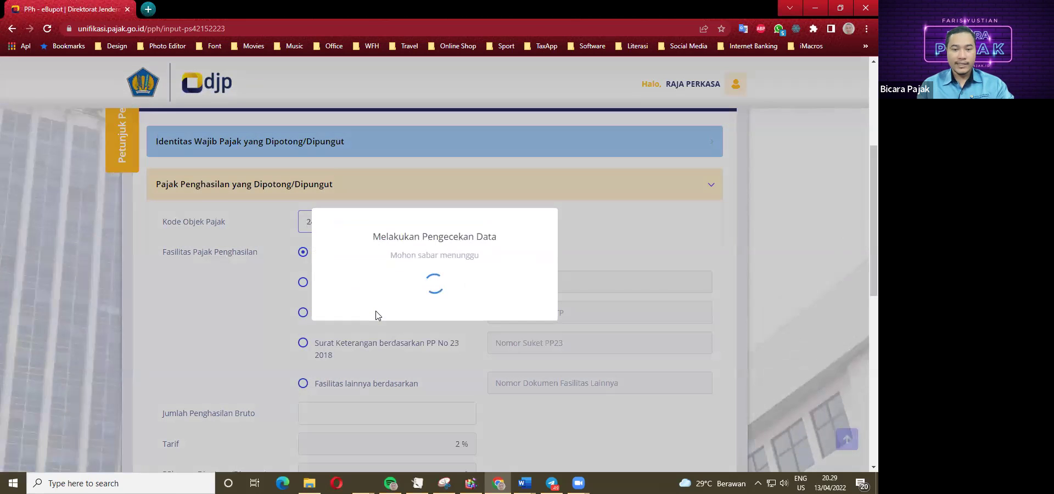
scroll(348, 282, "down", 2)
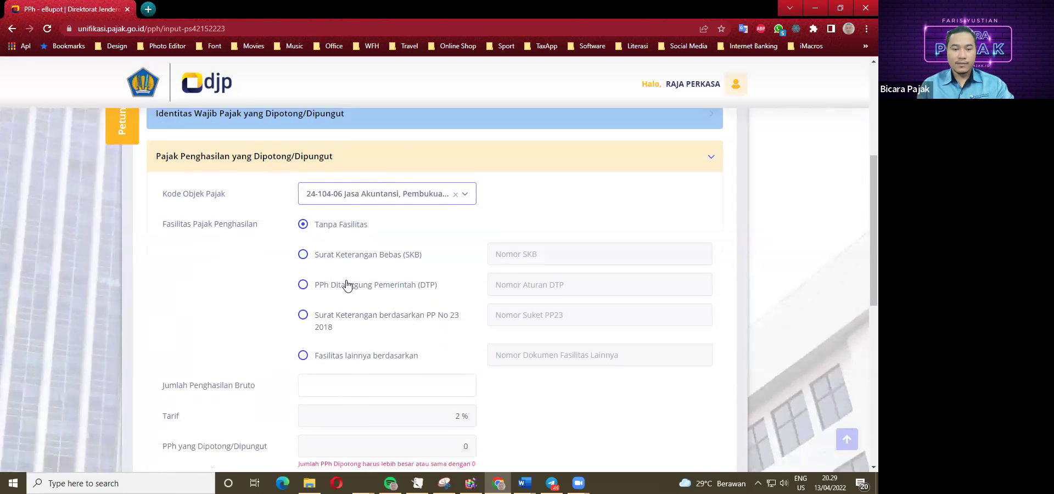
Look up item 5's payment amount 86.978.210 in the case study and start entering it as gross income.
left_click(351, 305)
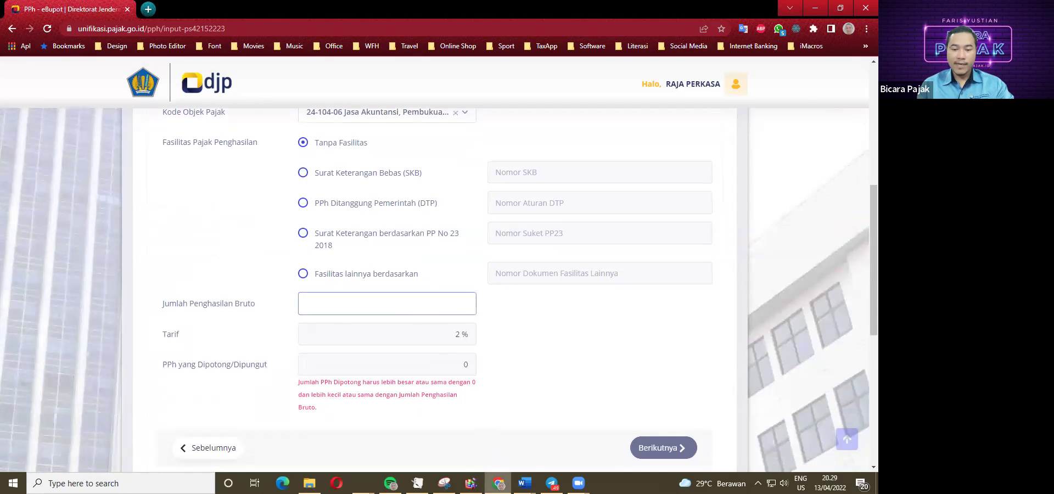
left_click(524, 483)
left_click(517, 438)
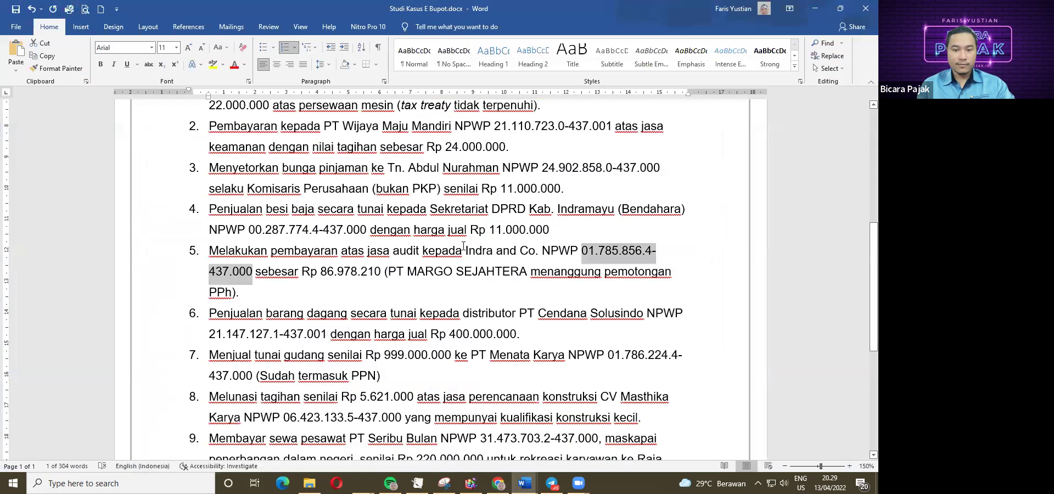
left_click_drag(321, 272, 385, 272)
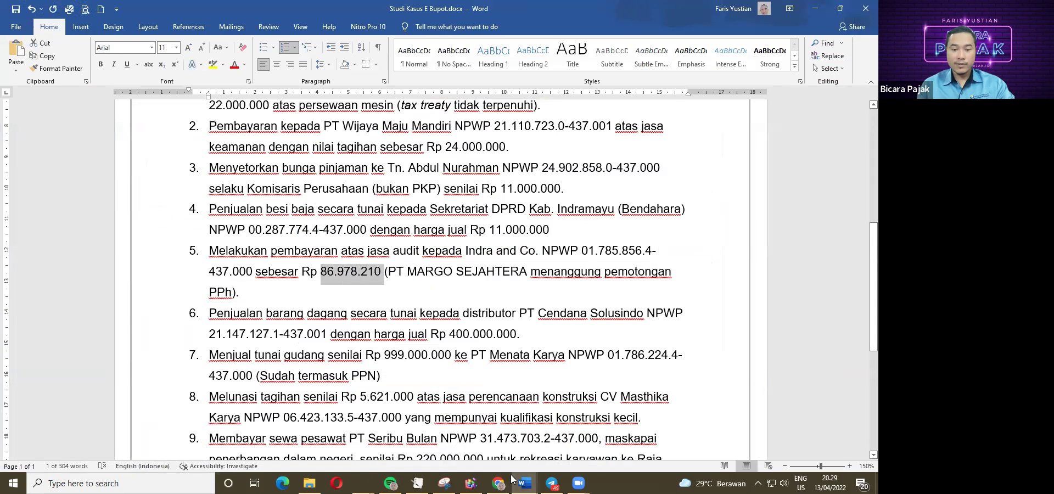
left_click(506, 483)
type("87")
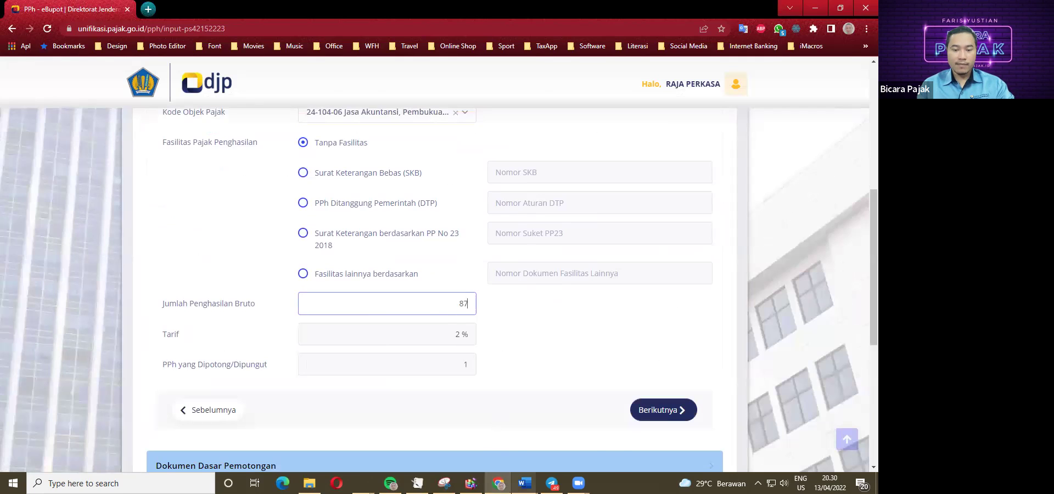
Correct the gross income to 86.978.210 and re-check it against the case study.
left_click(524, 483)
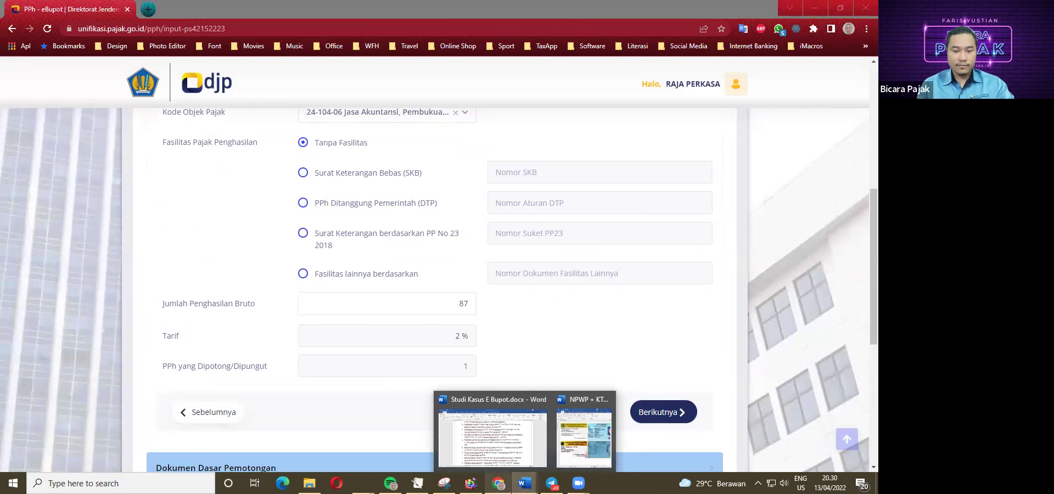
left_click(537, 451)
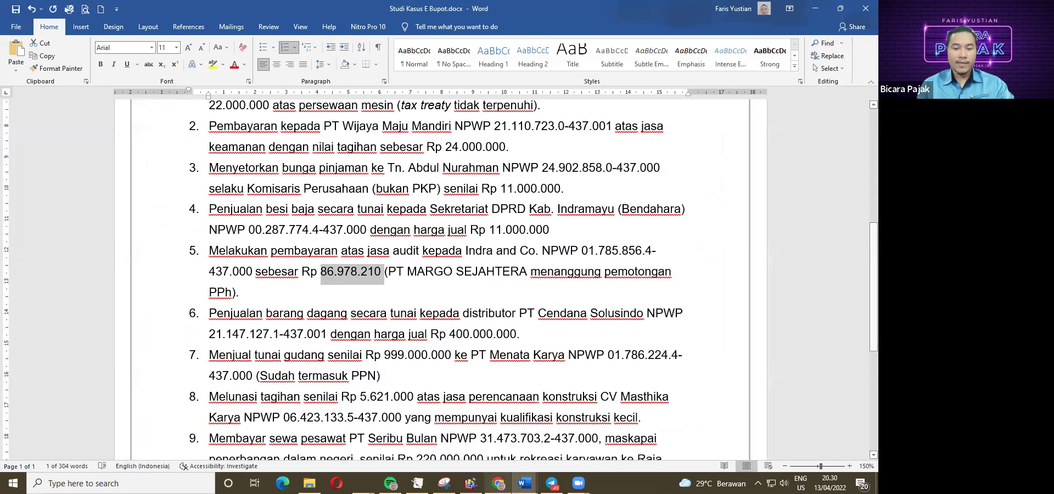
mouse_move(524, 483)
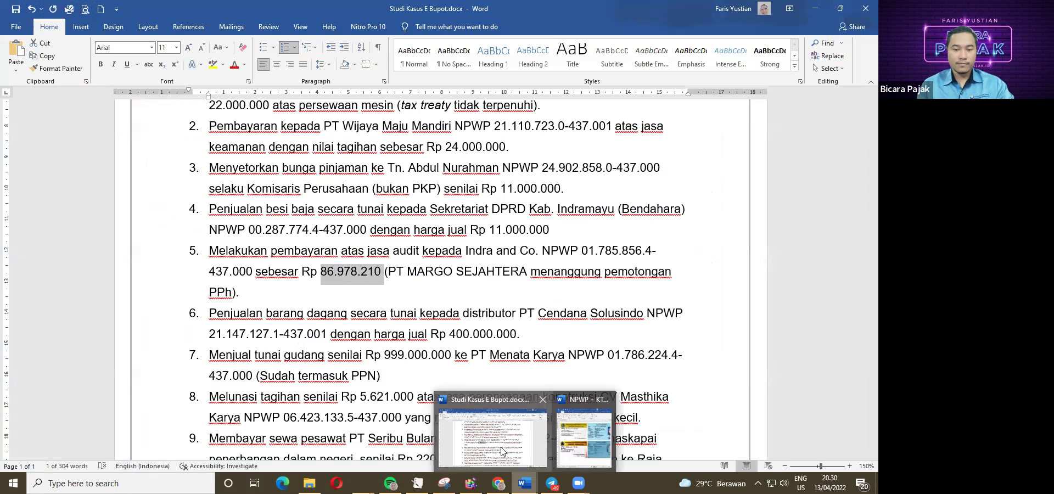
left_click(497, 483)
type("87")
key("BackSpace")
type("6")
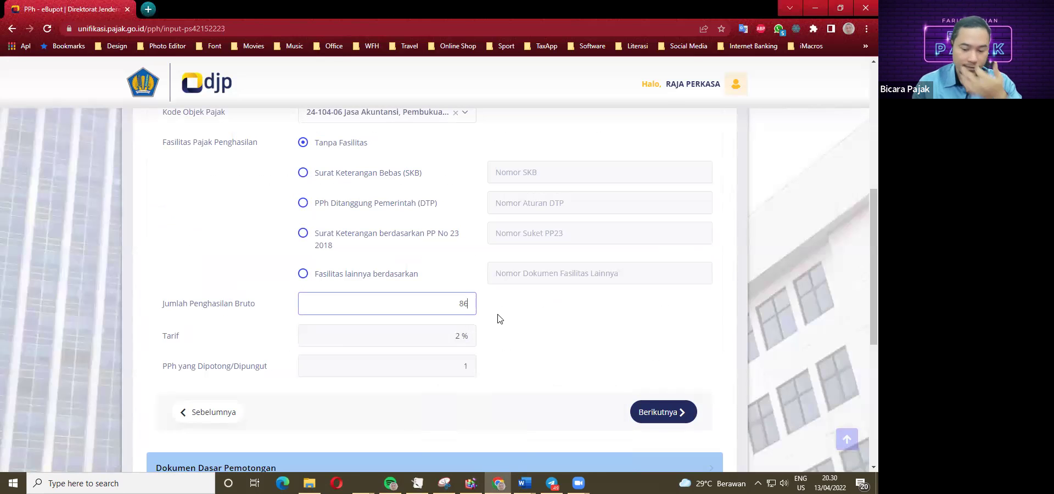
type(".978.210")
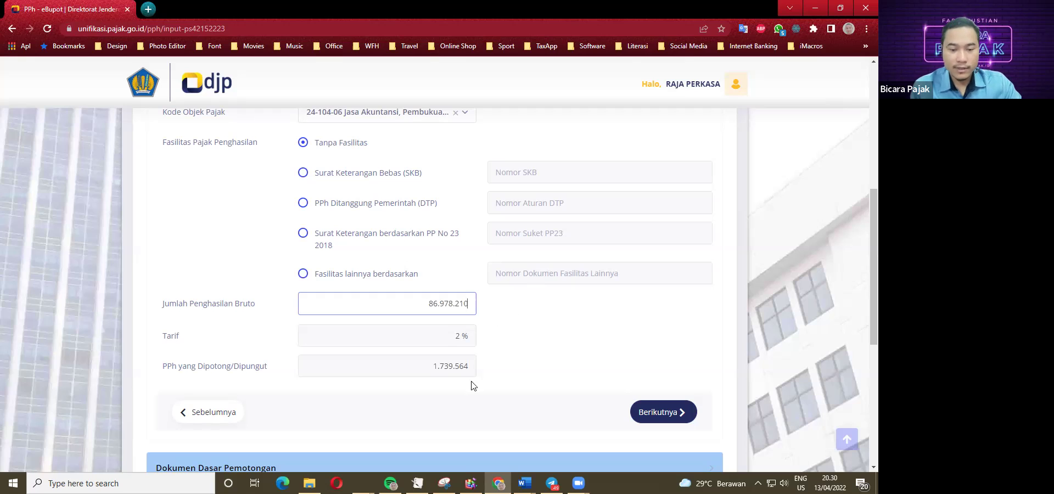
left_click(524, 482)
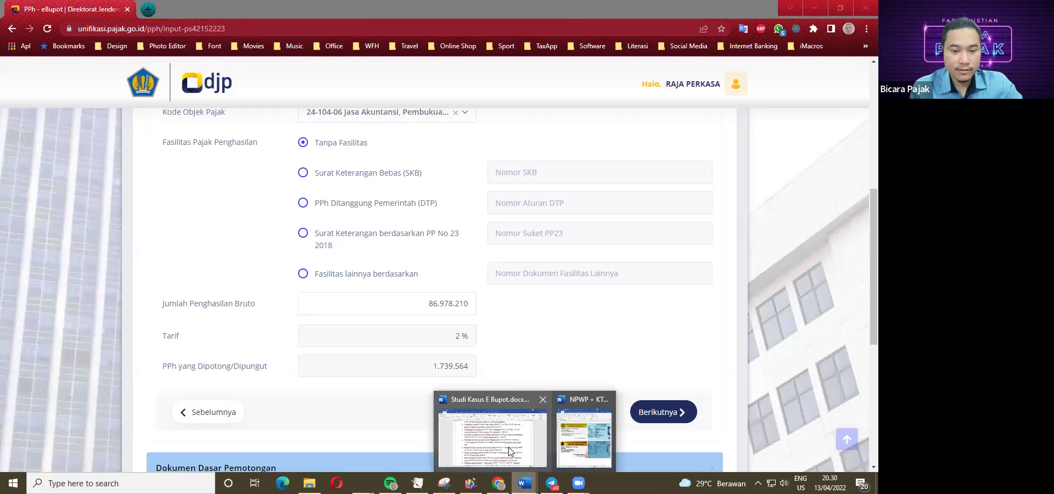
left_click(510, 450)
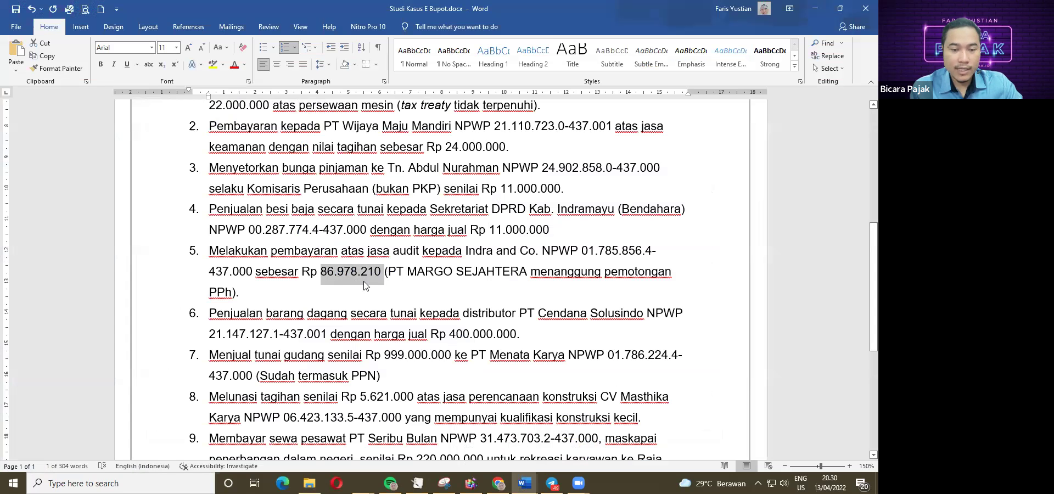
left_click(497, 483)
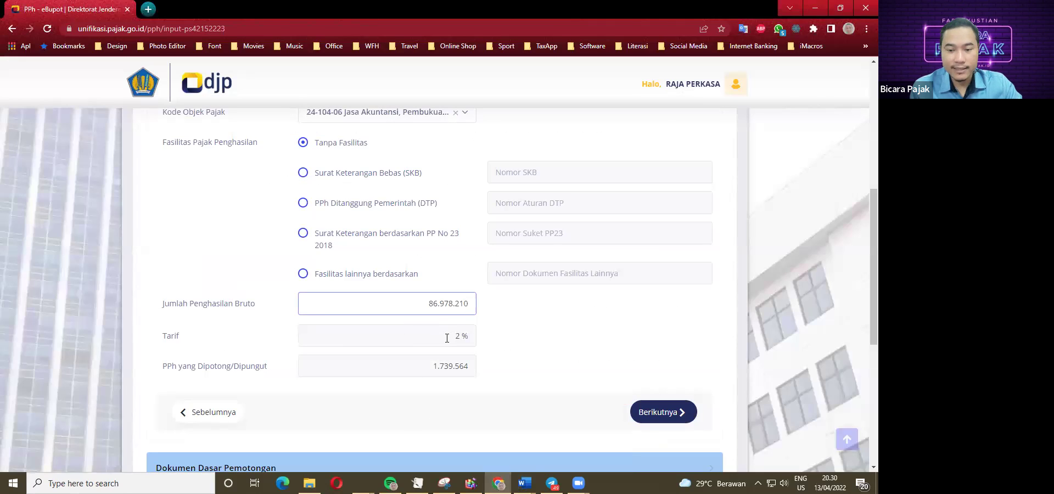
Add Surat Perjanjian no. 05/XX/2022 dated 13/04/2022 as the supporting document and proceed to signer identity.
left_click(664, 413)
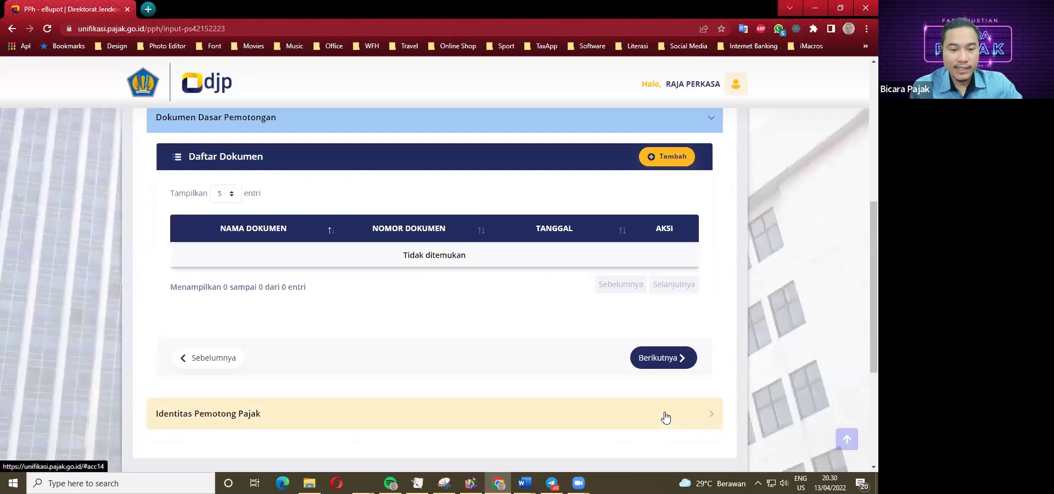
left_click(664, 161)
left_click(423, 226)
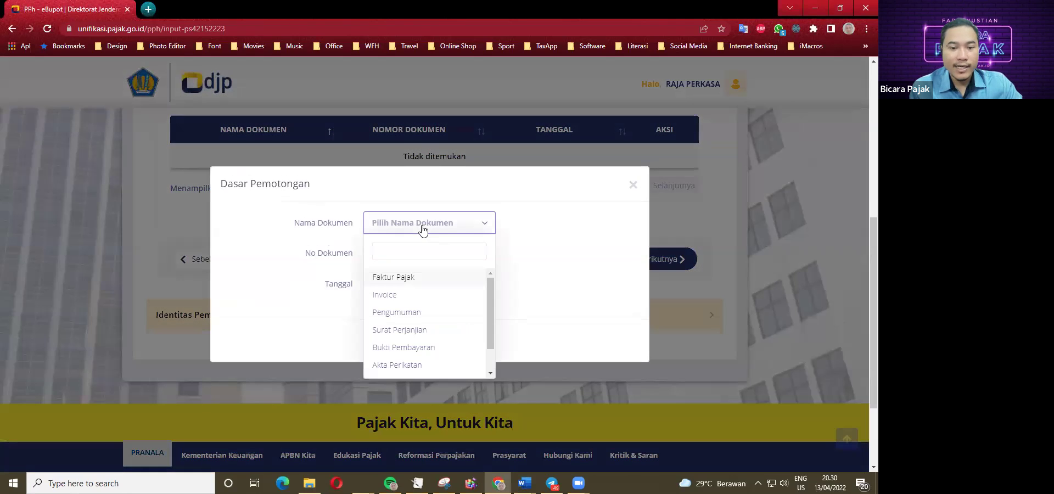
left_click(405, 331)
left_click(397, 256)
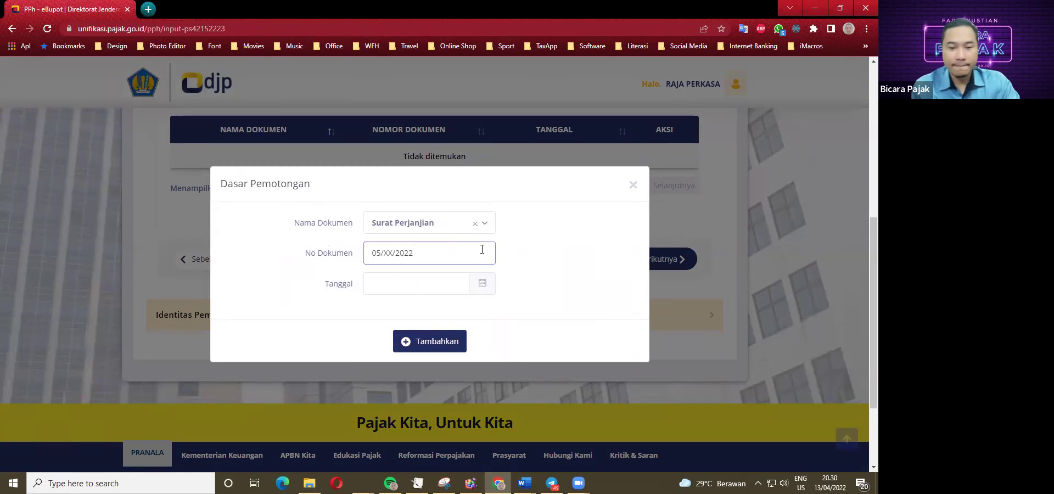
left_click(453, 285)
left_click(436, 375)
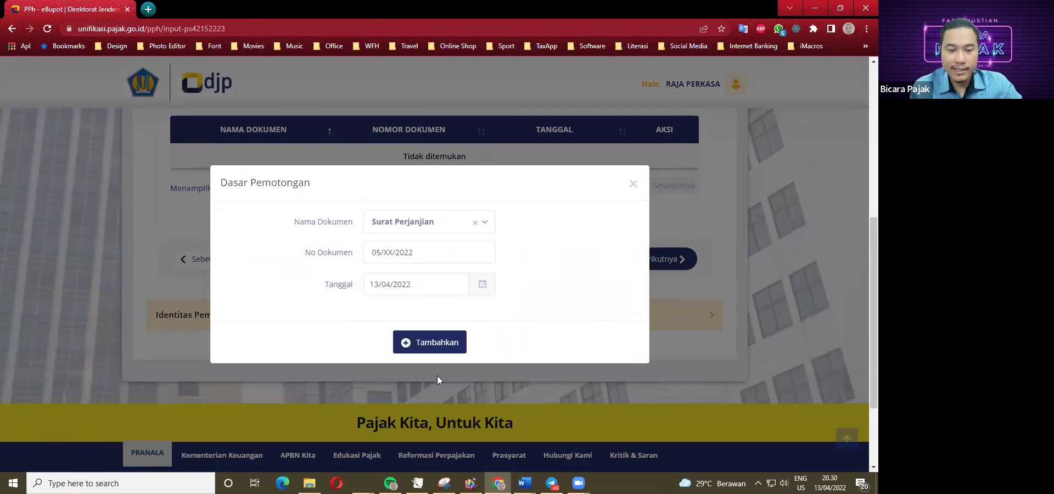
left_click(432, 349)
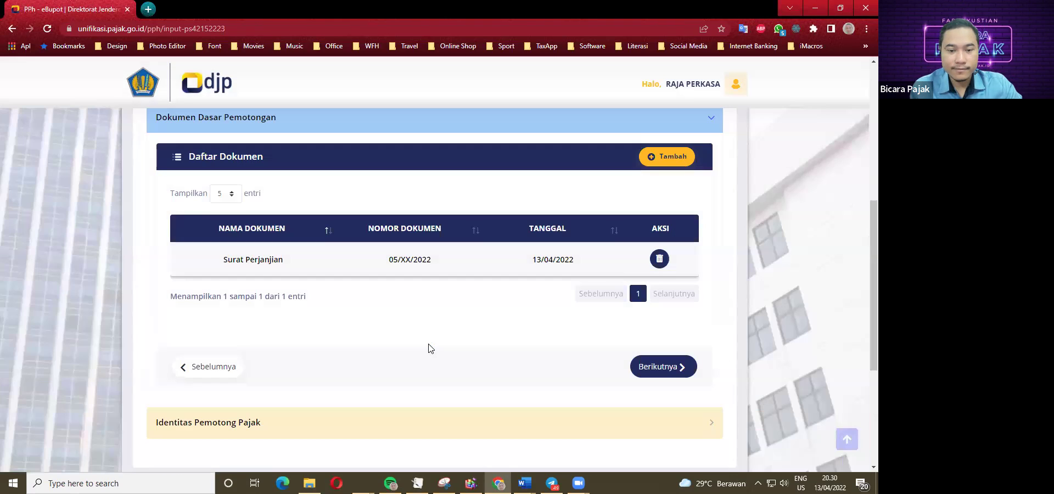
scroll(430, 348, "down", 3)
left_click(668, 208)
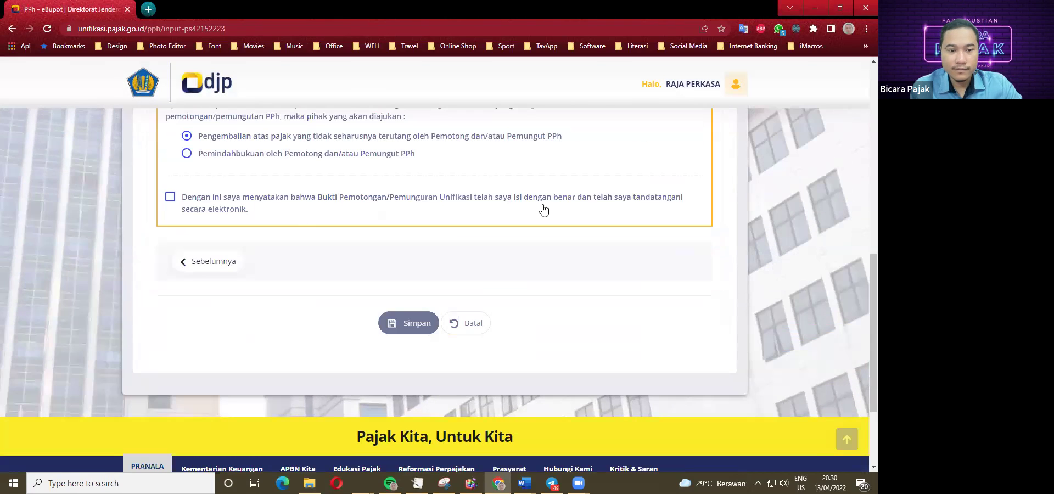
Tick the declaration, sign as Pengurus with the chosen signer, save the slip and decline another one.
scroll(329, 230, "up", 1)
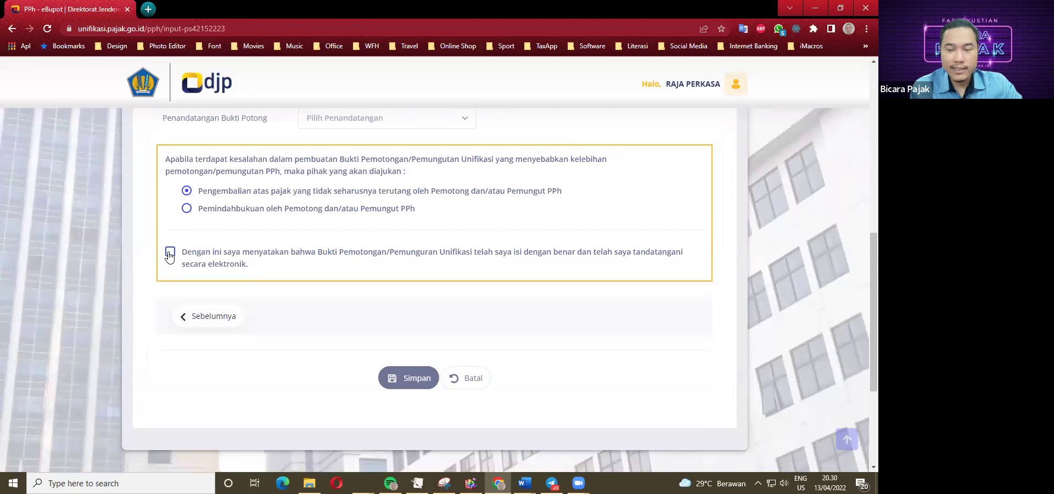
left_click(170, 254)
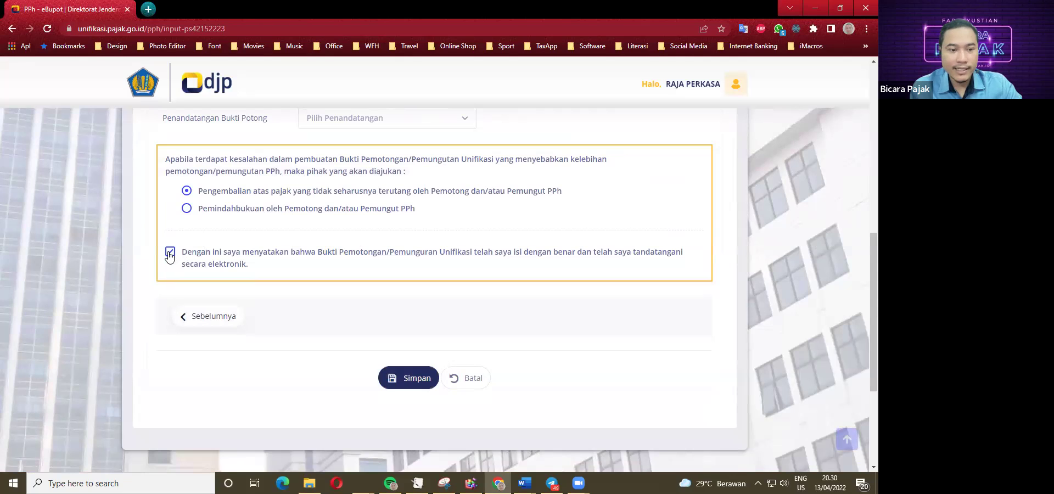
left_click(411, 379)
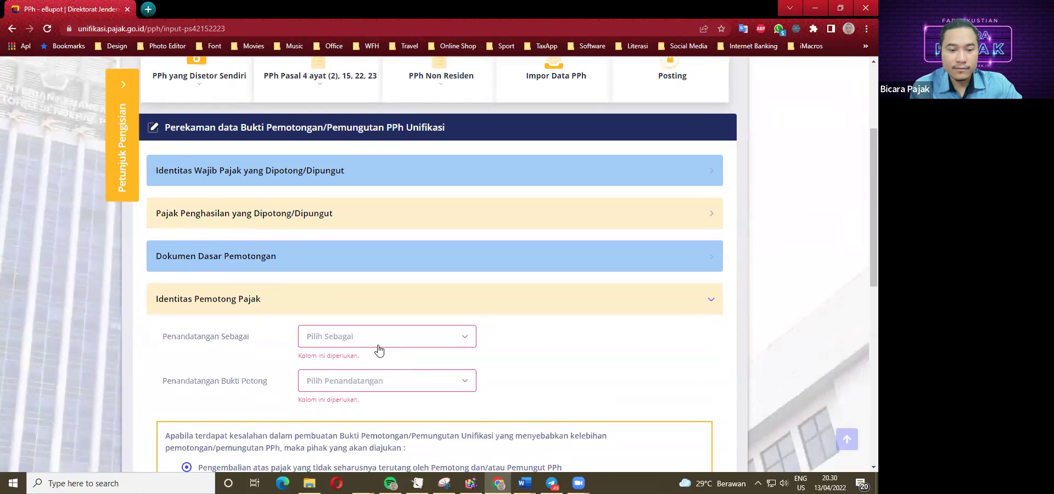
left_click(372, 342)
left_click(324, 391)
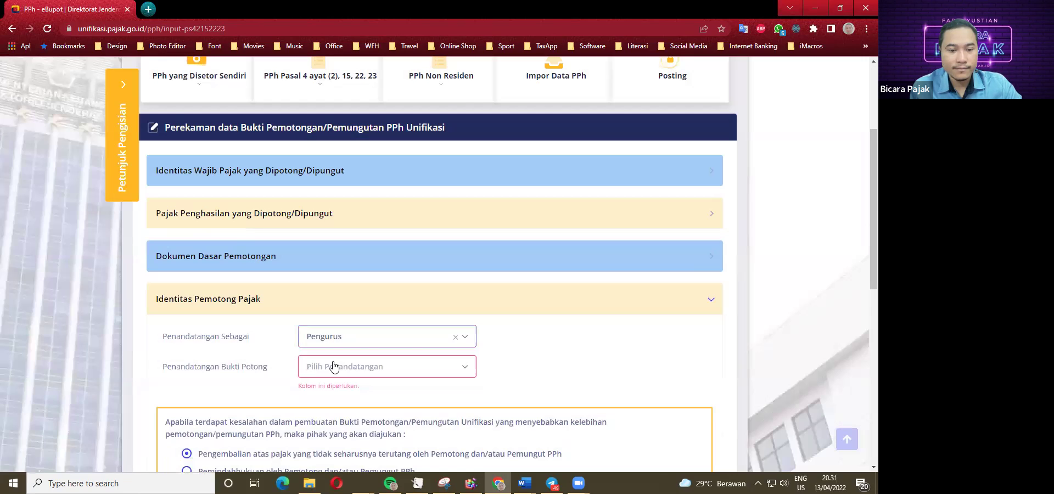
left_click(332, 364)
left_click(317, 421)
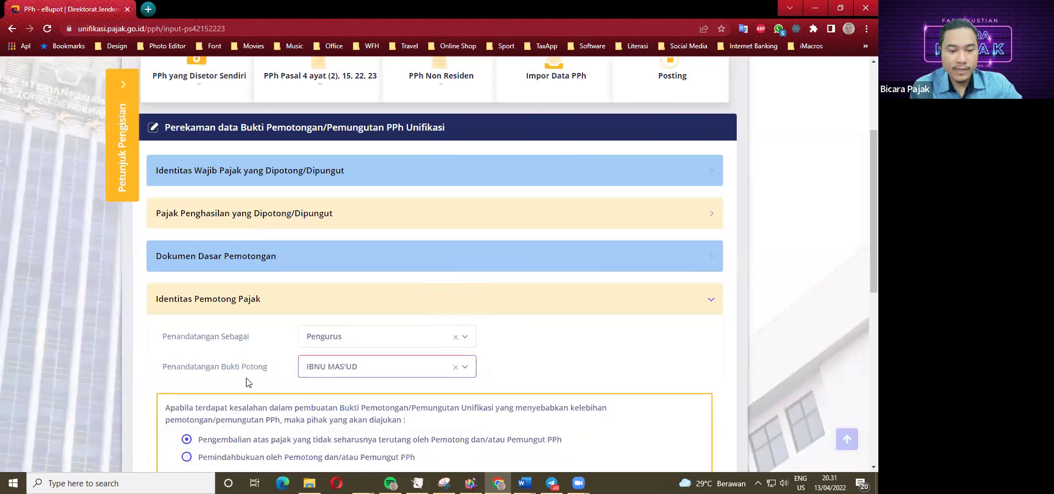
scroll(247, 382, "down", 4)
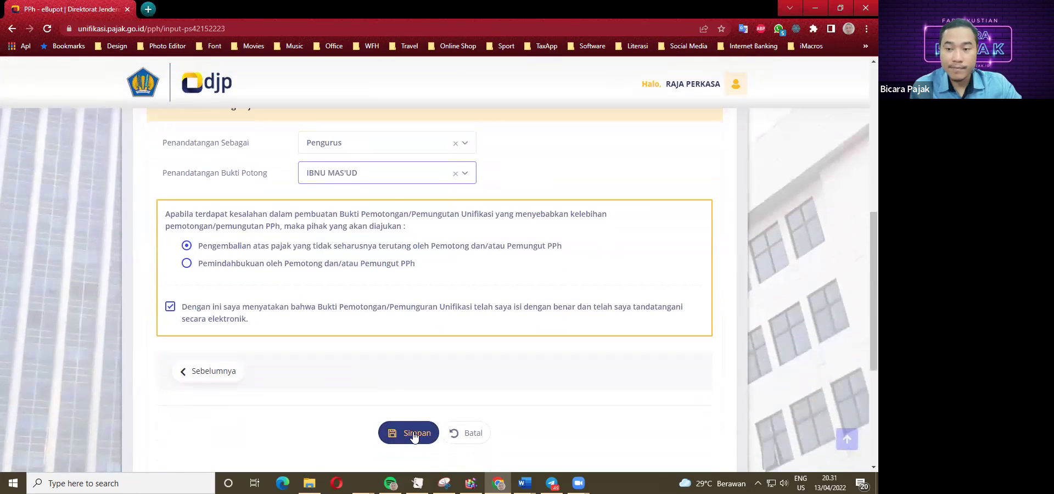
left_click(414, 434)
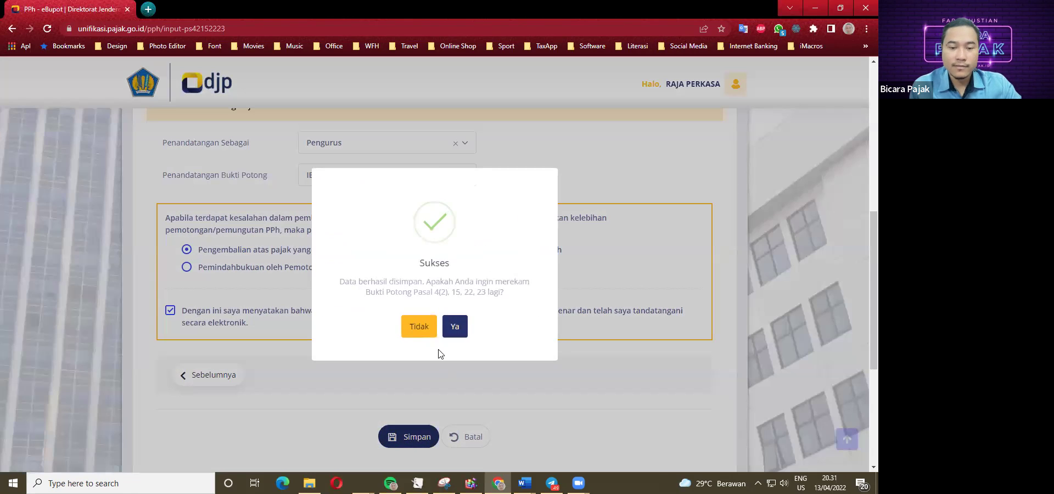
left_click(420, 327)
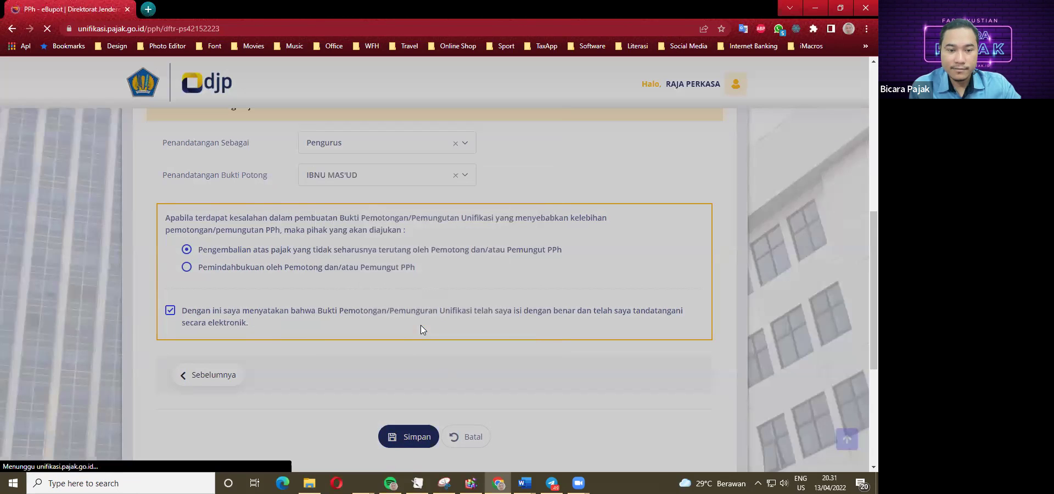
scroll(368, 313, "down", 4)
scroll(358, 310, "down", 2)
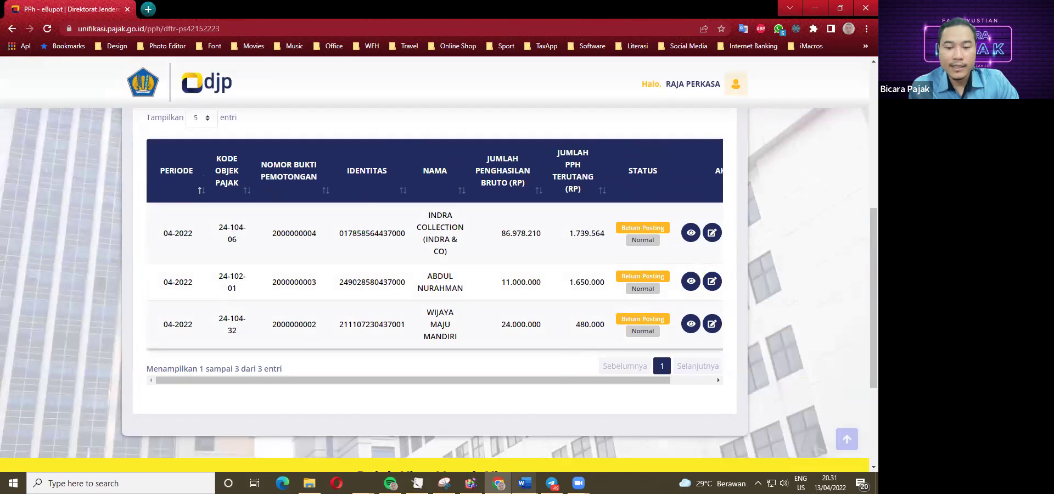
Bring the case study forward and mark item 6 as the next transaction.
mouse_move(524, 483)
left_click(470, 423)
scroll(239, 336, "down", 1)
left_click(236, 276)
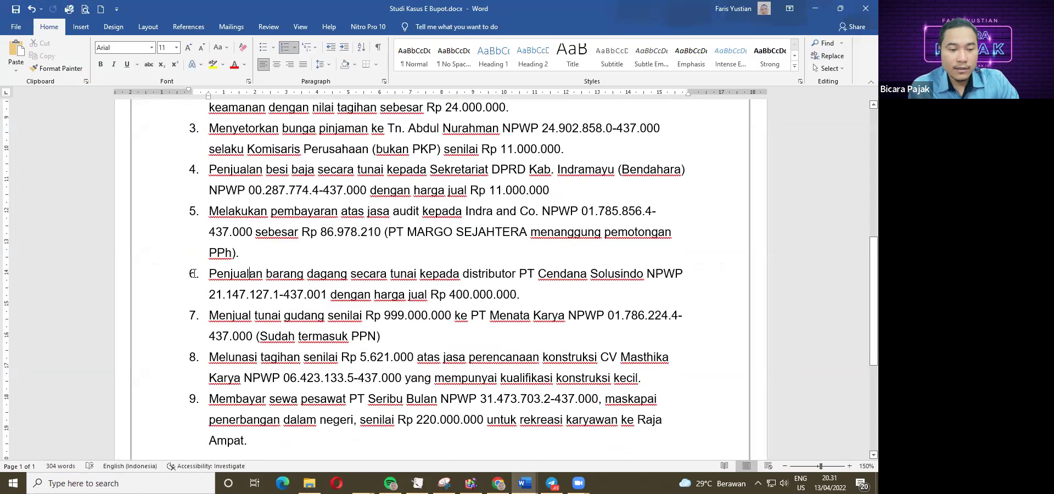
Scroll through the case study's numbered transactions, then switch back to the e-Bupot slip list.
scroll(193, 274, "down", 1)
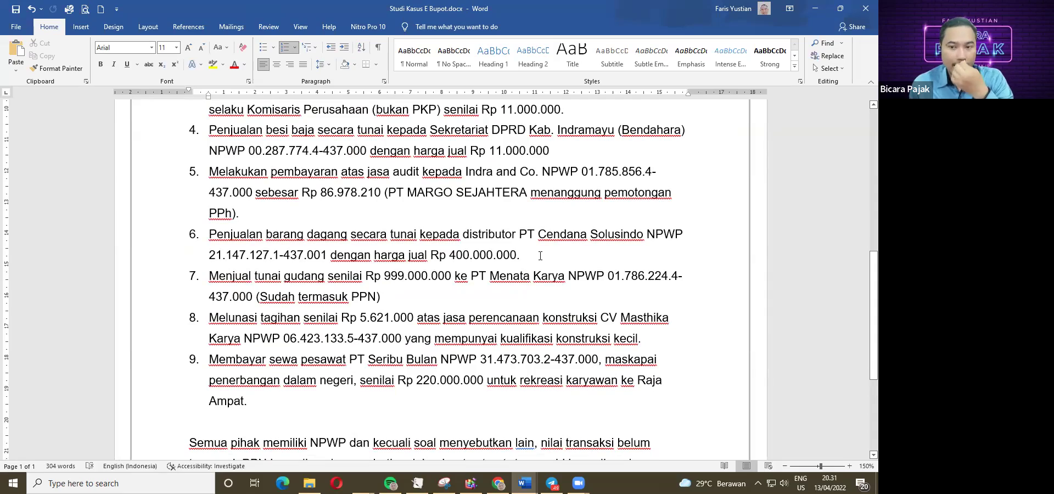
scroll(488, 287, "up", 10)
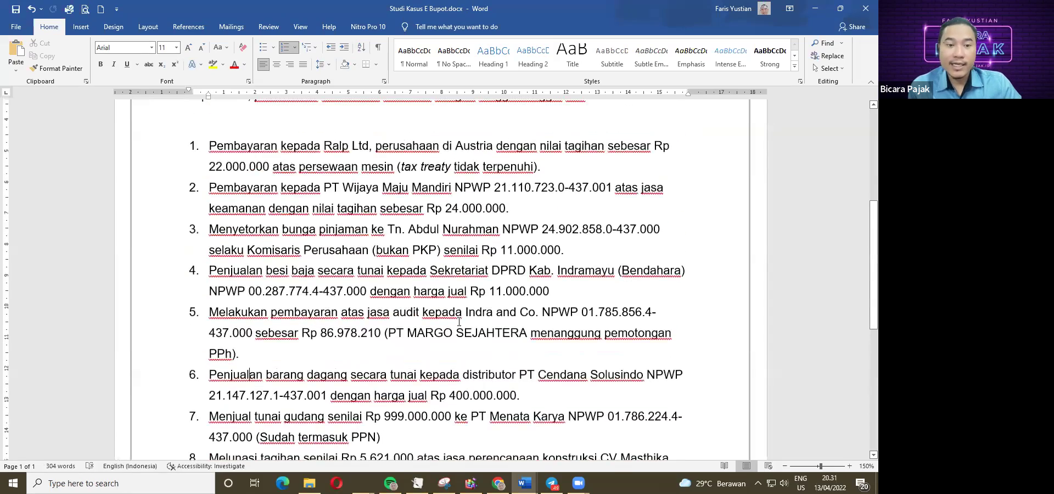
scroll(301, 269, "down", 5)
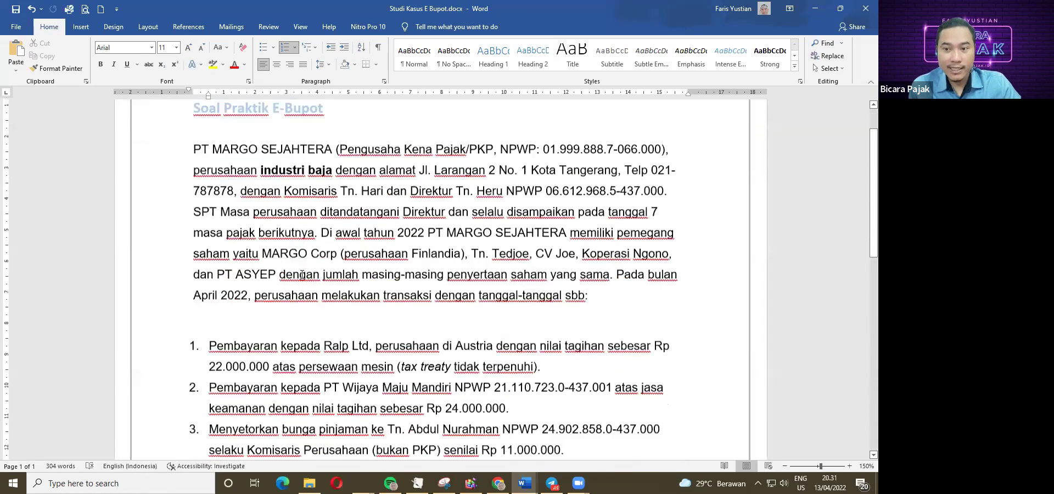
scroll(313, 307, "down", 3)
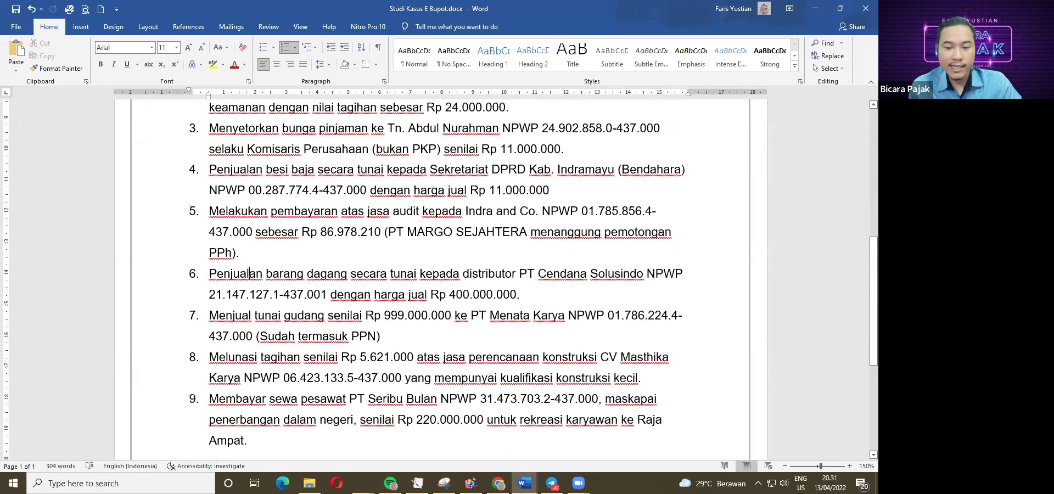
key("alt+Tab")
scroll(280, 310, "up", 6)
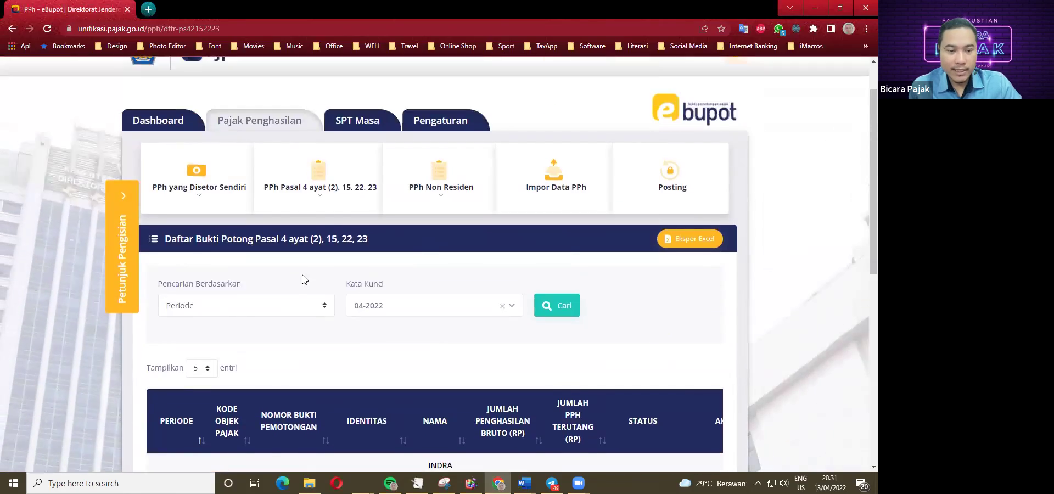
Start another Pasal 4(2), 15, 22, 23 withholding slip with tax year 2022.
left_click(322, 254)
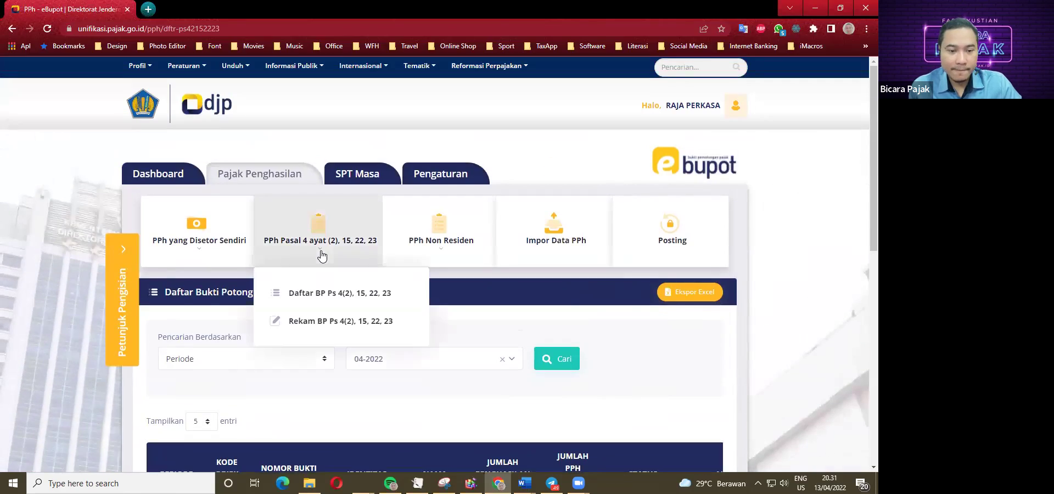
left_click(322, 322)
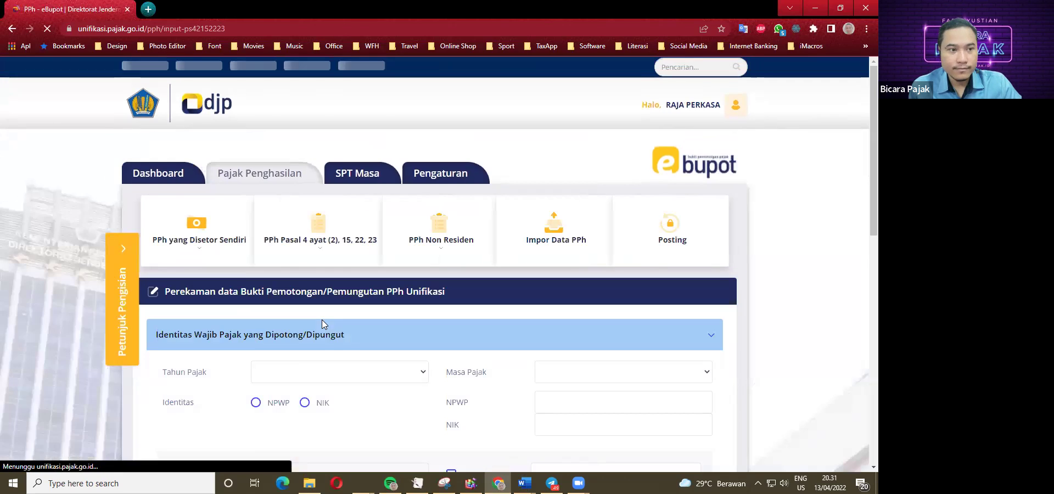
scroll(323, 324, "down", 1)
left_click(312, 318)
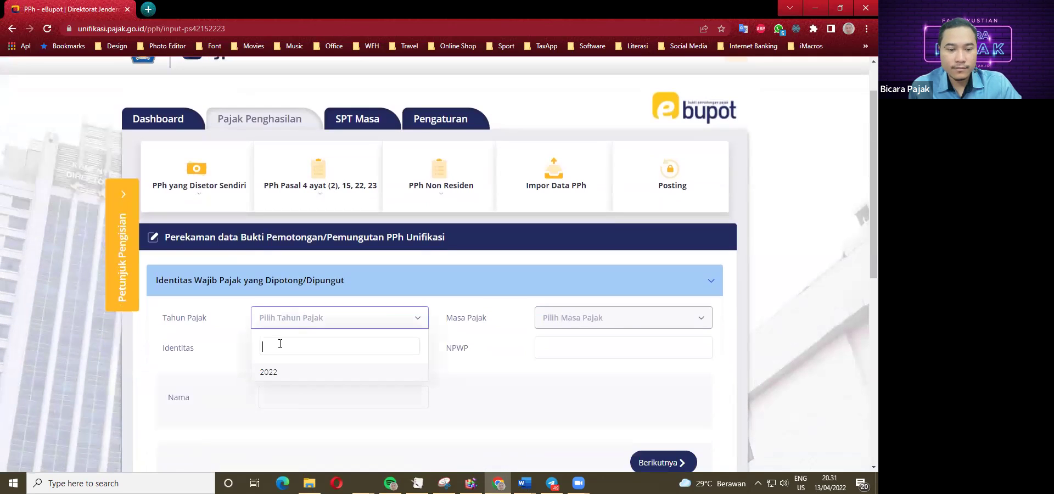
left_click(267, 373)
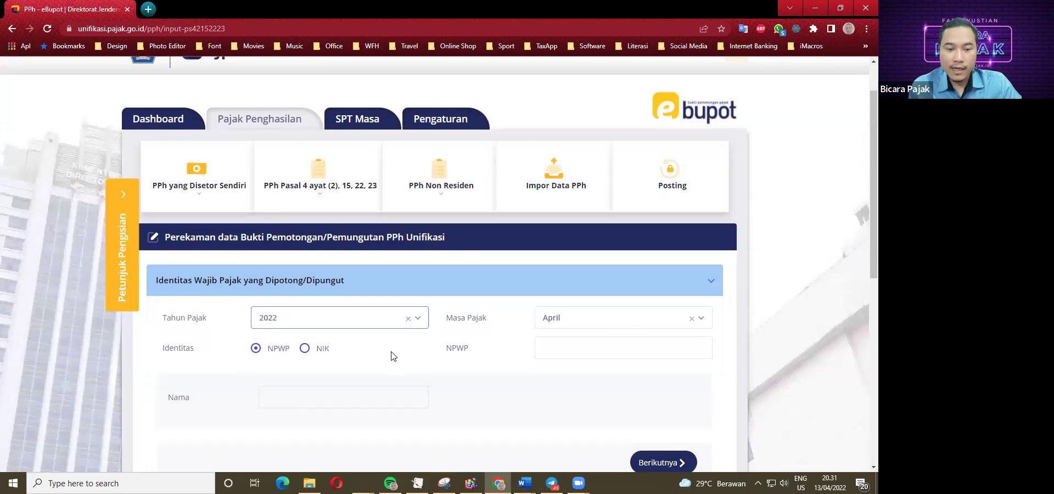
scroll(393, 356, "down", 3)
Copy item 6's distributor NPWP from the case study and paste it into the NPWP field.
left_click(524, 482)
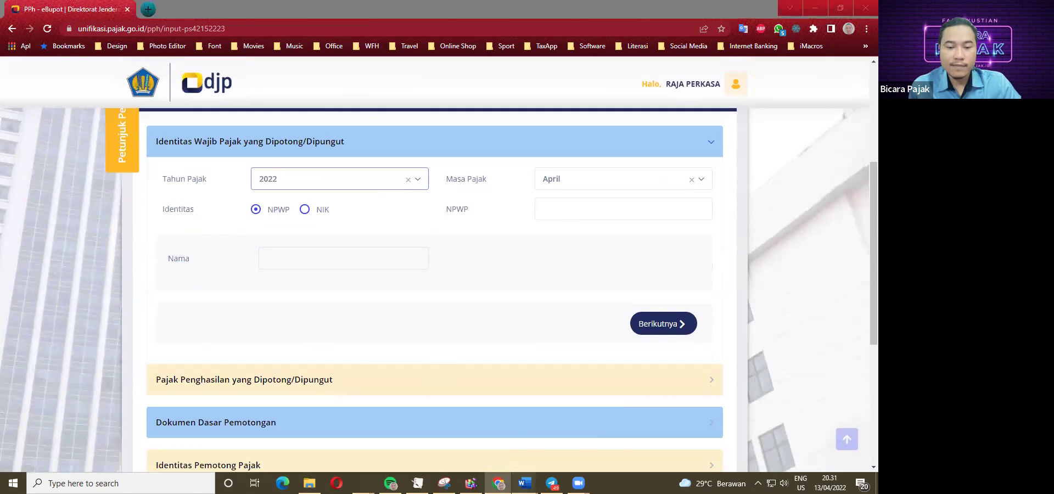
left_click(535, 447)
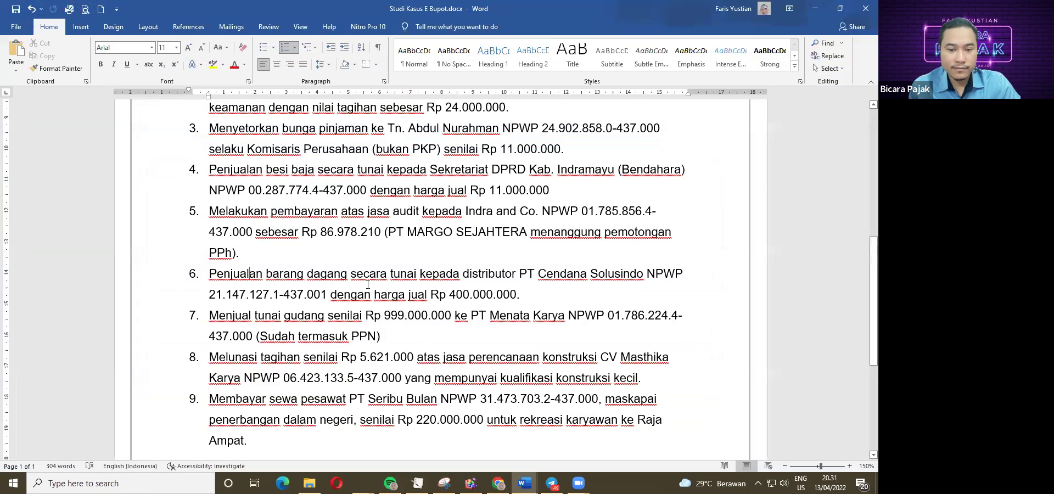
left_click_drag(210, 294, 329, 295)
key("ctrl+c")
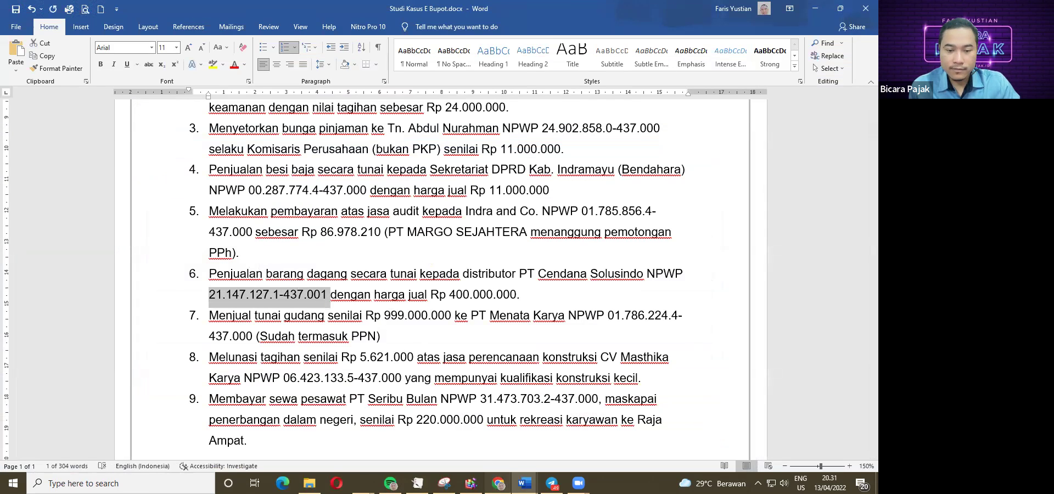
left_click(497, 483)
left_click(581, 208)
key("ctrl+v")
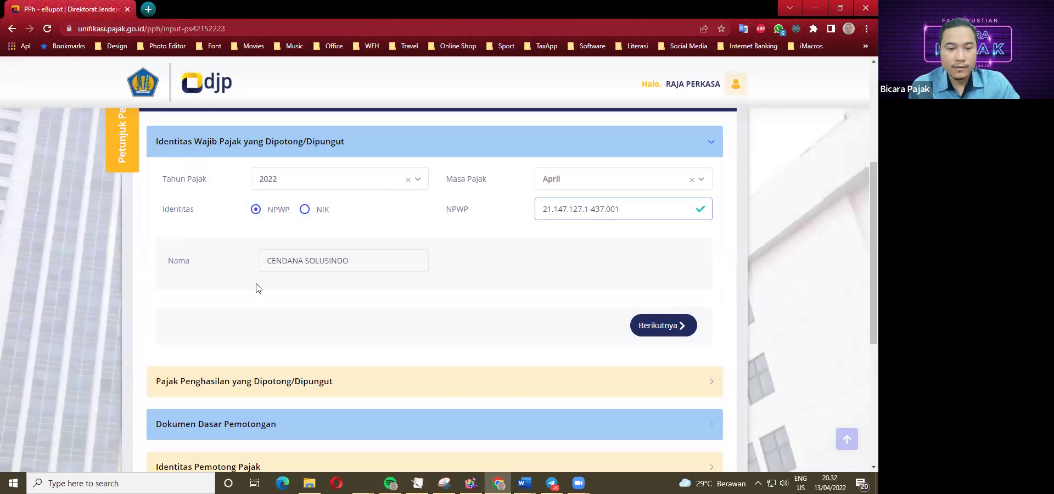
scroll(604, 275, "down", 2)
Set the tax object code to 22-100-08 in the income tax section.
left_click(664, 219)
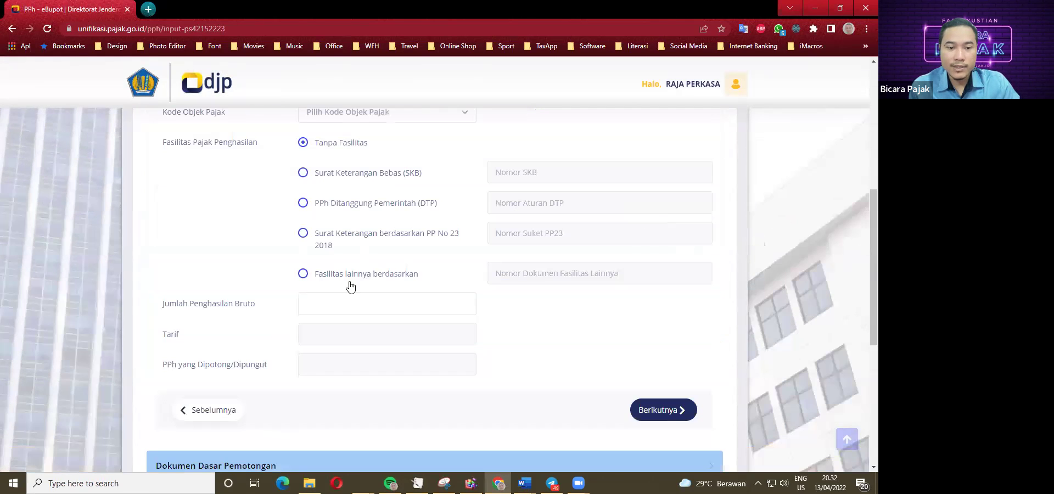
left_click(384, 167)
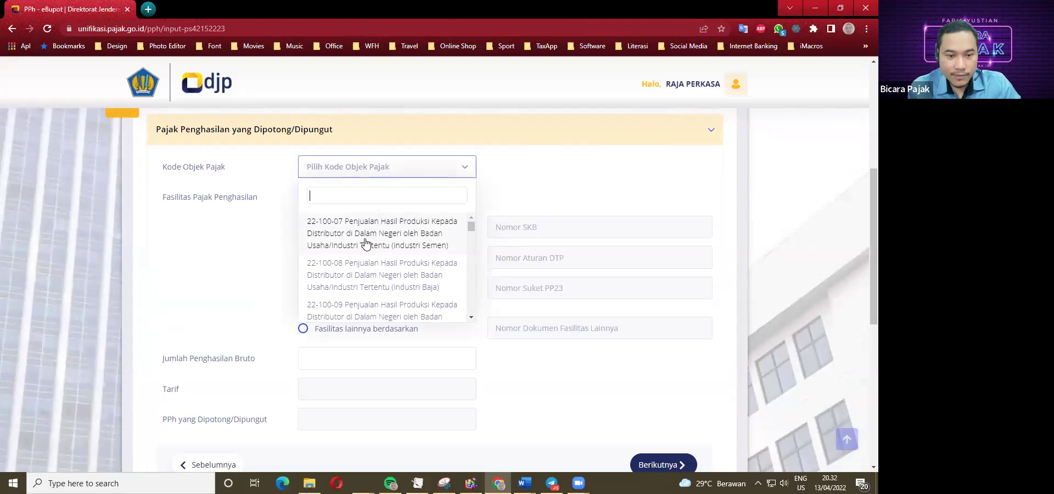
scroll(364, 283, "down", 2)
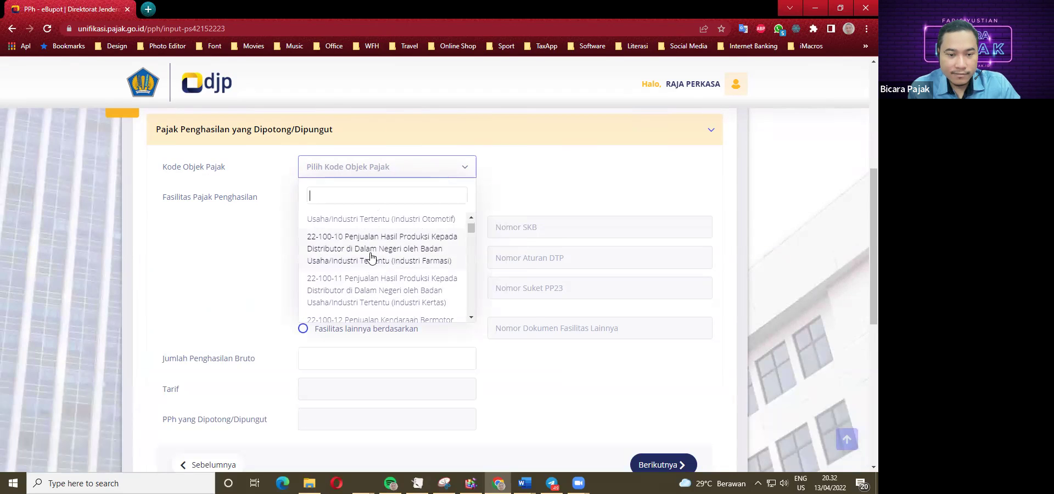
scroll(376, 295, "up", 1)
scroll(377, 296, "down", 1)
scroll(384, 267, "up", 3)
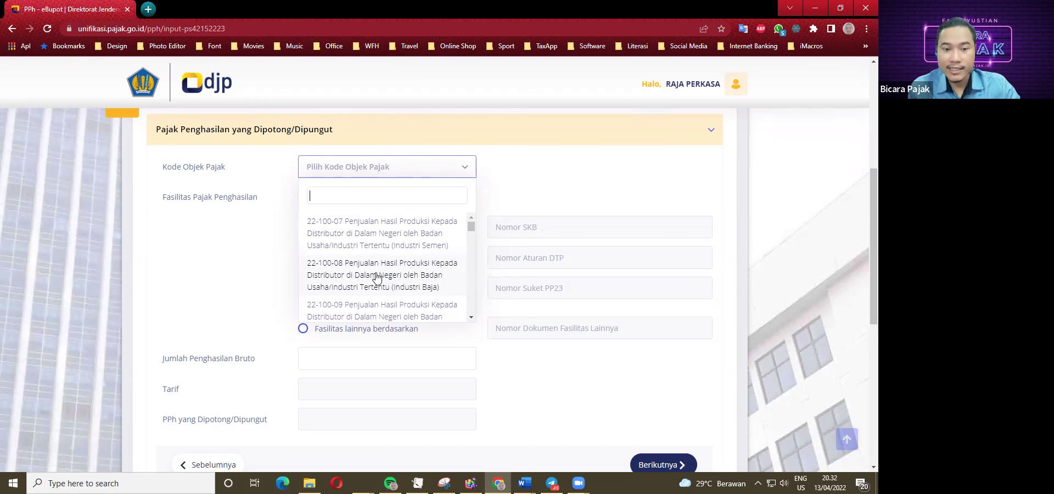
left_click(393, 278)
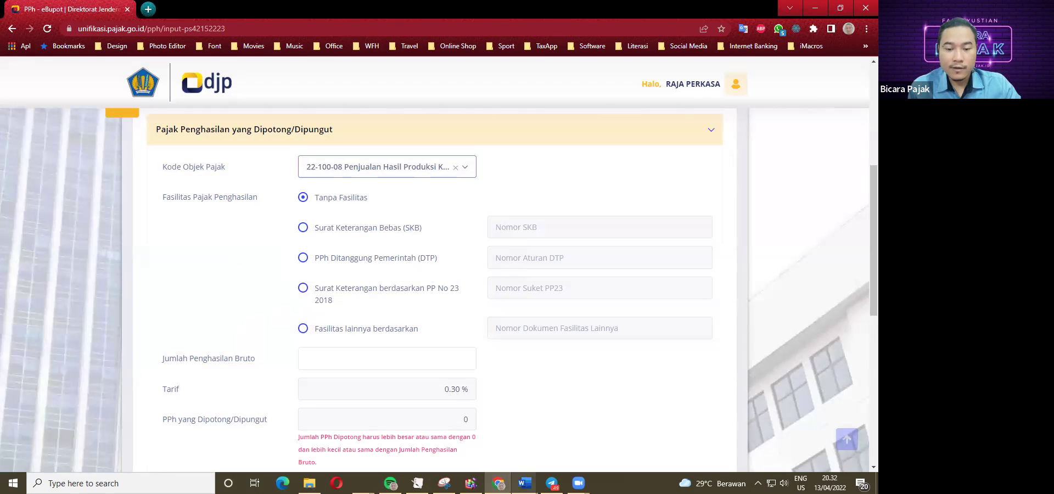
Check case 6 and enter gross income 400.000.000, yielding 1.200.000 withheld at 0.30%.
left_click(524, 482)
left_click(530, 458)
double_click(261, 297)
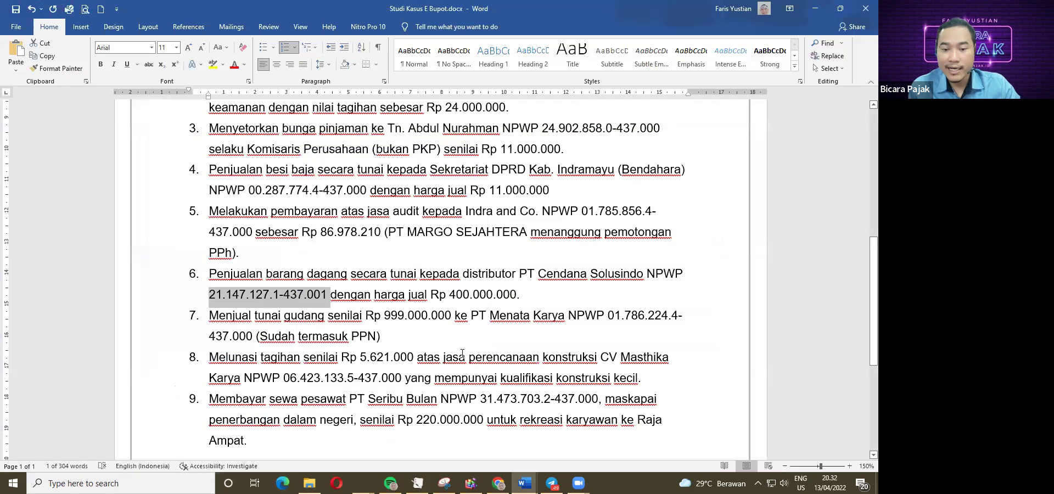
key("alt+Tab")
left_click(437, 363)
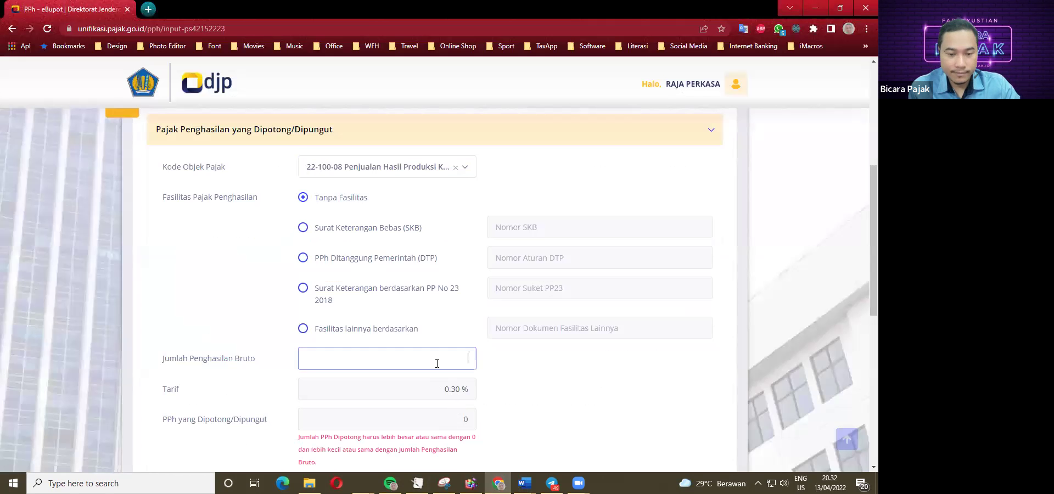
type("400.000.000")
key("Tab")
scroll(470, 391, "down", 1)
key("Tab")
key("Tab")
scroll(511, 368, "down", 1)
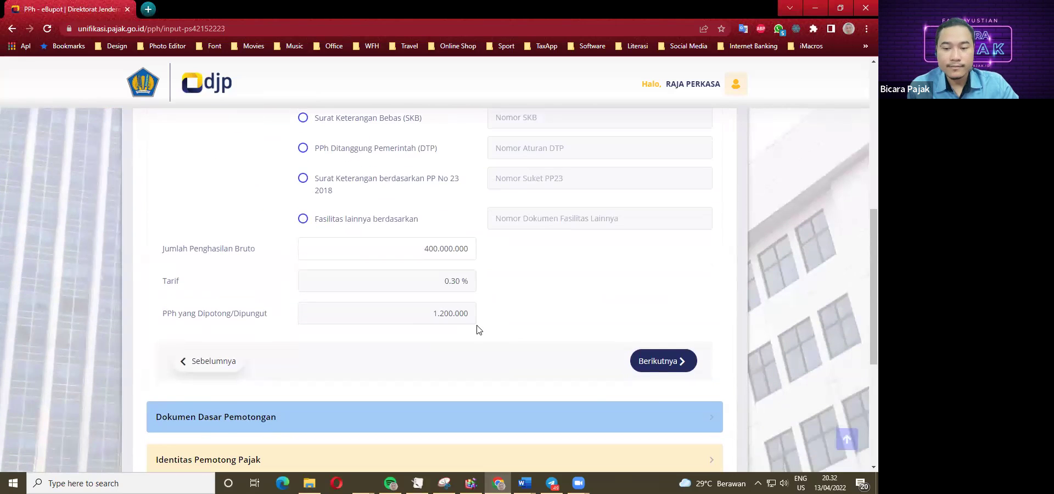
left_click(655, 362)
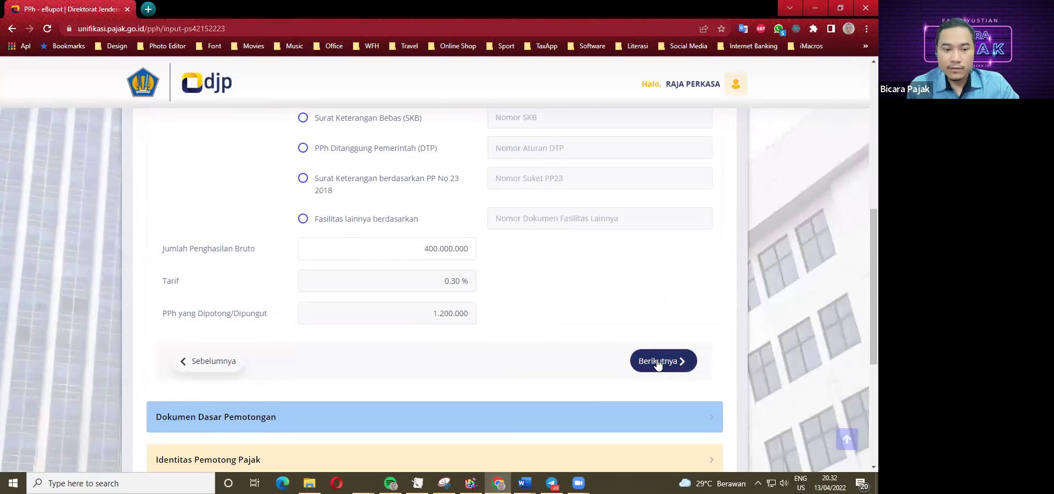
Add Faktur Pajak no. 010.900.22.0000000001 dated 13/04/2022 to the basis documents list.
scroll(655, 176, "up", 1)
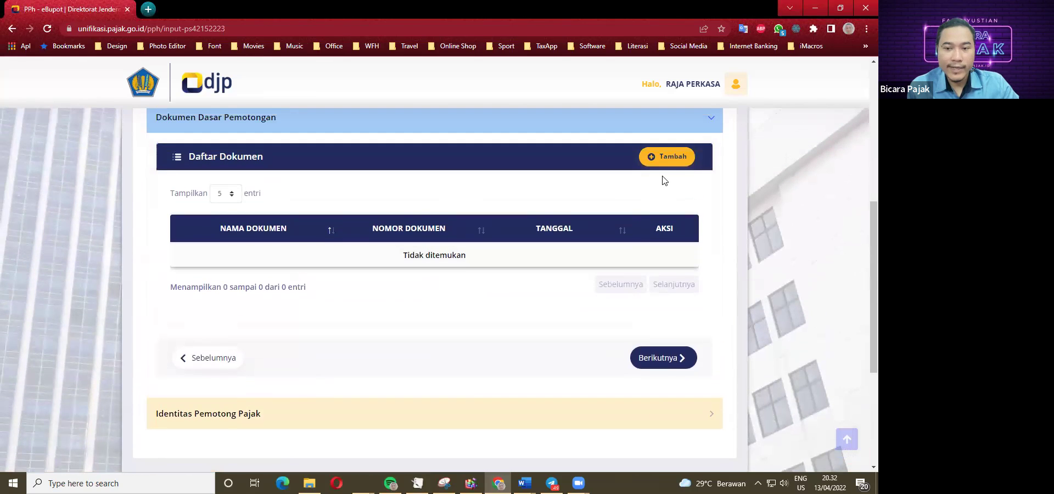
left_click(670, 159)
left_click(417, 225)
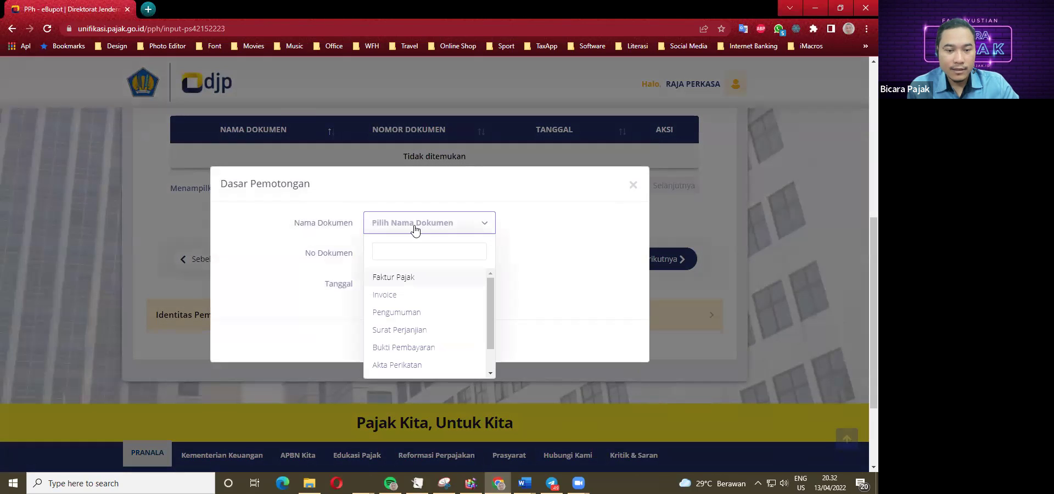
left_click(392, 277)
left_click(398, 254)
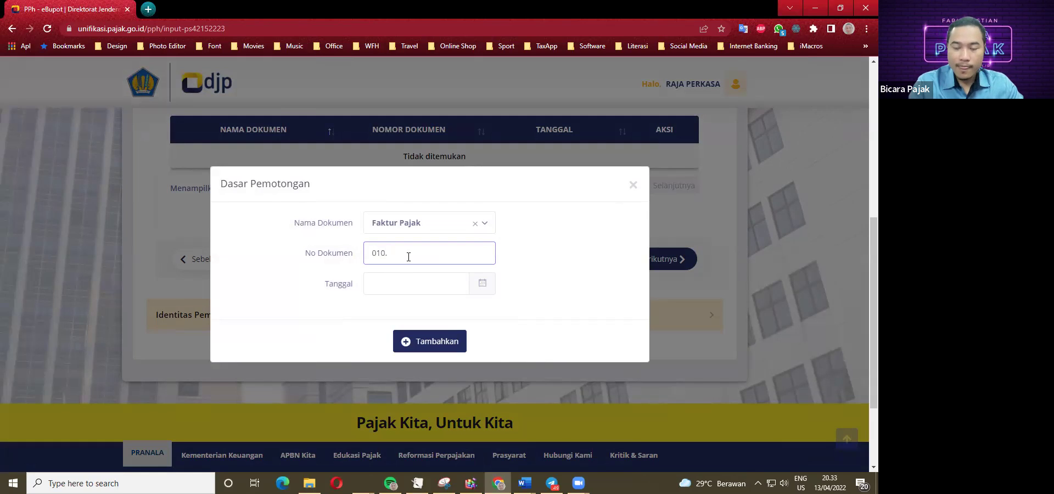
type("010.900")
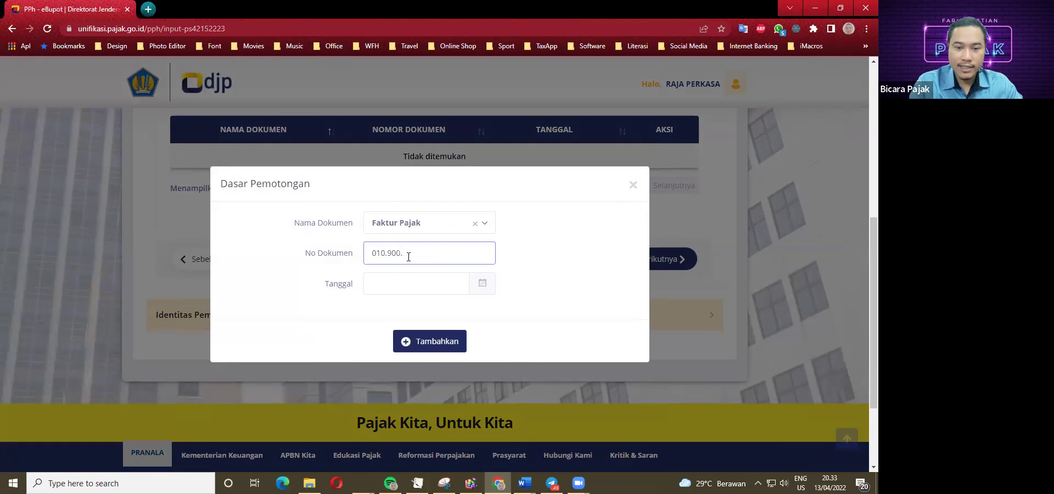
type(".22.0000000001")
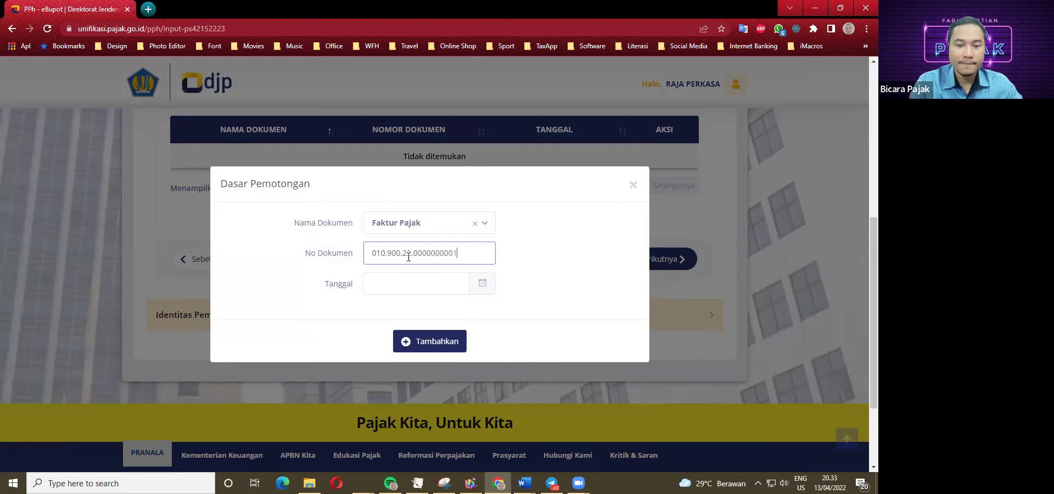
left_click(434, 284)
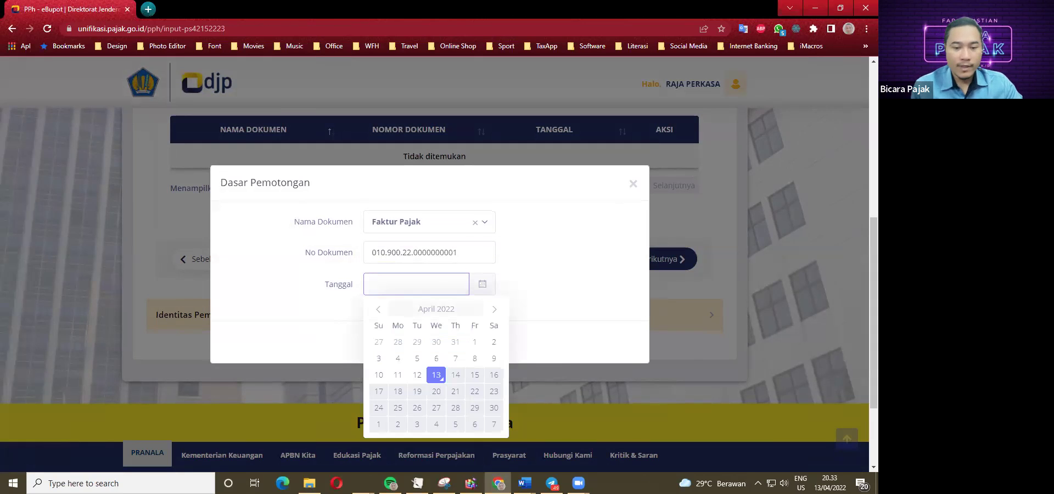
left_click(437, 376)
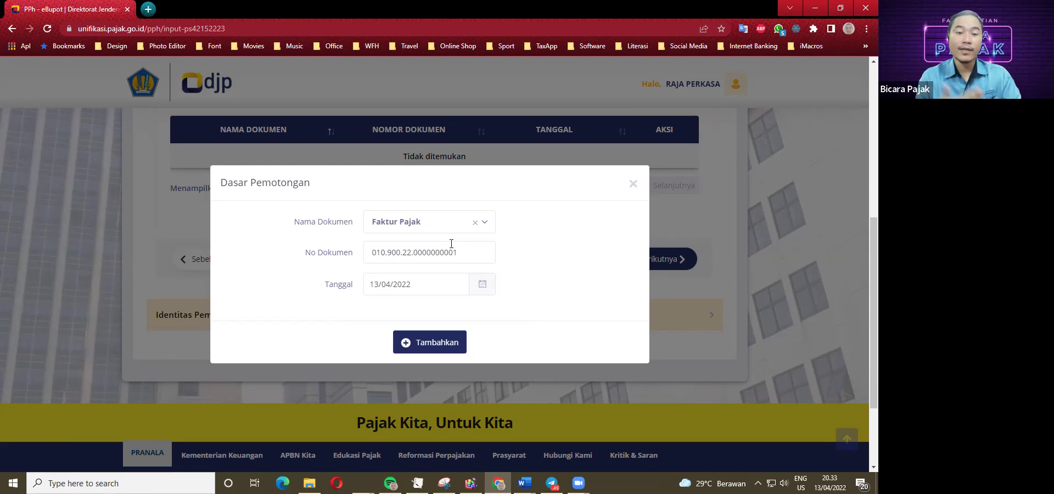
left_click(430, 346)
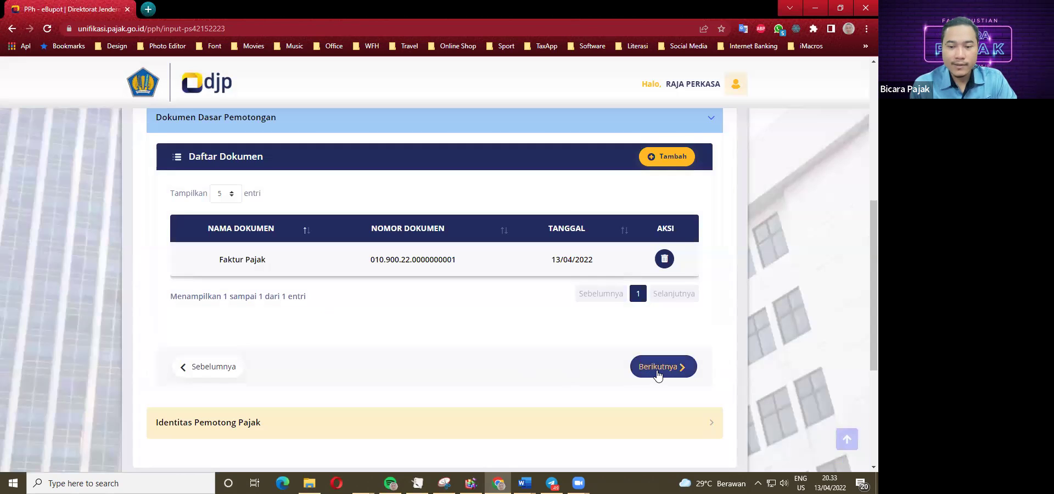
Sign as Pengurus with the company's signatory, accept the declaration, save, and decline another slip.
left_click(658, 372)
left_click(356, 197)
left_click(325, 252)
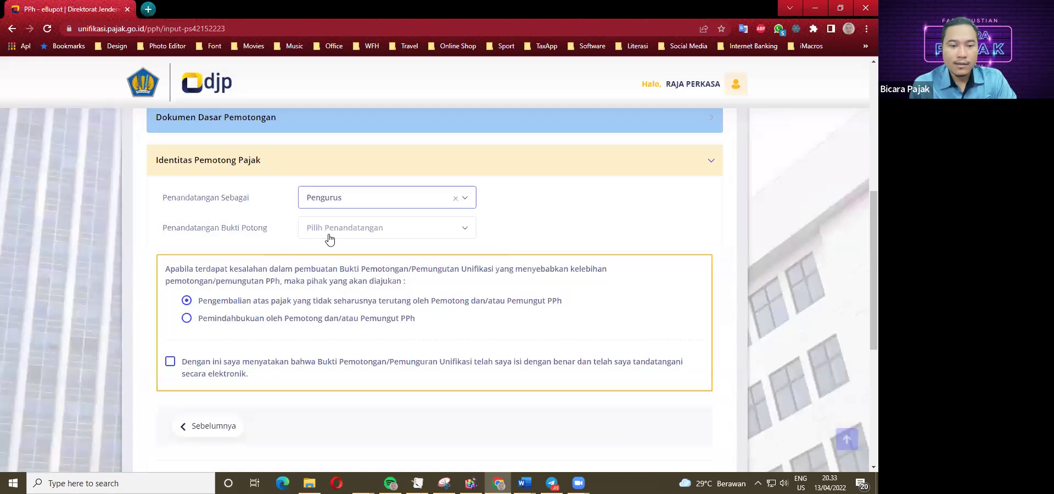
left_click(328, 235)
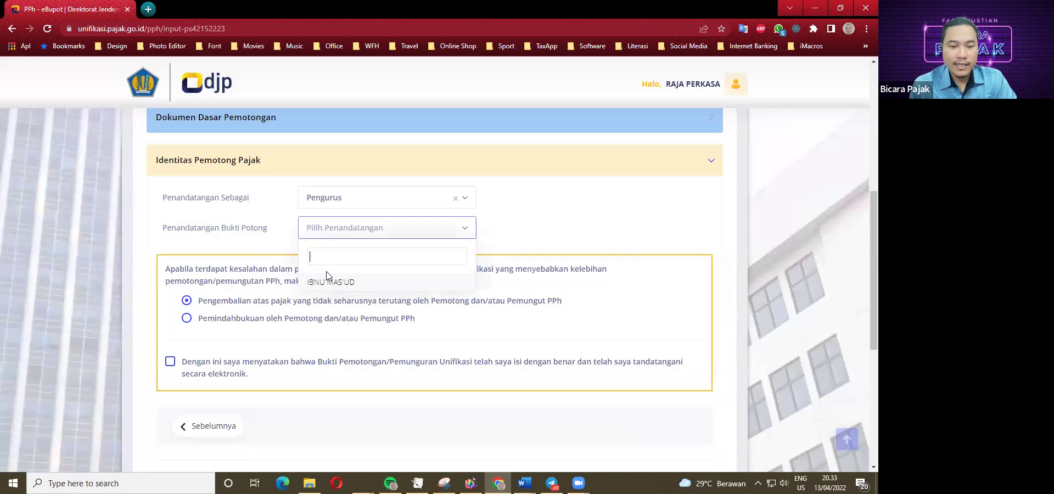
left_click(328, 282)
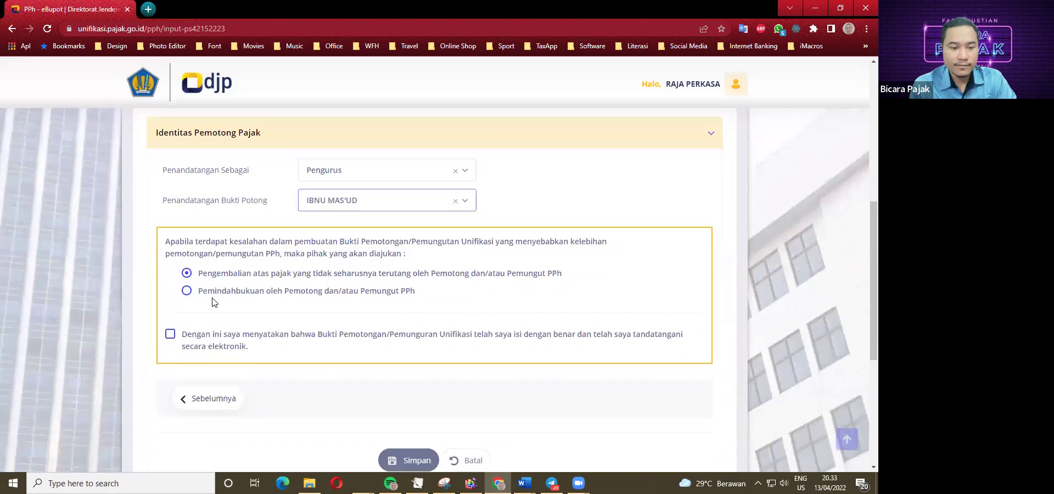
scroll(204, 262, "down", 1)
left_click(170, 307)
scroll(274, 356, "down", 1)
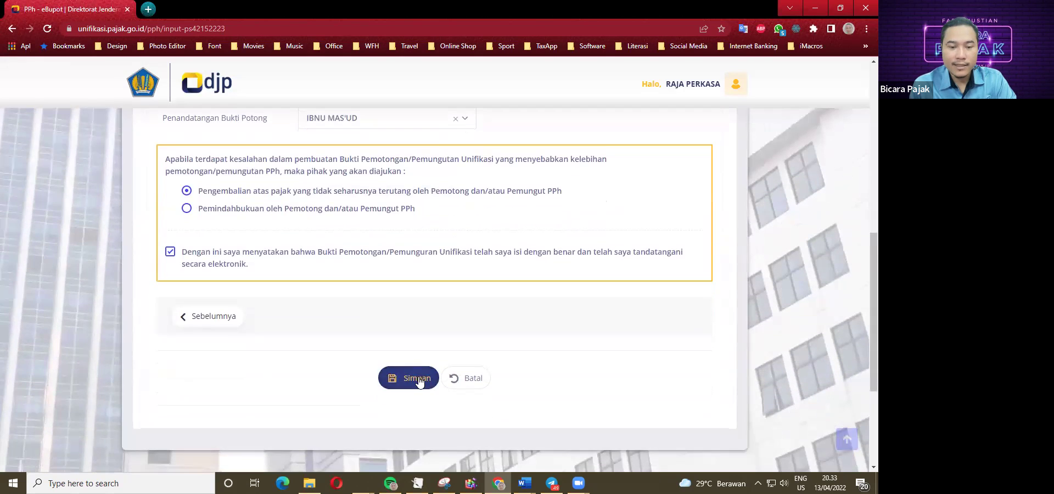
left_click(417, 380)
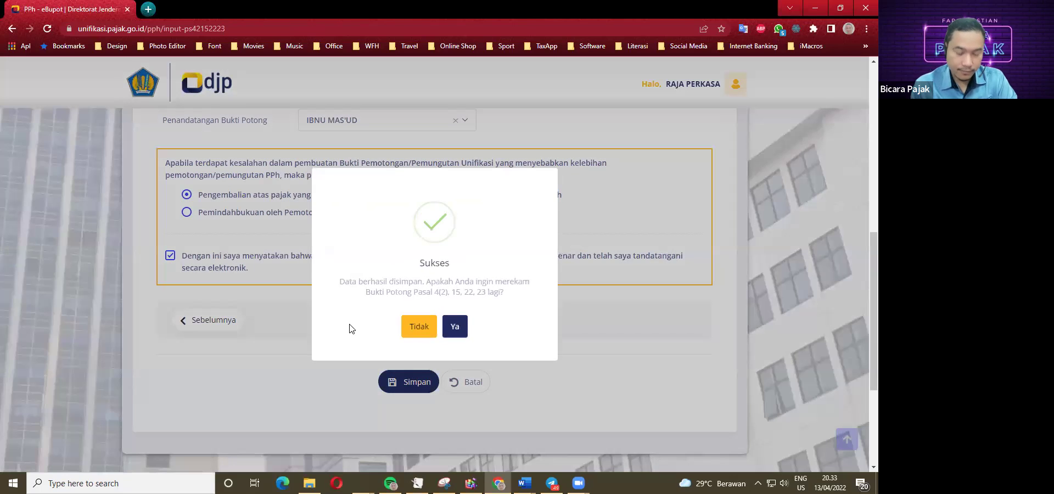
left_click(423, 330)
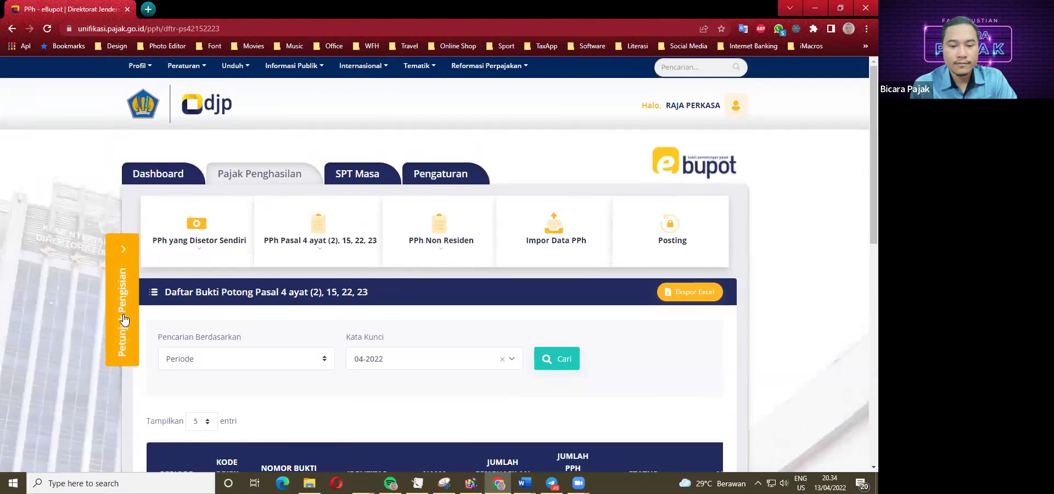
Mute the speakers from the taskbar volume control.
scroll(219, 334, "down", 1)
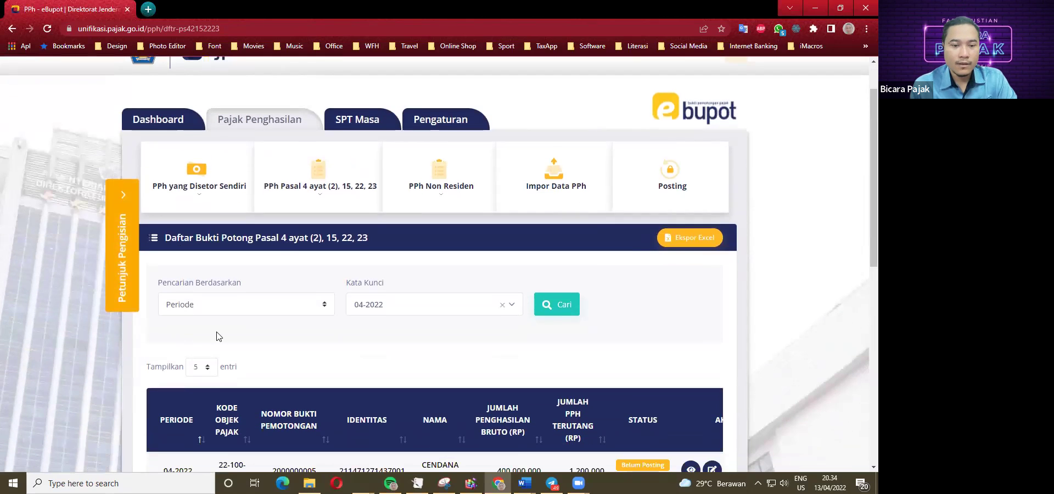
left_click(783, 483)
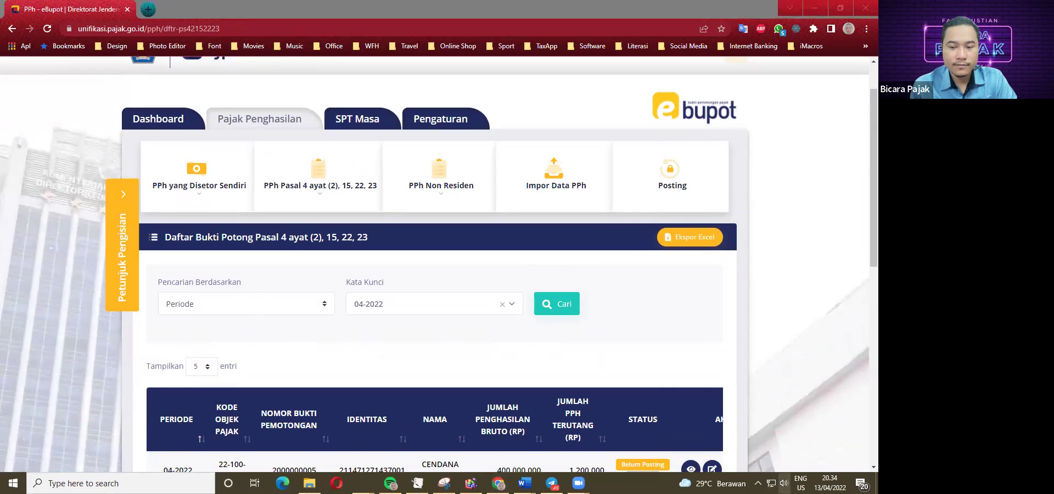
left_click(700, 457)
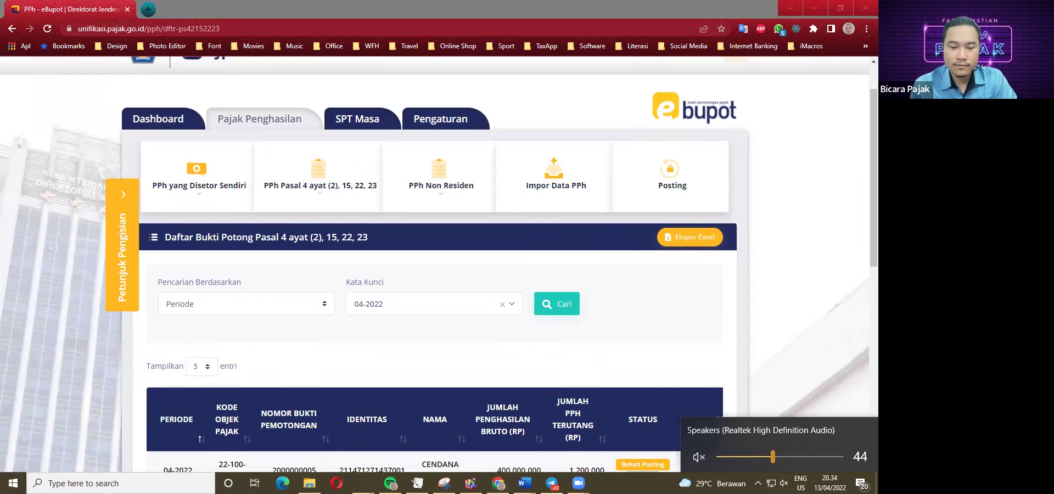
left_click(811, 372)
Review the four unposted April 2022 slips, then bring up Studi Kasus E Bupot.docx.
scroll(189, 346, "down", 3)
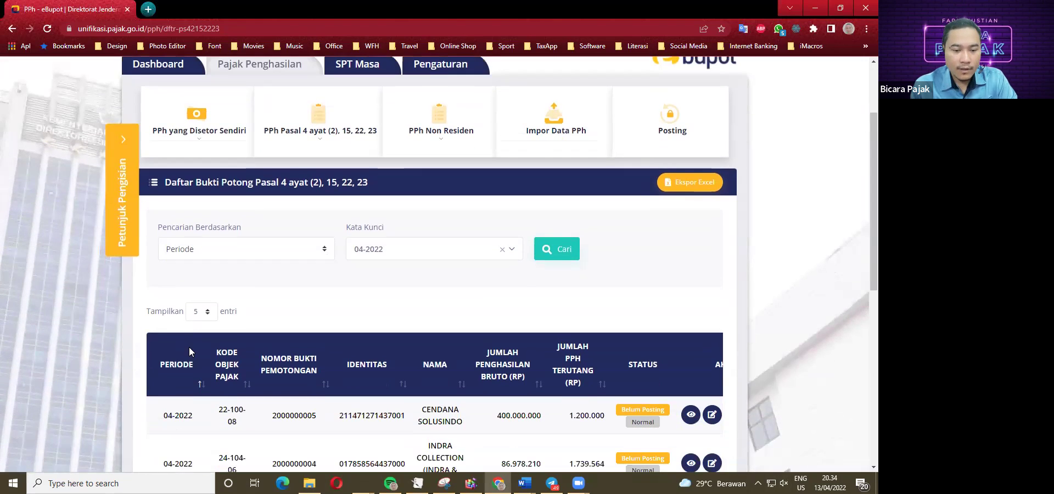
scroll(380, 330, "down", 1)
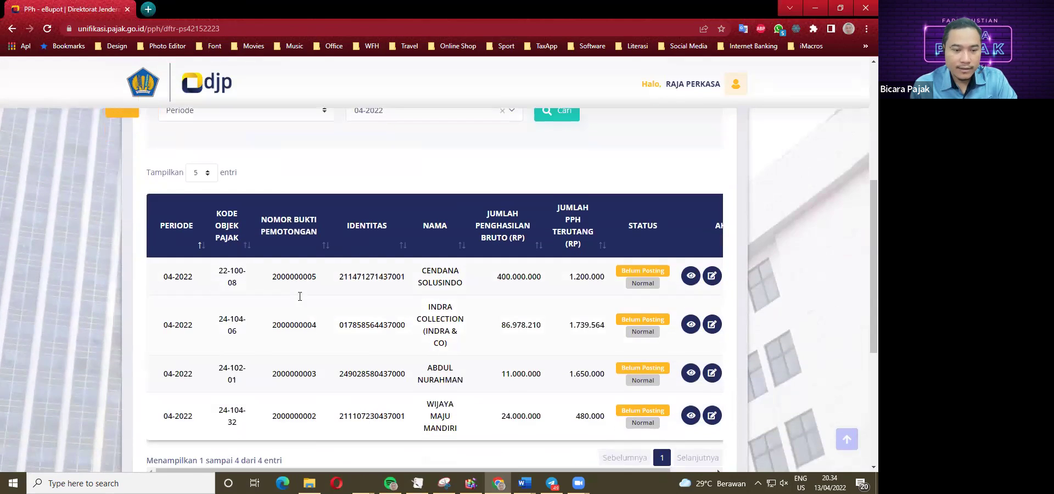
scroll(299, 296, "down", 1)
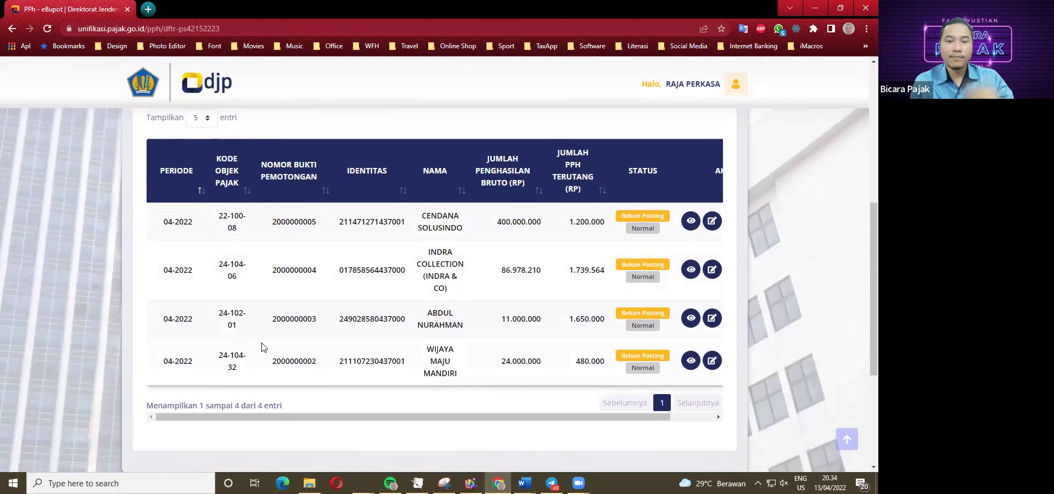
scroll(263, 348, "up", 2)
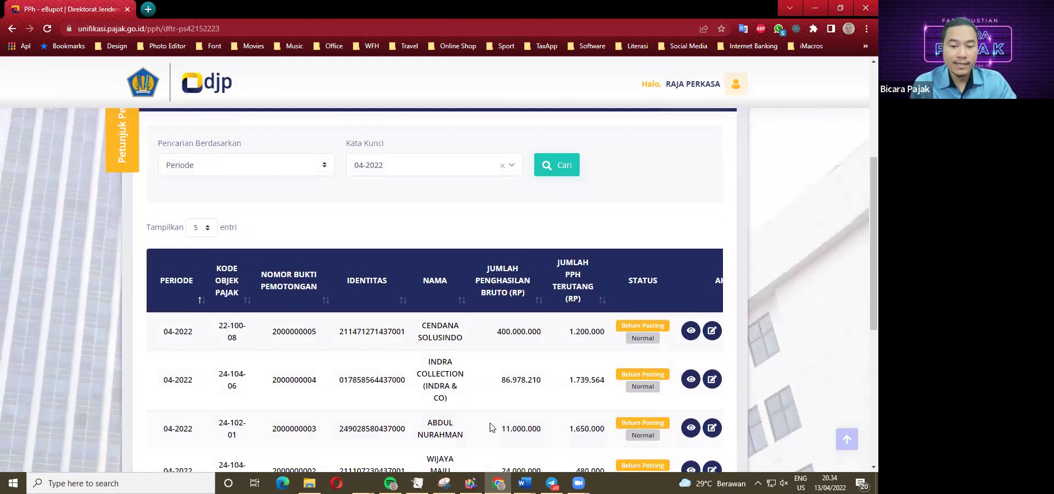
left_click(524, 483)
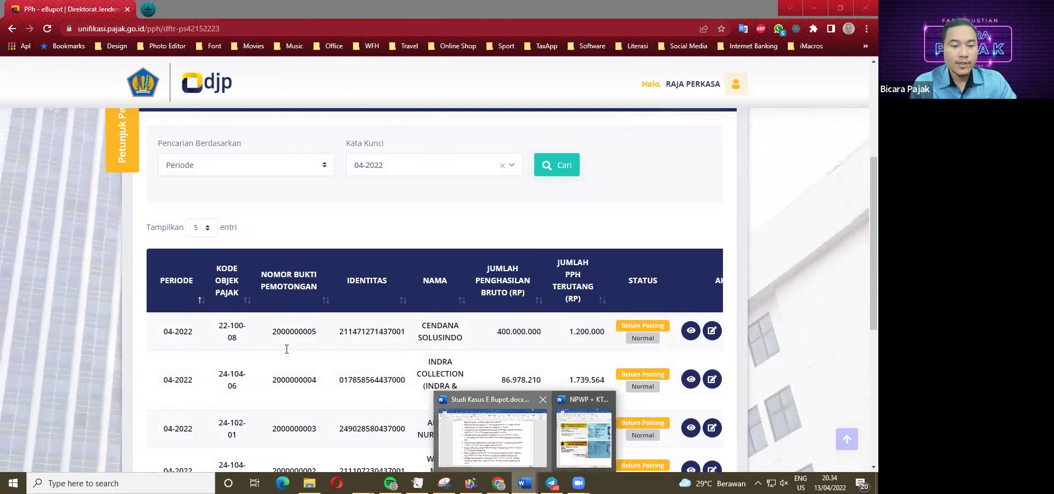
left_click(493, 434)
scroll(236, 286, "down", 1)
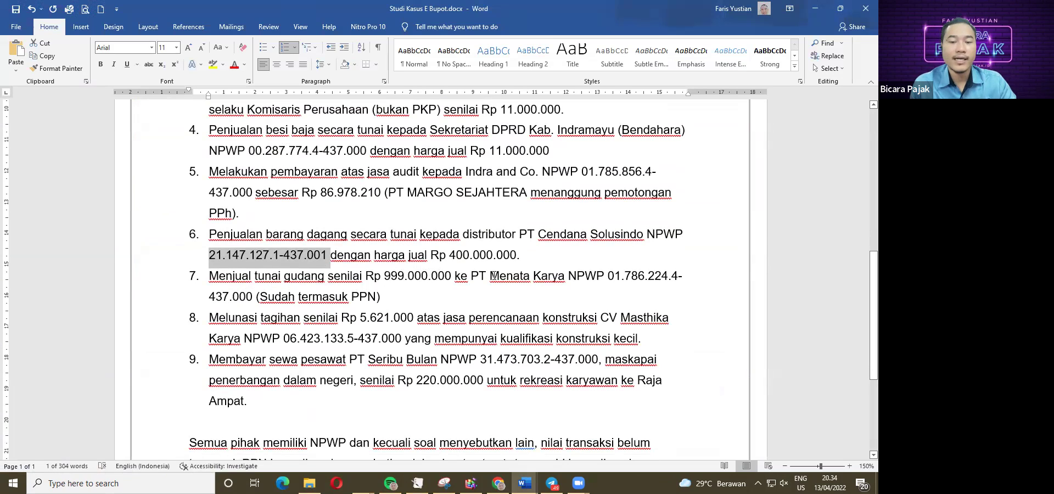
left_click(393, 296)
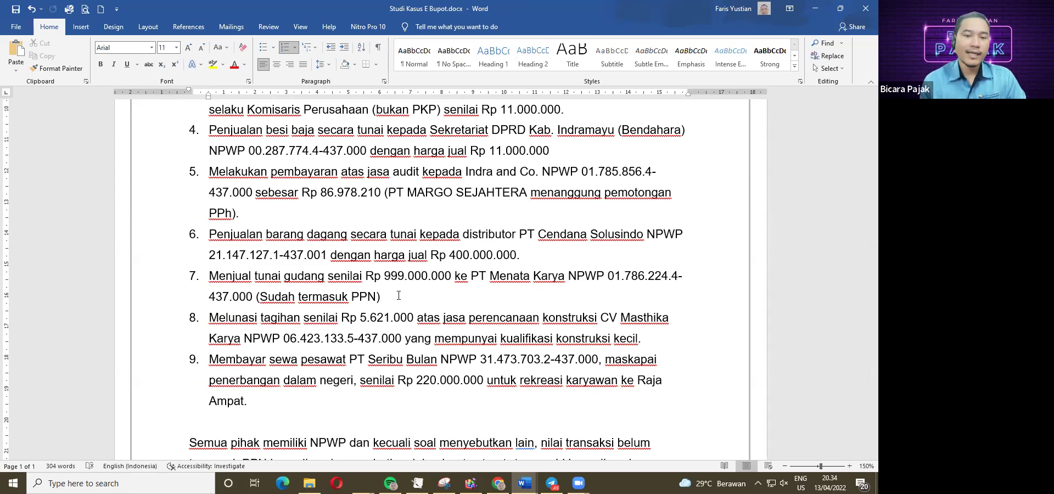
left_click_drag(384, 276, 403, 276)
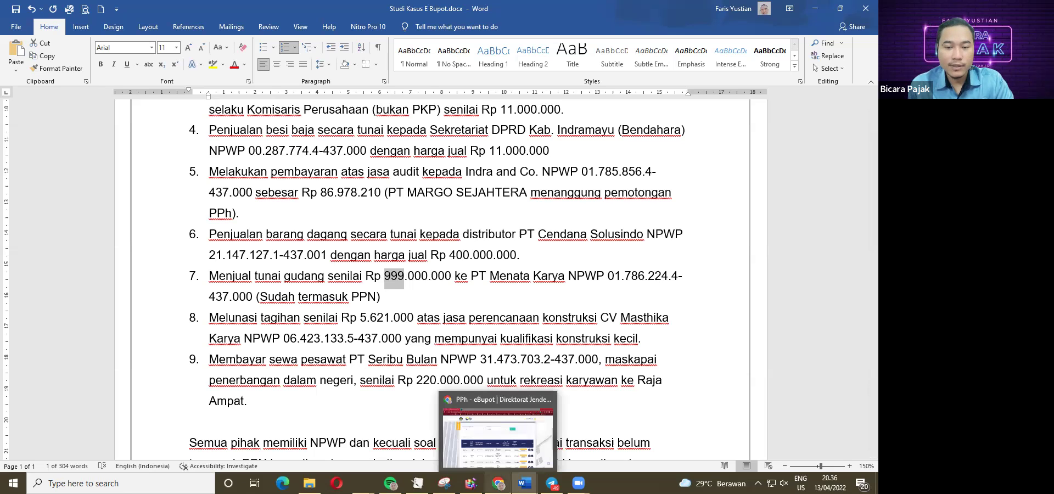
Start a new Pasal 4(2), 15, 22, 23 withholding slip with tax year 2022.
left_click(497, 437)
scroll(316, 247, "up", 3)
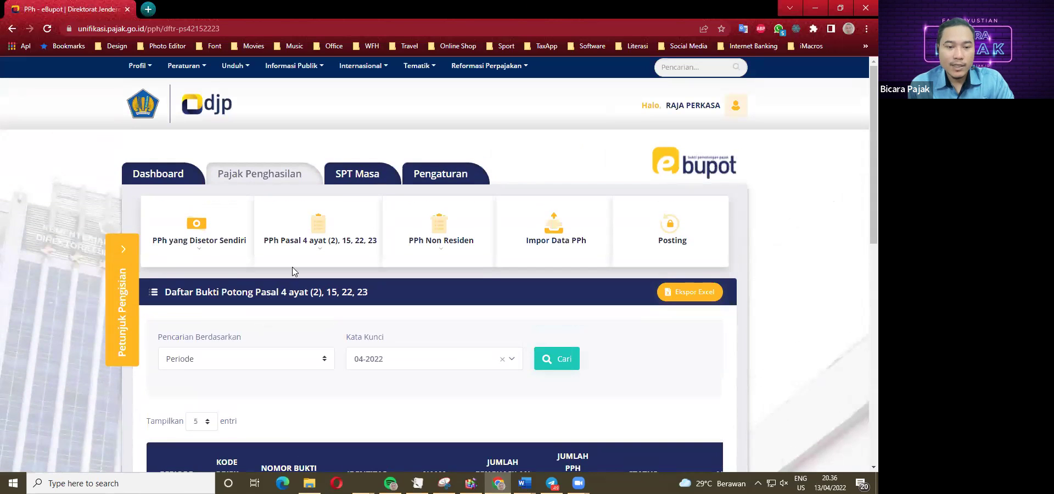
left_click(315, 248)
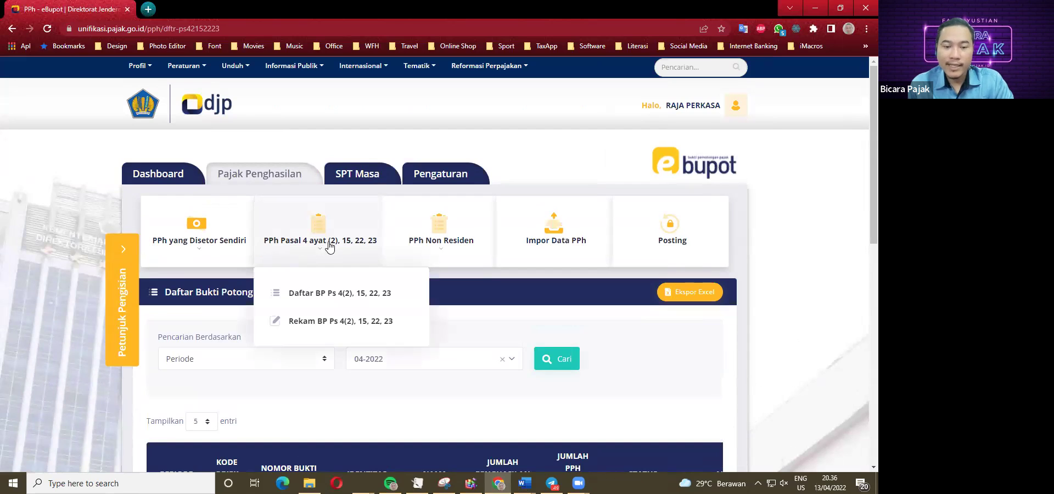
left_click(329, 325)
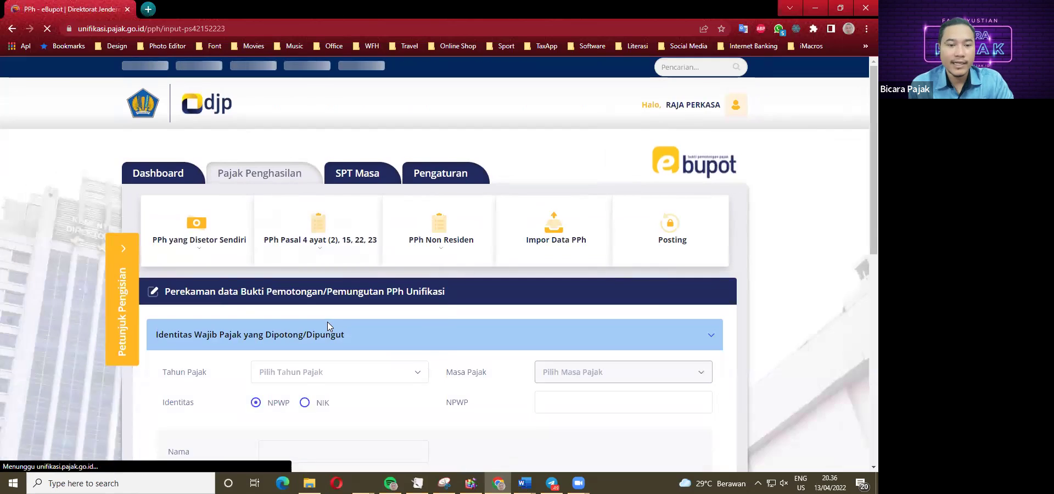
scroll(327, 326, "down", 2)
left_click(278, 274)
left_click(271, 317)
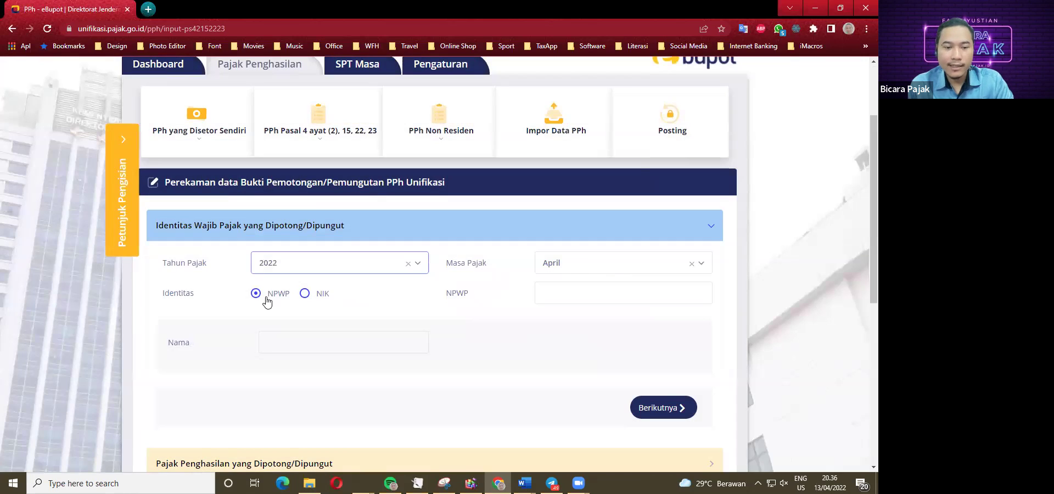
Select PT Menata Karya's NPWP in item 7 of the Word case study.
mouse_move(524, 482)
left_click(475, 433)
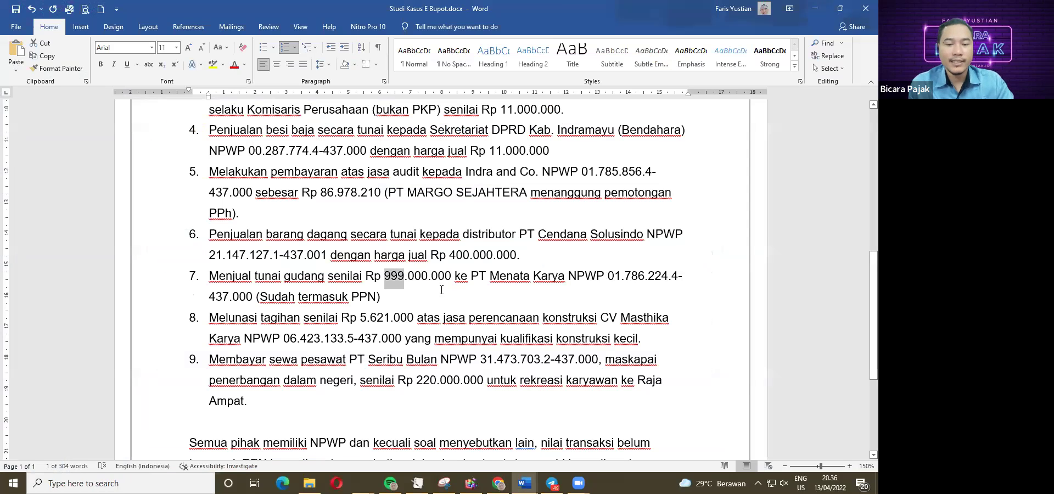
left_click(583, 291)
left_click_drag(608, 281, 254, 298)
key("ctrl+c")
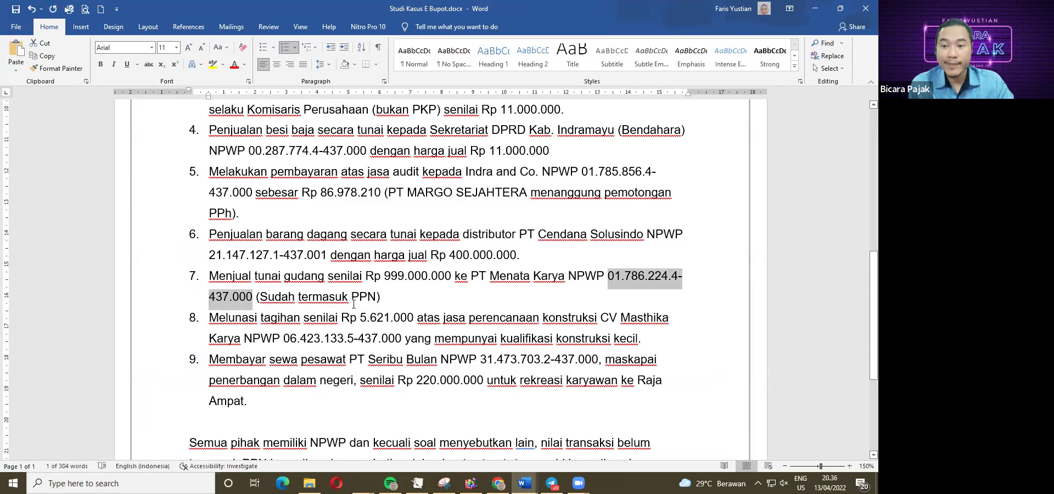
Paste the NPWP into the slip's NPWP field and continue to the withheld tax section.
left_click(498, 482)
left_click(510, 297)
key("ctrl+v")
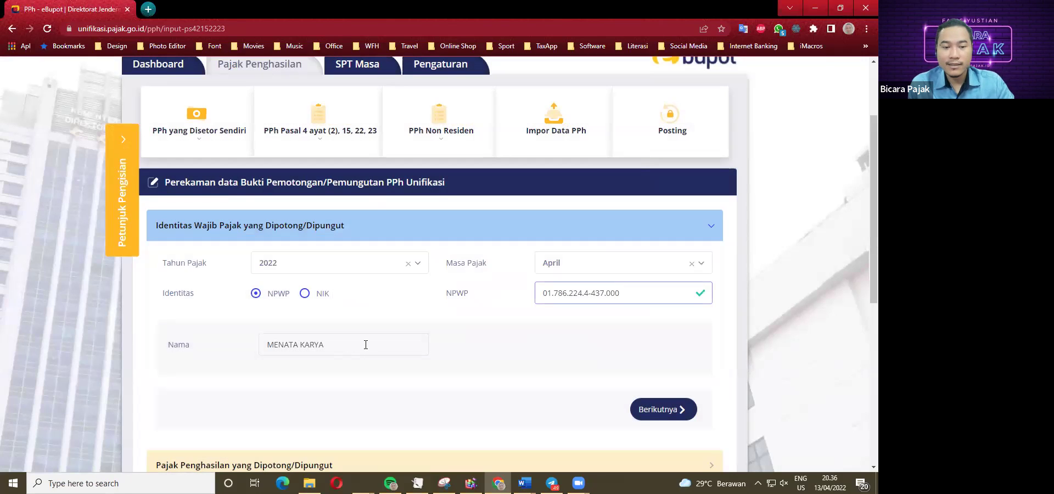
scroll(365, 344, "down", 2)
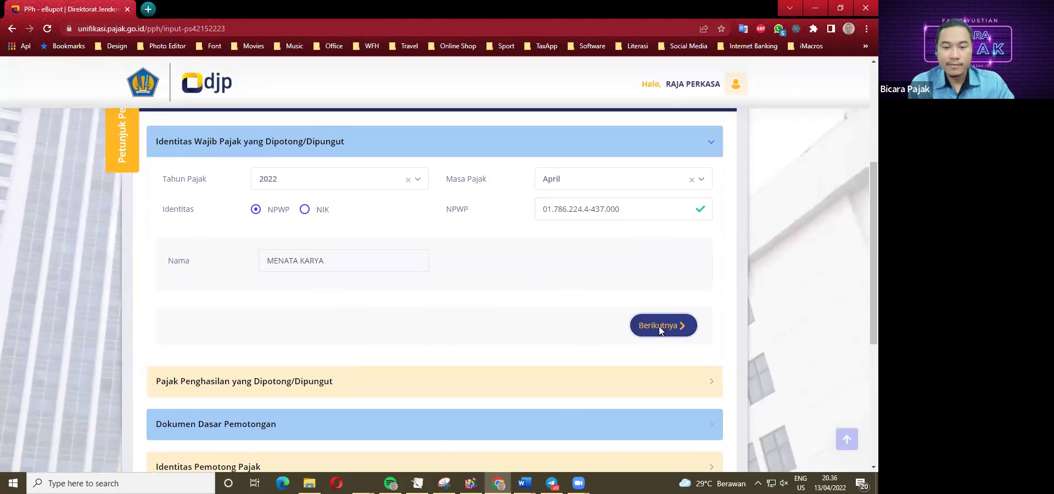
left_click(658, 326)
left_click(352, 222)
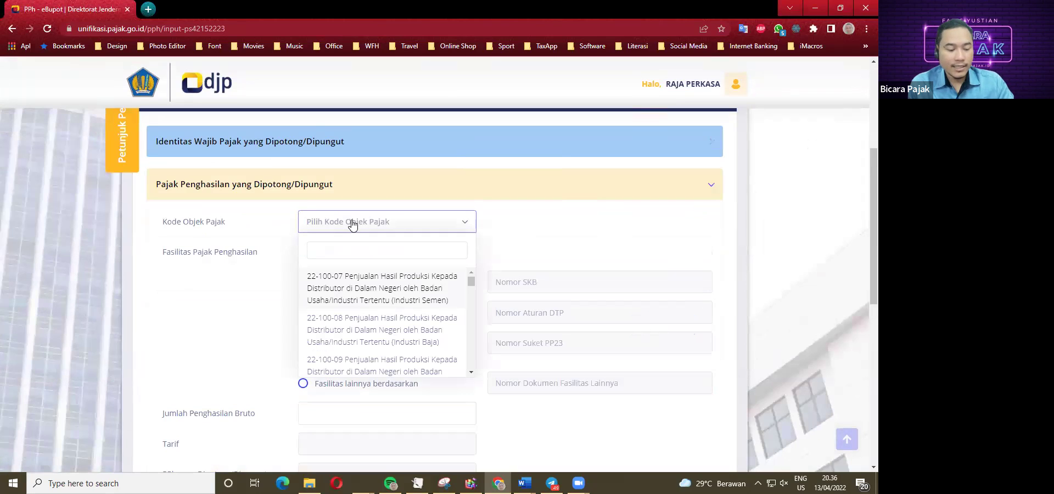
Scroll up and down through the 28-4xx Kode Objek Pajak list without selecting a code.
scroll(355, 291, "down", 2)
scroll(352, 309, "down", 2)
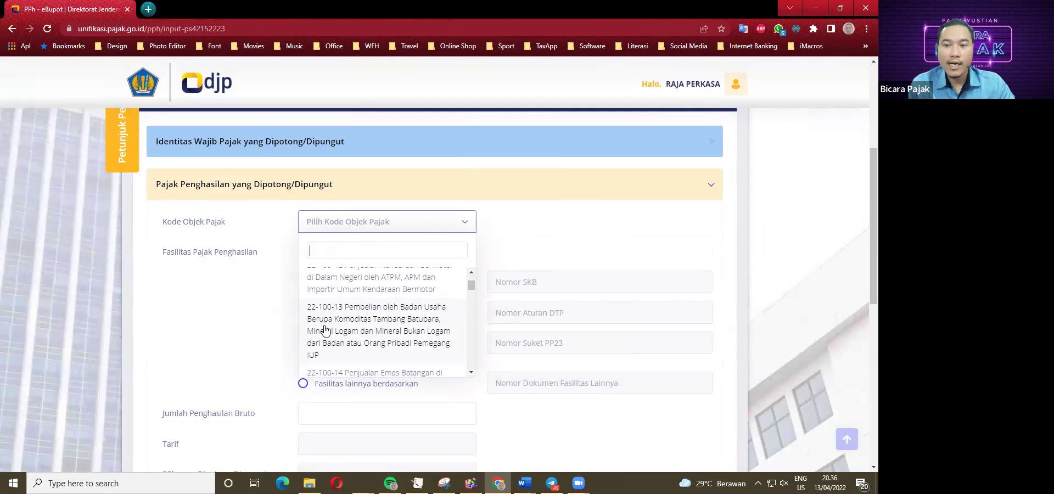
scroll(326, 331, "down", 6)
scroll(335, 335, "down", 5)
left_click_drag(468, 305, 472, 349)
scroll(469, 325, "down", 8)
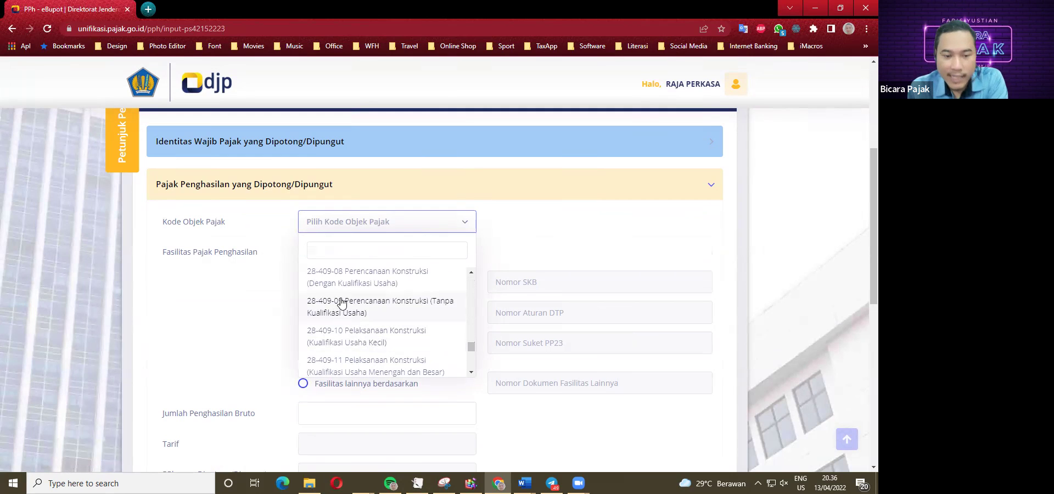
scroll(351, 318, "down", 2)
scroll(361, 333, "down", 3)
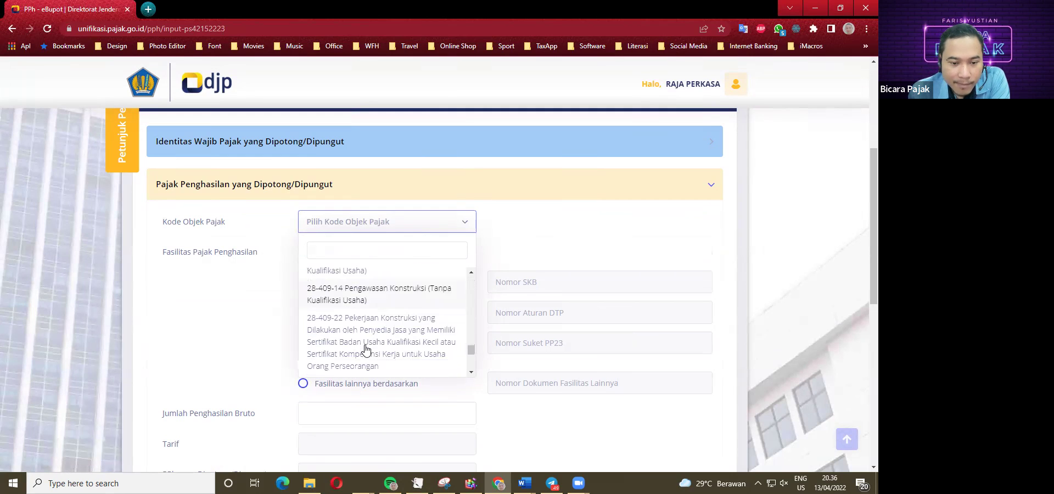
scroll(363, 351, "down", 5)
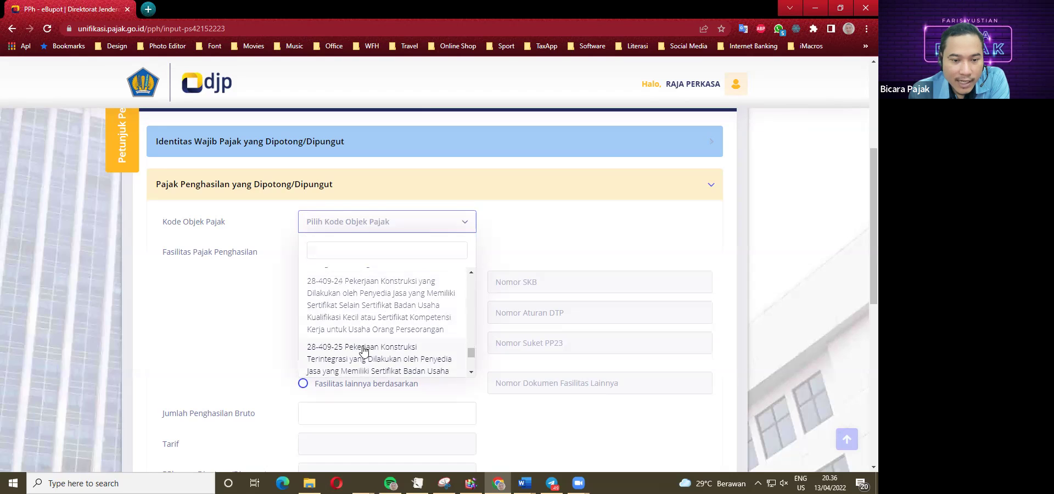
scroll(368, 367, "down", 3)
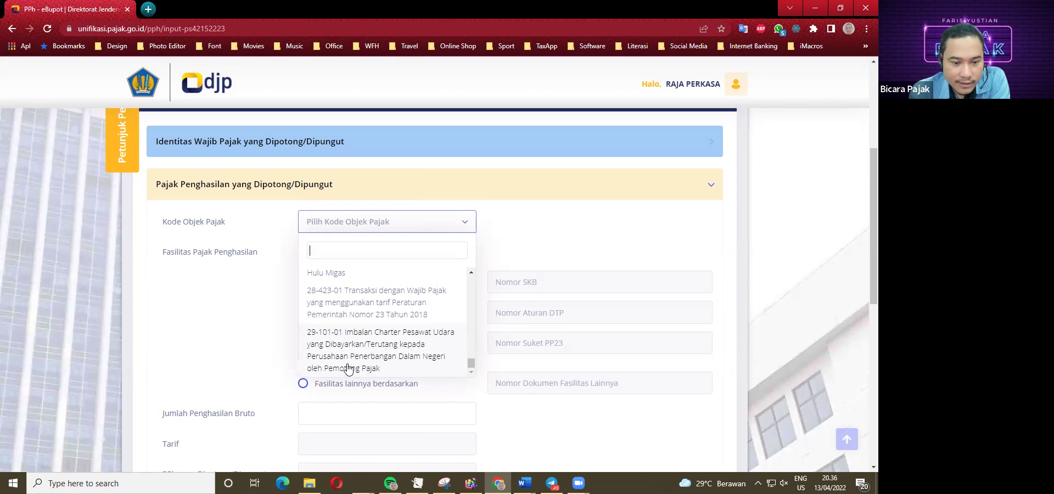
scroll(351, 365, "up", 1)
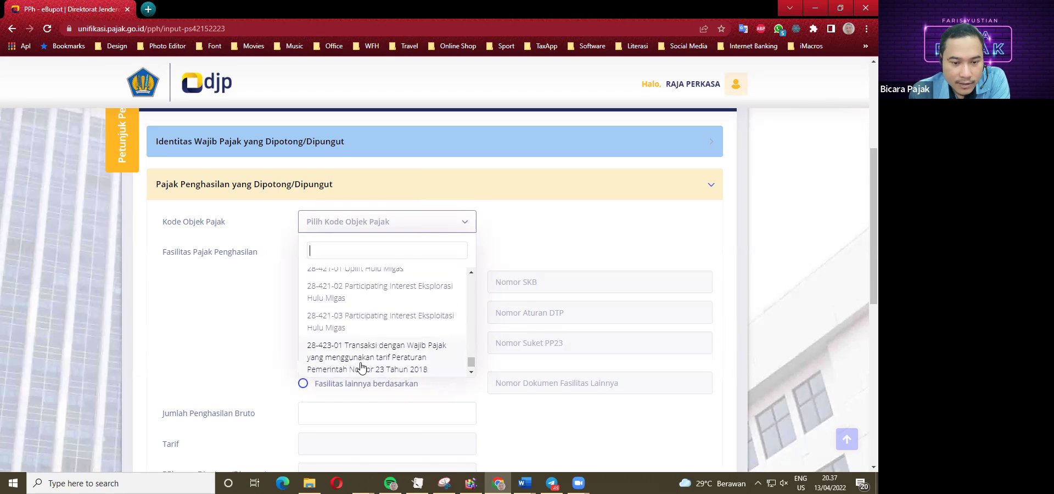
scroll(373, 342, "up", 3)
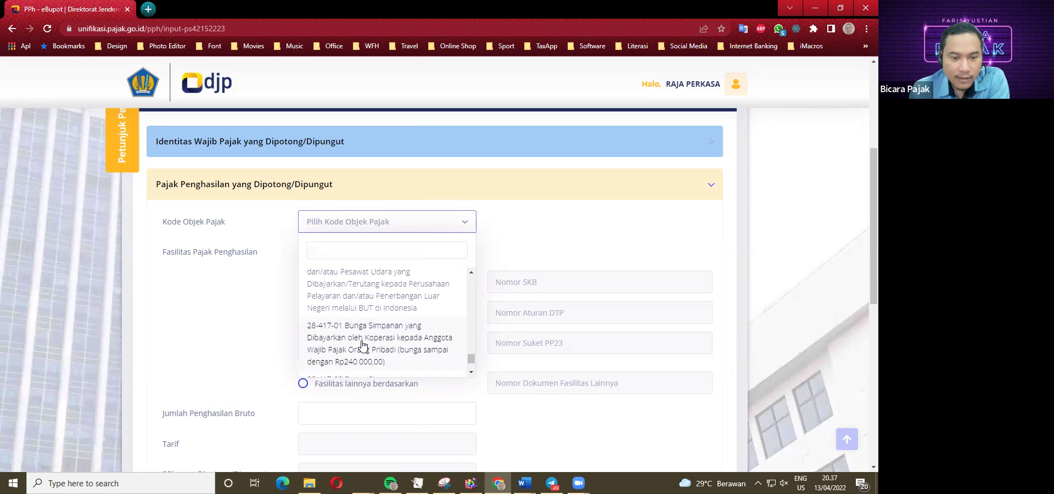
scroll(362, 344, "up", 1)
scroll(360, 344, "up", 3)
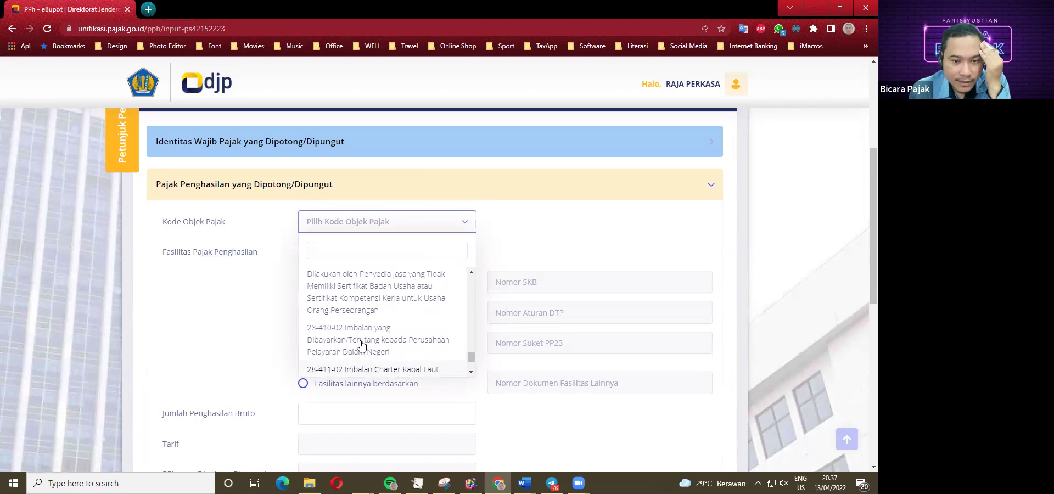
scroll(358, 332, "up", 3)
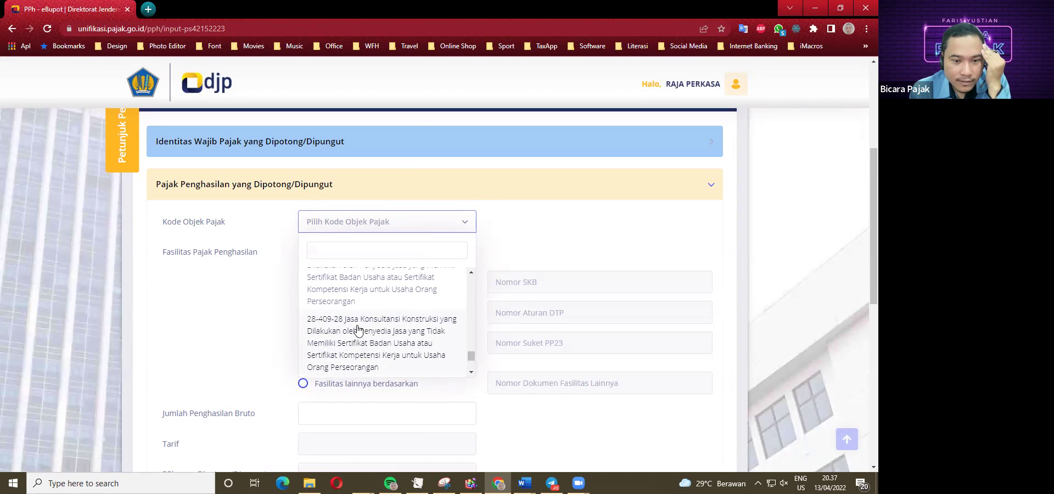
scroll(357, 338, "up", 4)
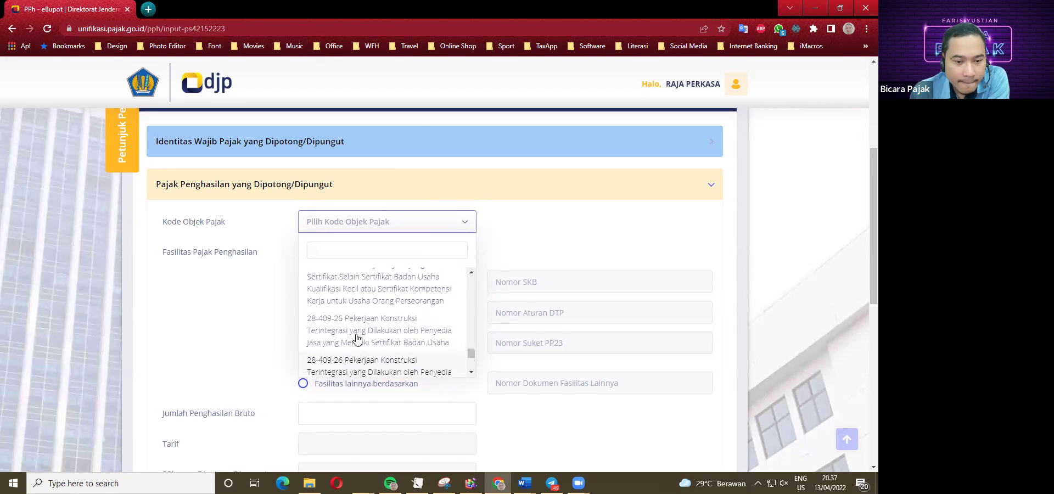
scroll(354, 340, "up", 4)
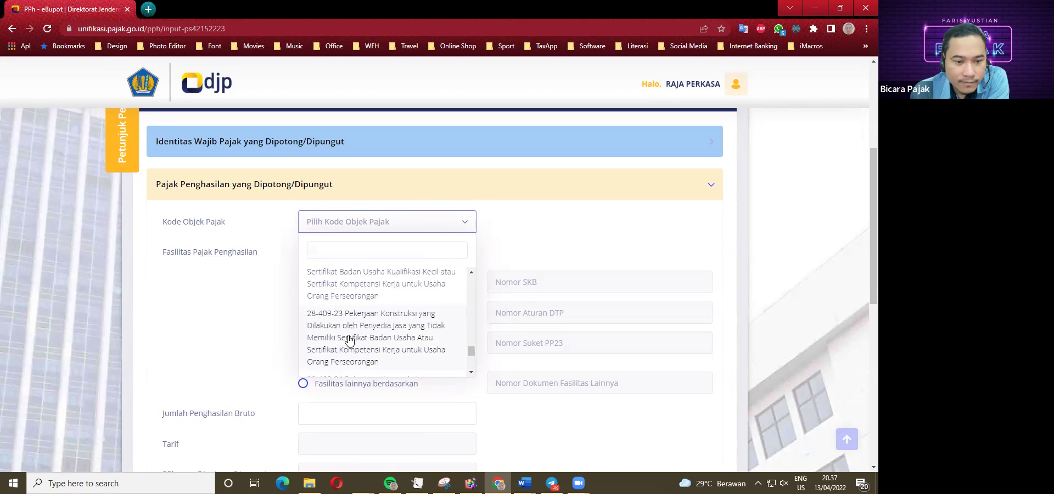
scroll(346, 325, "up", 5)
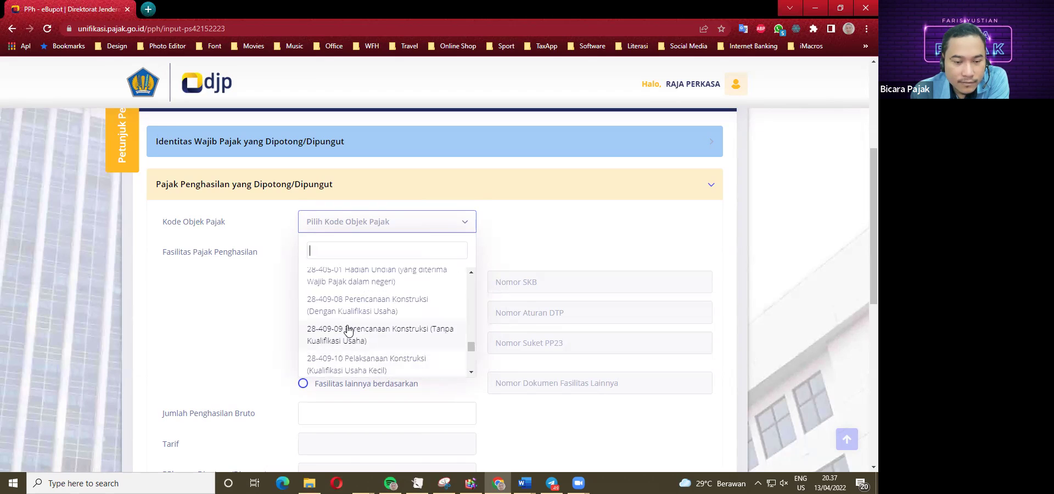
scroll(351, 332, "up", 2)
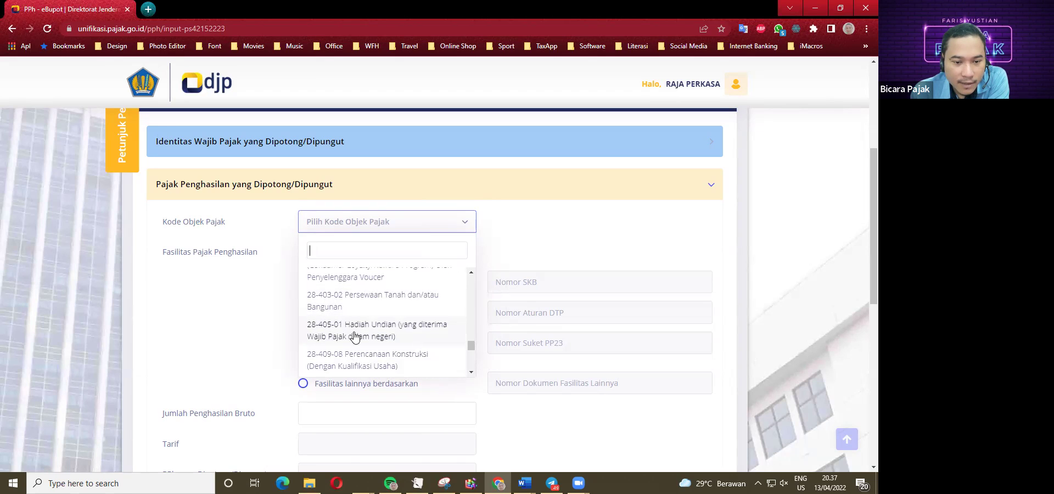
scroll(357, 343, "up", 1)
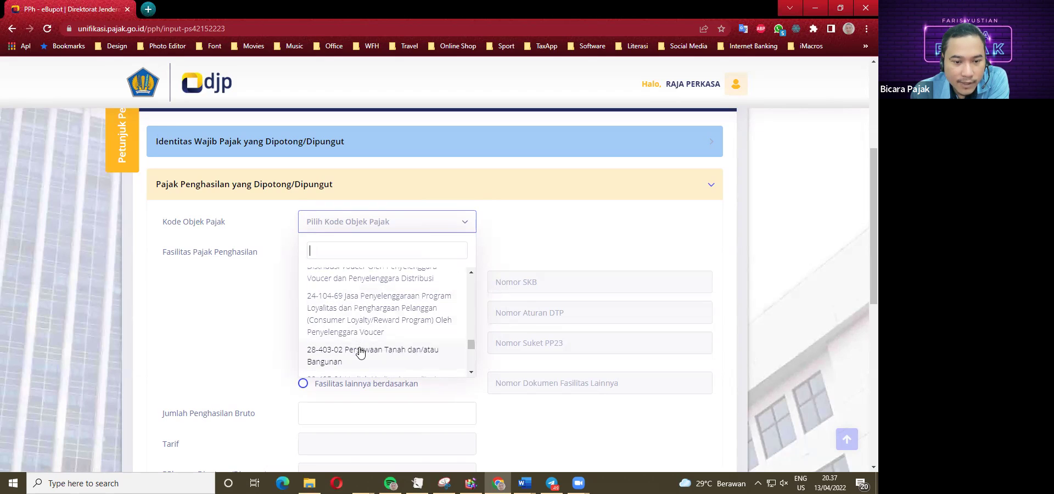
scroll(361, 332, "down", 1)
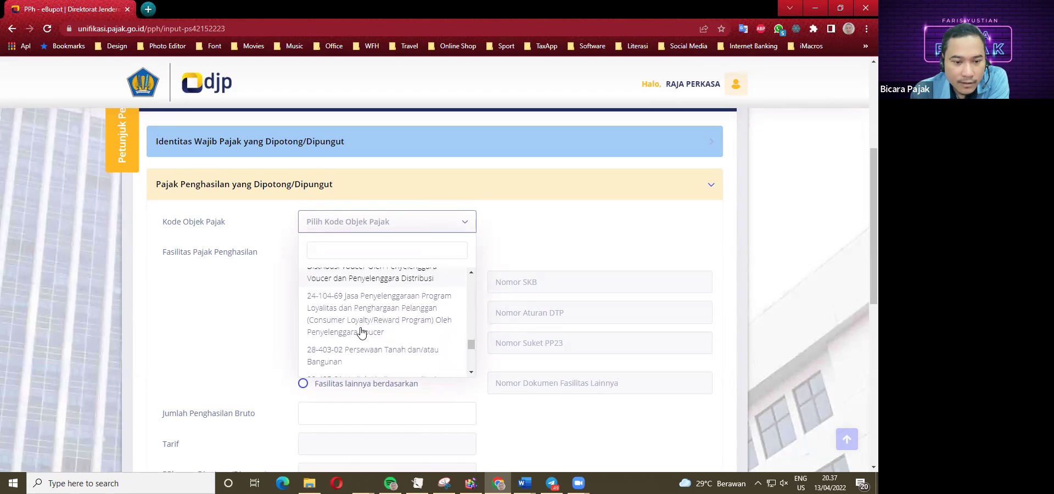
scroll(357, 333, "down", 1)
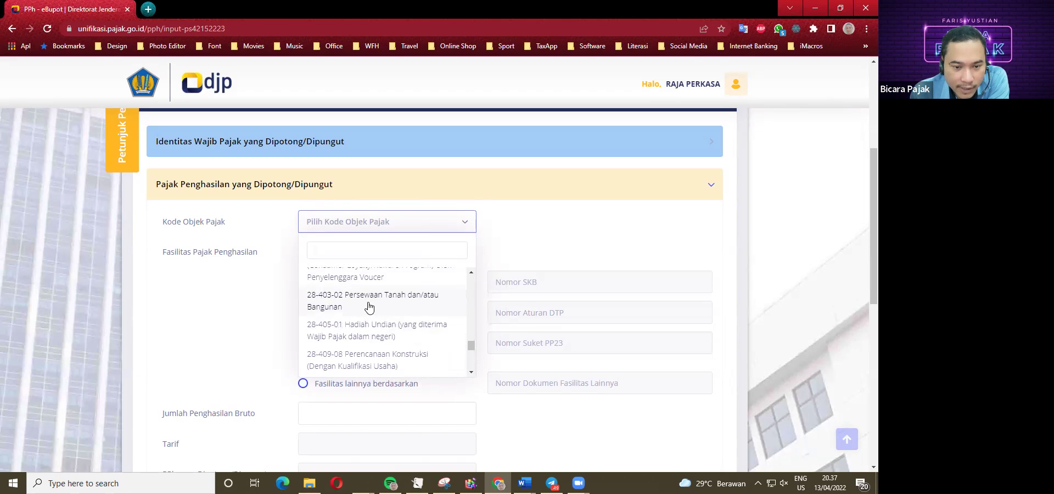
scroll(366, 313, "down", 1)
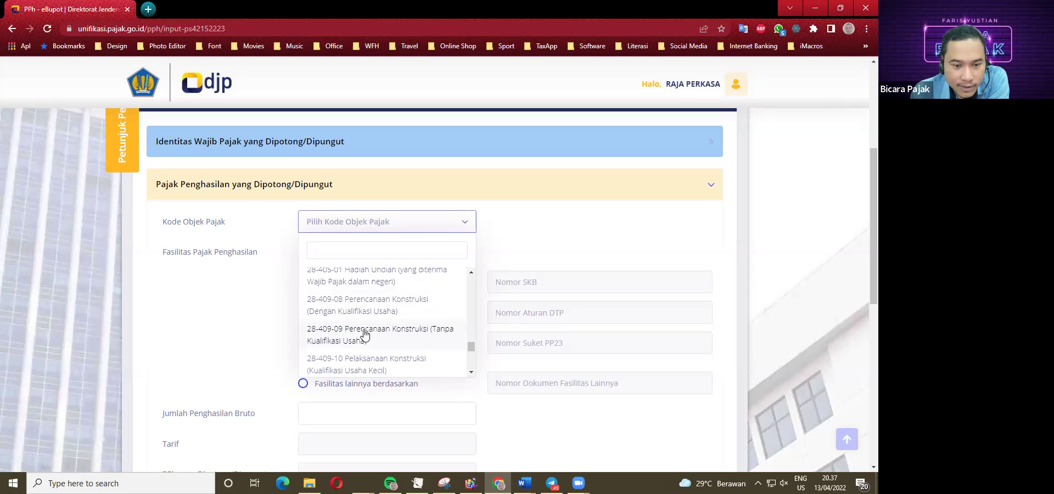
scroll(364, 334, "down", 1)
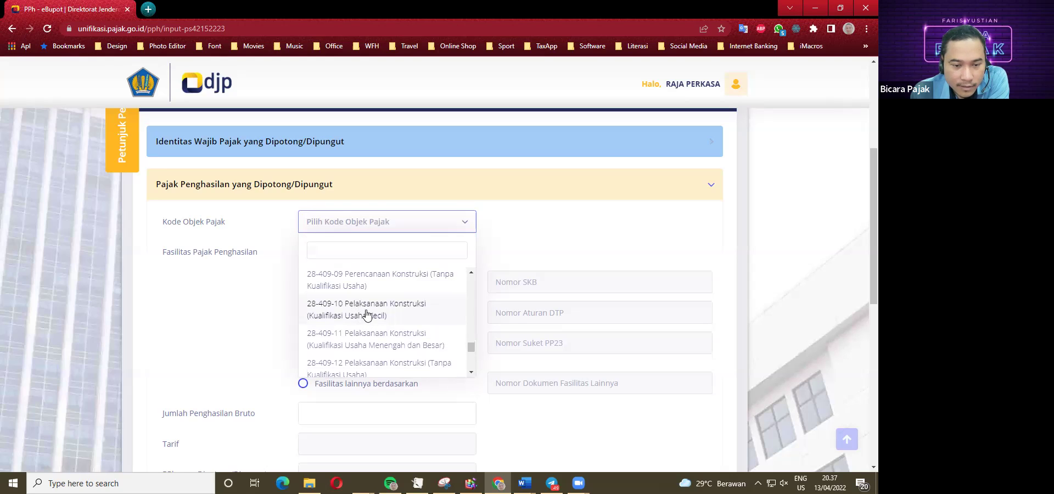
scroll(376, 342, "down", 1)
scroll(377, 341, "down", 1)
scroll(383, 332, "down", 1)
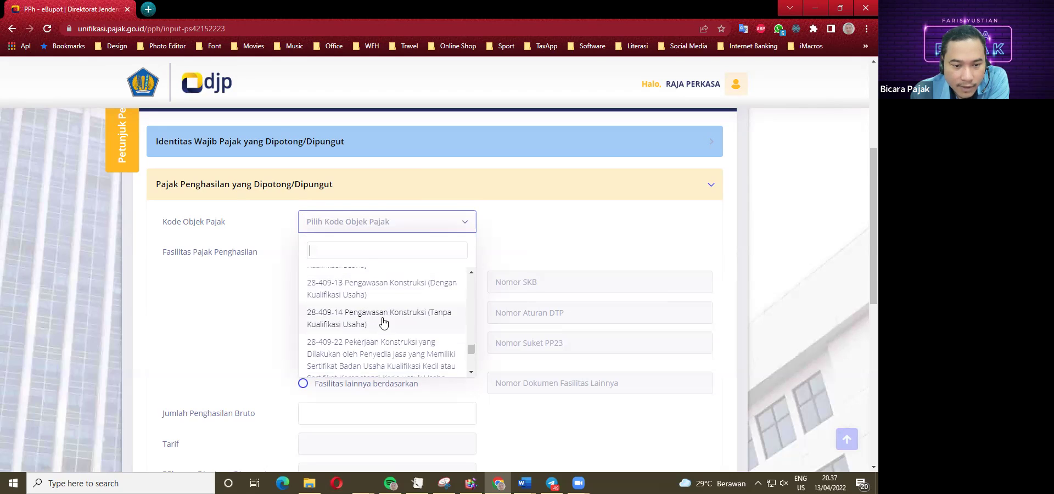
scroll(383, 324, "down", 1)
scroll(387, 321, "down", 1)
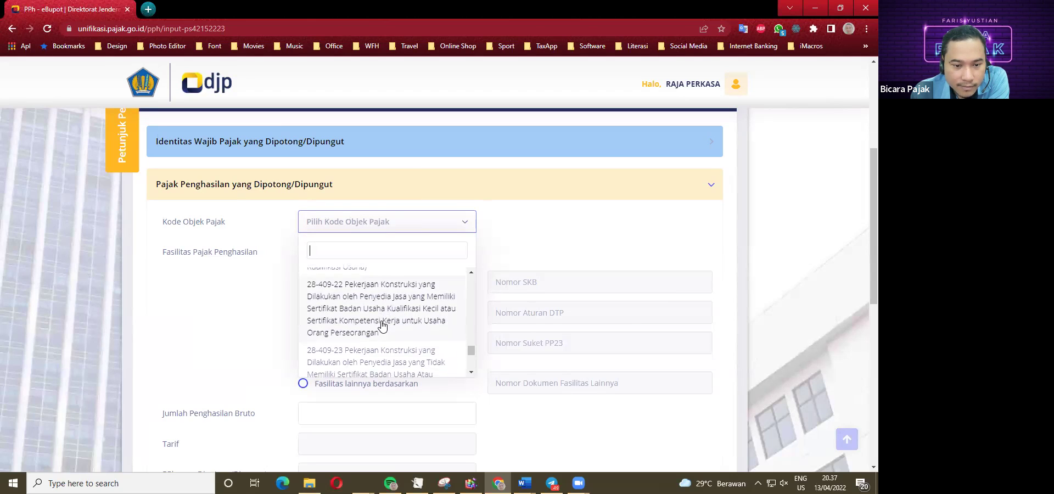
scroll(389, 319, "down", 1)
scroll(390, 313, "down", 1)
scroll(388, 315, "down", 1)
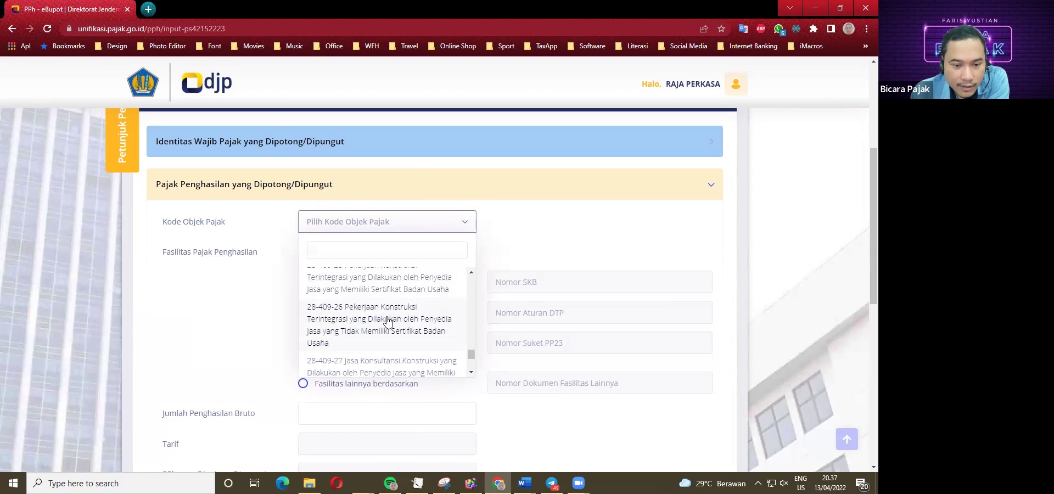
scroll(388, 321, "down", 1)
scroll(384, 318, "down", 1)
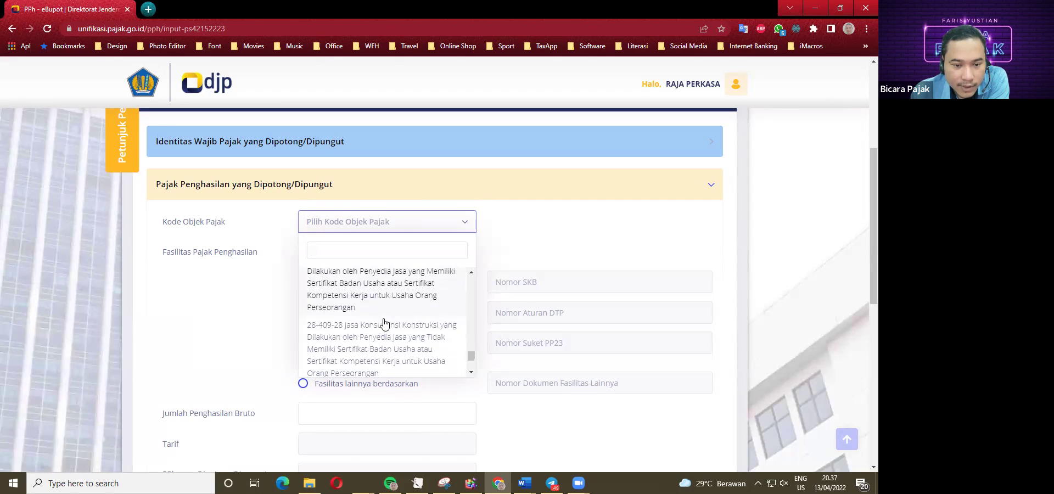
scroll(387, 329, "down", 1)
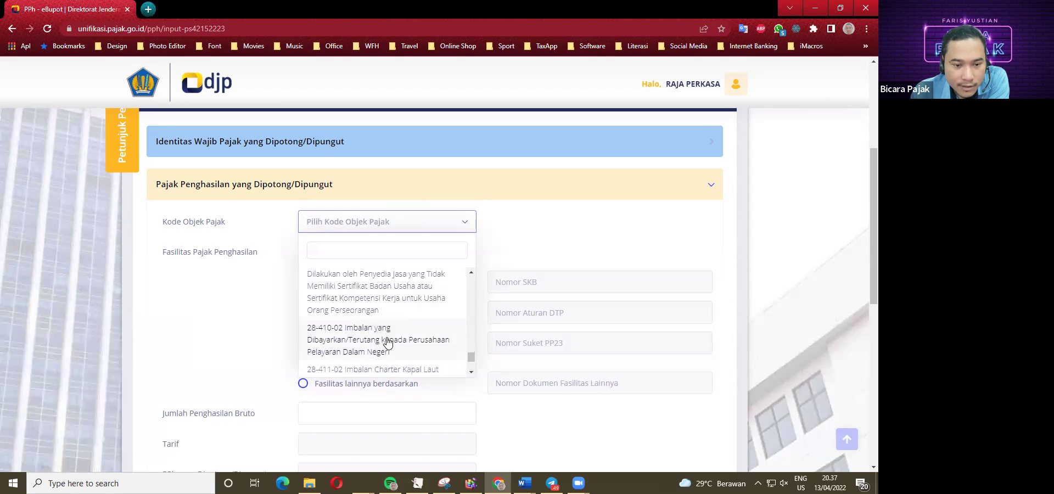
scroll(377, 342, "down", 1)
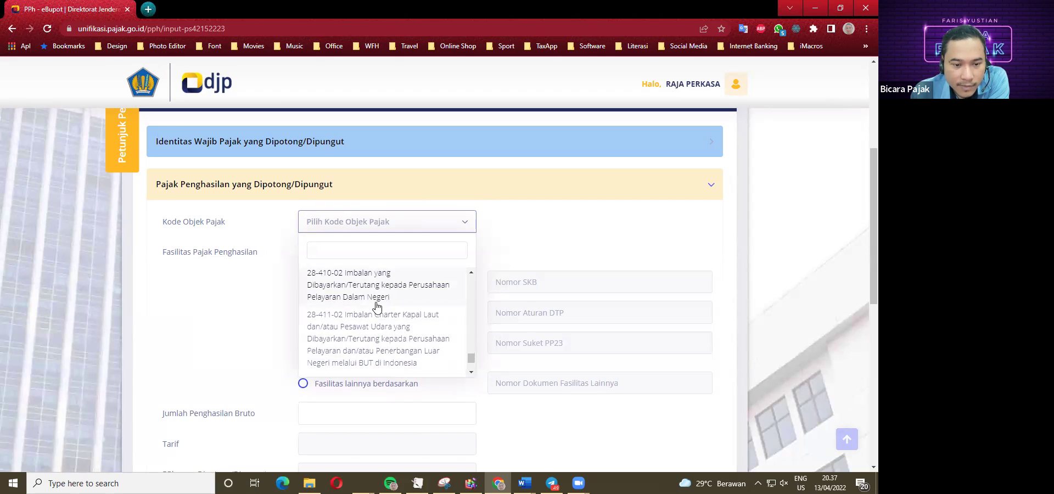
scroll(374, 327, "down", 1)
scroll(376, 313, "down", 3)
scroll(376, 330, "down", 1)
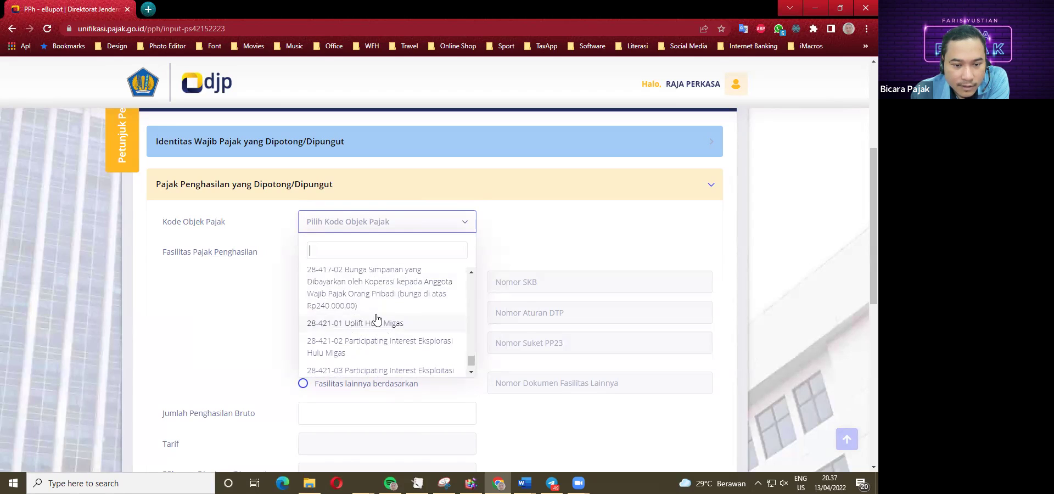
scroll(376, 330, "down", 1)
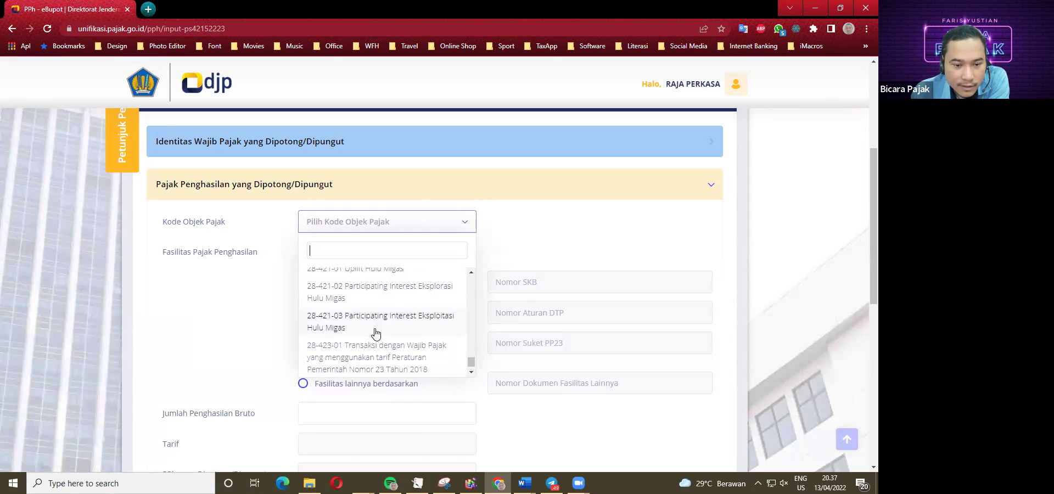
scroll(377, 305, "down", 1)
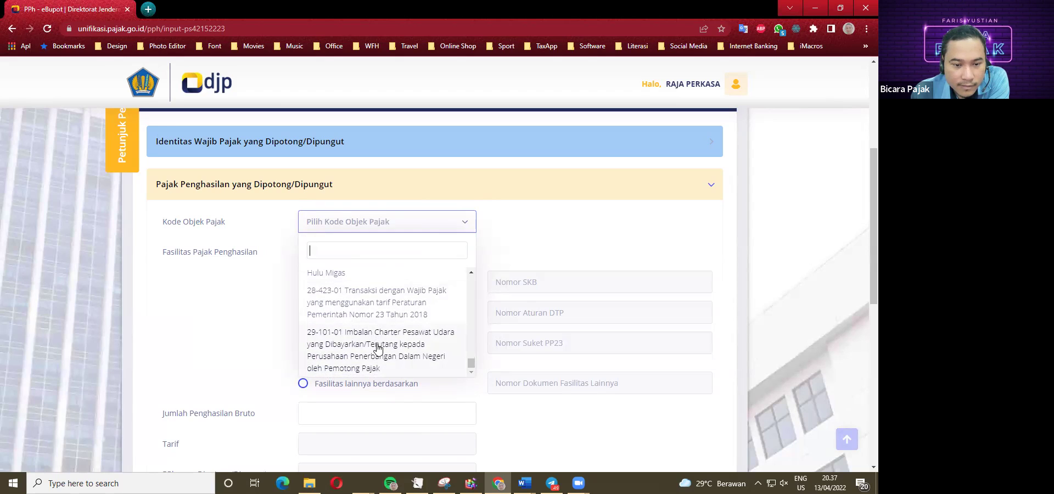
scroll(373, 354, "up", 3)
scroll(370, 357, "up", 4)
scroll(370, 349, "up", 4)
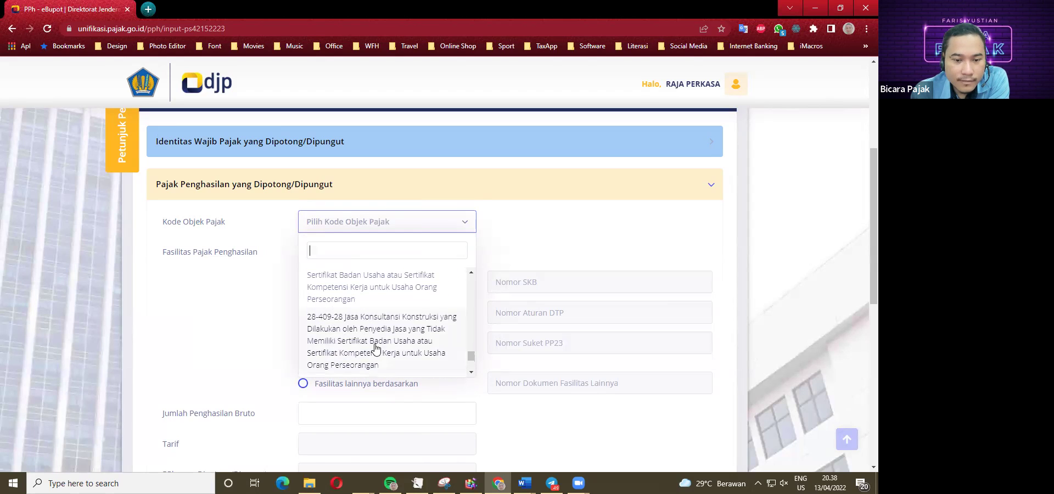
Close the code list and review the transaction list in the Word case study.
left_click(218, 325)
left_click(524, 483)
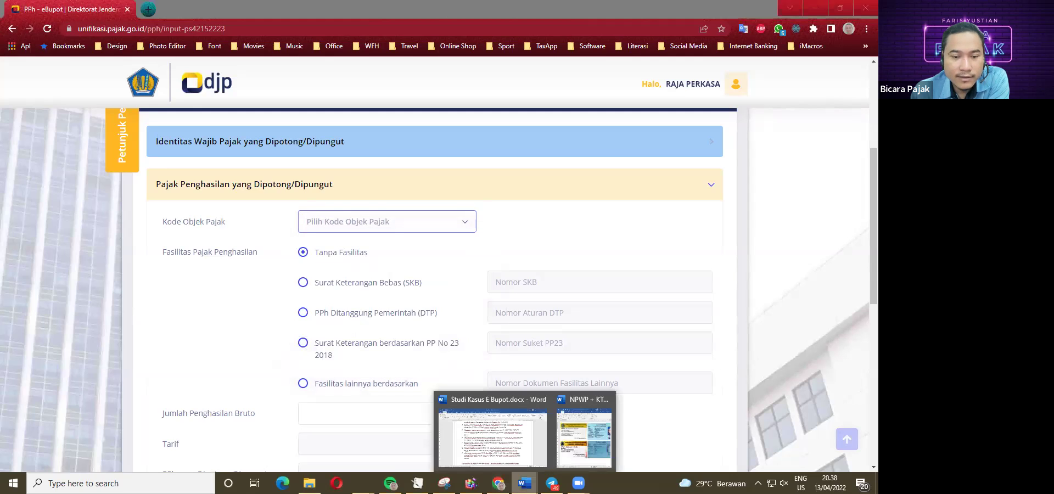
left_click(497, 482)
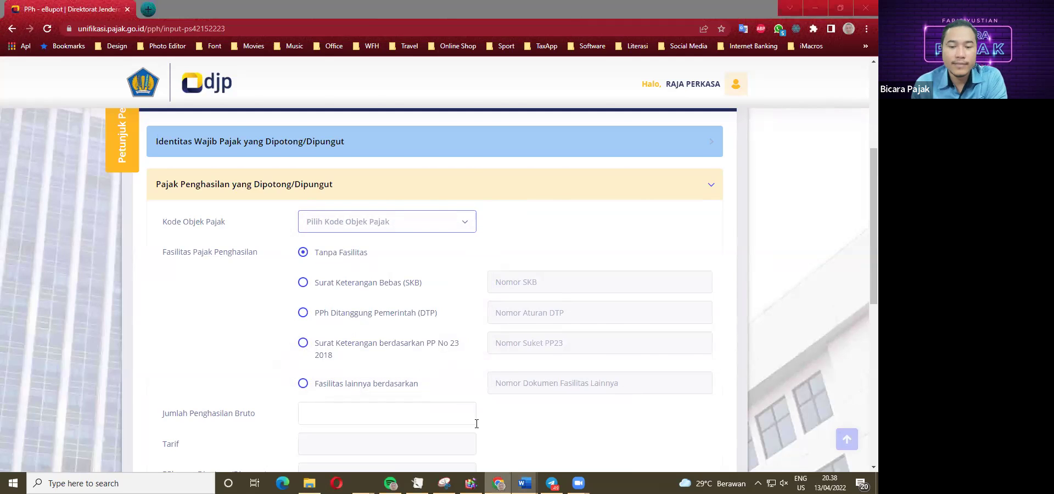
key("alt+Tab")
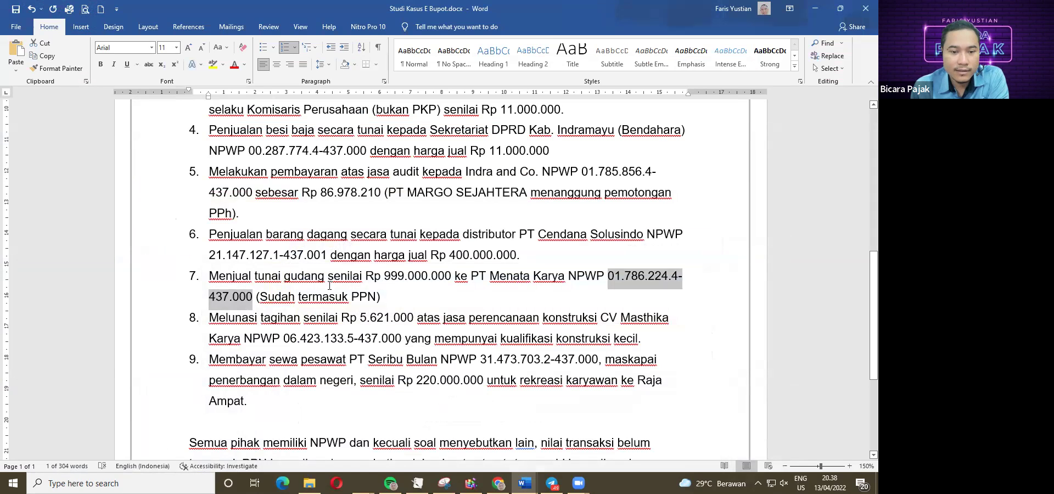
left_click(473, 286)
key("alt+Tab")
Back in e-Bupot, browse the PPh menus and reopen the Kode Objek Pajak list.
scroll(207, 336, "up", 3)
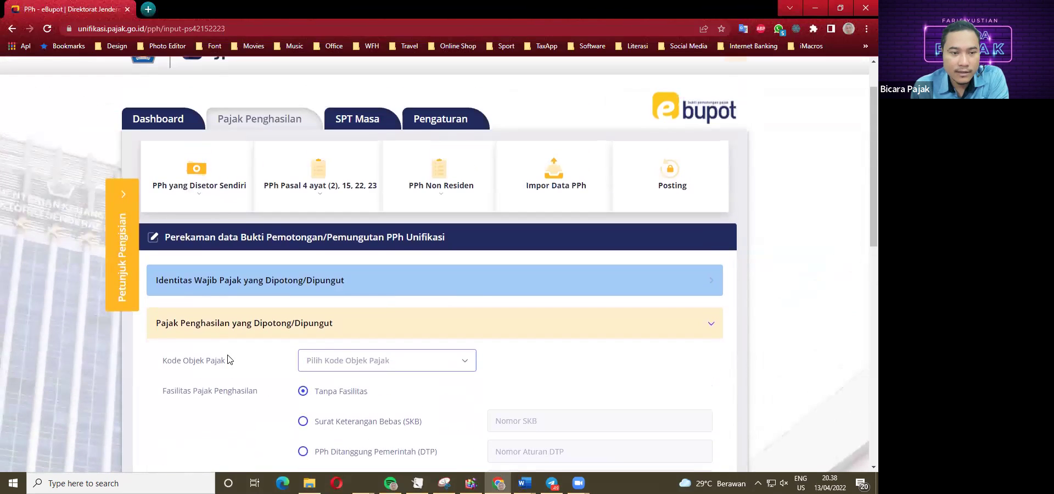
left_click(198, 198)
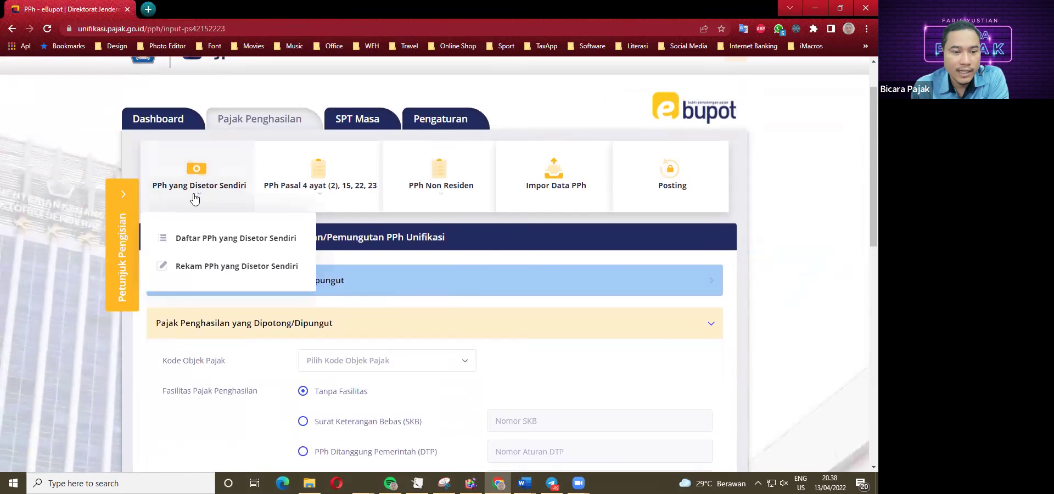
left_click(371, 211)
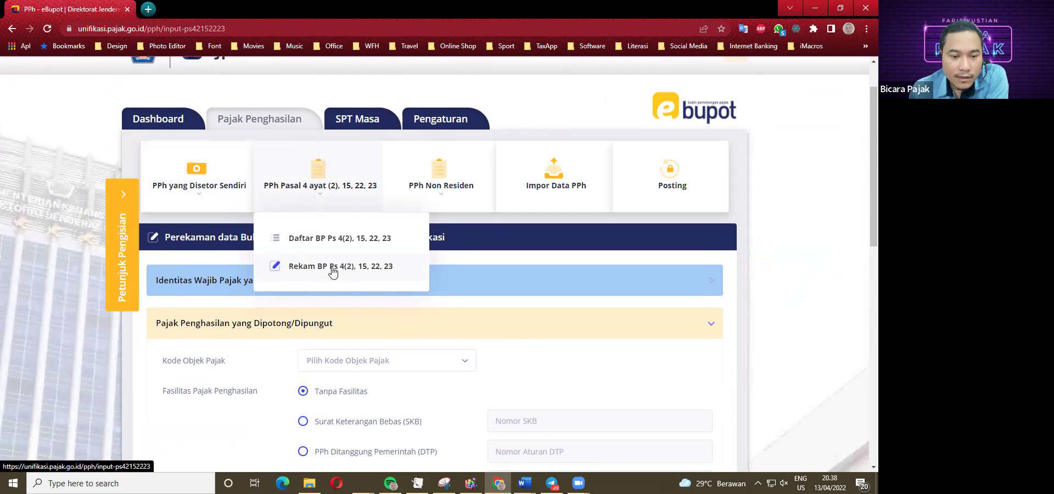
scroll(351, 318, "down", 2)
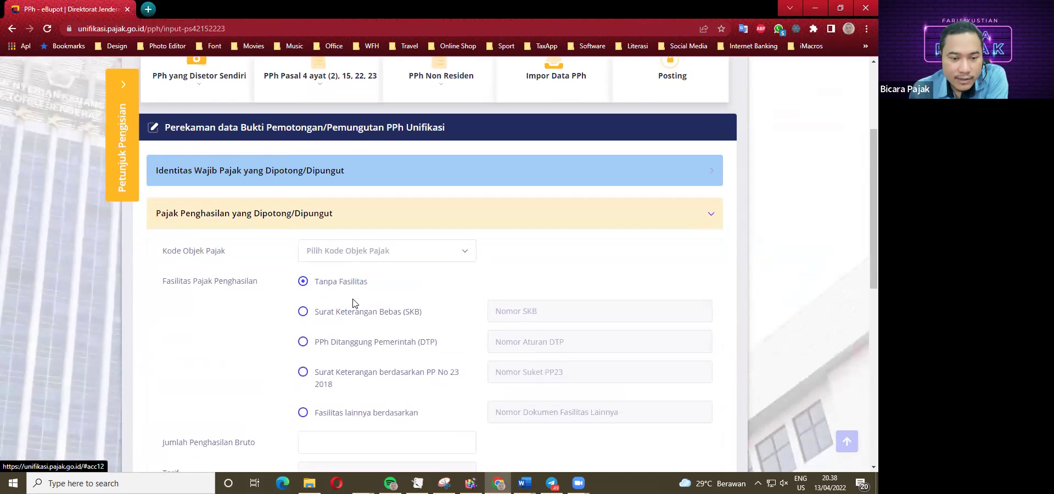
left_click(356, 253)
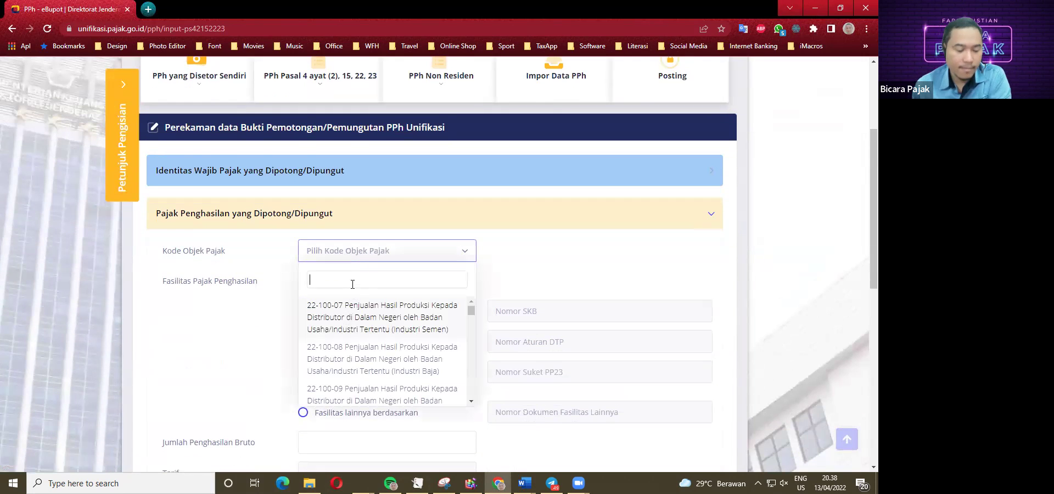
type("TANAH")
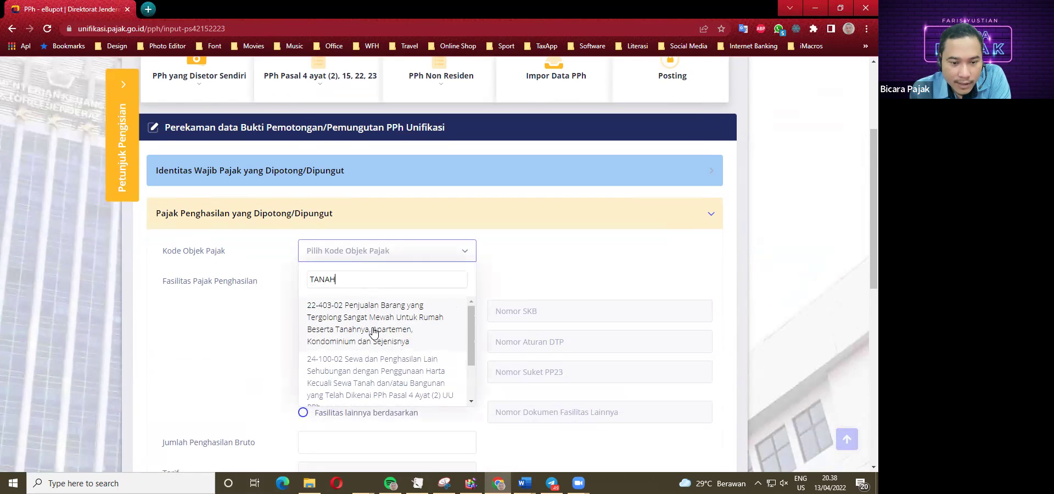
scroll(372, 329, "down", 1)
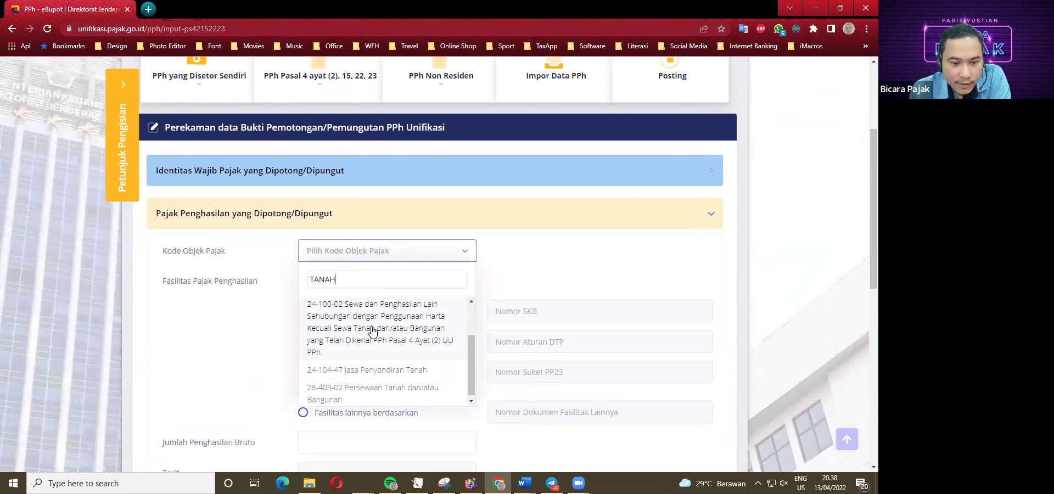
scroll(376, 346, "down", 1)
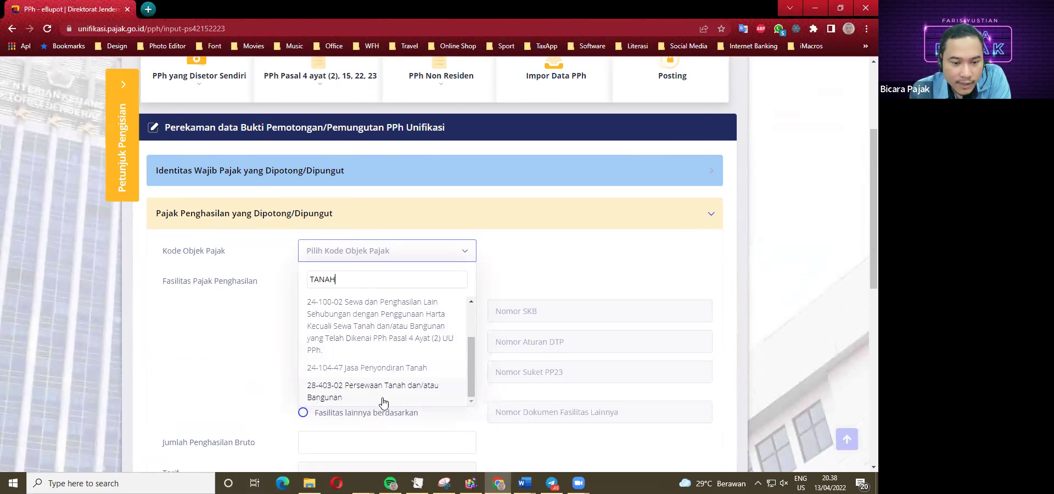
scroll(417, 384, "down", 1)
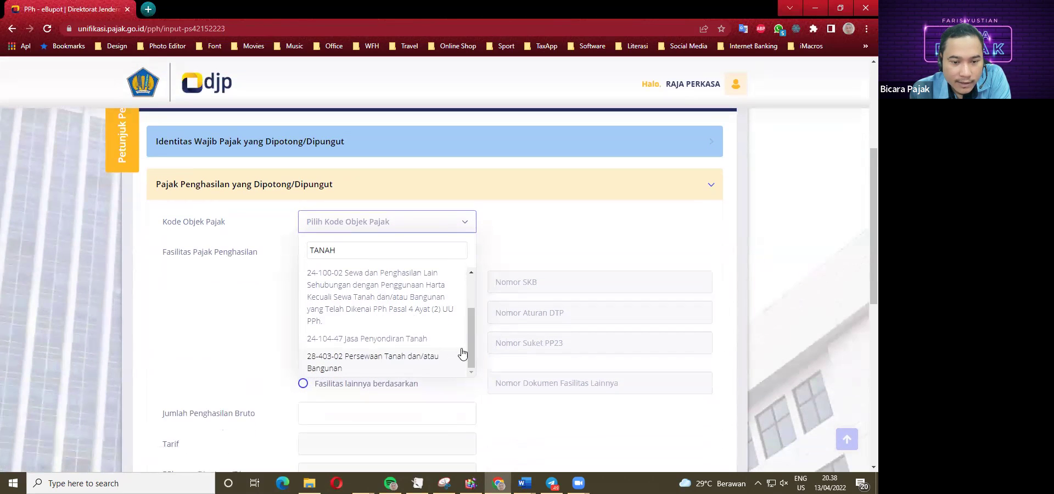
mouse_move(472, 348)
left_mouse_down()
mouse_move(470, 312)
mouse_move(470, 338)
left_mouse_up()
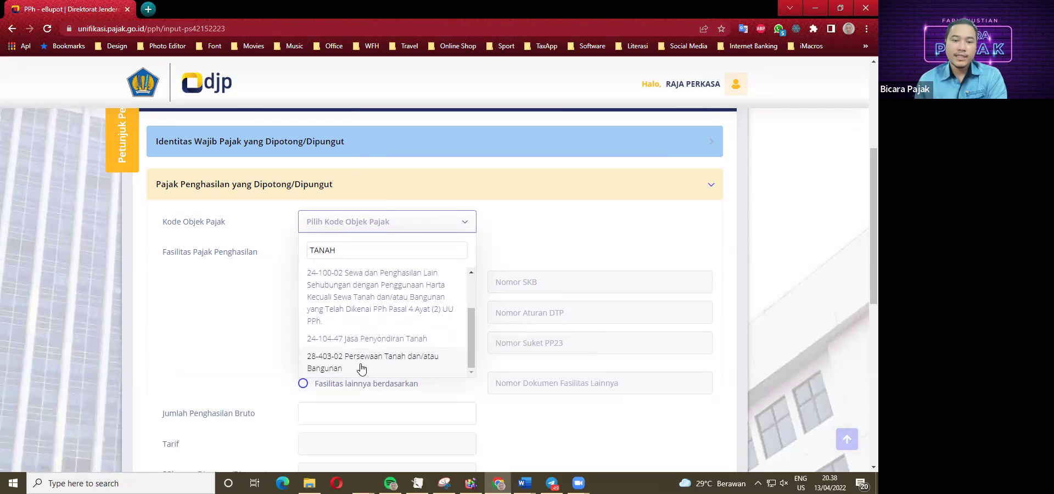
left_click(704, 255)
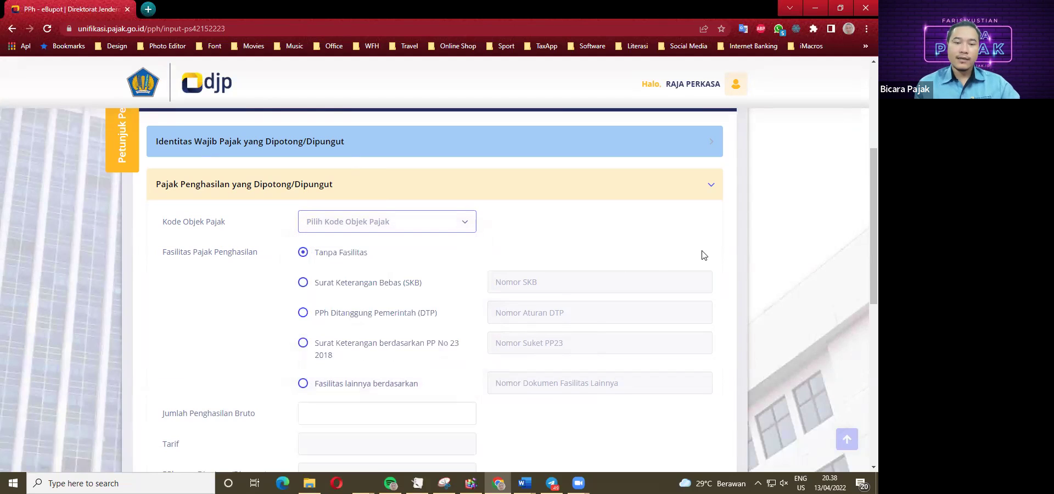
scroll(183, 331, "up", 4)
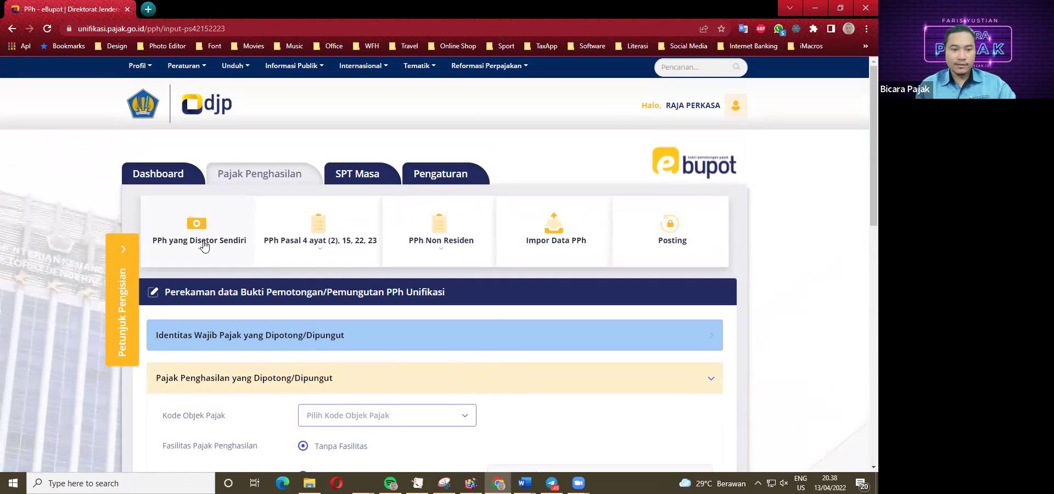
Open the Rekam PPh yang Disetor Sendiri form and click into the NTPN field.
left_click(201, 251)
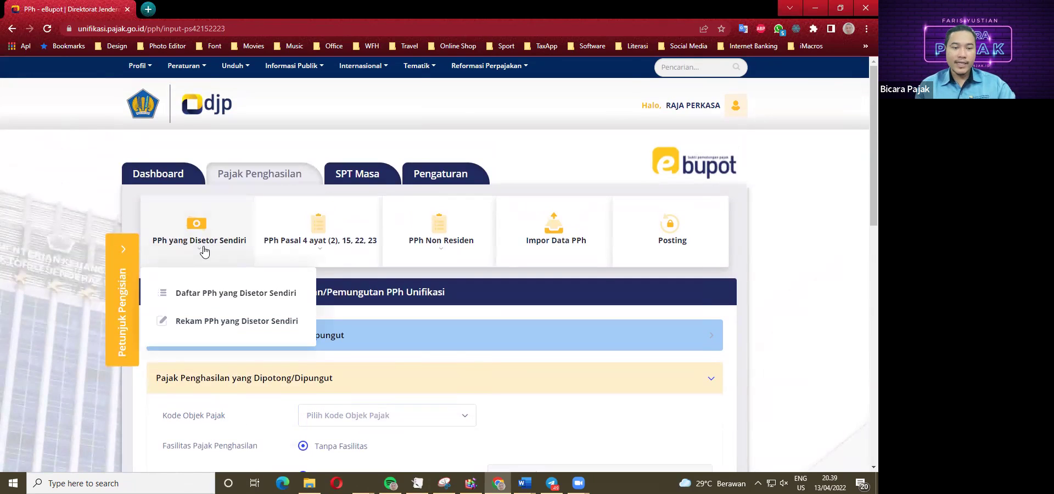
left_click(206, 321)
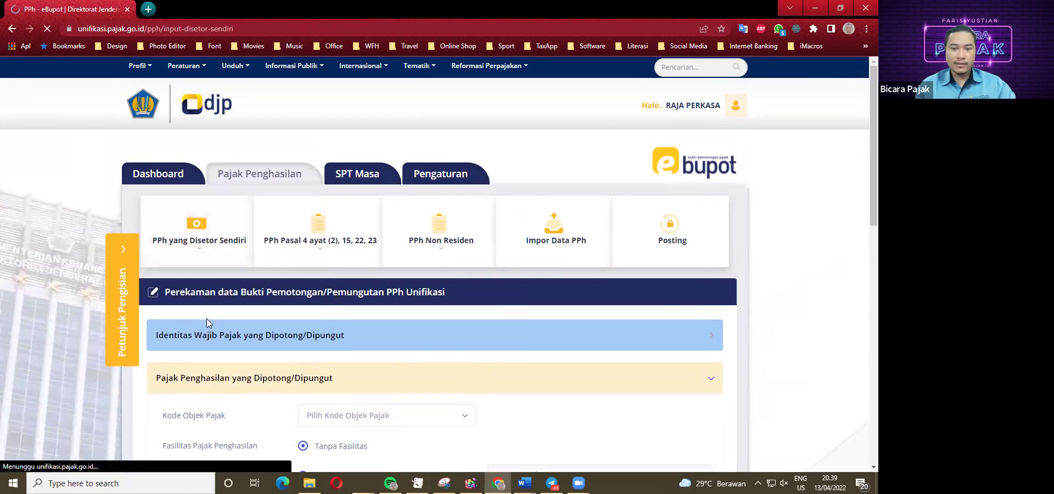
scroll(285, 315, "down", 1)
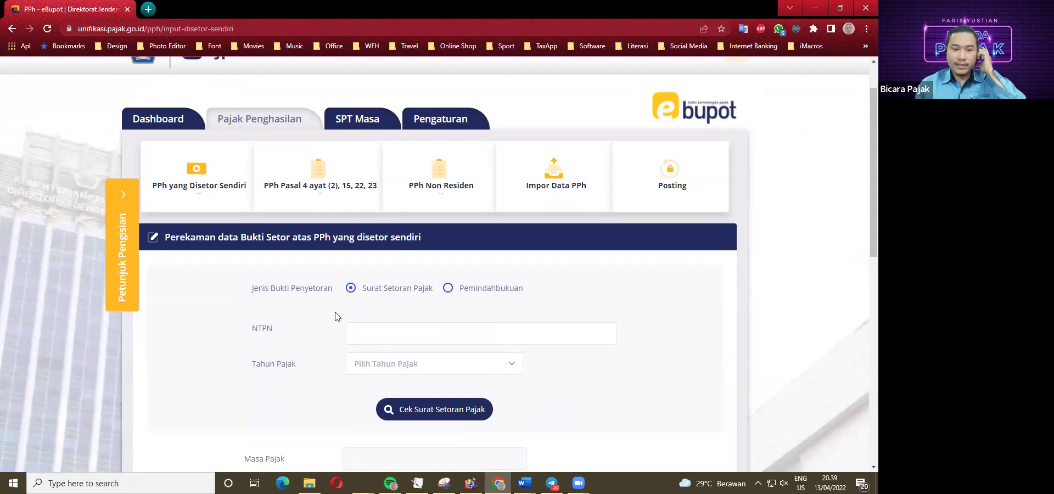
left_click(360, 333)
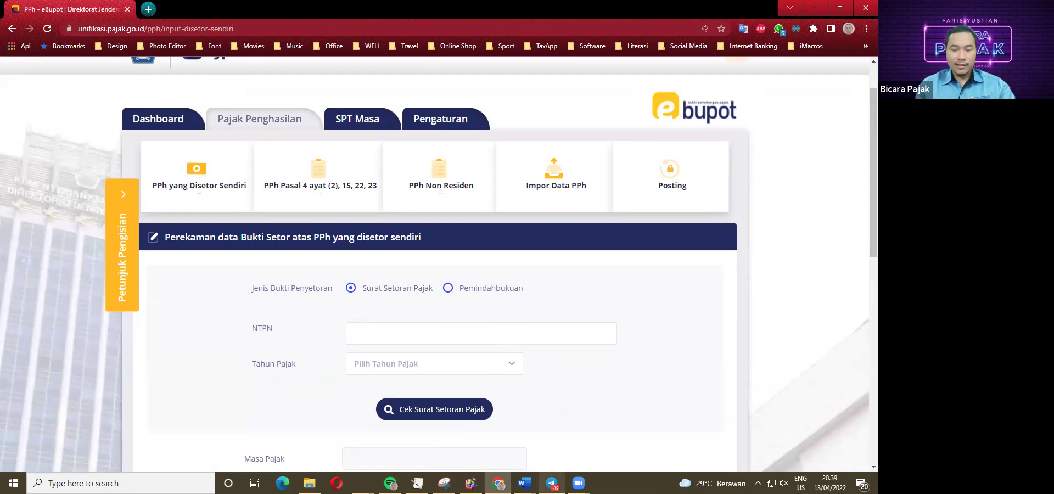
Check the Word case study, then return to the e-Bupot form.
left_click(524, 483)
left_click(521, 459)
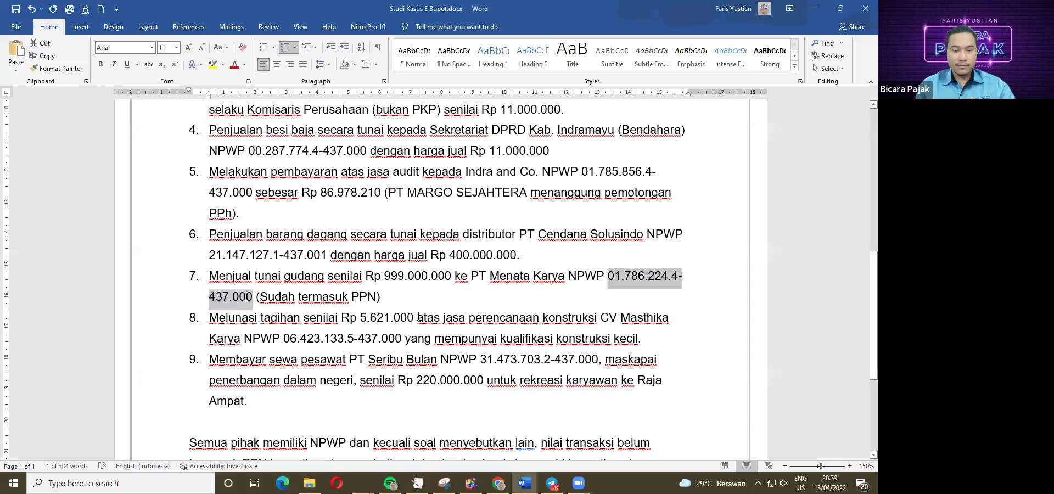
left_click(389, 303)
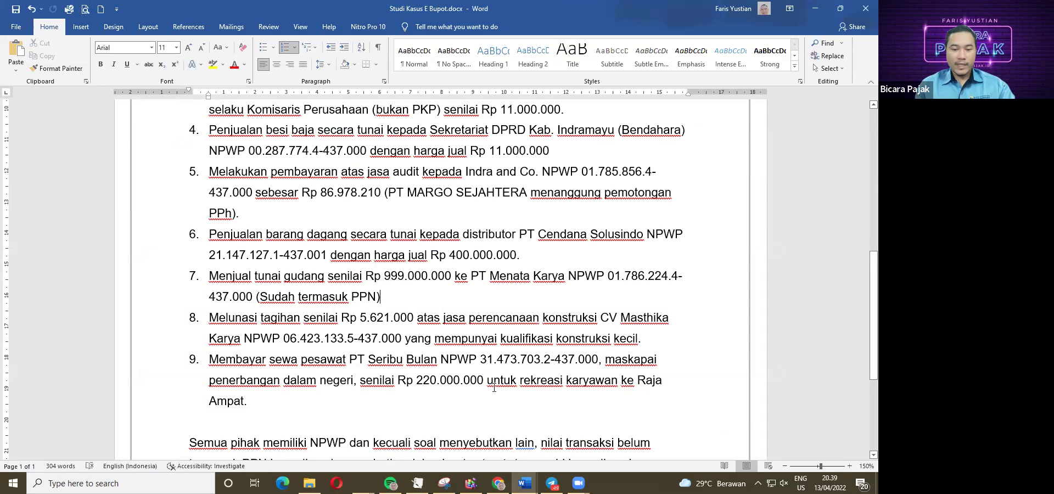
key("alt+Tab")
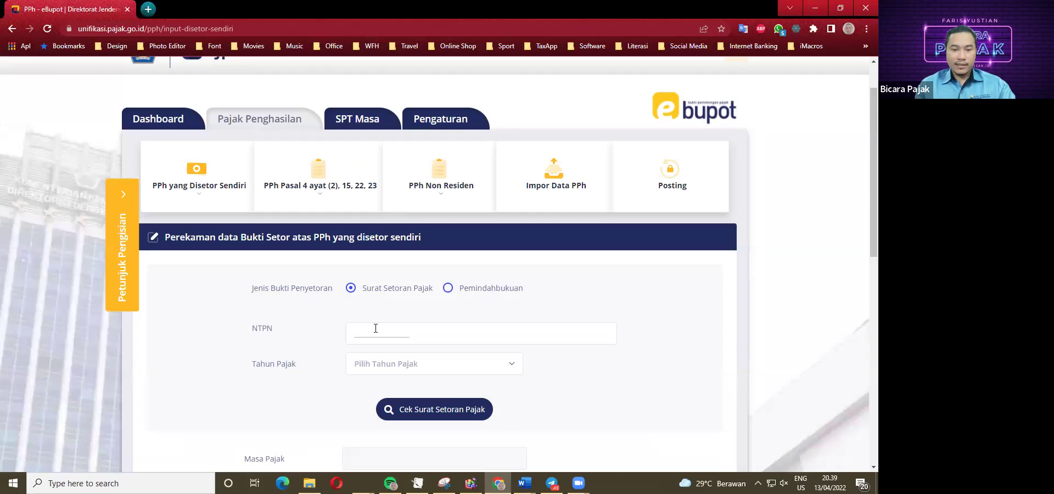
scroll(366, 329, "up", 1)
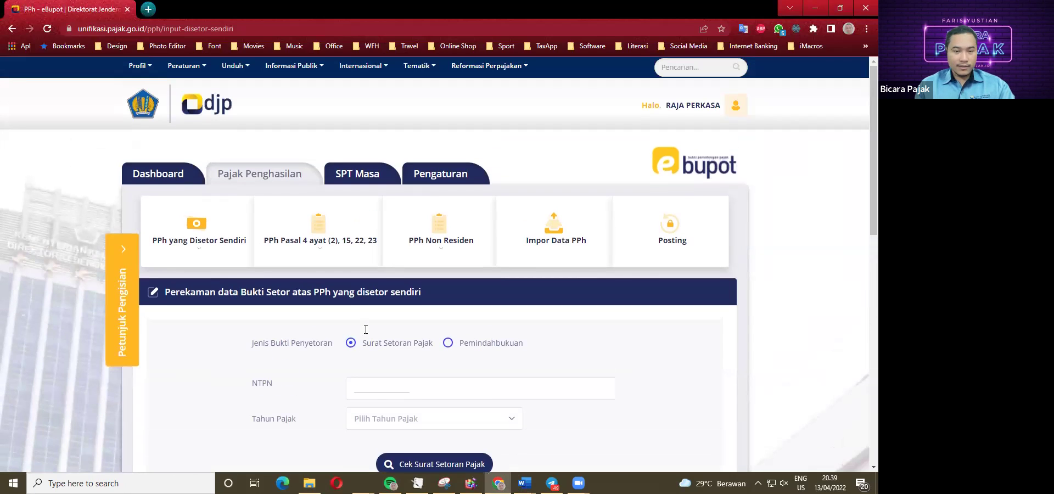
Start a new Pasal 4(2), 15, 22, 23 slip for tax year 2022, April period.
left_click(316, 253)
left_click(327, 322)
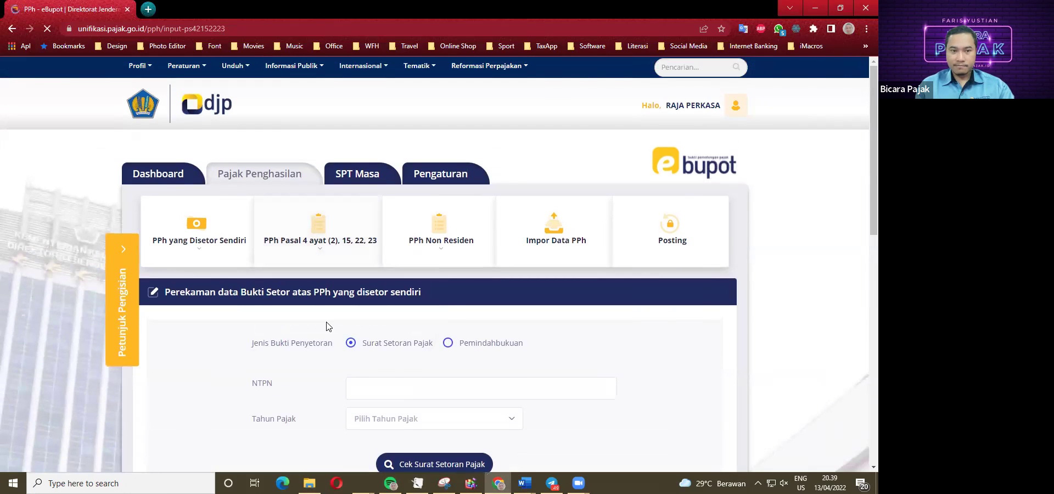
scroll(254, 317, "down", 2)
left_click(276, 265)
left_click(268, 318)
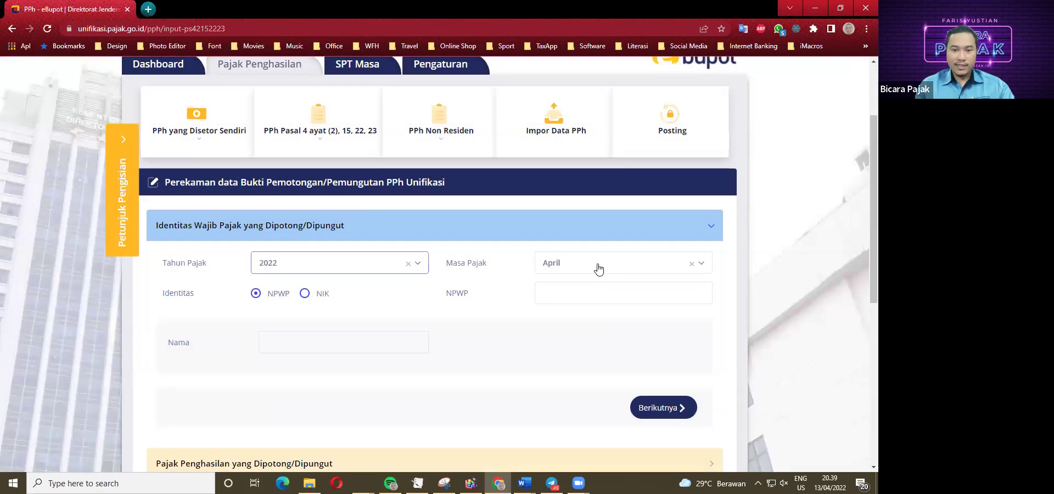
left_click(598, 267)
left_click(322, 309)
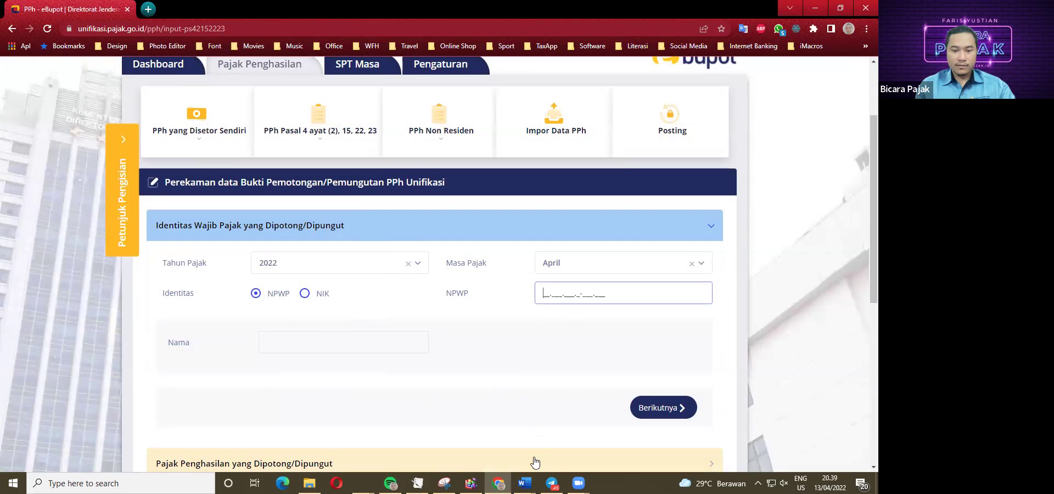
Paste PT Menata Karya's NPWP from item 7, continue, and filter tax object codes by 'TANAH'.
left_click(524, 483)
left_click(506, 434)
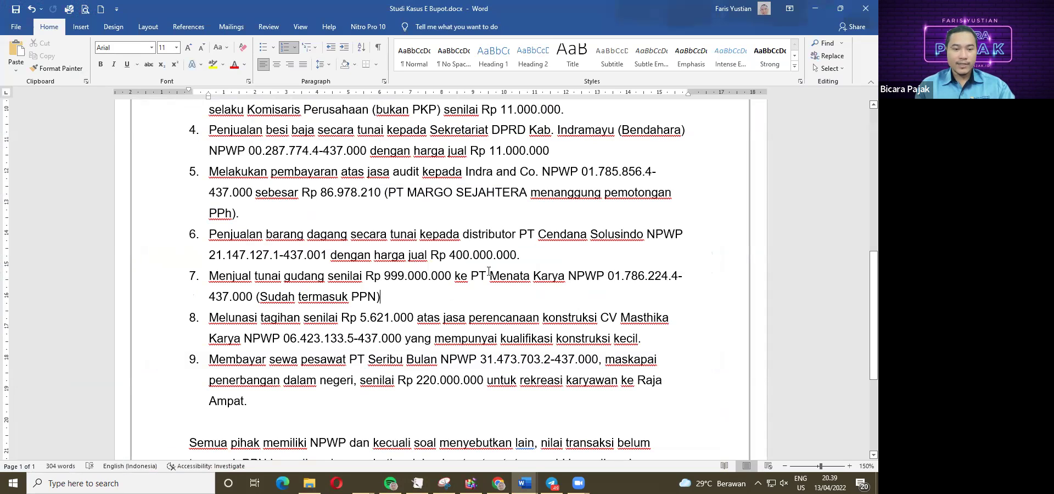
left_click_drag(607, 277, 249, 297)
key("ctrl+c")
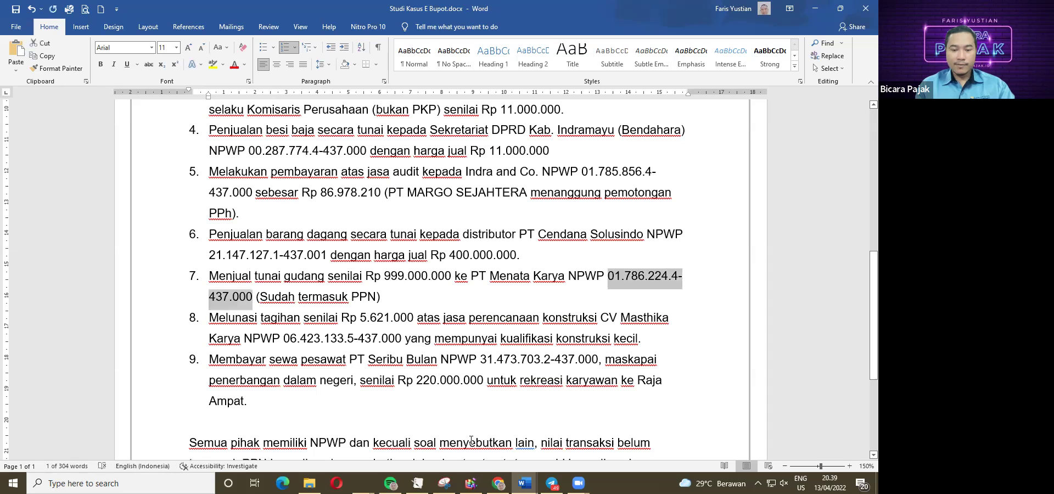
key("alt+Tab")
key("ctrl+v")
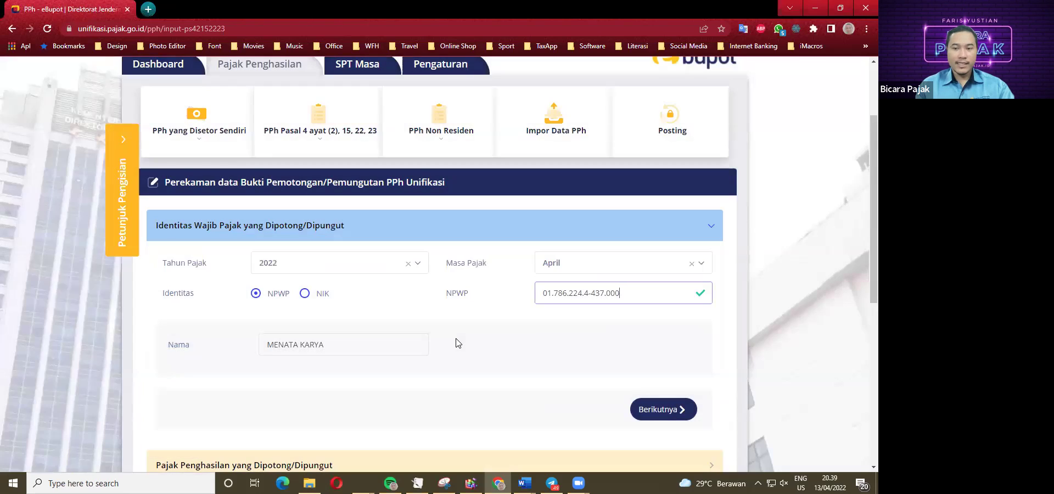
scroll(455, 340, "down", 2)
left_click(667, 325)
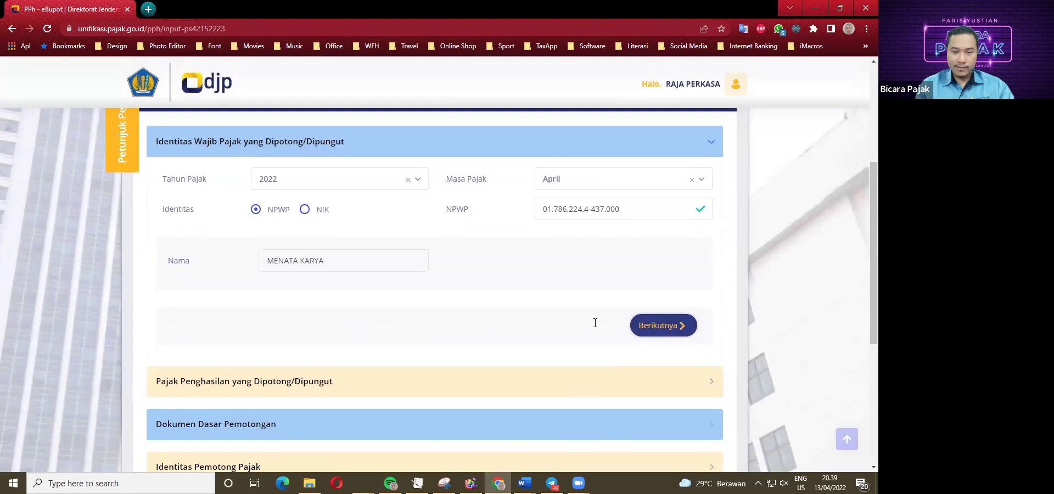
left_click(365, 227)
type("TANAH")
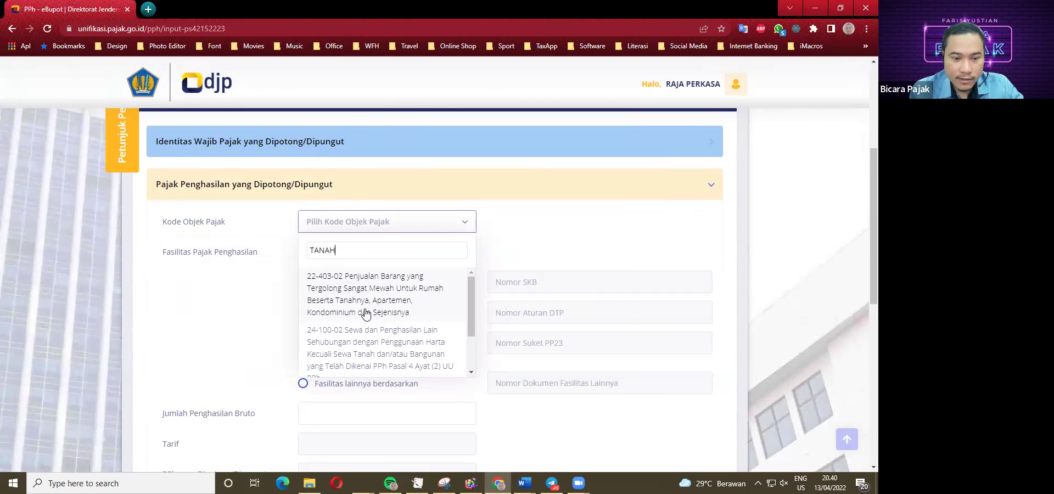
scroll(366, 314, "down", 2)
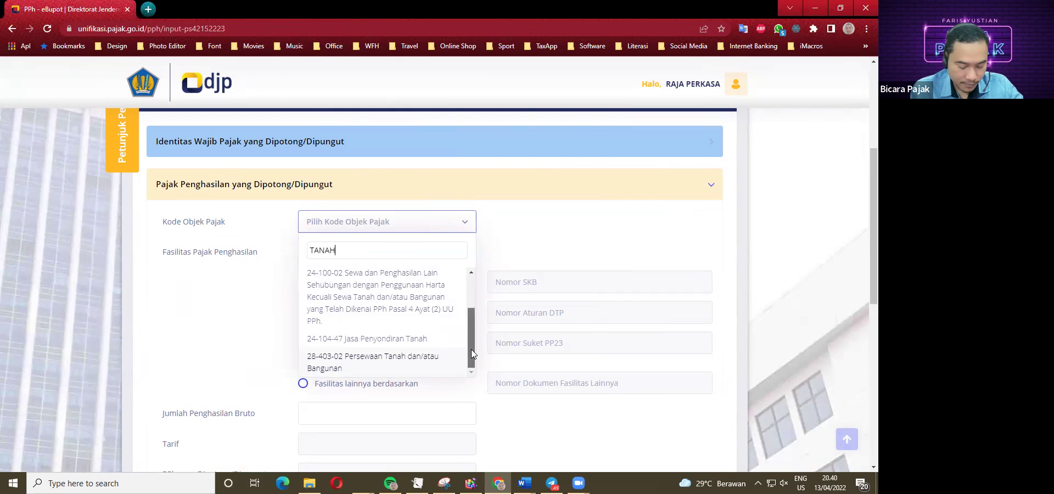
mouse_move(472, 350)
left_mouse_down()
mouse_move(470, 330)
mouse_move(470, 356)
left_mouse_up()
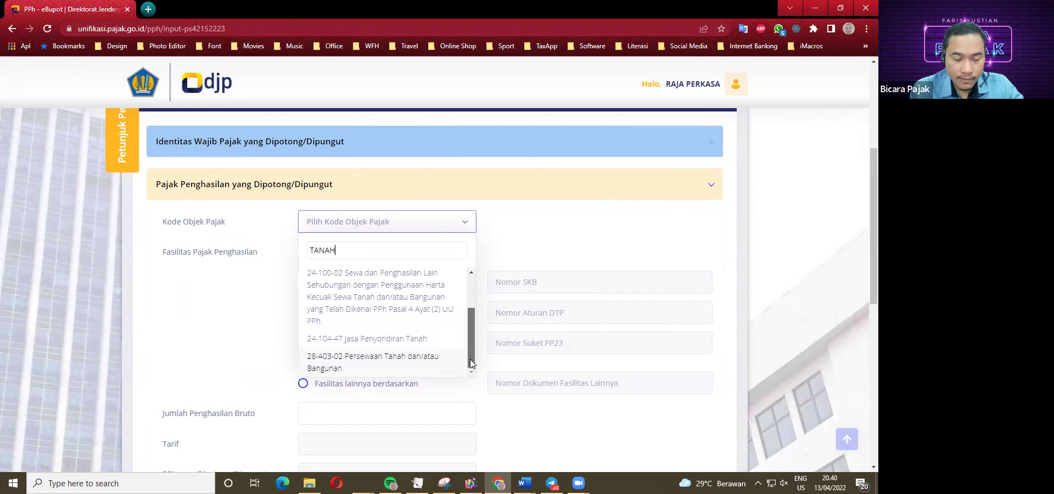
mouse_move(470, 359)
left_mouse_down()
mouse_move(469, 303)
mouse_move(470, 366)
left_mouse_up()
left_click_drag(468, 327, 466, 361)
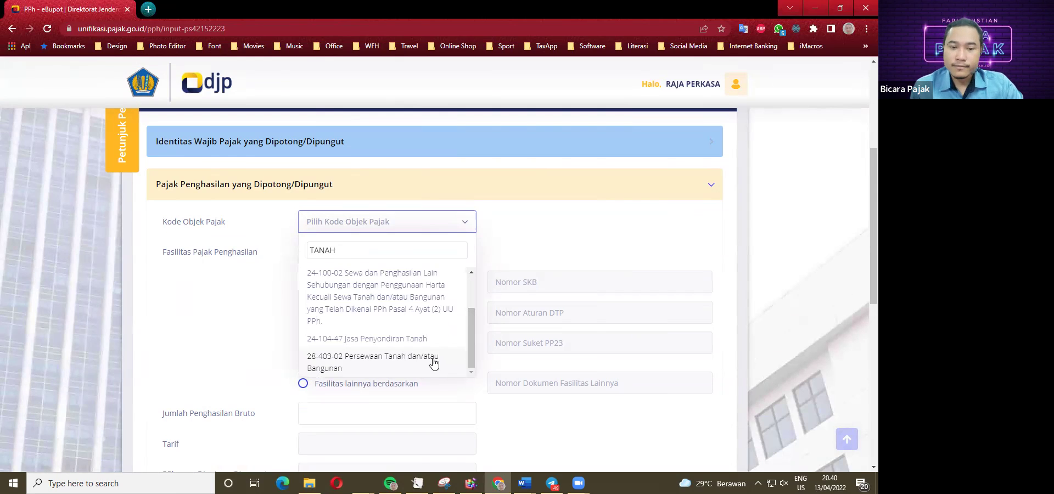
key("BackSpace")
key("BackSpace")
key("BackSpace")
key("BackSpace")
key("BackSpace")
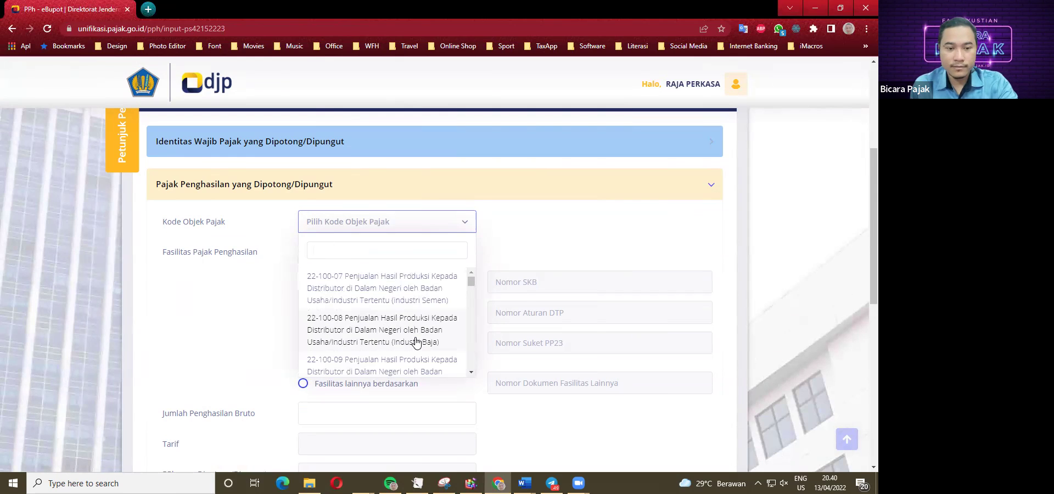
scroll(400, 308, "down", 6)
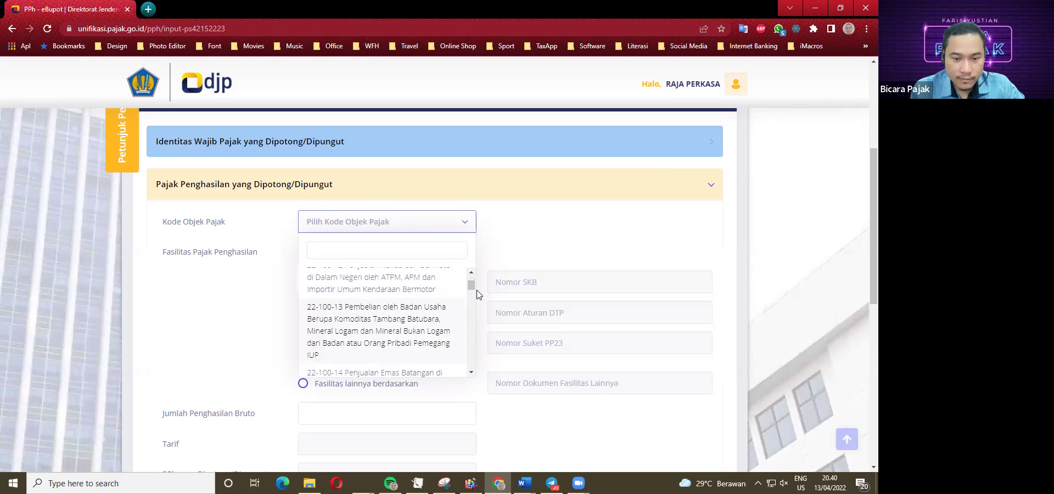
left_click_drag(471, 306, 467, 353)
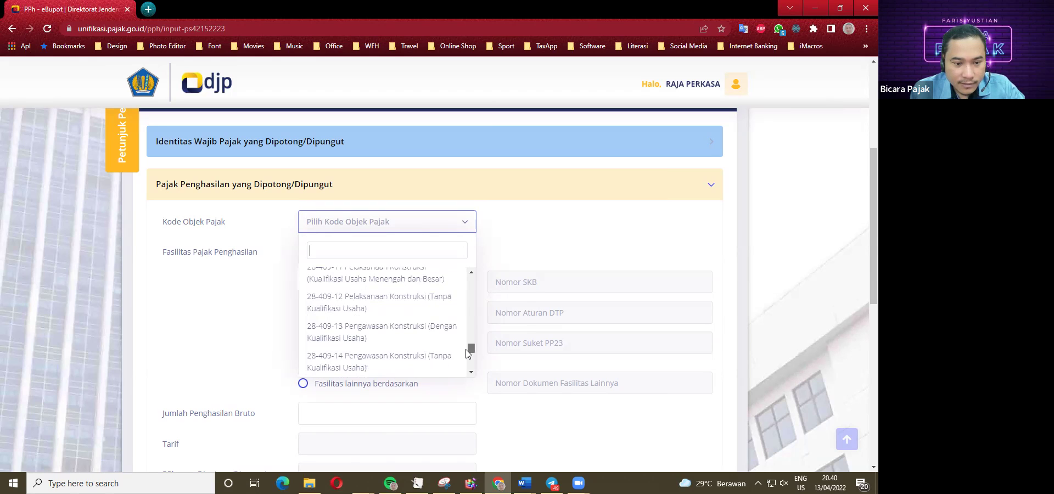
scroll(348, 337, "up", 3)
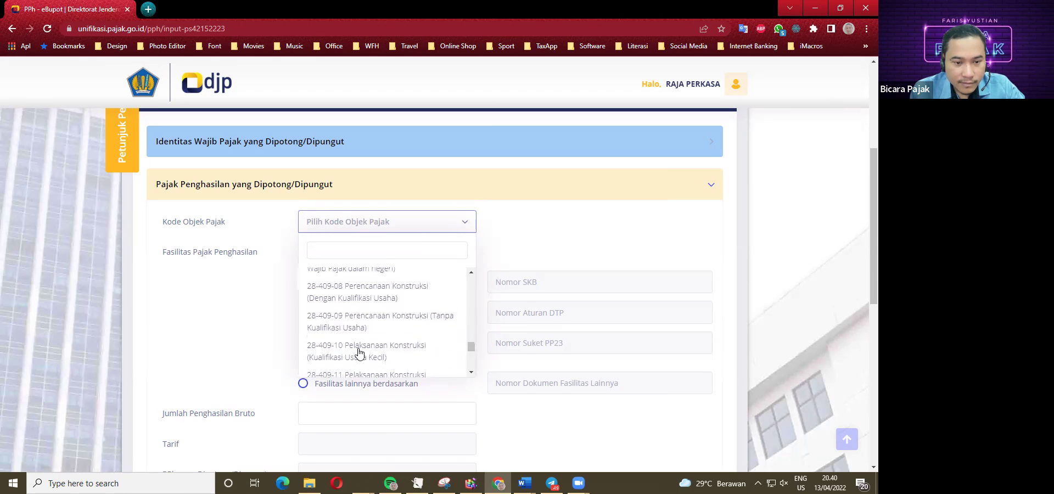
scroll(345, 345, "up", 3)
scroll(360, 346, "up", 1)
scroll(362, 348, "down", 1)
scroll(366, 340, "up", 1)
scroll(368, 342, "up", 1)
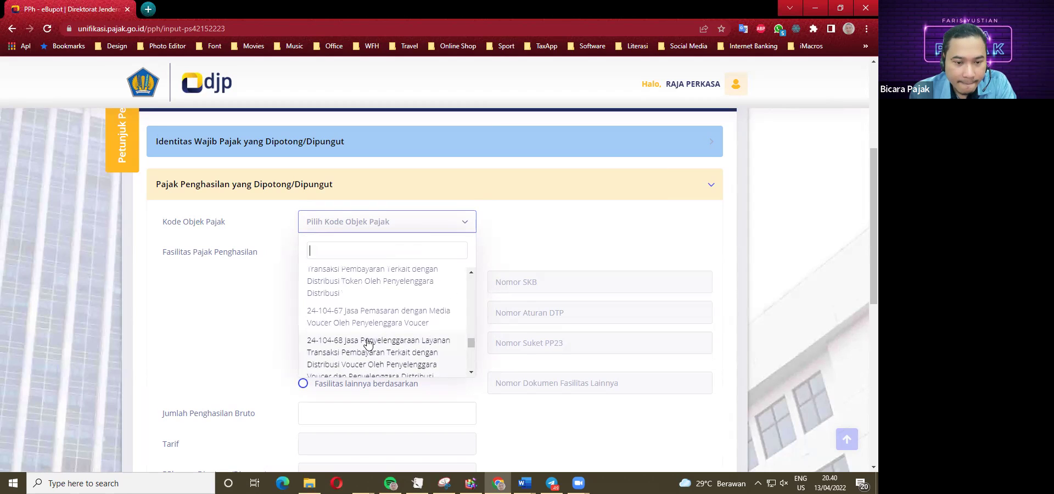
scroll(379, 335, "down", 10)
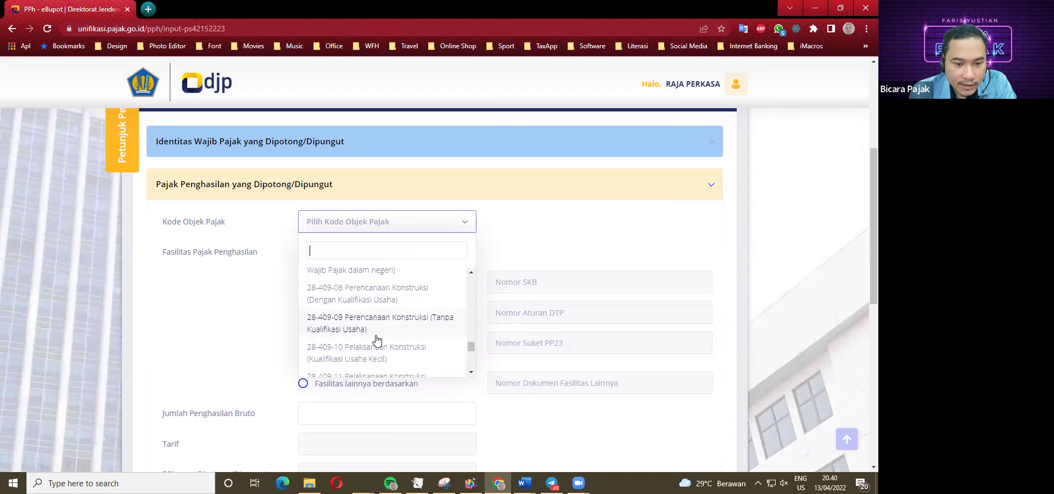
scroll(384, 365, "down", 2)
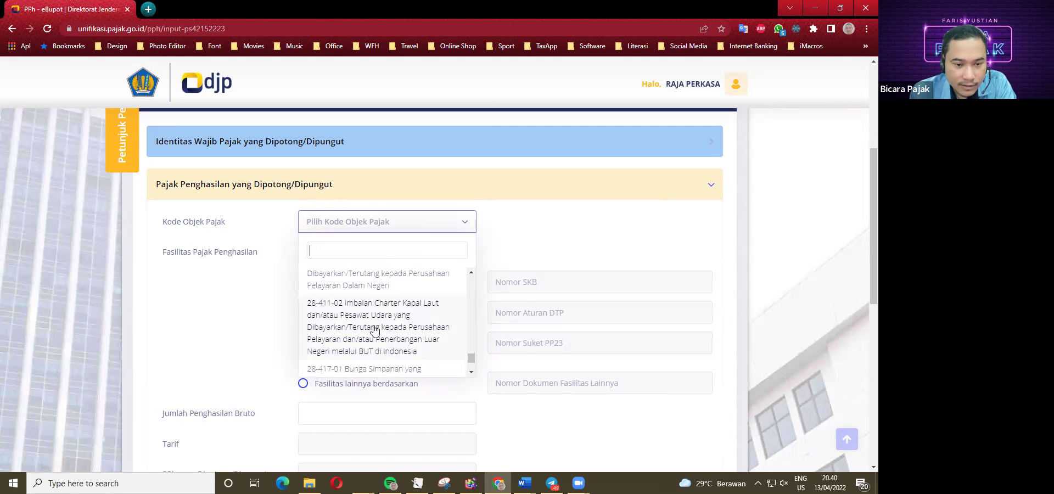
scroll(371, 335, "down", 5)
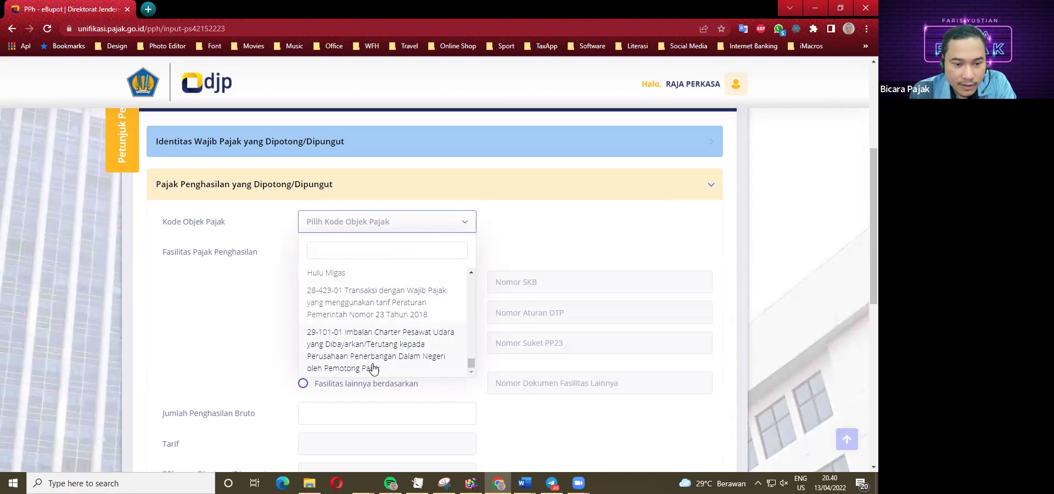
scroll(352, 366, "up", 3)
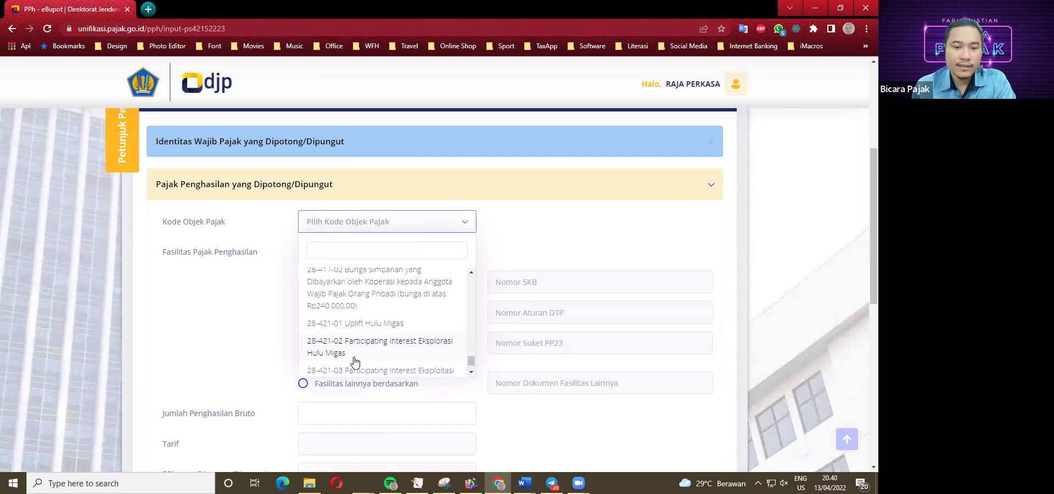
scroll(292, 351, "up", 2)
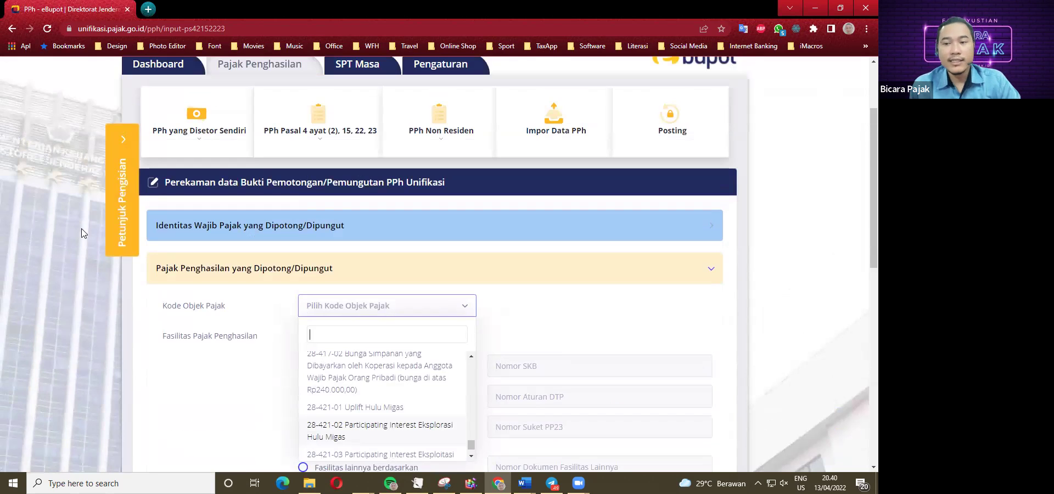
scroll(103, 229, "up", 1)
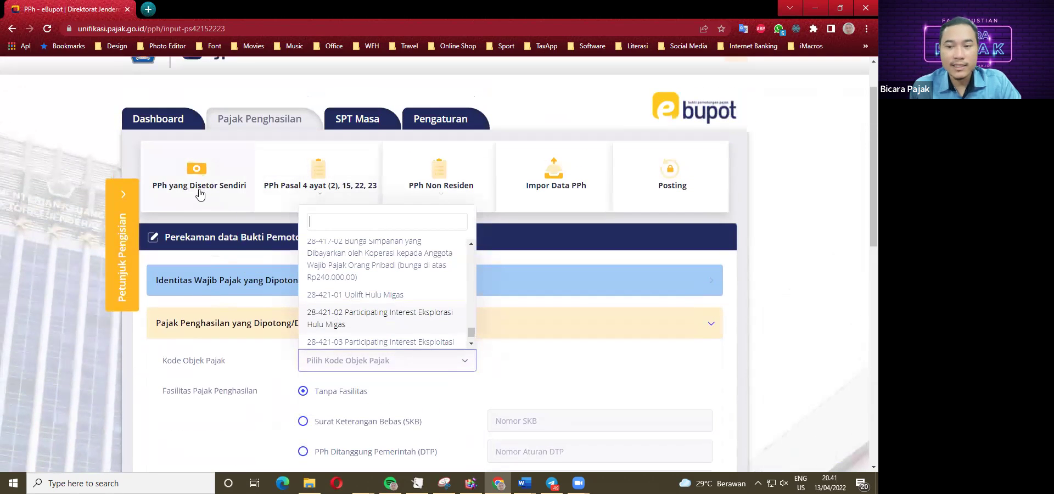
Open the Rekam PPh yang Disetor Sendiri form and click into the NTPN field.
left_click(195, 199)
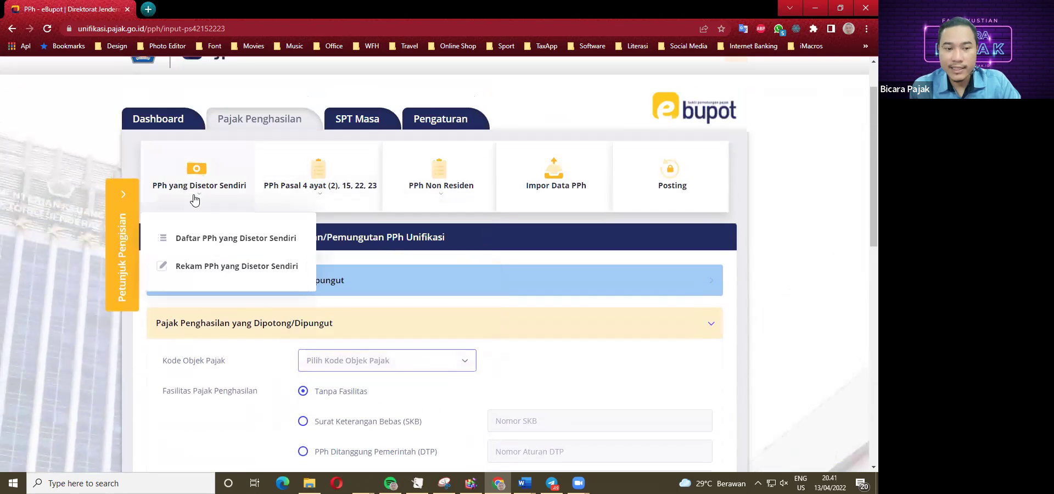
left_click(201, 268)
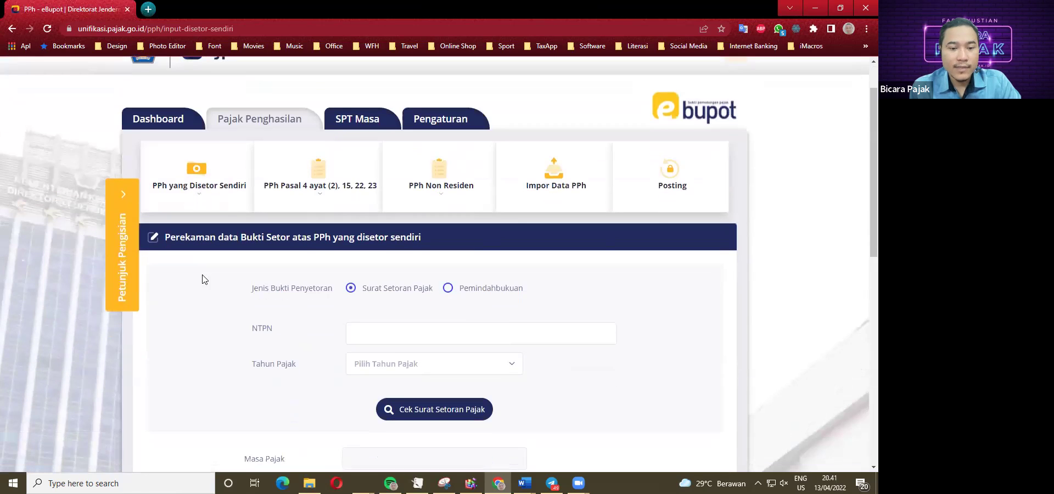
scroll(348, 295, "down", 1)
left_click(354, 277)
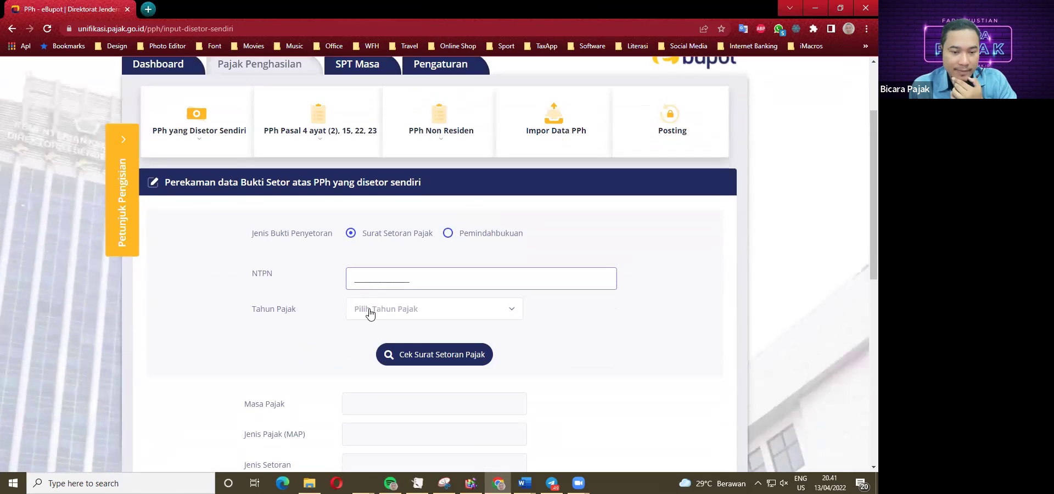
scroll(366, 310, "down", 1)
scroll(426, 317, "down", 3)
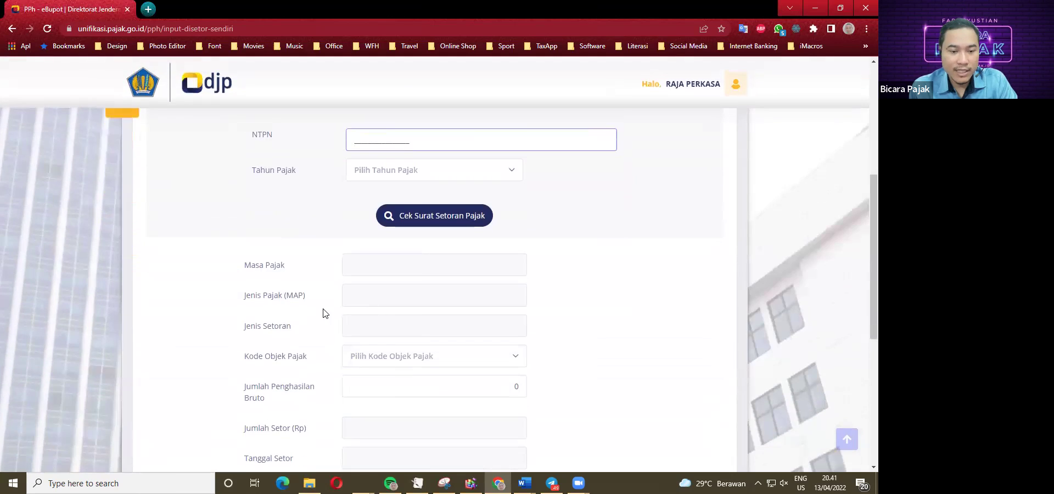
scroll(437, 245, "up", 1)
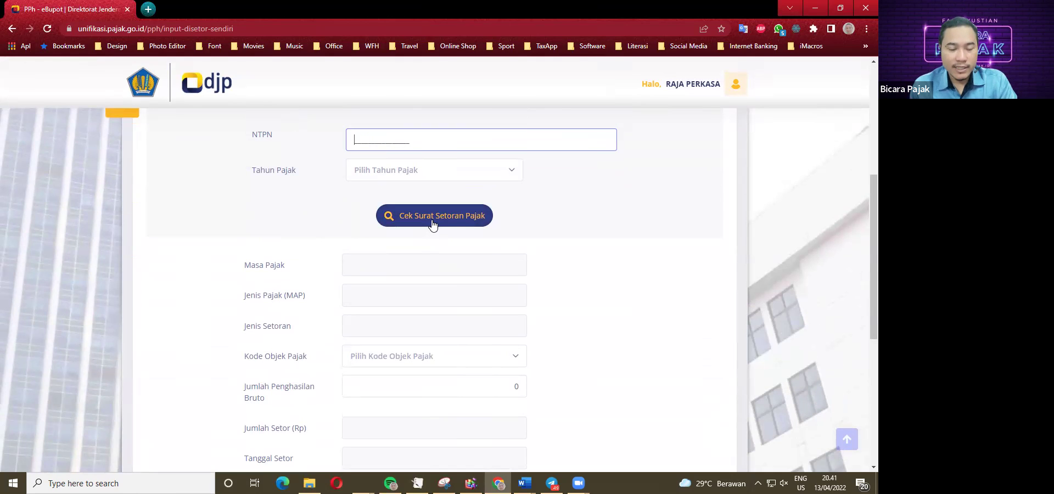
scroll(439, 424, "up", 2)
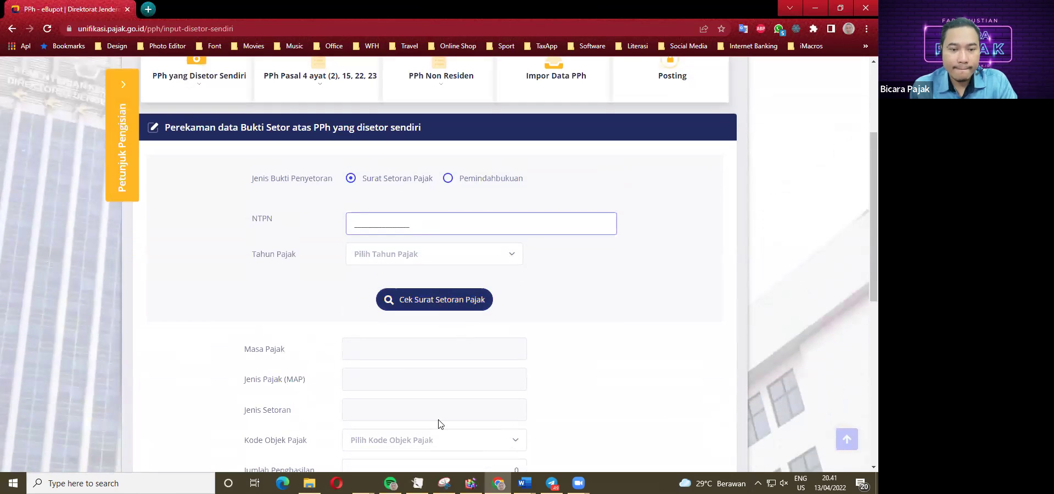
Review the Word case study, then return to the e-Bupot form.
mouse_move(524, 483)
left_click(488, 445)
left_click(387, 297)
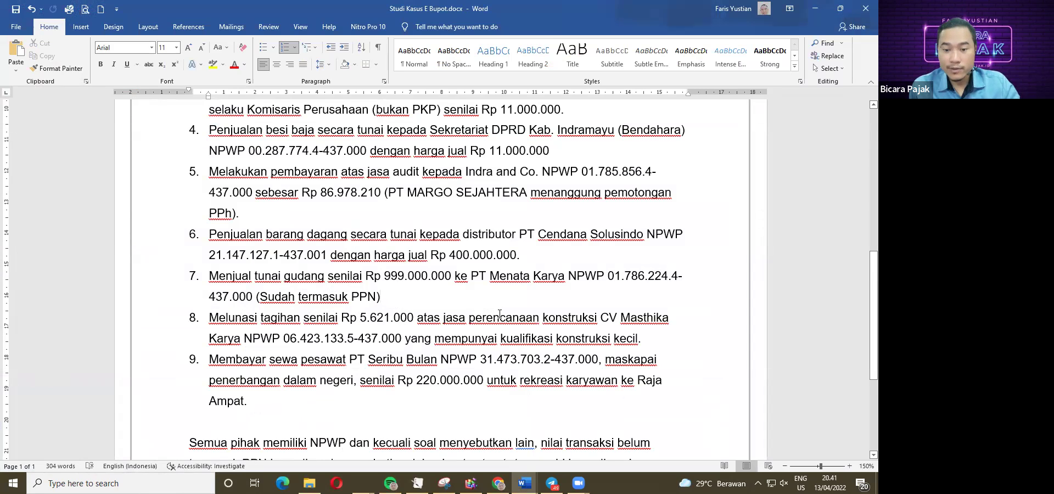
left_click(498, 483)
scroll(332, 325, "up", 4)
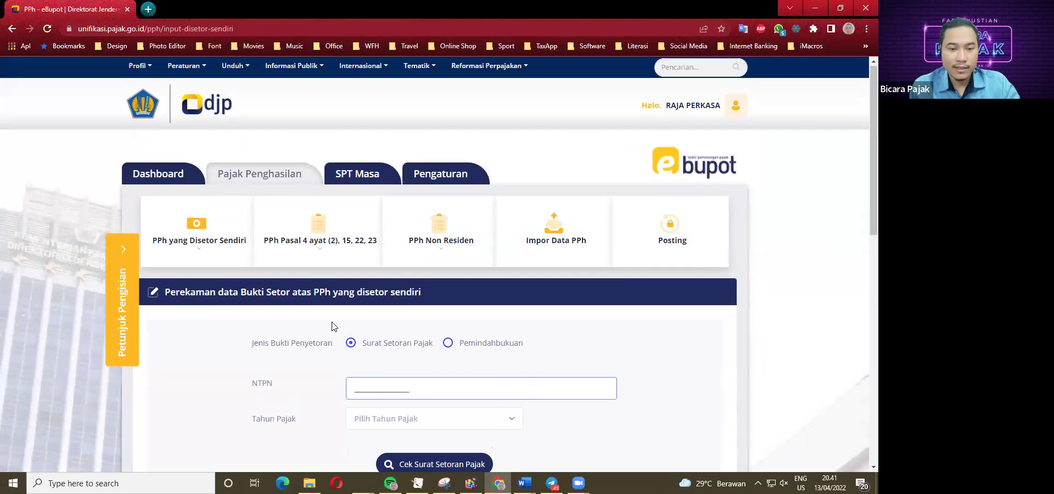
Start a new Pasal 4(2) withholding slip for tax year 2022, period April.
left_click(324, 249)
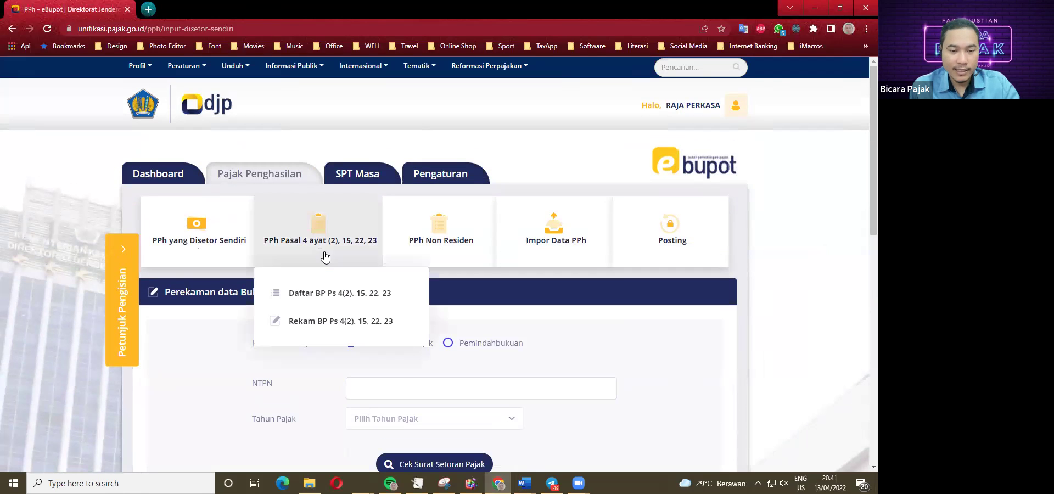
left_click(324, 326)
scroll(345, 347, "down", 1)
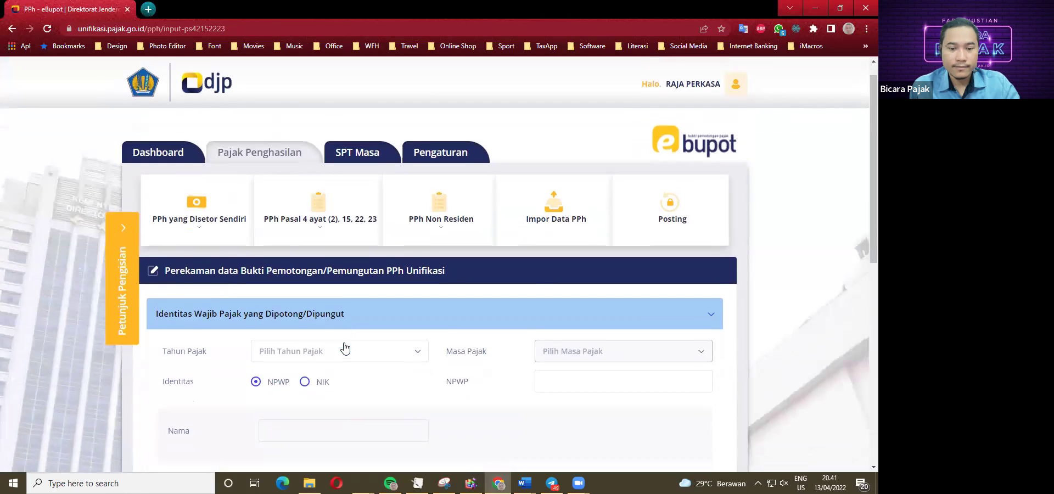
scroll(344, 348, "down", 2)
left_click(288, 266)
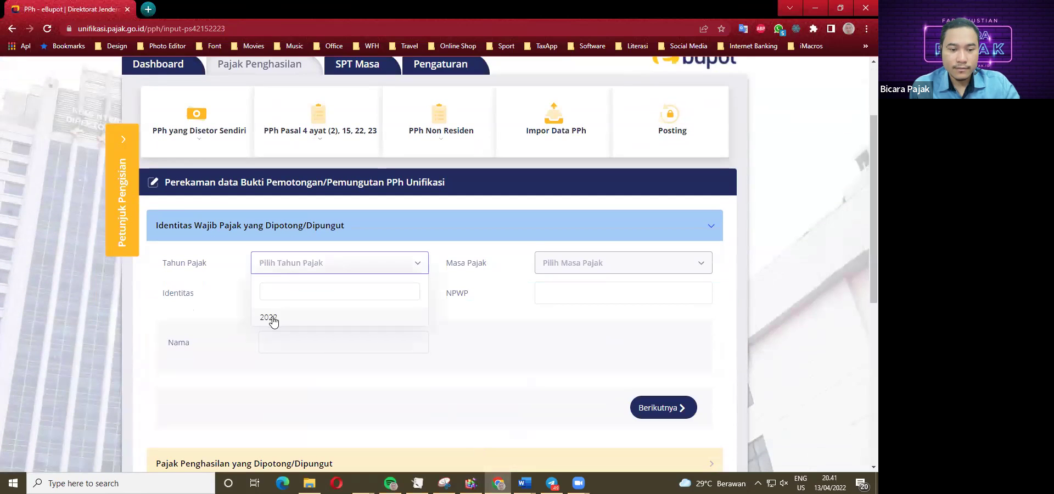
left_click(269, 318)
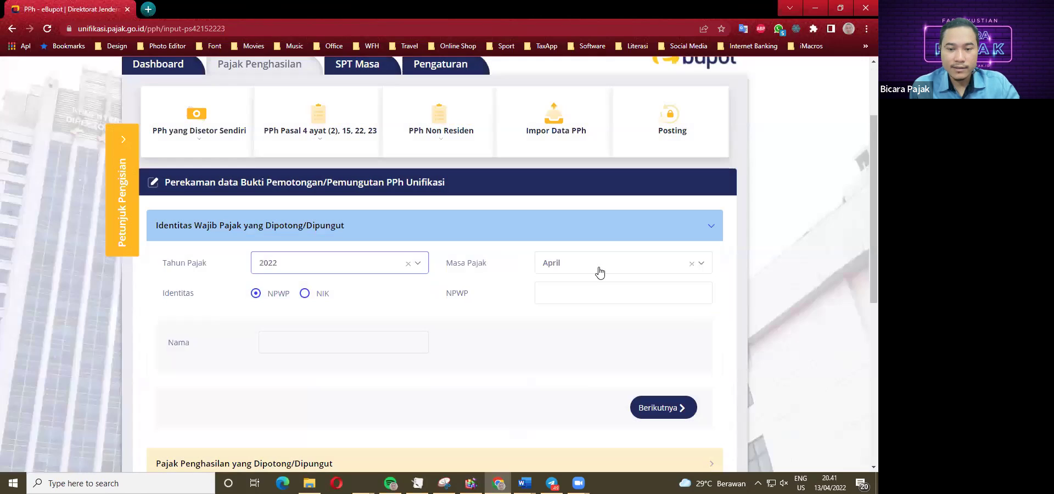
left_click(599, 270)
left_click(557, 367)
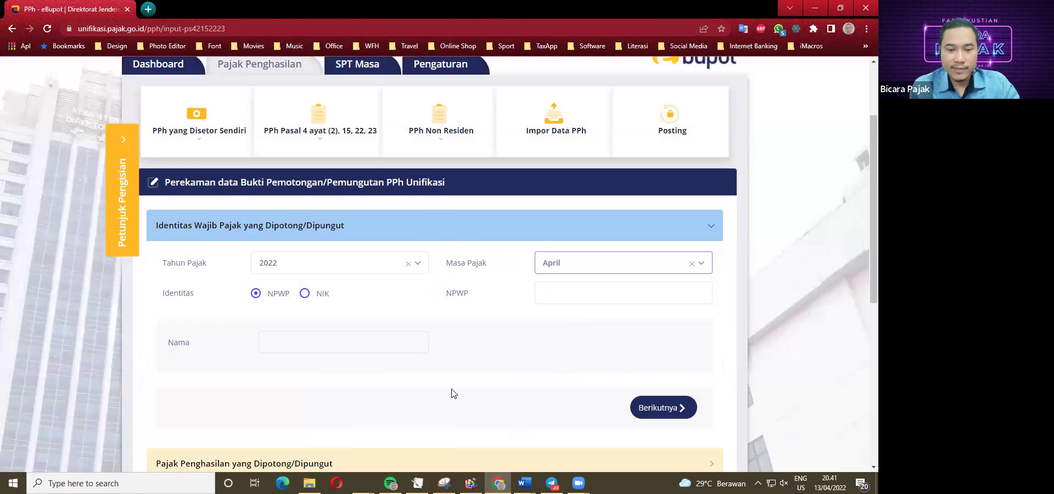
Copy item 8's contractor NPWP from Word into the NPWP field and continue to income details.
mouse_move(524, 483)
left_click(490, 434)
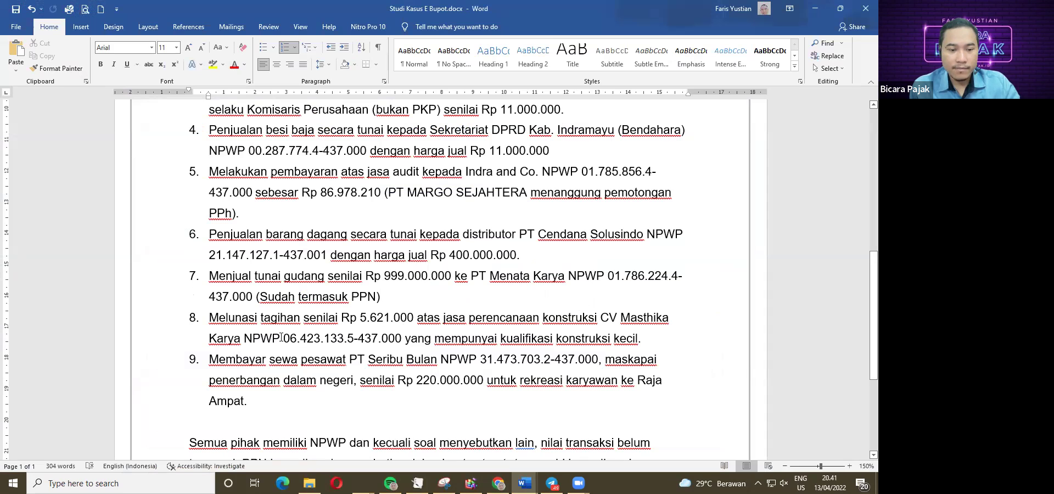
left_click_drag(284, 338, 405, 339)
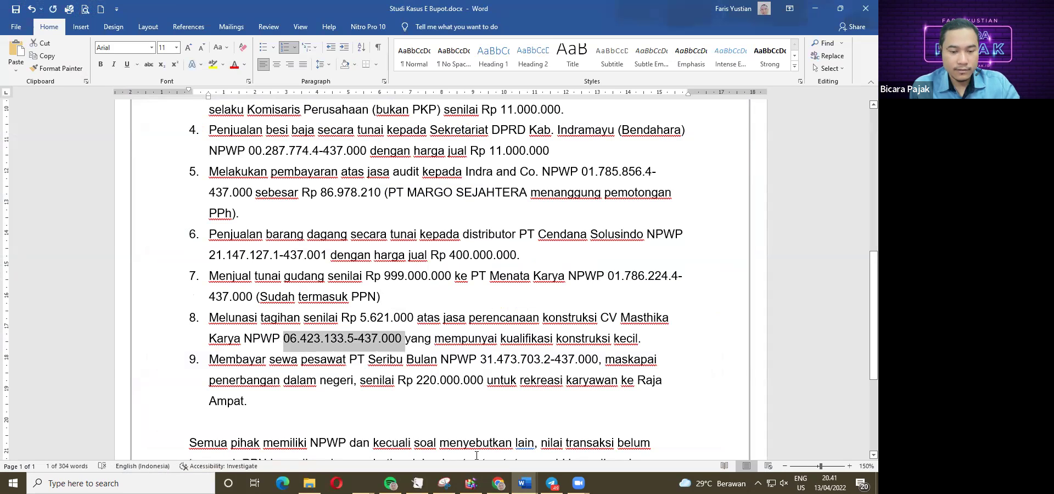
key("ctrl+c")
key("alt+Tab")
key("ctrl+v")
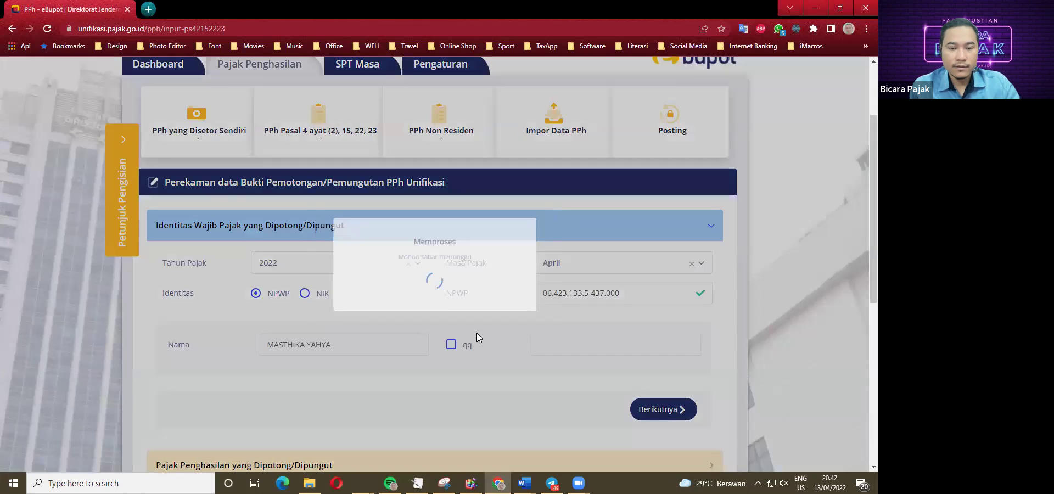
scroll(393, 331, "down", 1)
scroll(491, 301, "down", 3)
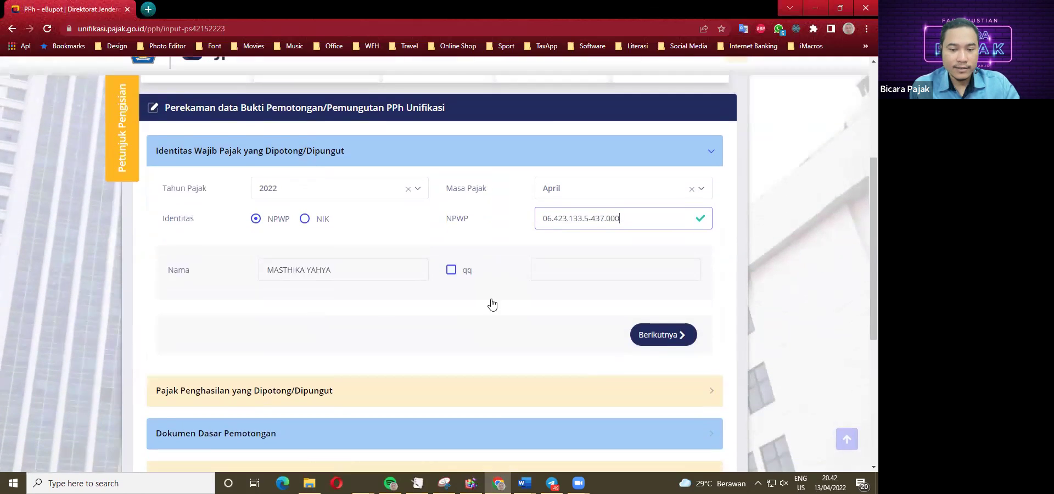
left_click(653, 221)
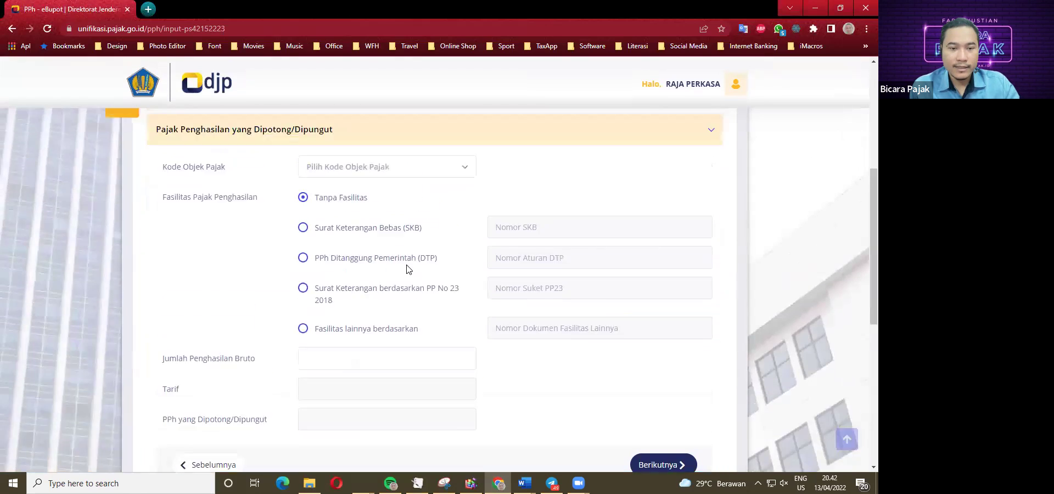
Search 'KONST' and pick 28-409-10 Pelaksanaan Konstruksi (Kualifikasi Usaha Kecil), giving a 2% rate.
left_click(393, 226)
type("KONST")
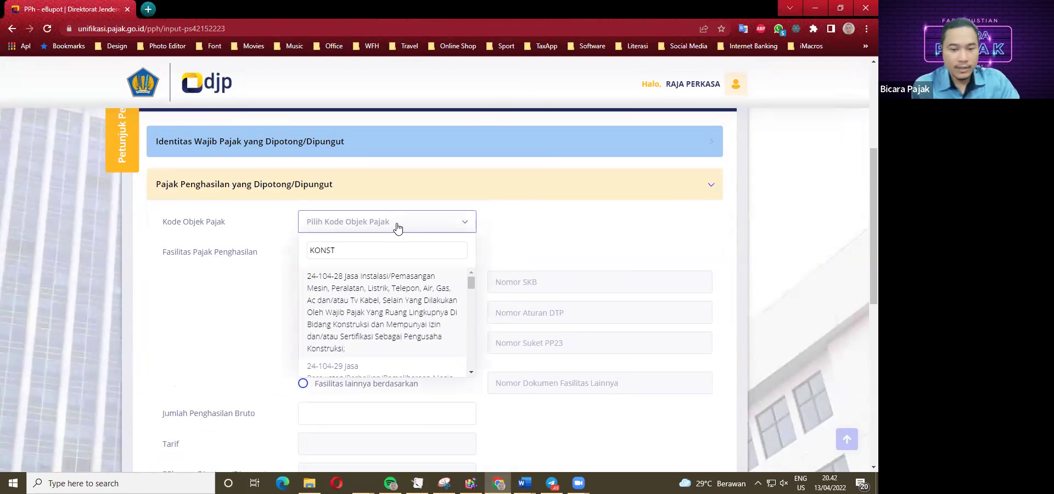
scroll(400, 298, "down", 3)
scroll(475, 337, "down", 5)
left_click_drag(475, 337, 475, 311)
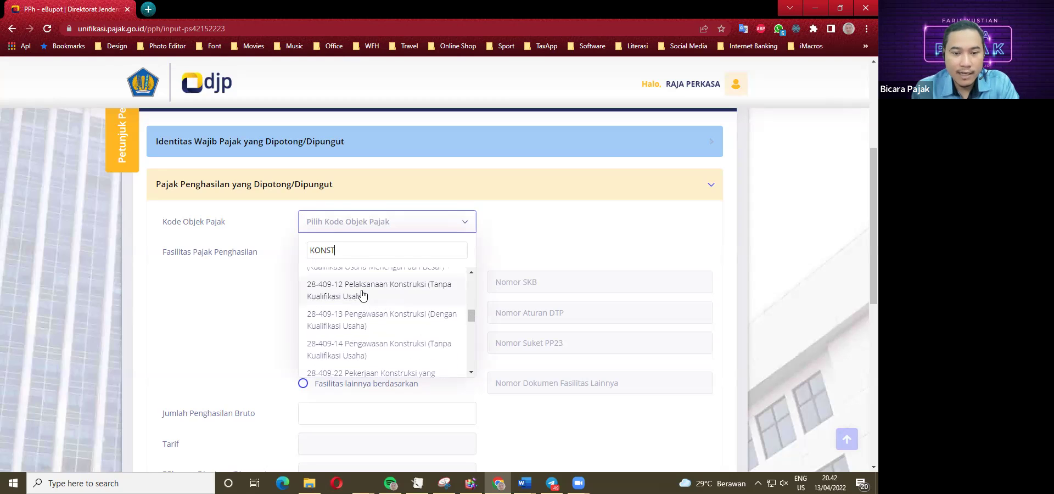
left_click(471, 274)
left_click(471, 273)
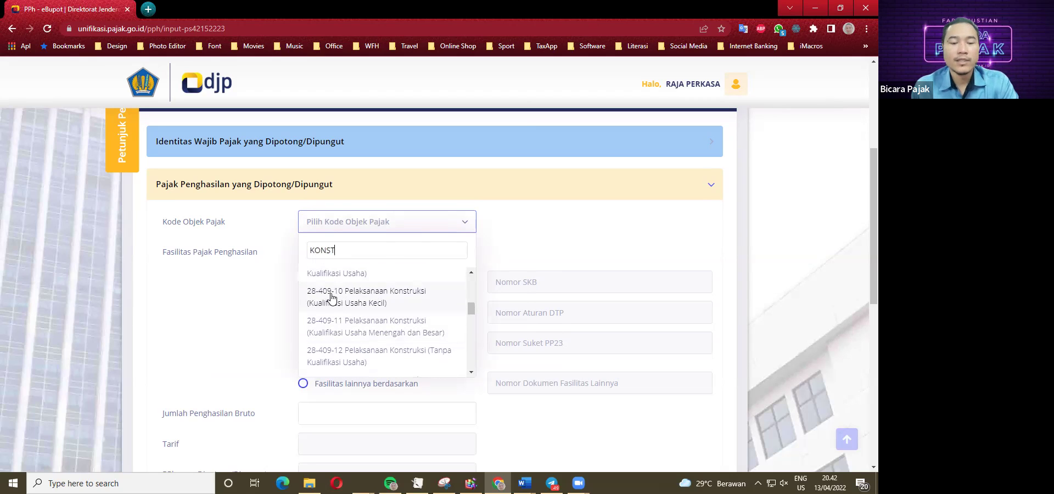
left_click(346, 299)
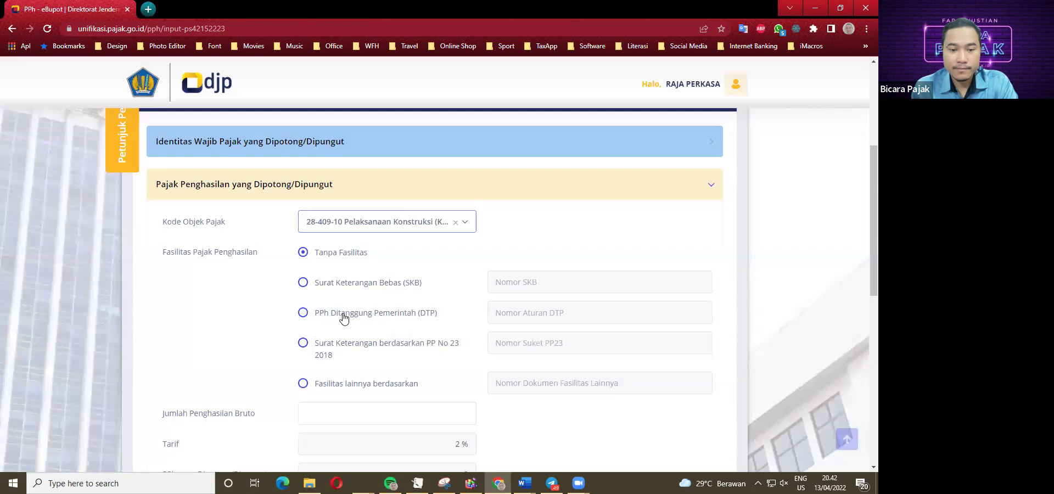
scroll(344, 318, "down", 2)
left_click(396, 309)
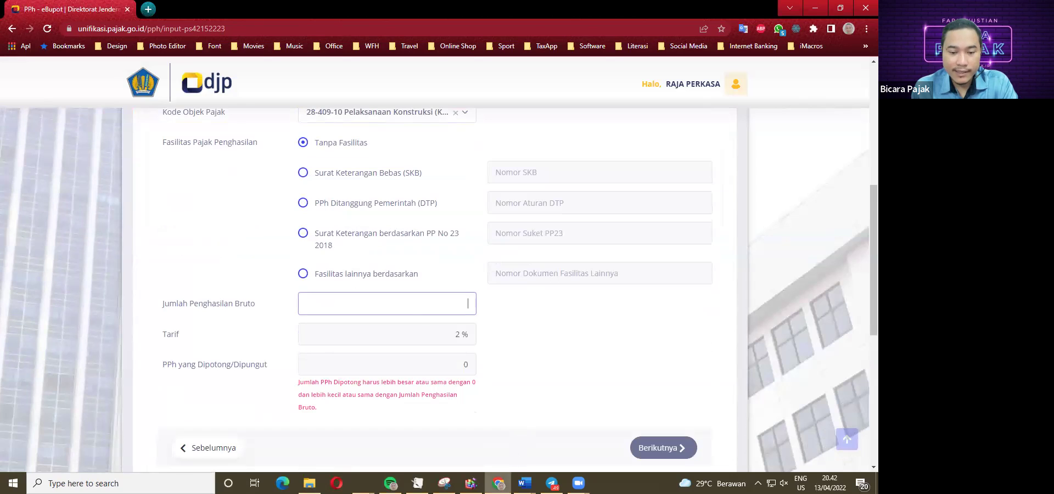
Check the case study in Word and enter item 8's gross income of 5.621.000.
left_click(524, 482)
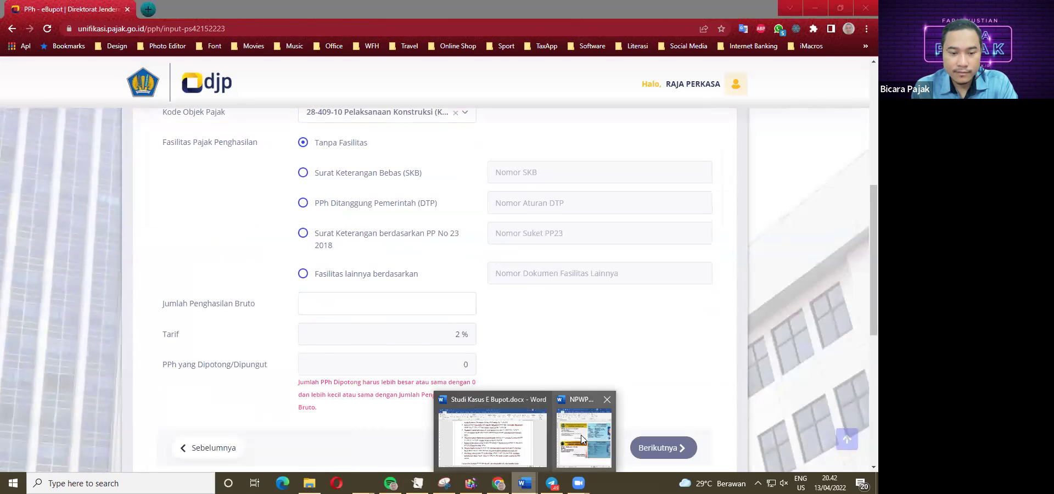
left_click(510, 442)
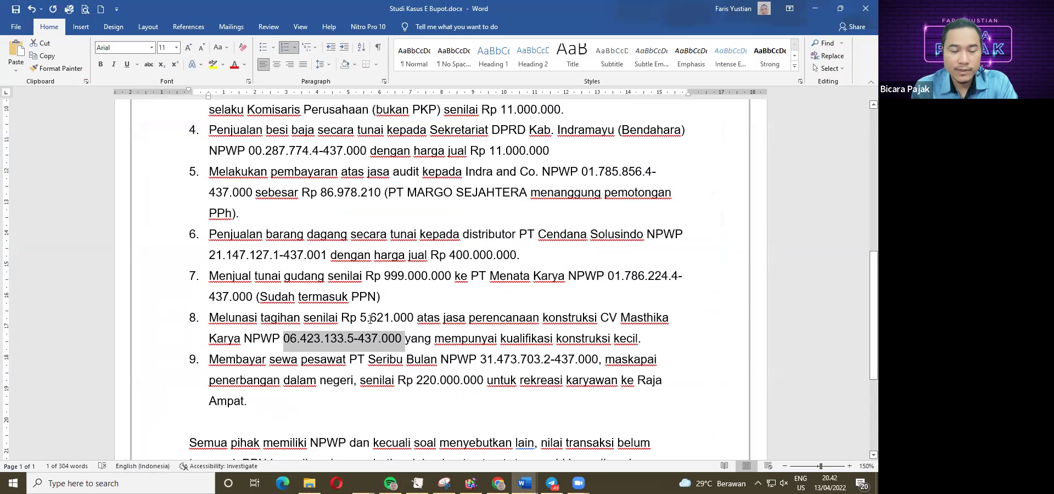
left_click(498, 483)
left_click(432, 307)
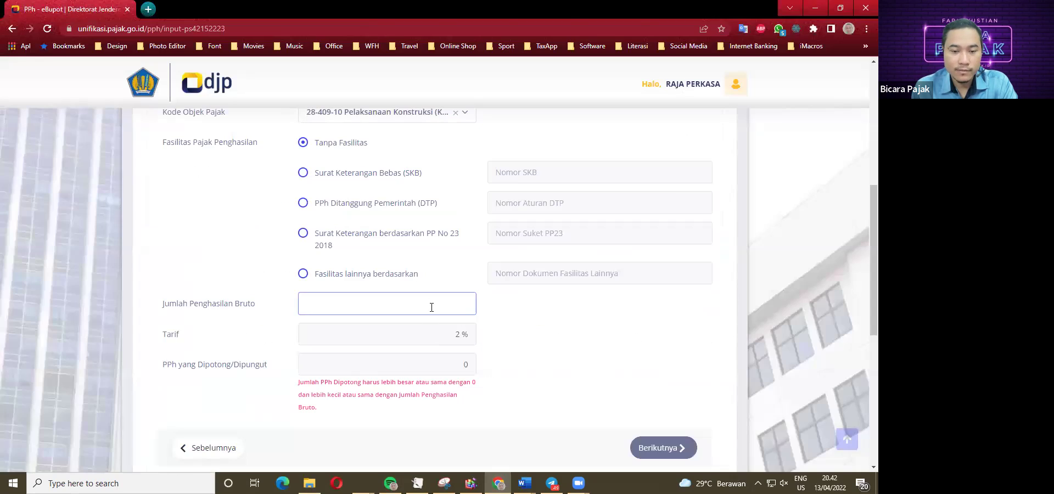
type("5.621.000")
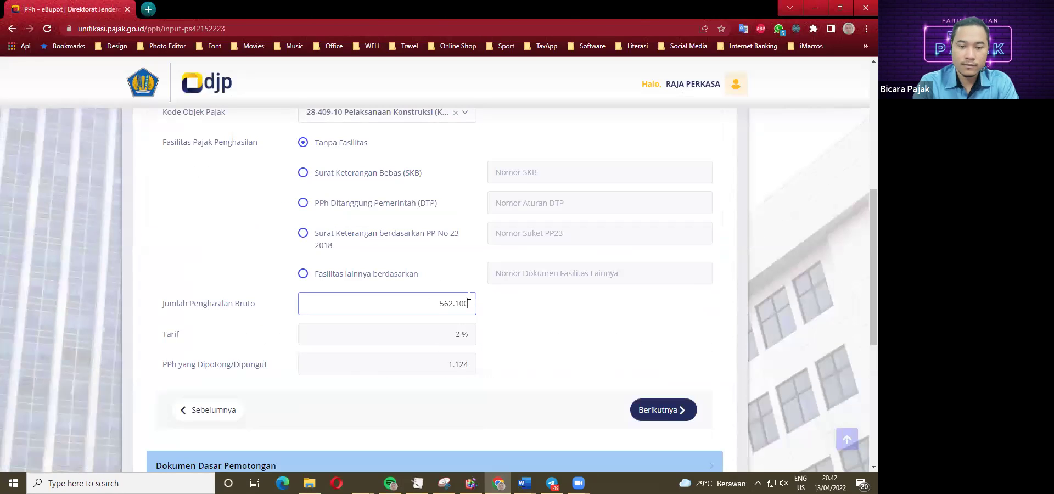
key("Tab")
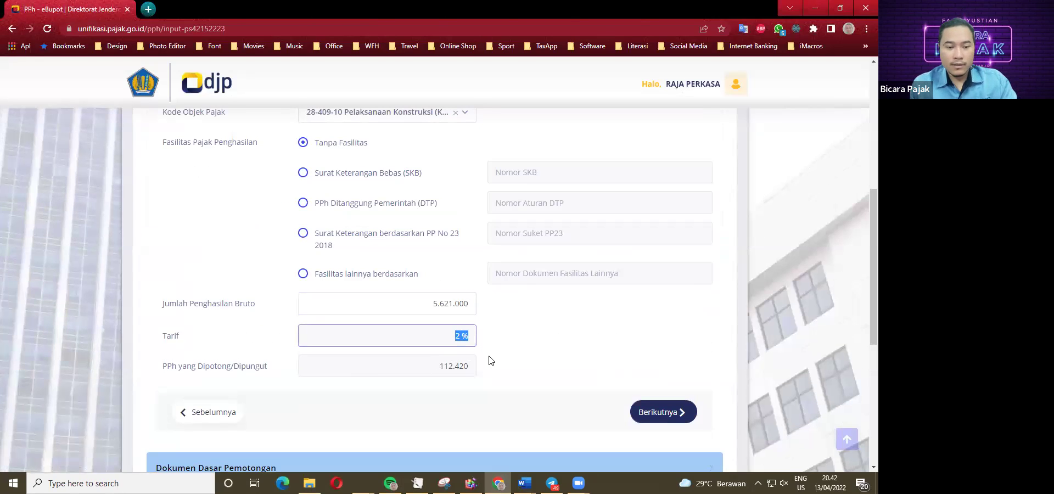
left_click(460, 337)
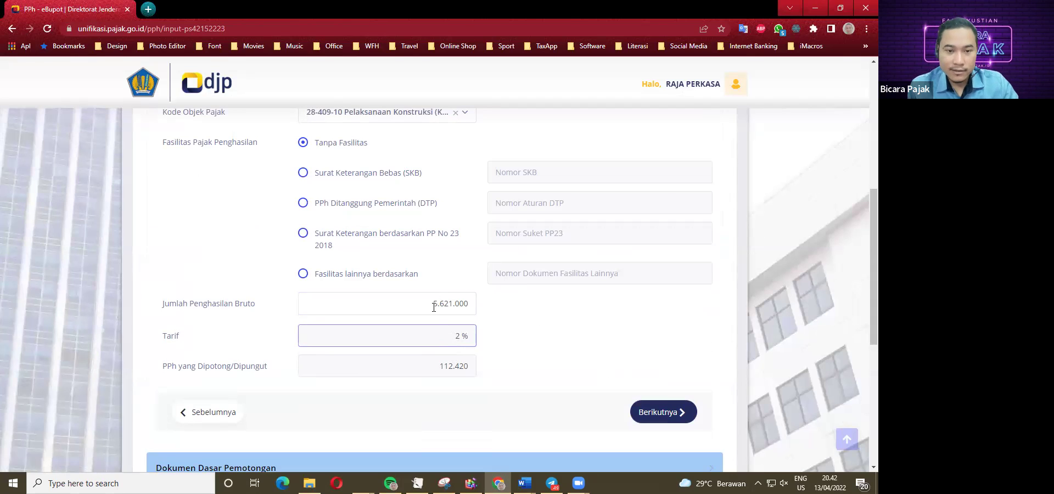
scroll(417, 274, "up", 2)
left_click(400, 222)
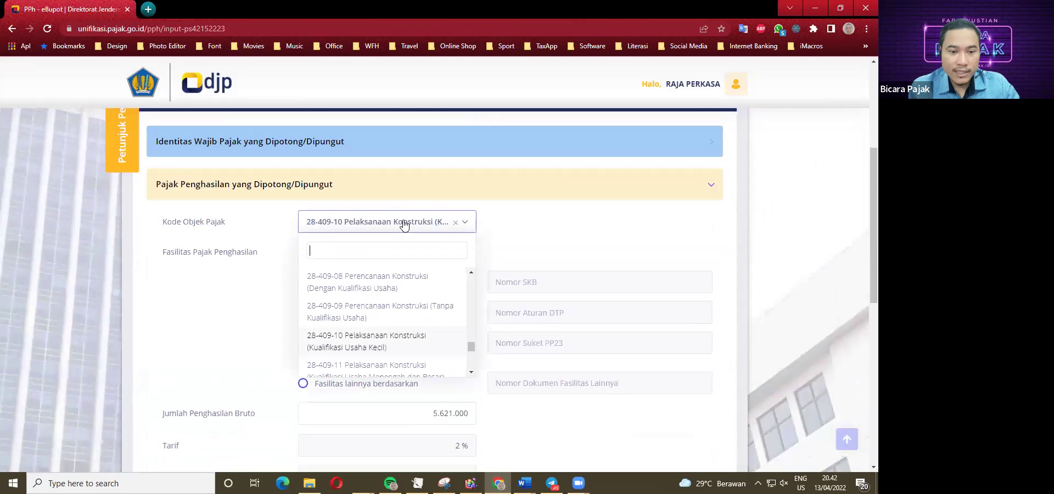
scroll(400, 343, "down", 2)
scroll(383, 347, "down", 1)
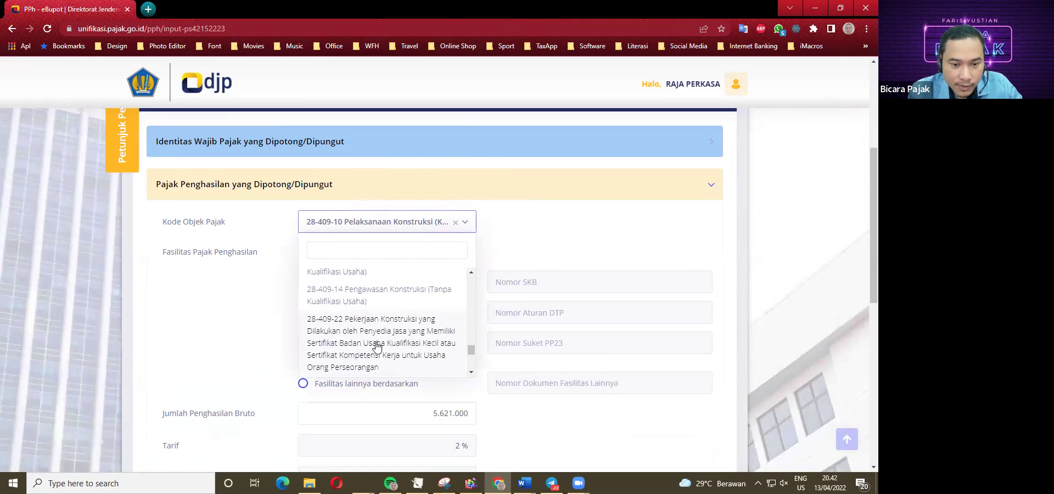
scroll(368, 329, "down", 2)
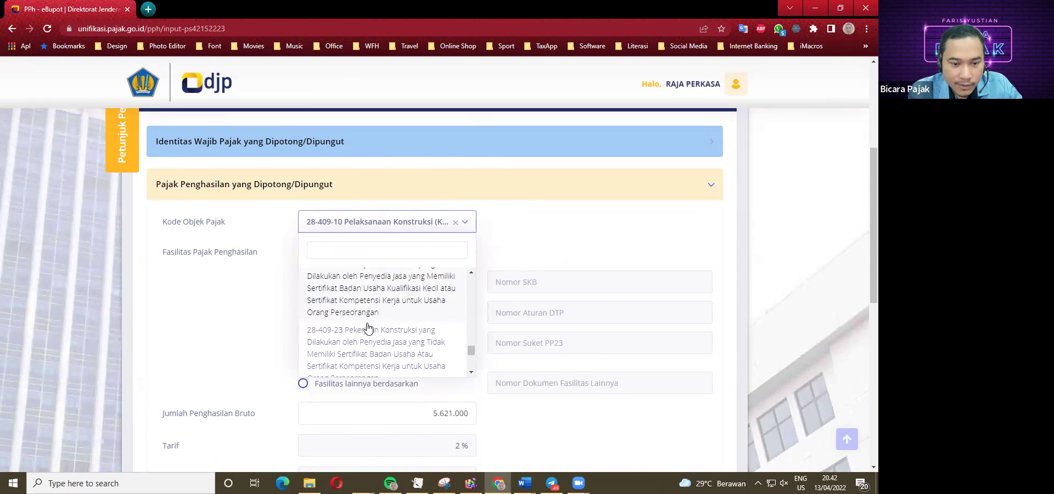
scroll(368, 353, "down", 2)
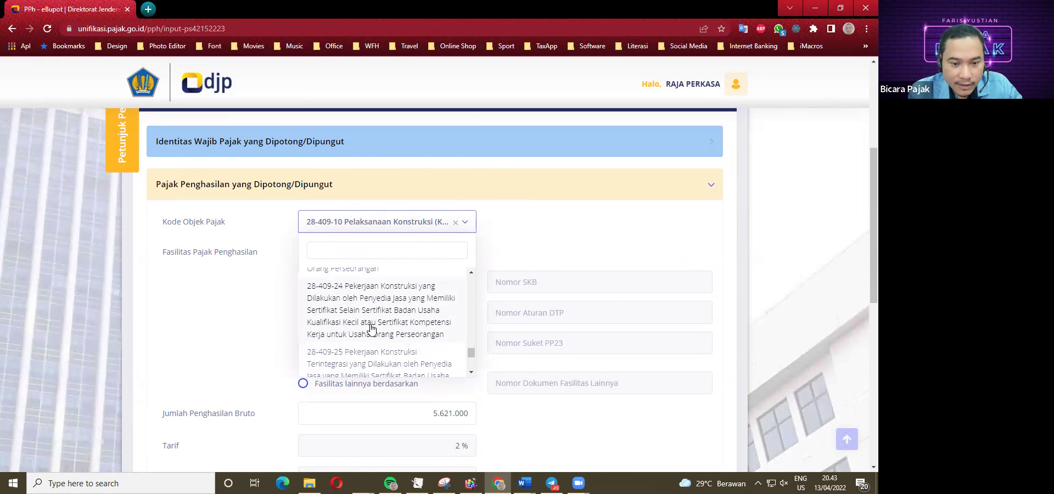
scroll(372, 329, "down", 1)
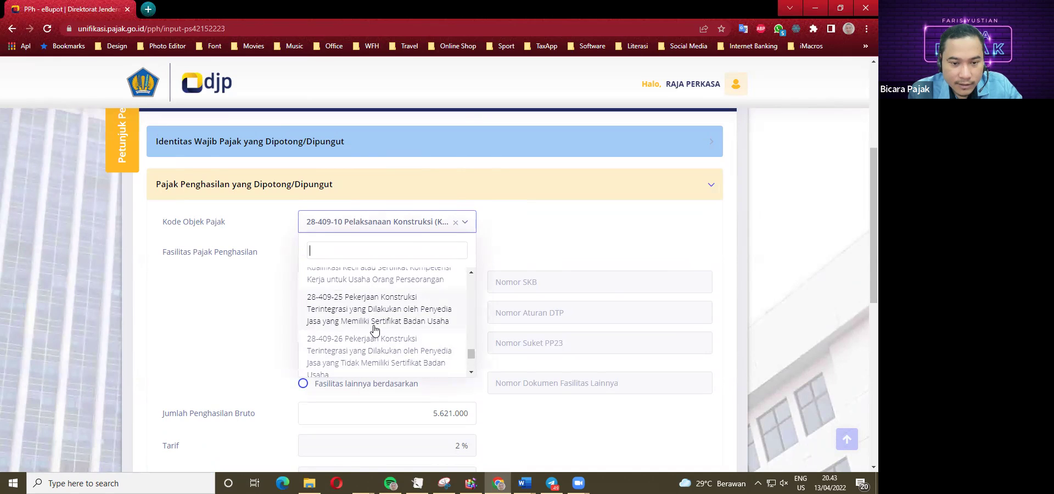
scroll(374, 330, "down", 1)
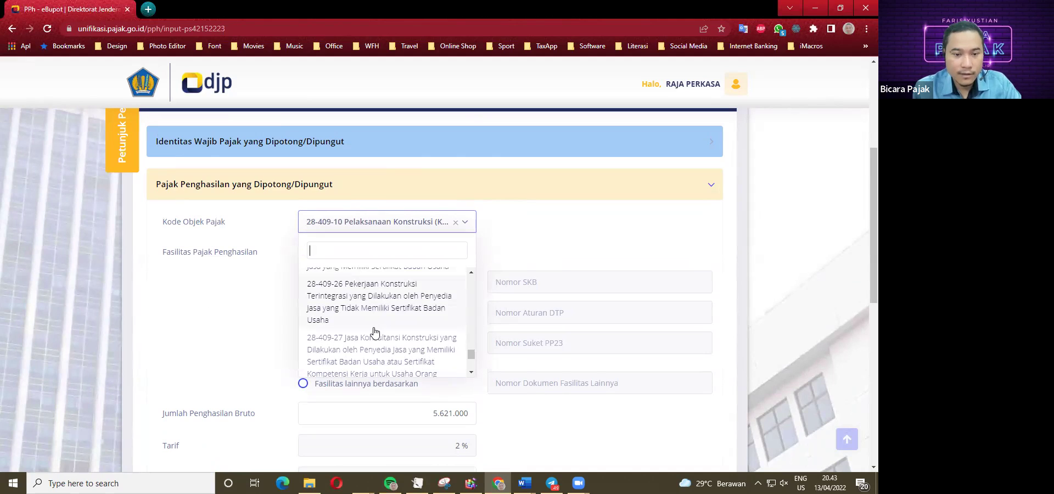
scroll(378, 343, "down", 1)
scroll(382, 354, "down", 1)
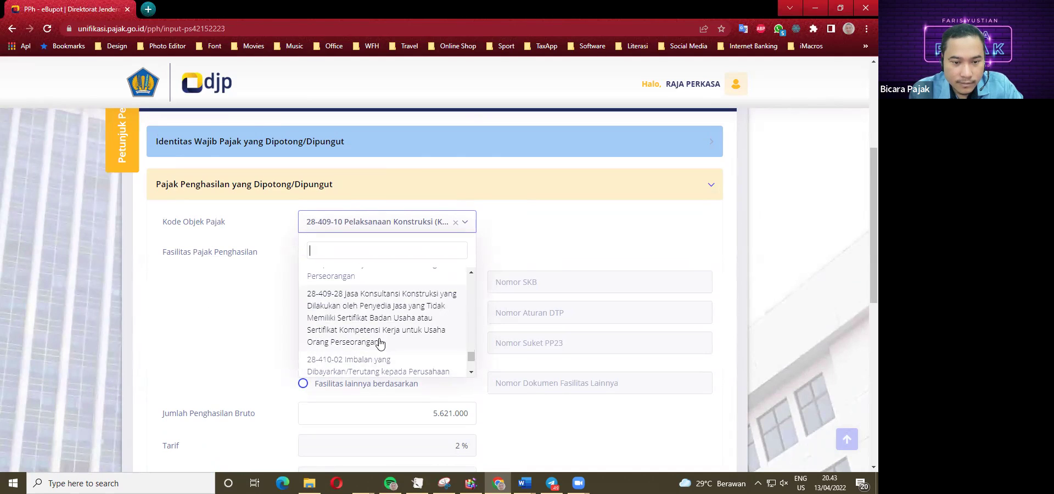
scroll(379, 342, "down", 1)
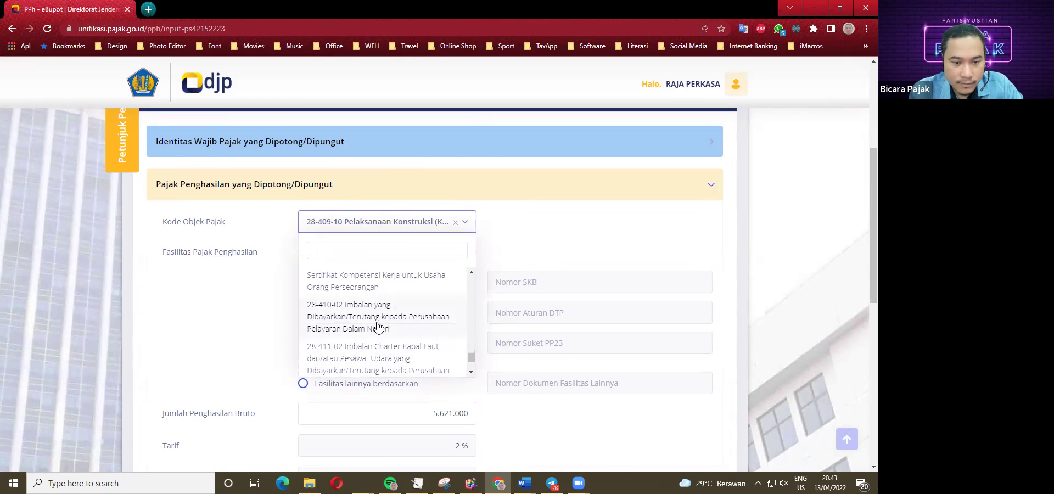
scroll(378, 325, "up", 4)
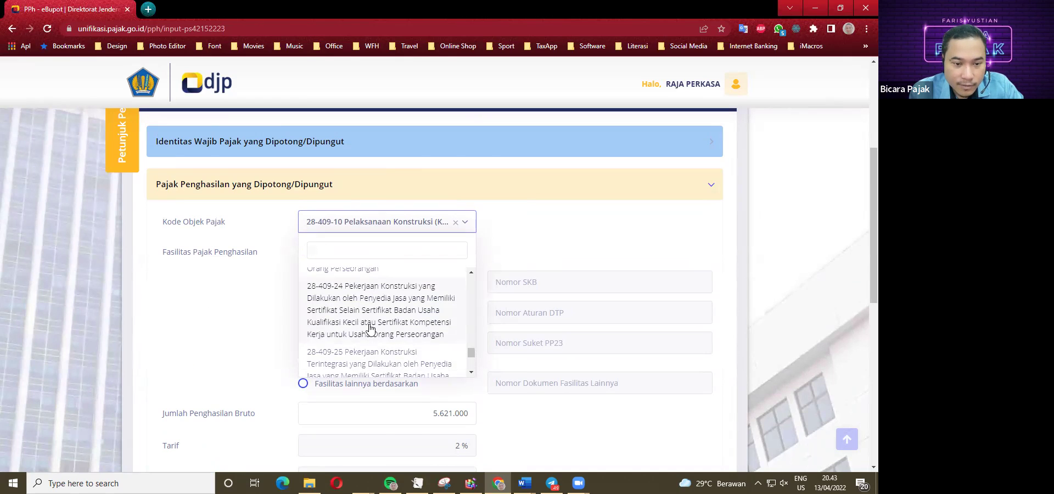
scroll(366, 333, "up", 1)
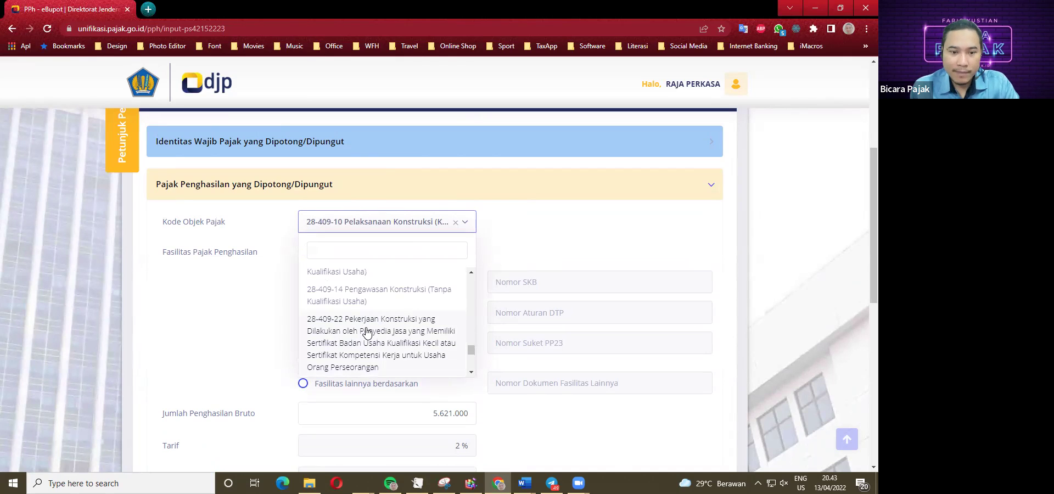
scroll(369, 329, "up", 2)
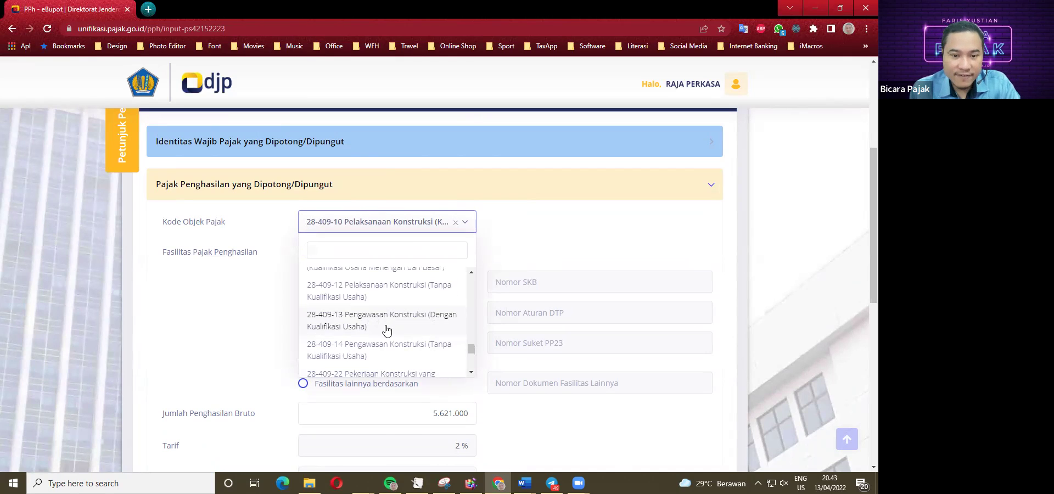
scroll(360, 327, "up", 2)
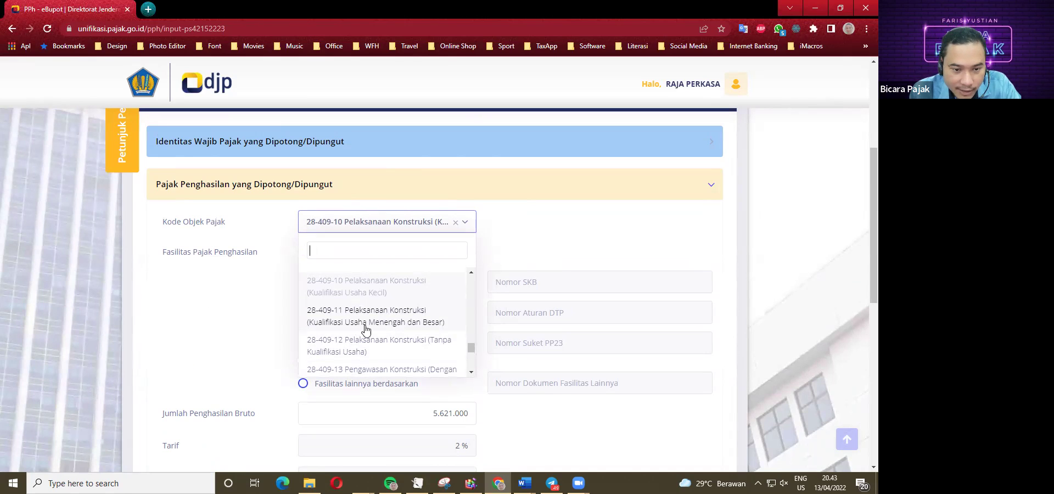
scroll(366, 328, "down", 1)
scroll(366, 327, "up", 1)
scroll(368, 326, "down", 2)
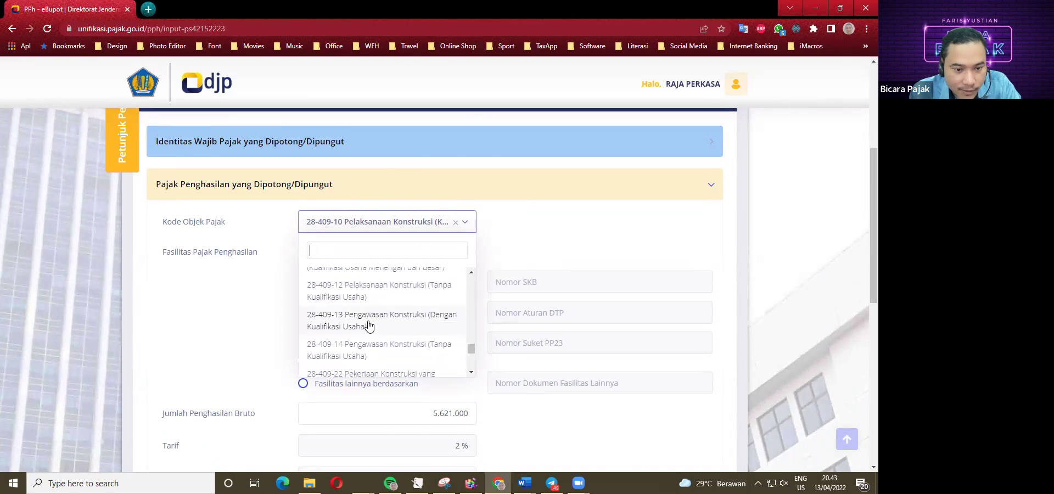
scroll(369, 329, "down", 1)
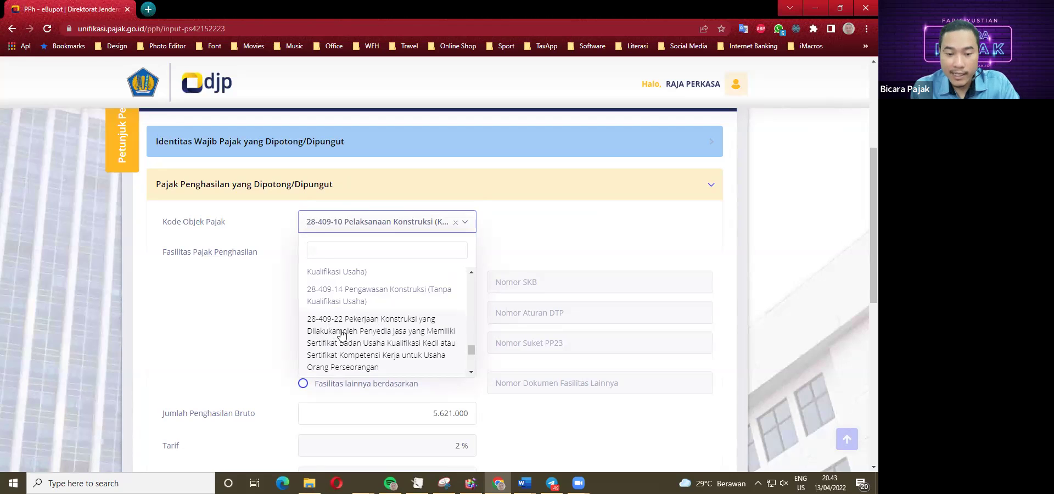
Choose tax object code 28-409-22 (1.75%, PPh 98.367) and continue to supporting documents.
left_click(341, 331)
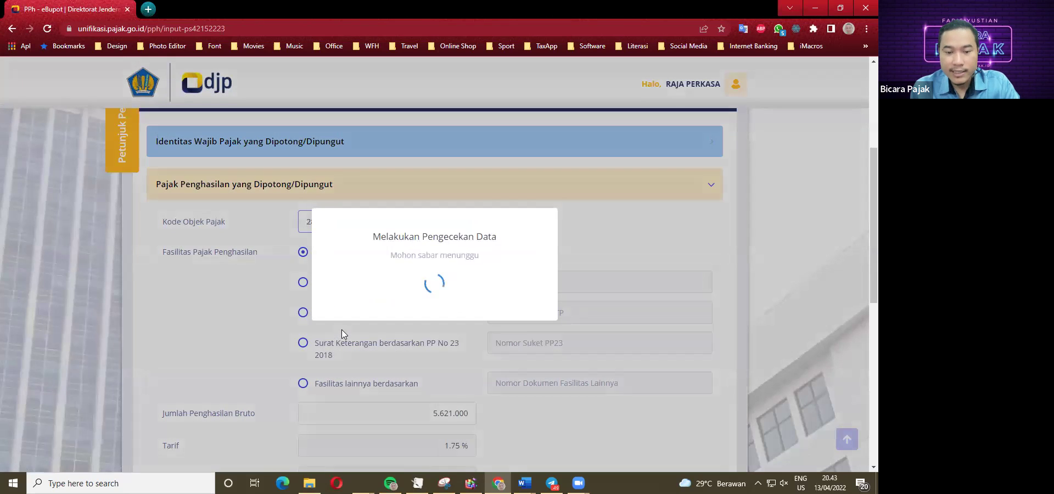
scroll(459, 404, "down", 2)
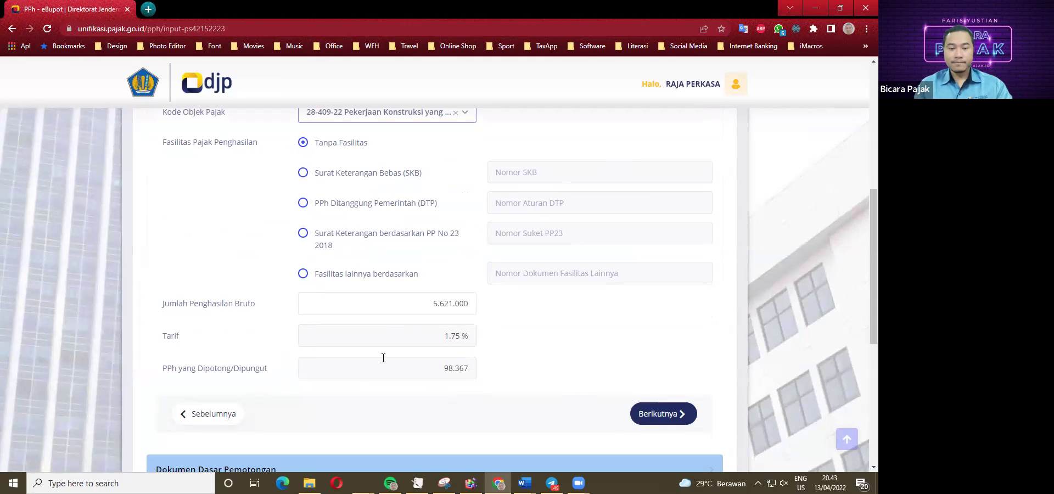
left_click(665, 416)
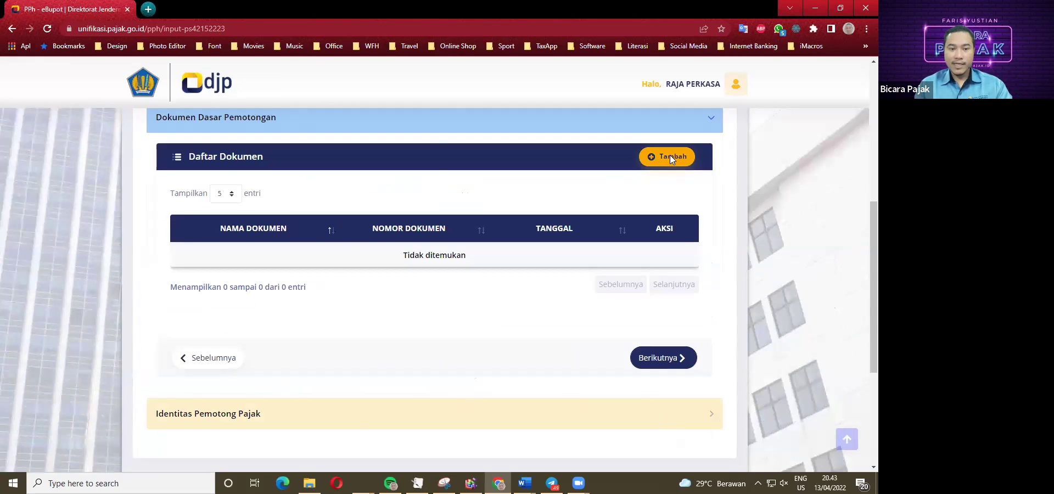
Add Faktur Pajak 010.900.22.000000002 dated 13/04/2022 as the basis document and continue.
left_click(670, 158)
left_click(426, 228)
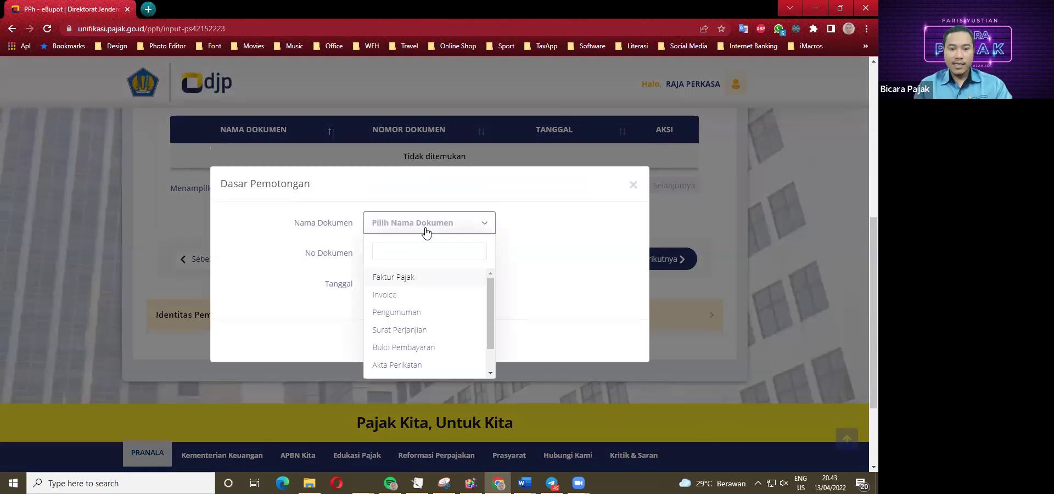
left_click(400, 277)
left_click(402, 254)
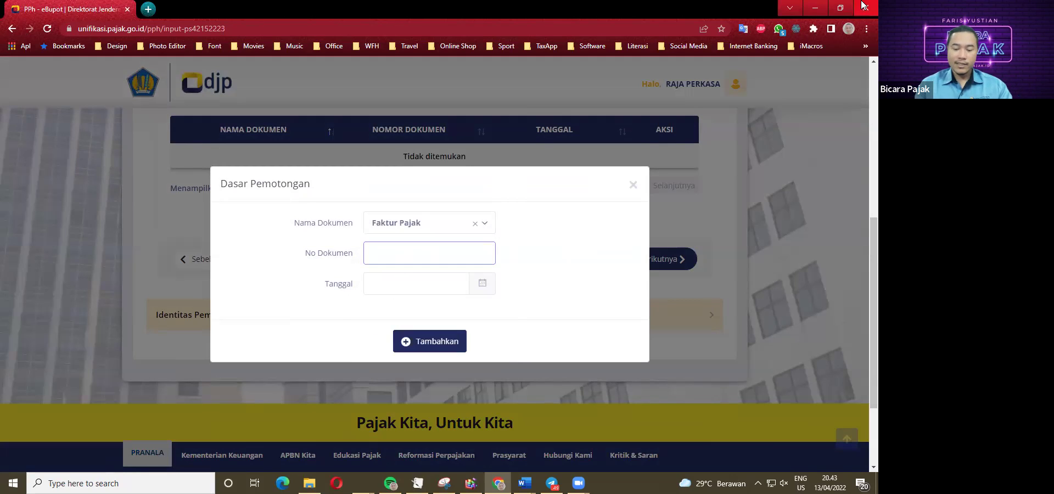
type("010")
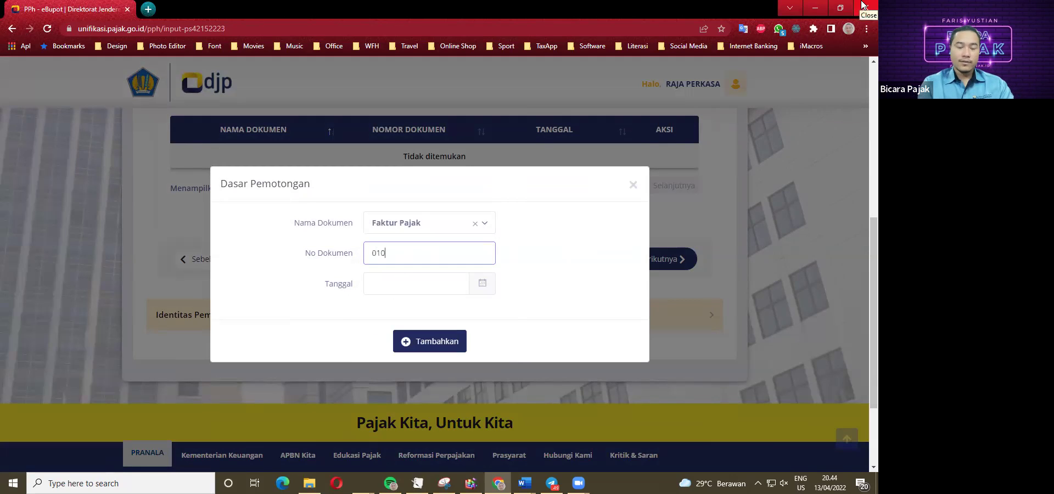
type(".990")
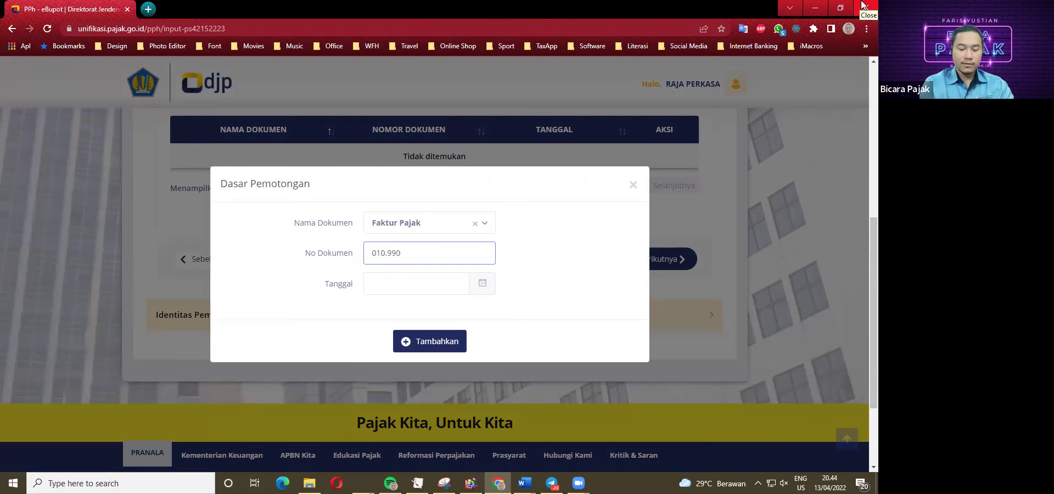
key("BackSpace")
key("BackSpace")
type("00.22.0000000")
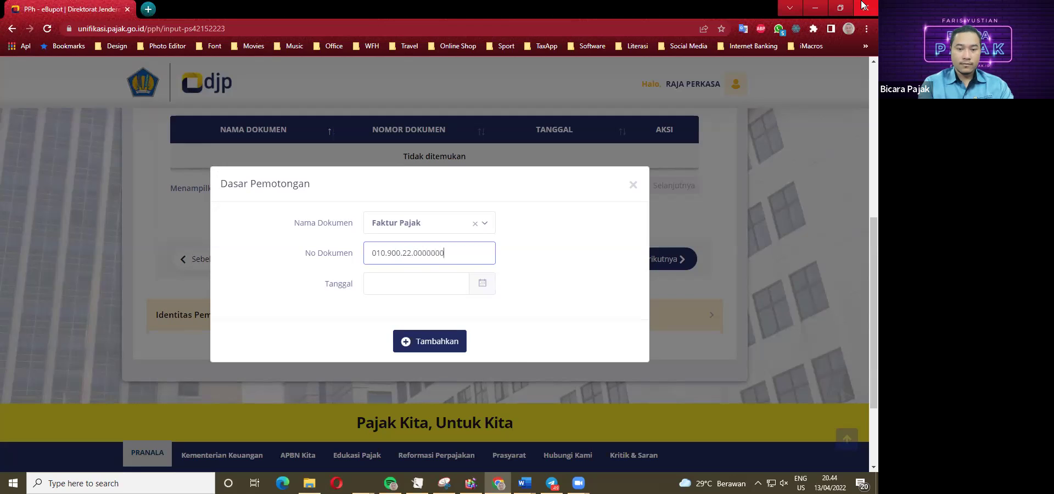
type("02")
key("Tab")
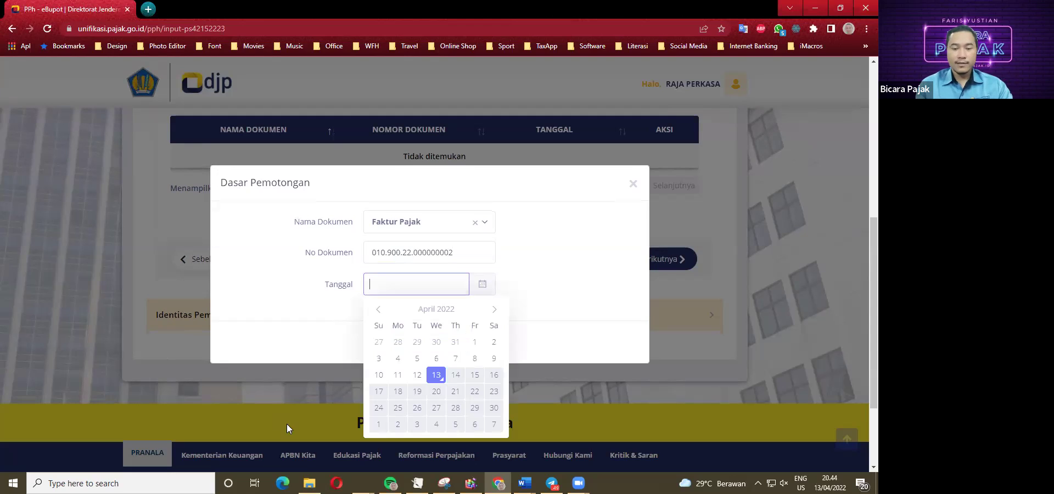
left_click(435, 375)
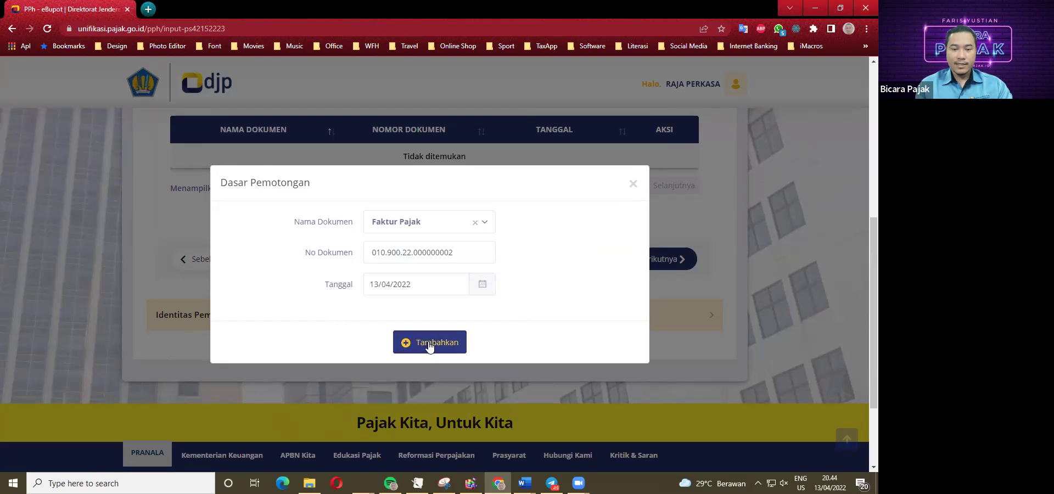
left_click(430, 342)
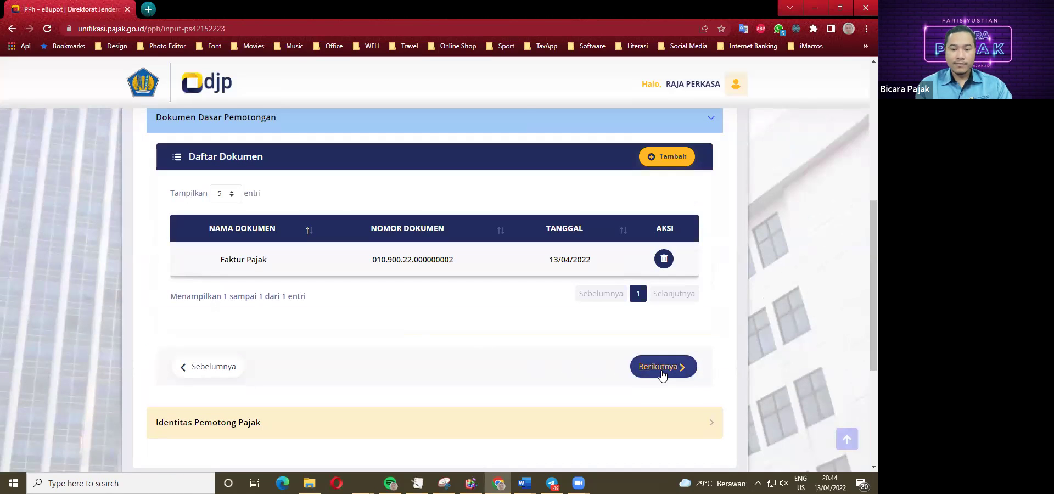
left_click(661, 368)
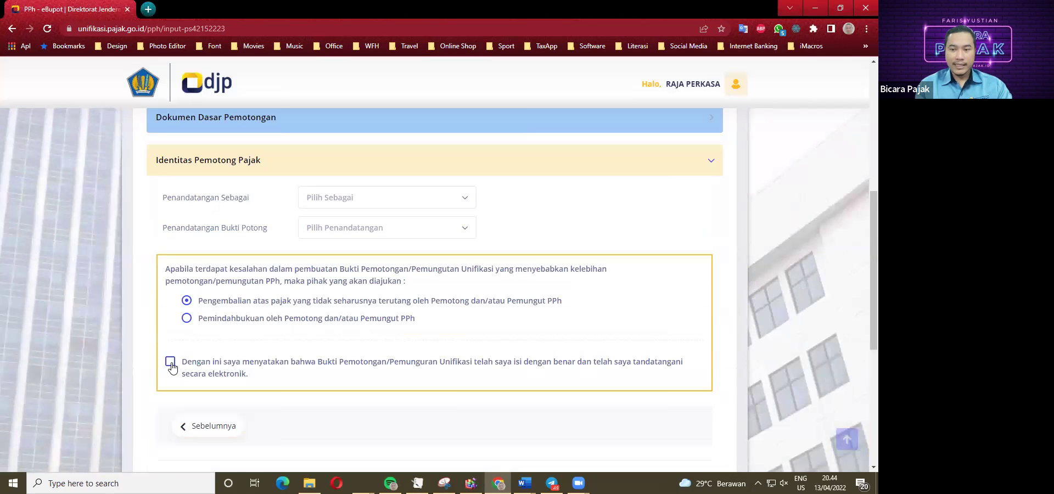
Set the signer role to Pengurus and choose the registered signatory.
scroll(171, 366, "down", 2)
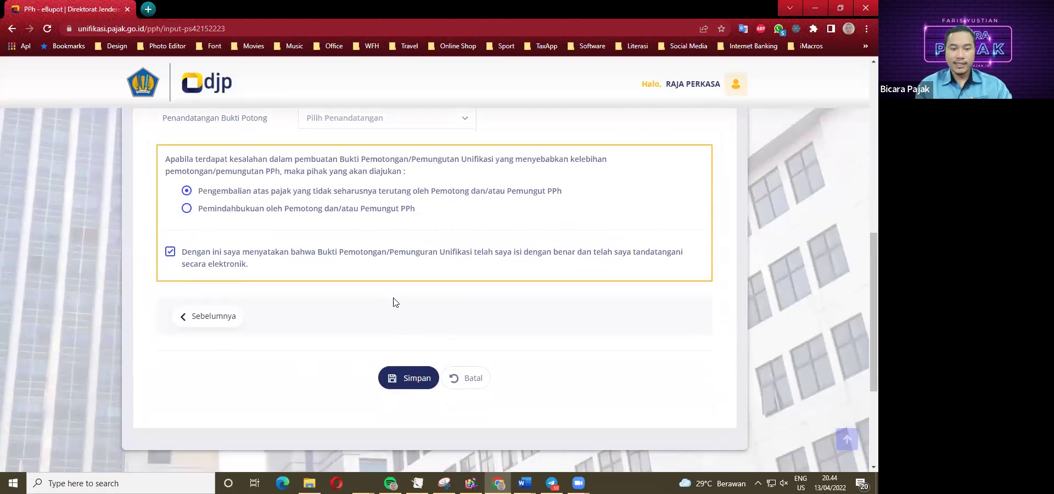
scroll(377, 320, "up", 2)
left_click(348, 199)
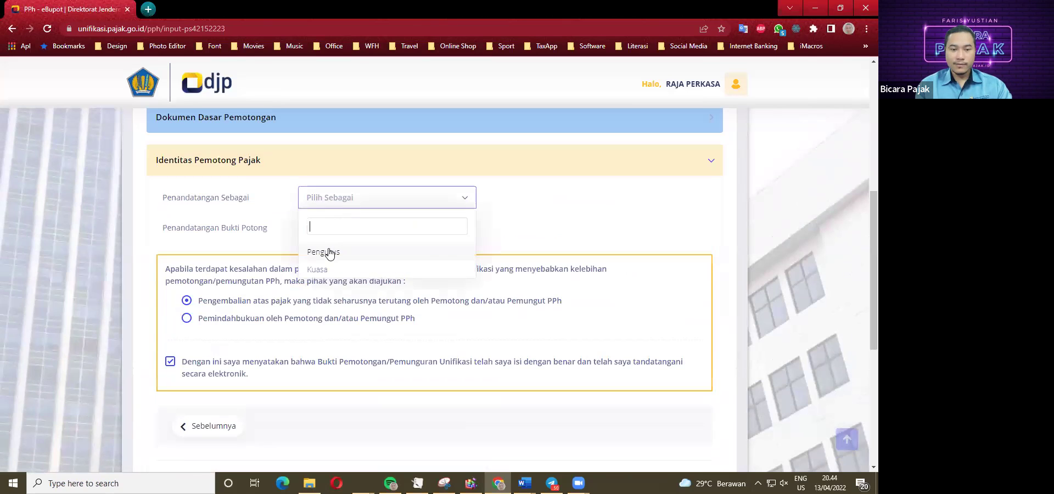
left_click(330, 250)
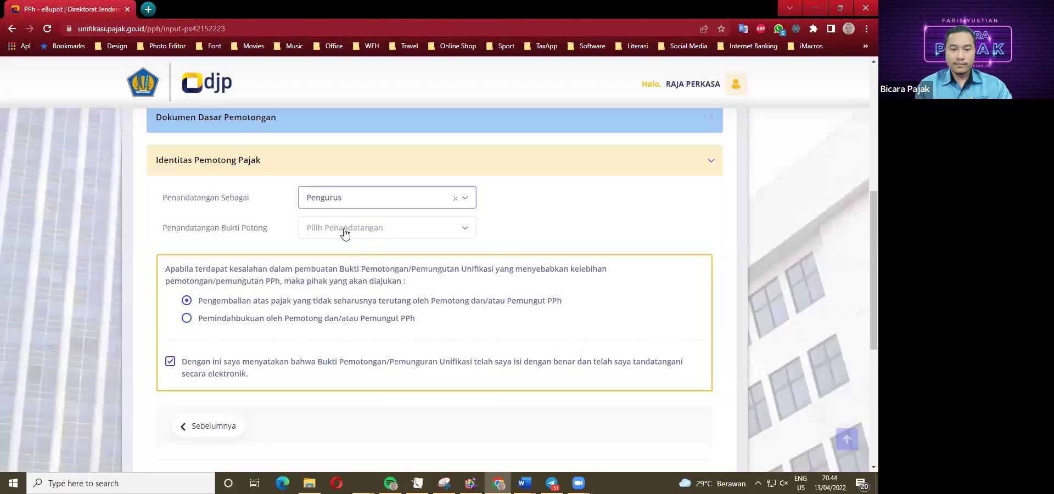
left_click(345, 233)
left_click(331, 288)
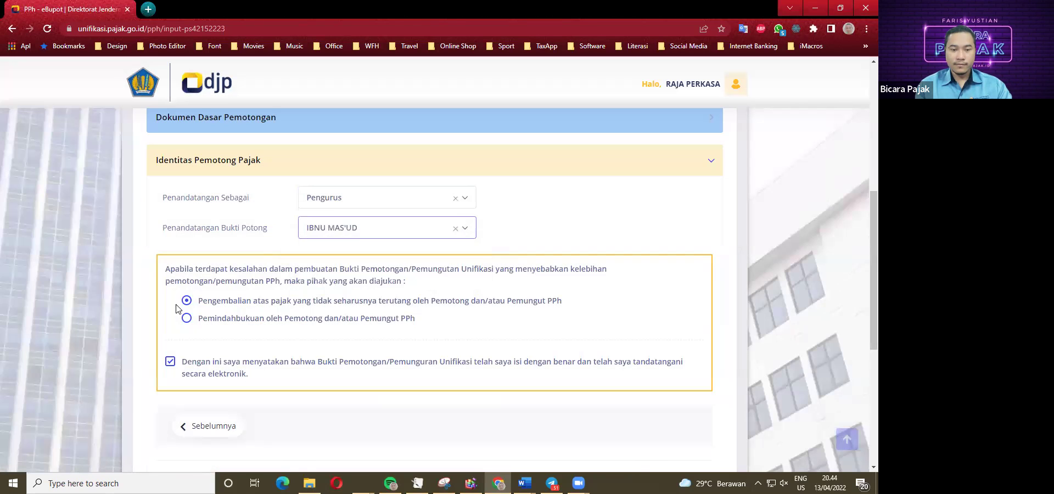
Save item 8's slip and decline another entry to return to the list.
scroll(121, 308, "down", 3)
left_click(420, 320)
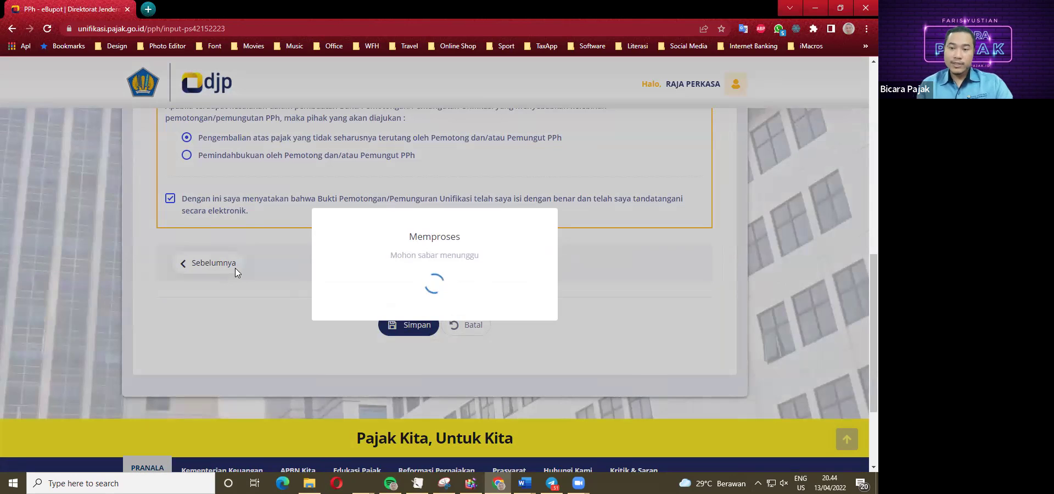
left_click(420, 326)
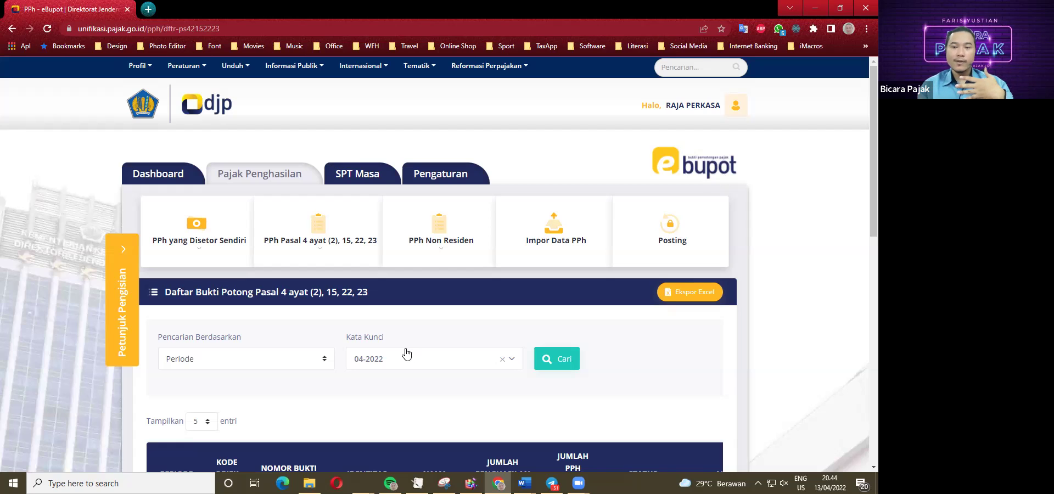
Scroll through the April 2022 slip list to confirm five unposted slips.
scroll(407, 354, "down", 4)
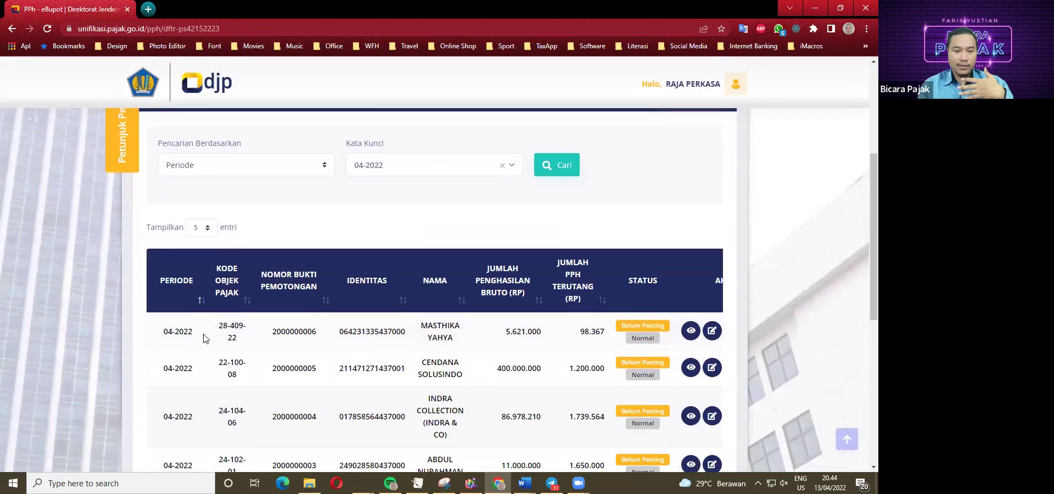
scroll(228, 333, "down", 2)
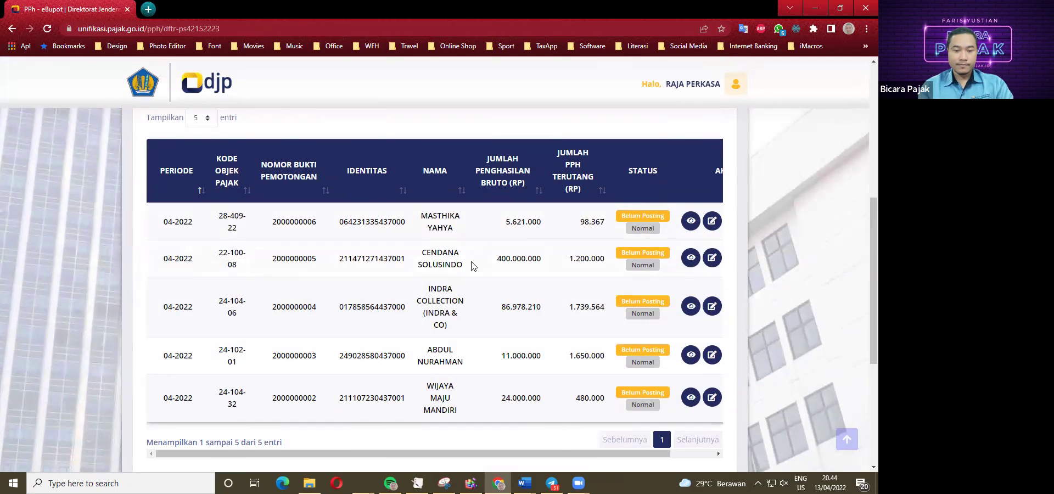
scroll(426, 309, "up", 4)
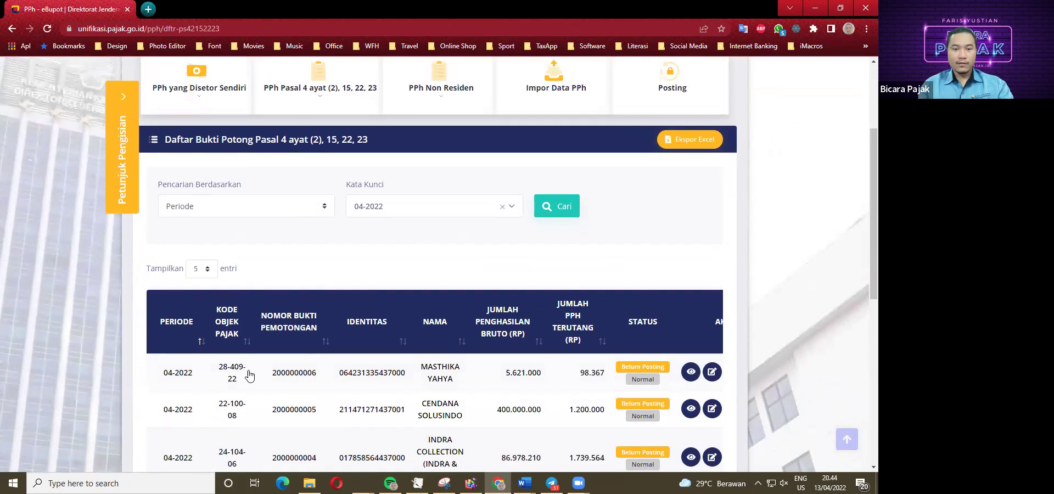
key("ctrl+minus")
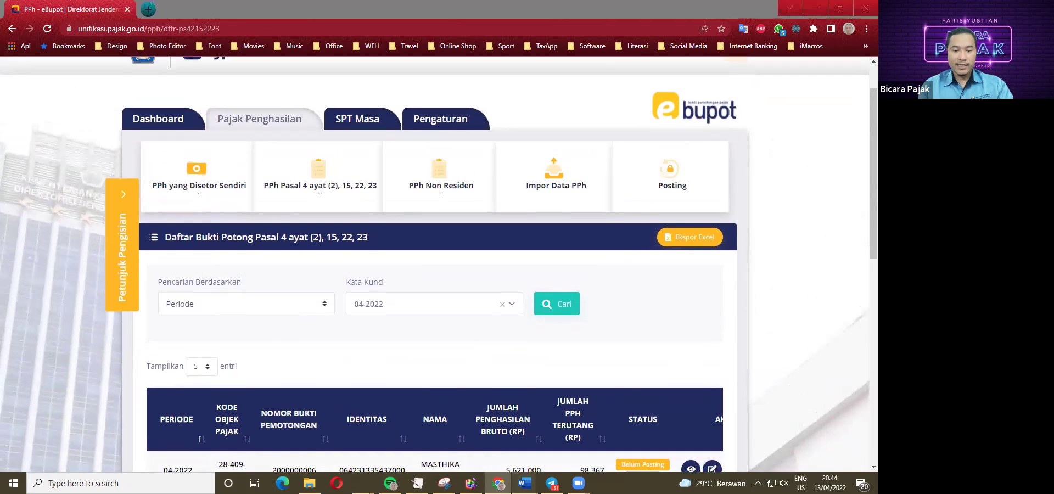
Bring the Word case study to the front and select item 8's NPWP.
mouse_move(524, 483)
left_click(492, 428)
double_click(290, 338)
scroll(292, 293, "down", 1)
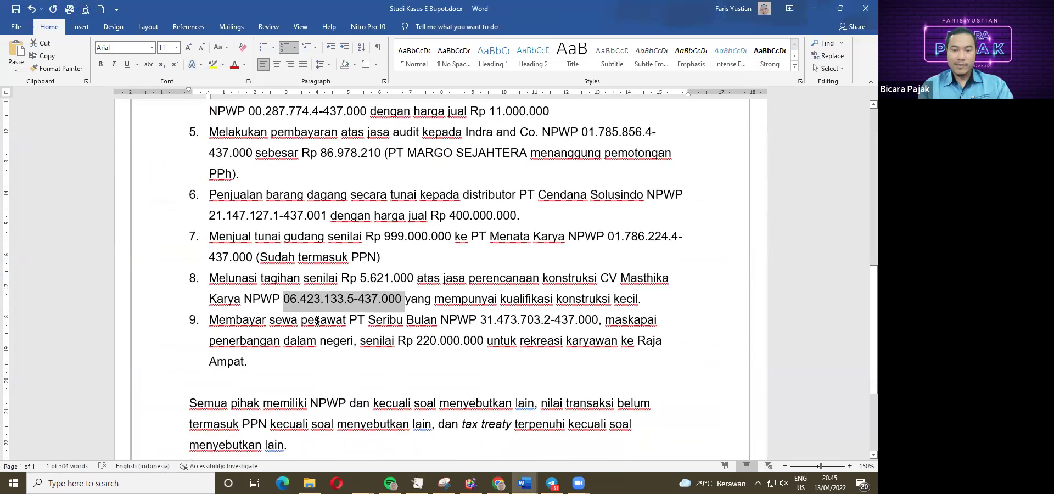
Deselect item 8's NPWP in Word and return to the e-Bupot slip list.
left_click(287, 360)
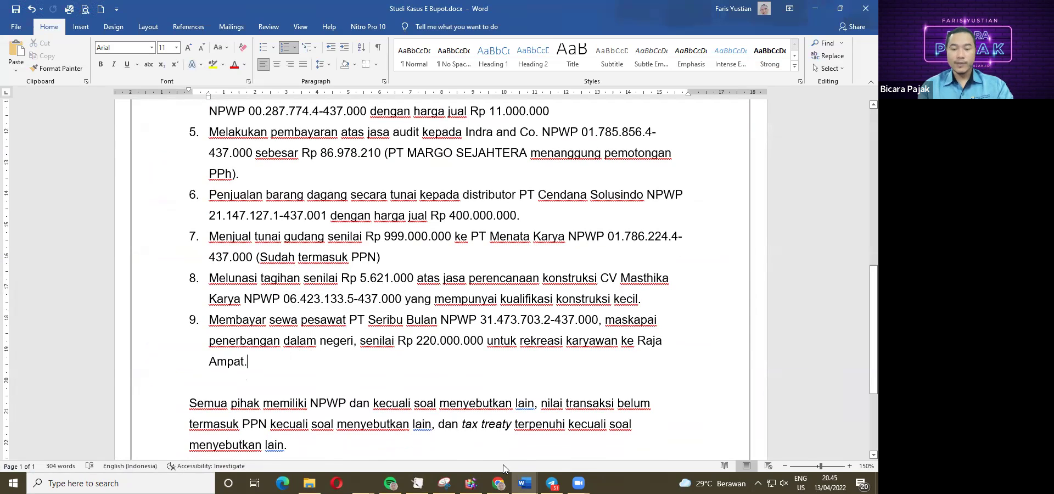
left_click(498, 483)
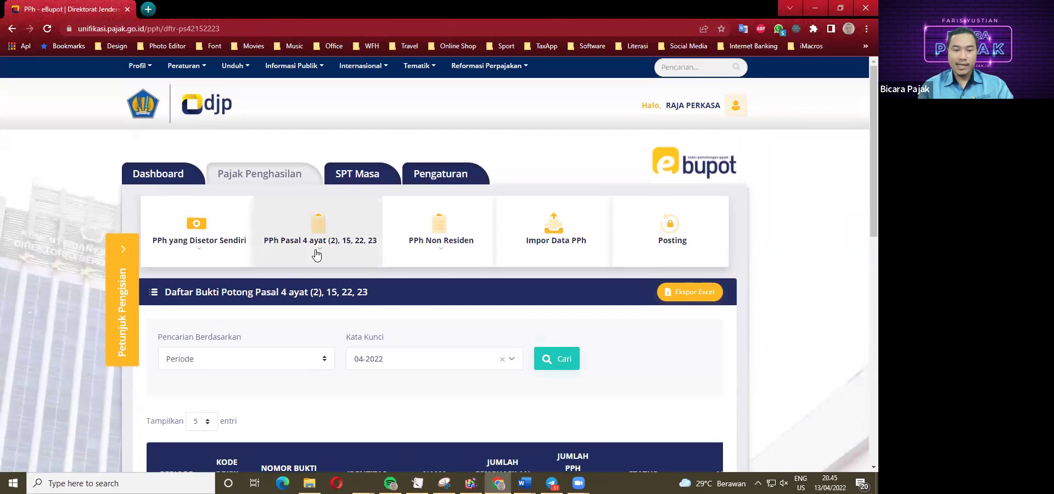
Start a new Pasal 4(2), 15, 22, 23 slip with tax year 2022.
left_click(316, 254)
left_click(323, 320)
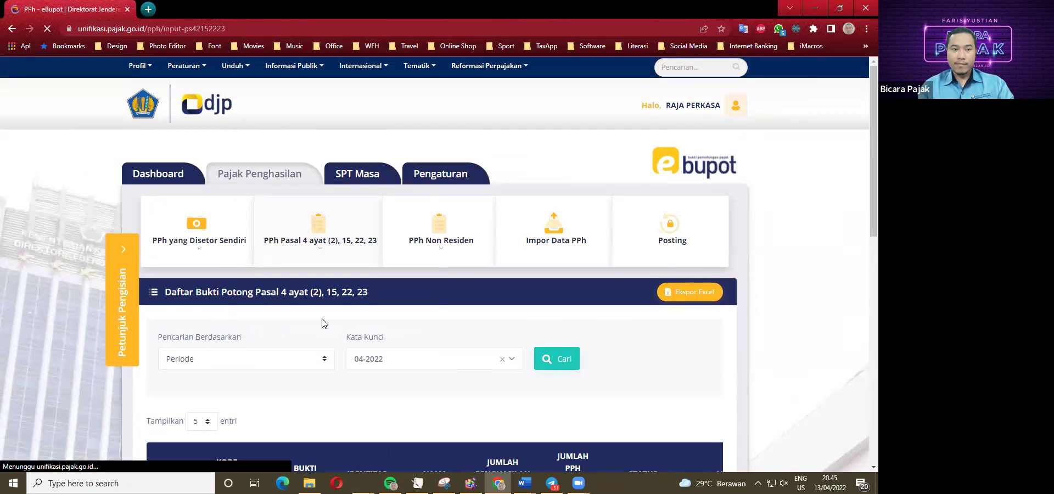
left_click(343, 378)
left_click(275, 429)
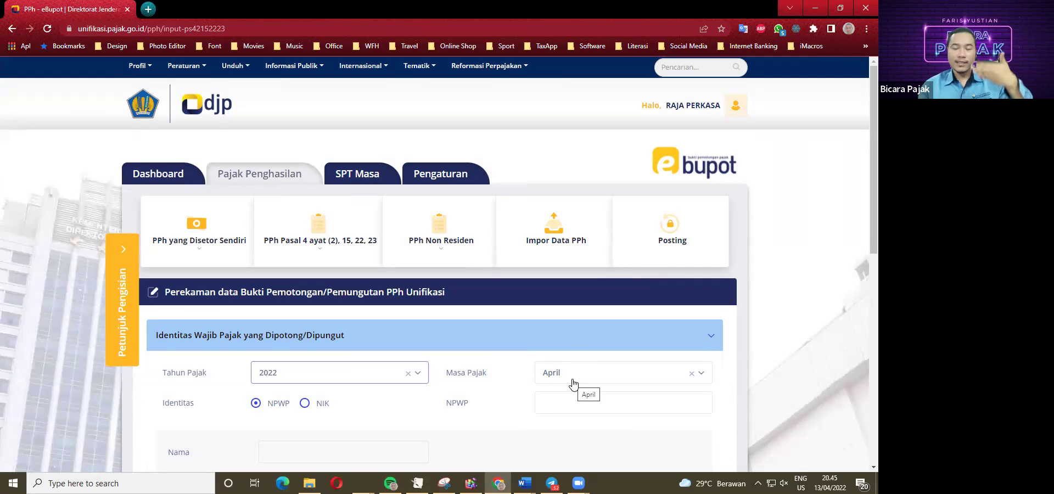
Copy item 9's NPWP from the case study into the slip's NPWP field.
scroll(569, 381, "down", 1)
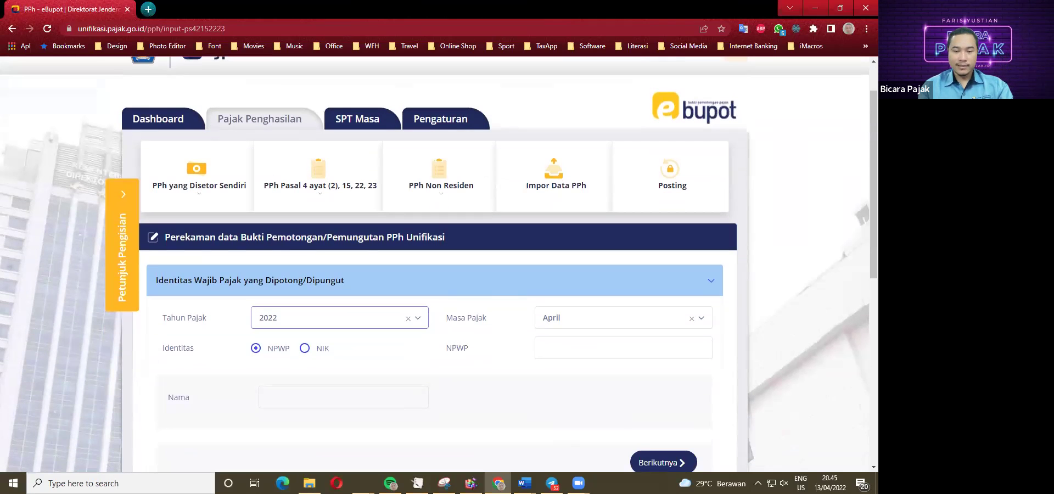
left_click(525, 454)
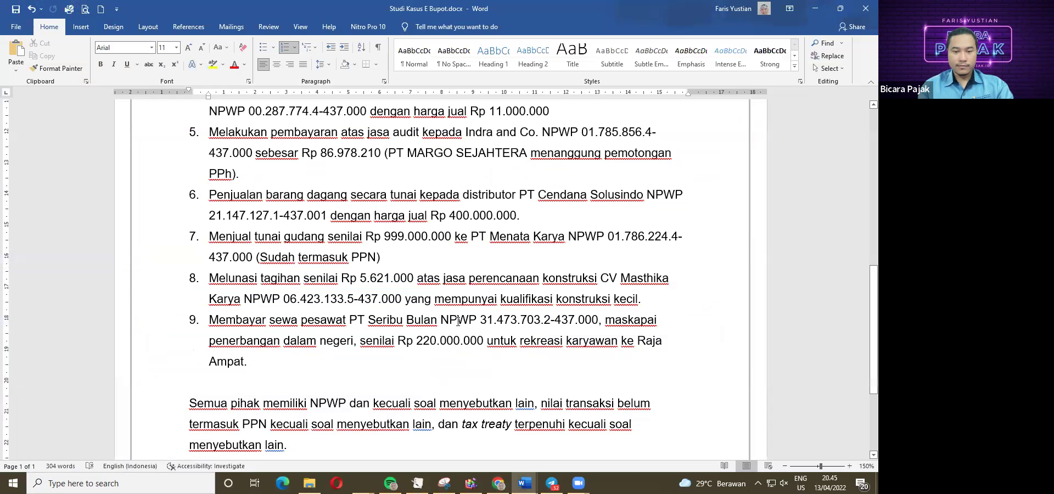
left_click_drag(480, 320, 599, 324)
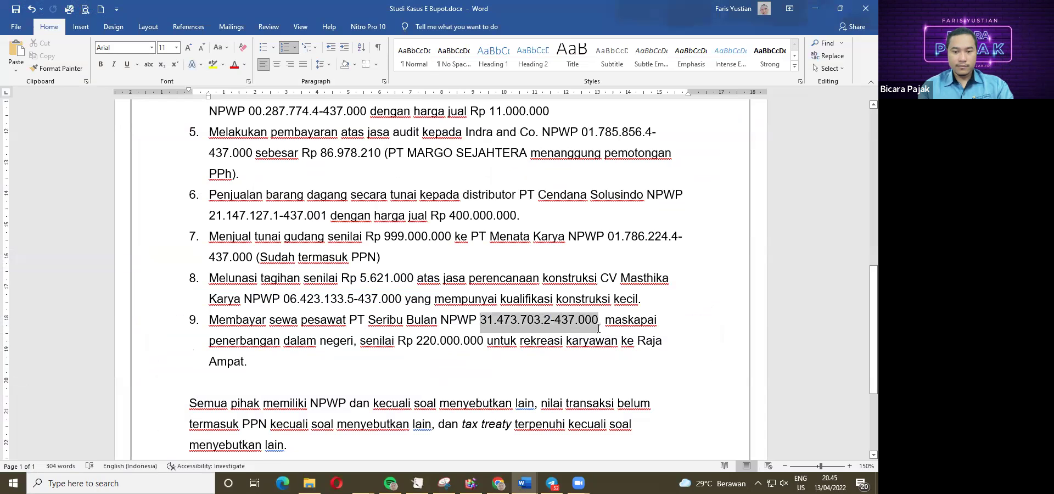
key("ctrl+c")
key("alt+Tab")
left_click(543, 348)
key("ctrl+v")
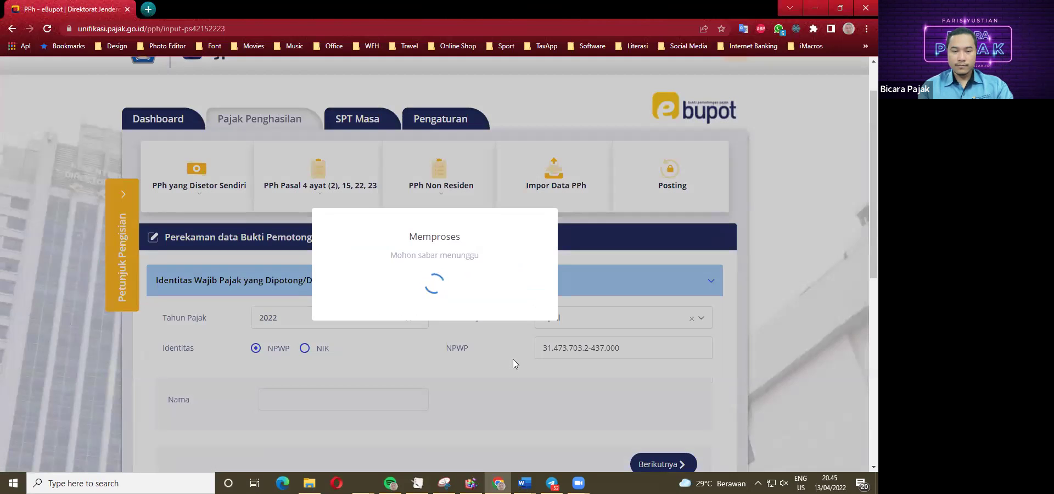
Continue to the income section and pick tax object code 29-101-01 for charter flights.
scroll(462, 368, "down", 1)
scroll(463, 368, "down", 3)
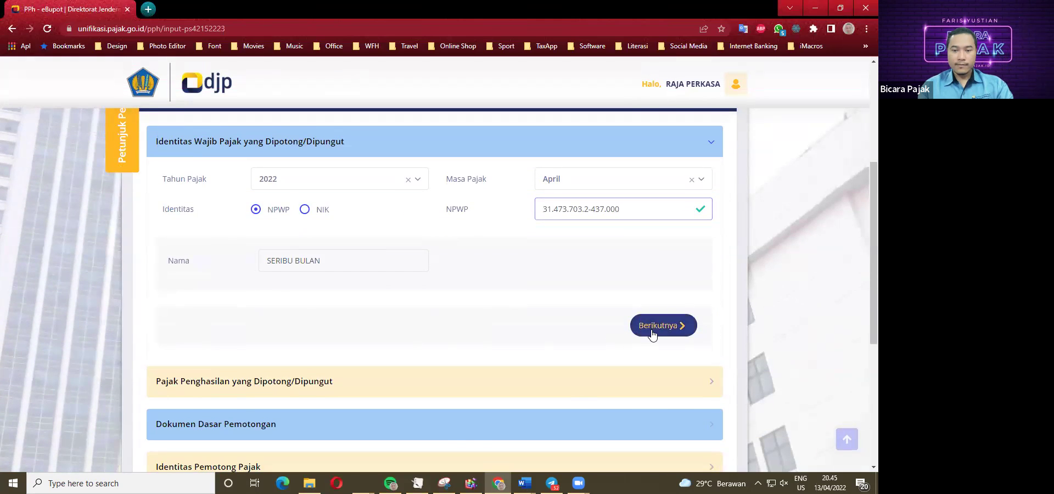
left_click(653, 330)
left_click(363, 220)
left_click_drag(471, 281, 470, 364)
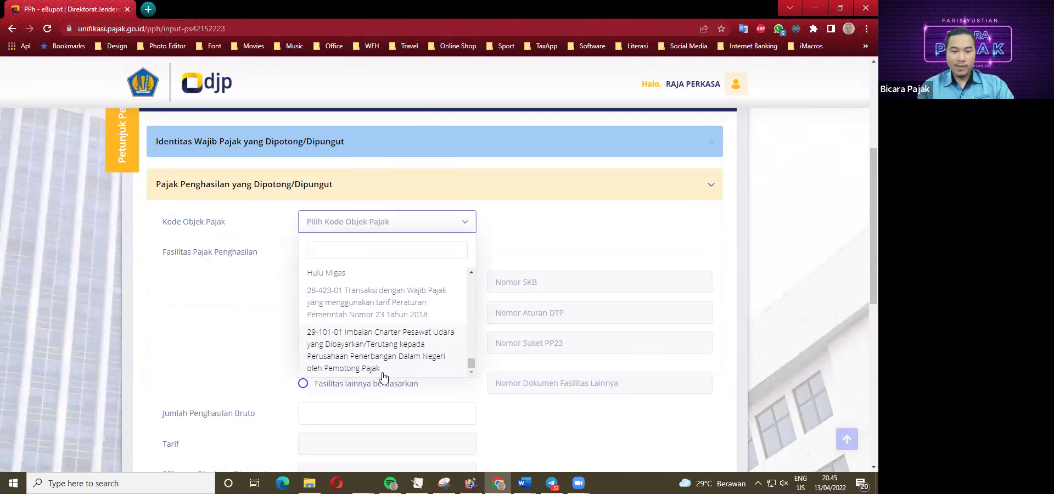
left_click(361, 354)
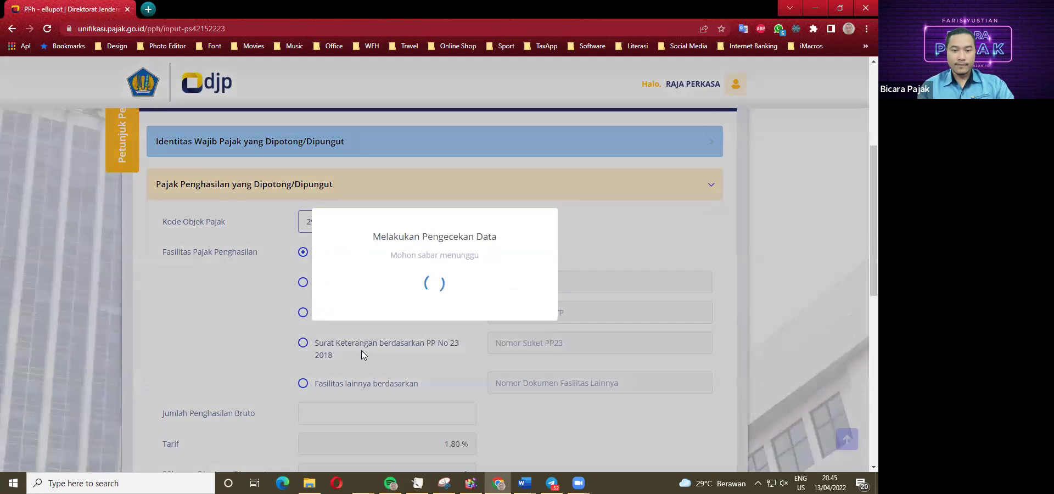
Enter gross income 220.000.000 from the case study, yielding PPh 3.960.000, and continue.
scroll(367, 354, "down", 1)
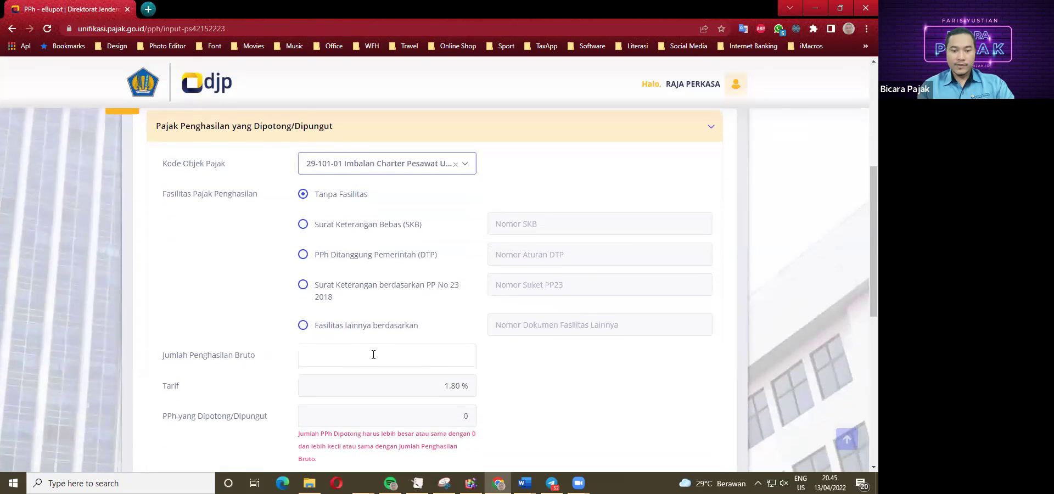
scroll(443, 294, "down", 2)
left_click(419, 251)
left_click(524, 483)
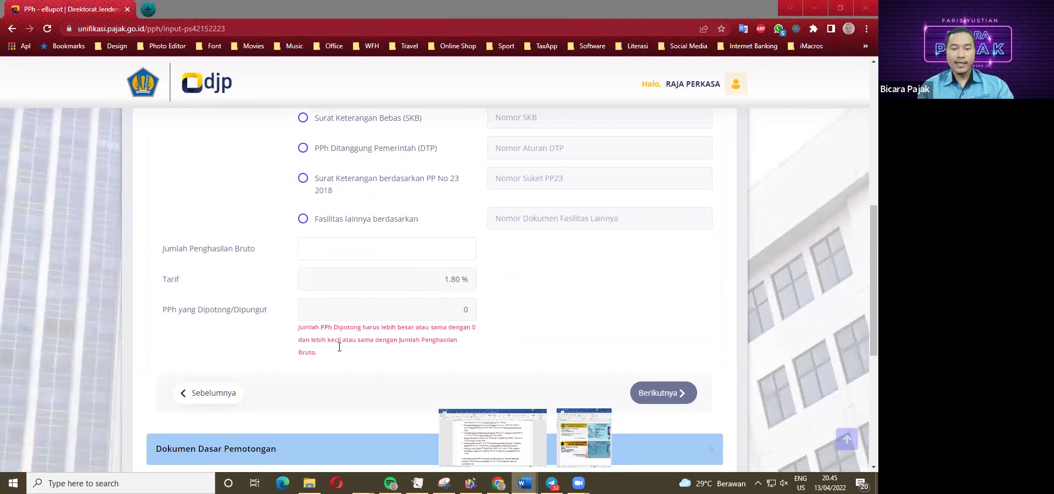
left_click(516, 451)
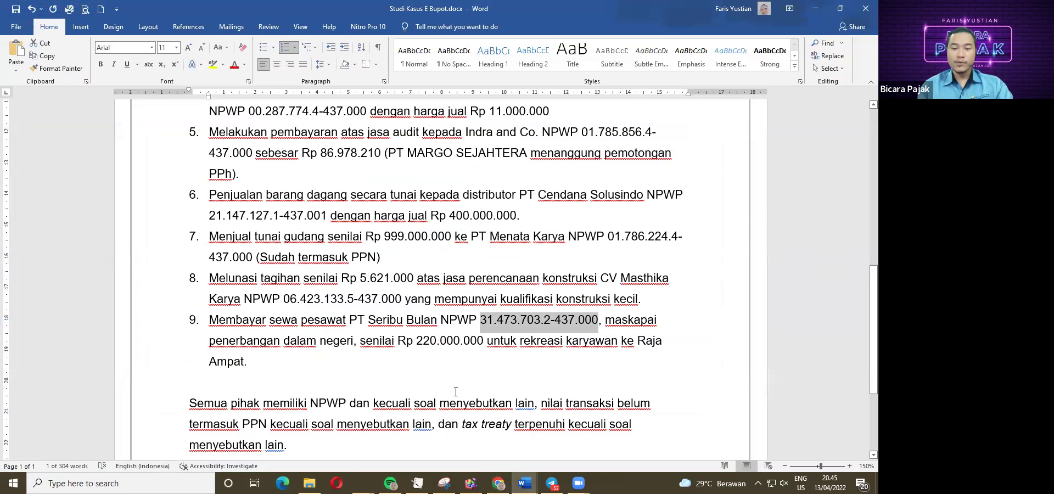
left_click(498, 483)
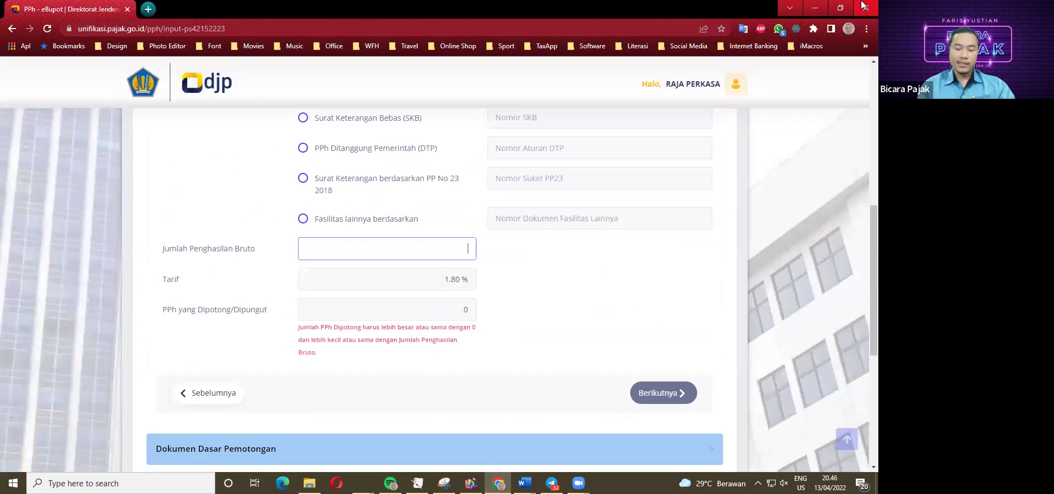
type("220.000.000")
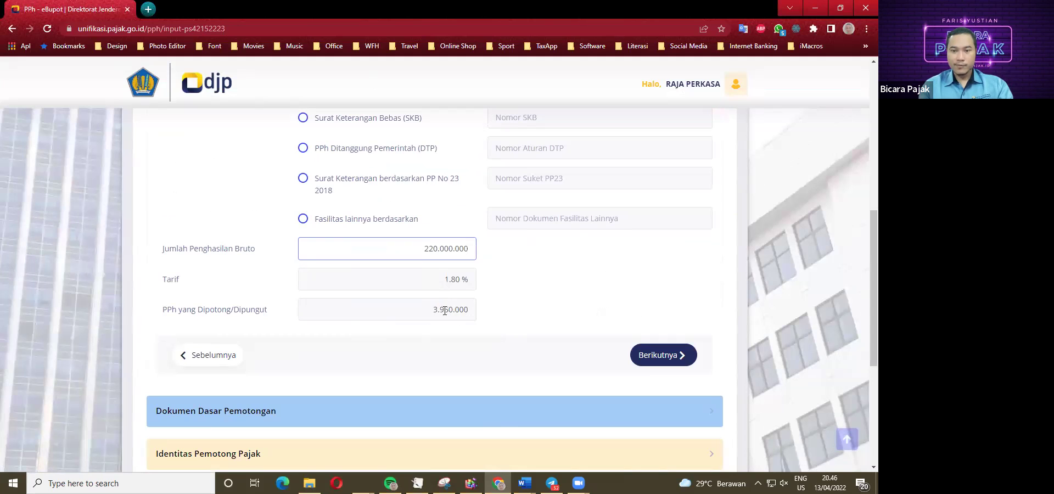
left_click(658, 355)
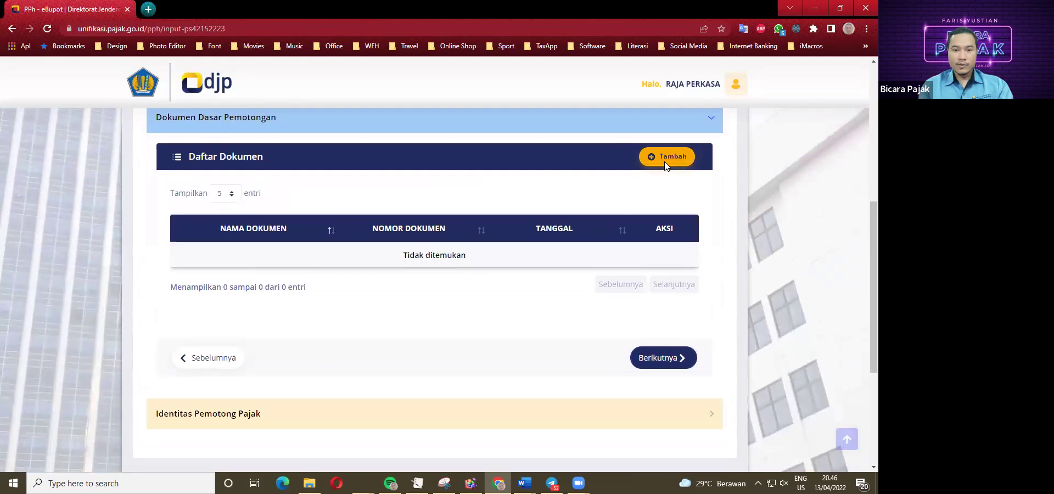
Add Surat Perjanjian 09/XX/2022 dated 13/04/2022 as the withholding basis document.
left_click(665, 159)
left_click(403, 223)
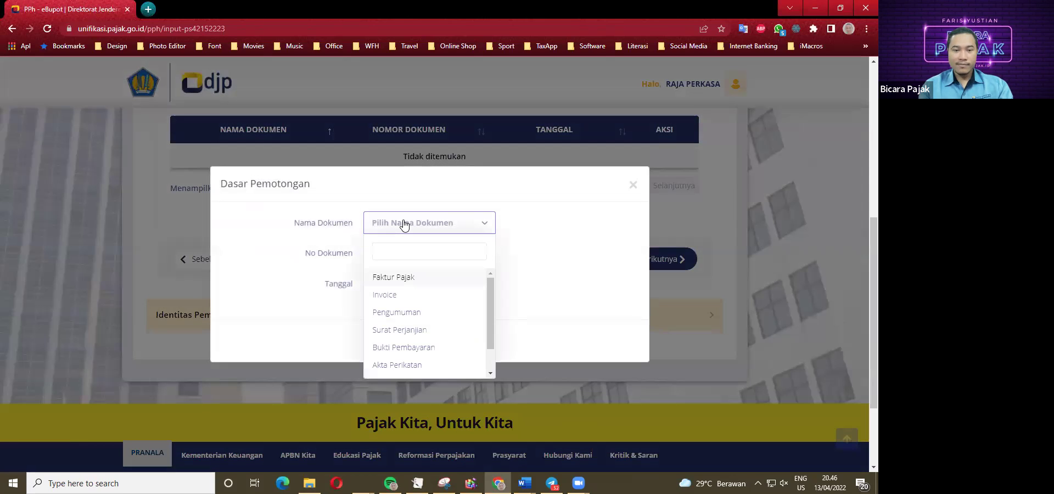
left_click(407, 329)
left_click(405, 255)
type("09/XX/")
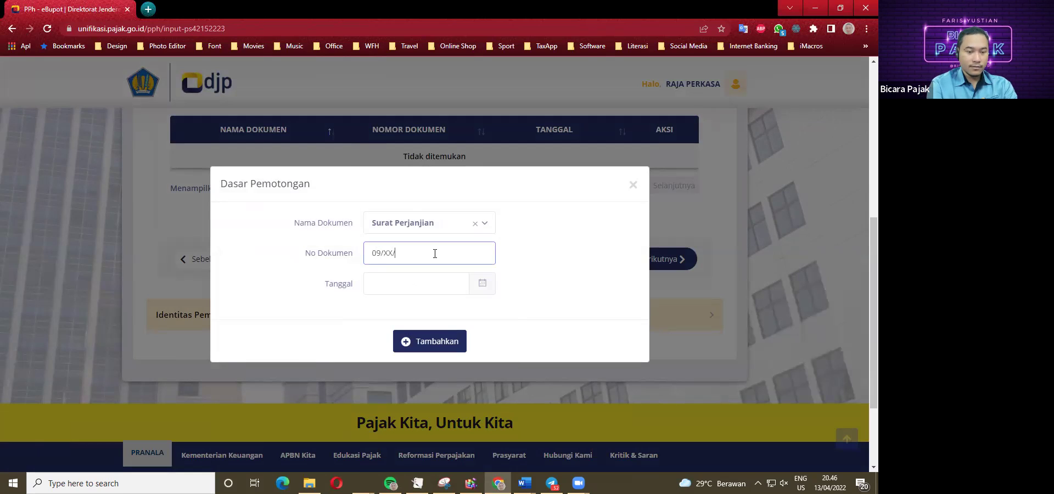
type("2022")
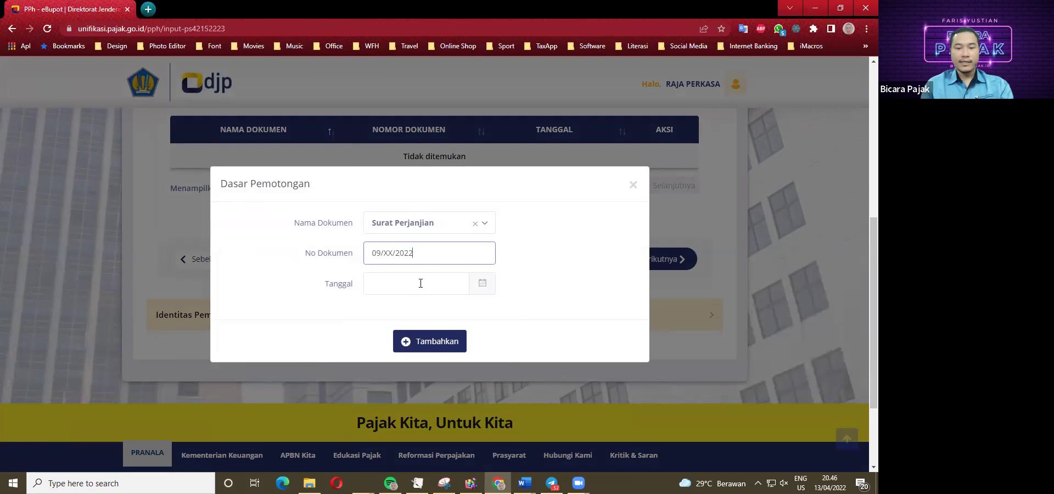
left_click(421, 283)
left_click(435, 371)
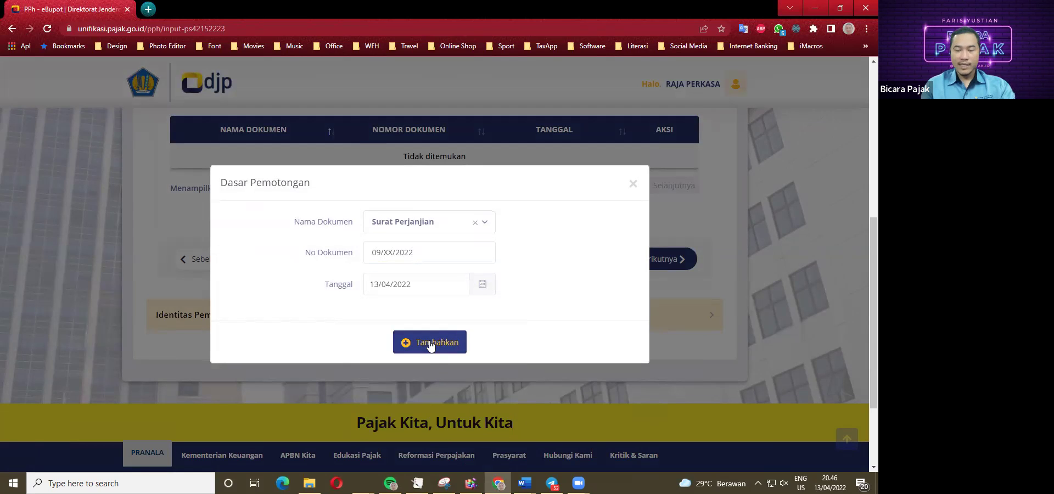
left_click(430, 343)
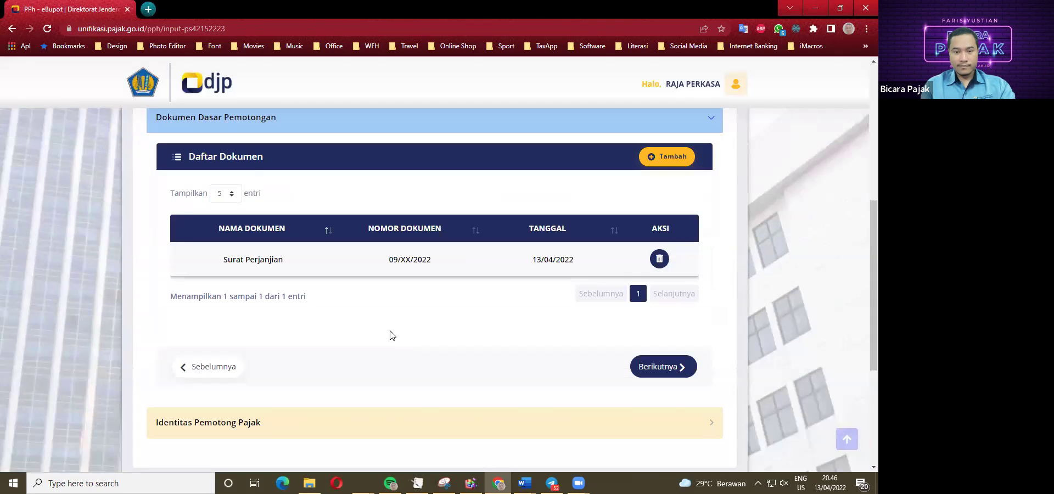
left_click(664, 367)
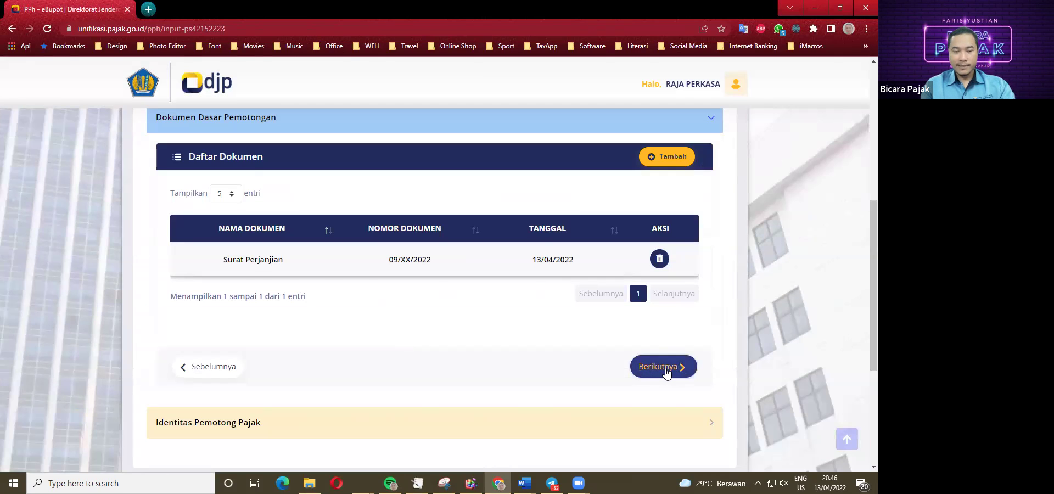
Sign as Pengurus with the registered signatory, tick the declaration, and save the slip.
left_click(335, 196)
left_click(336, 242)
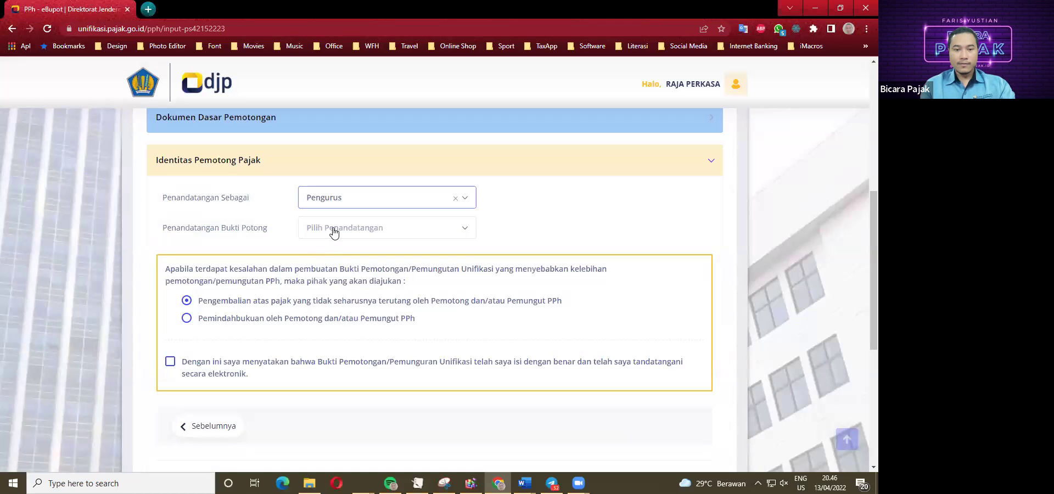
left_click(333, 229)
left_click(335, 282)
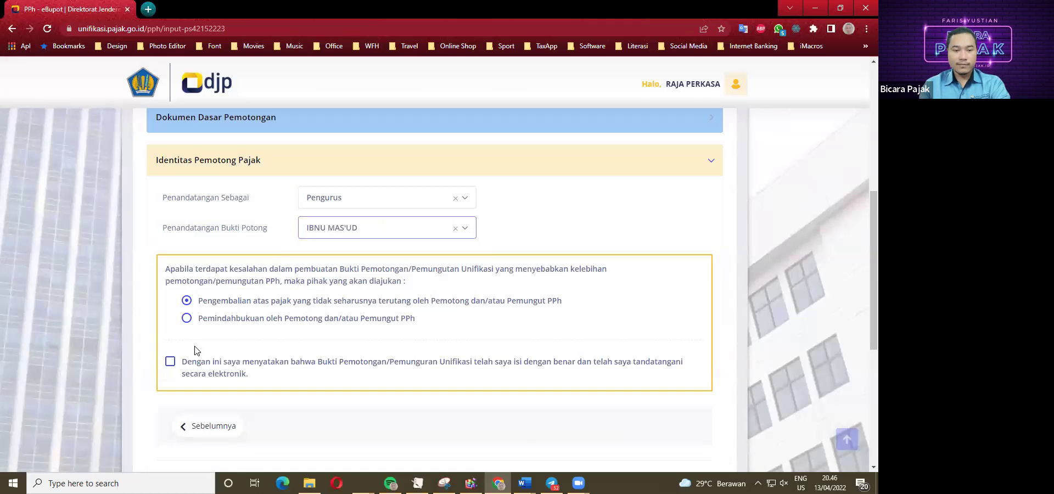
left_click(170, 361)
scroll(181, 362, "down", 2)
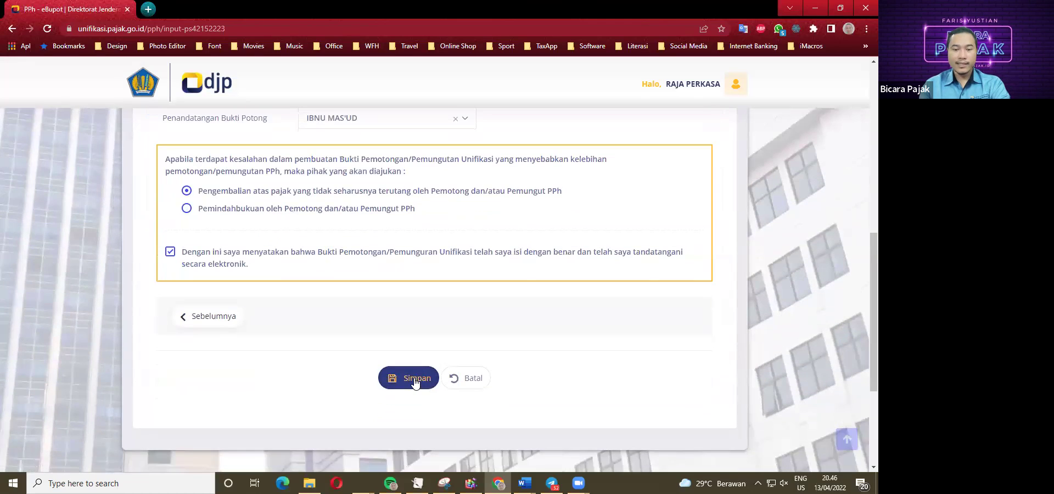
left_click(416, 379)
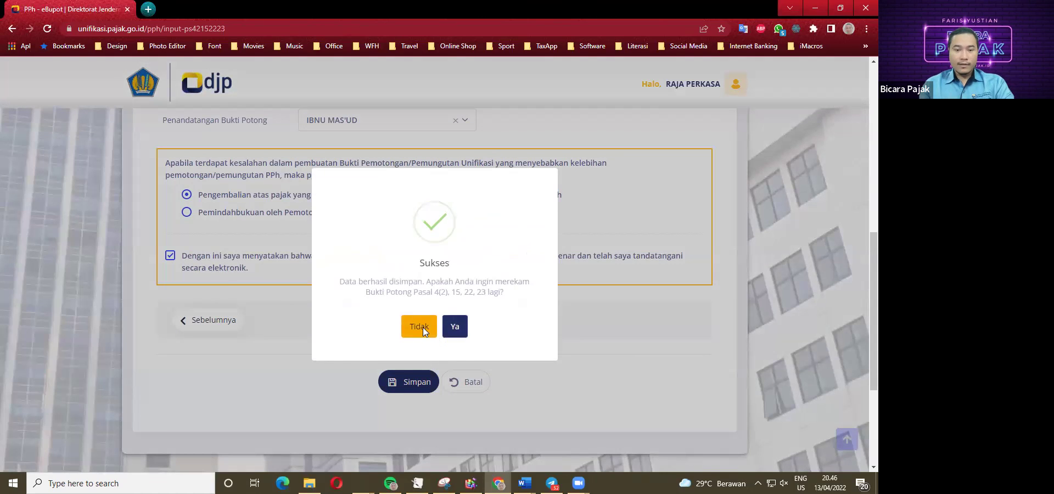
left_click(422, 327)
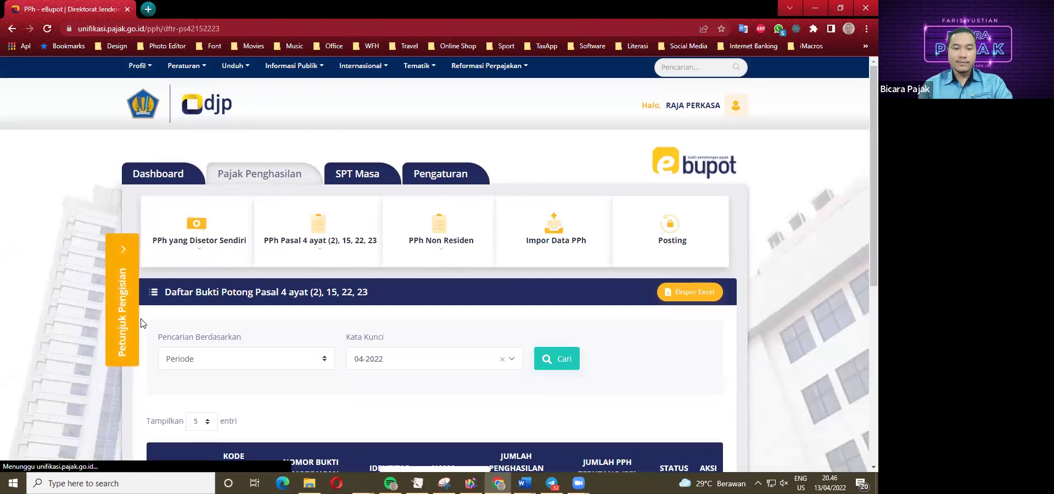
Scroll through both pages of the April 2022 slip list, showing six unposted slips.
scroll(148, 321, "down", 3)
scroll(240, 238, "down", 3)
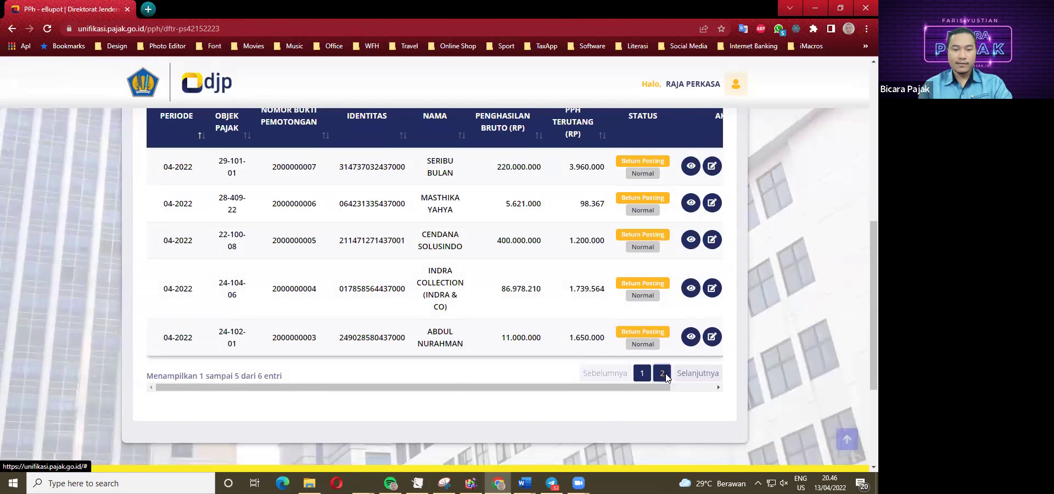
left_click(662, 373)
scroll(230, 266, "up", 3)
scroll(242, 269, "up", 3)
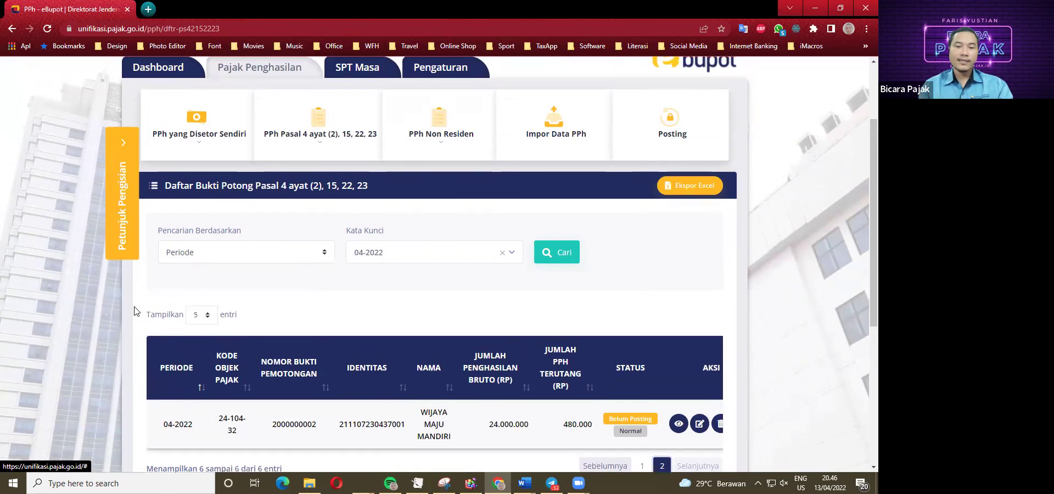
scroll(329, 286, "up", 2)
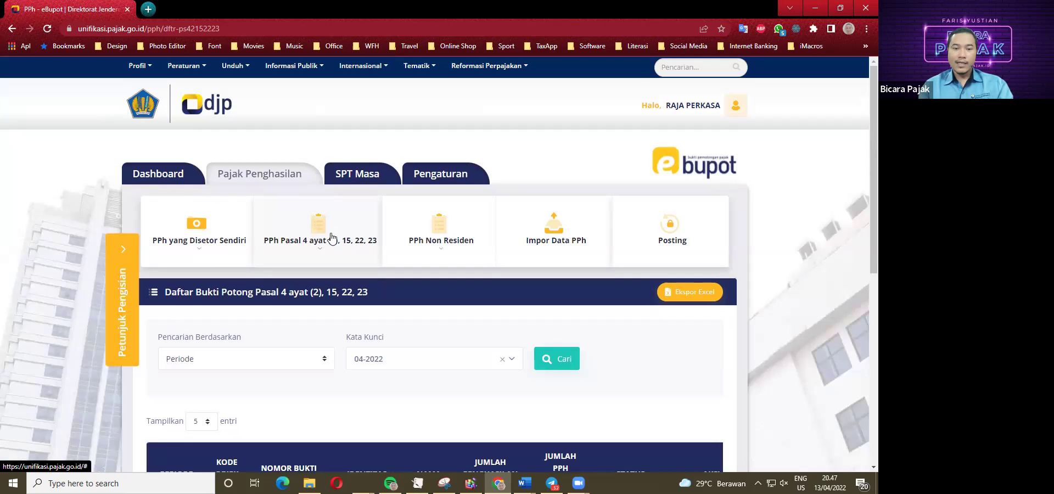
On the Posting form, select tax year 2022 and April, and check the data for posting.
left_click(668, 231)
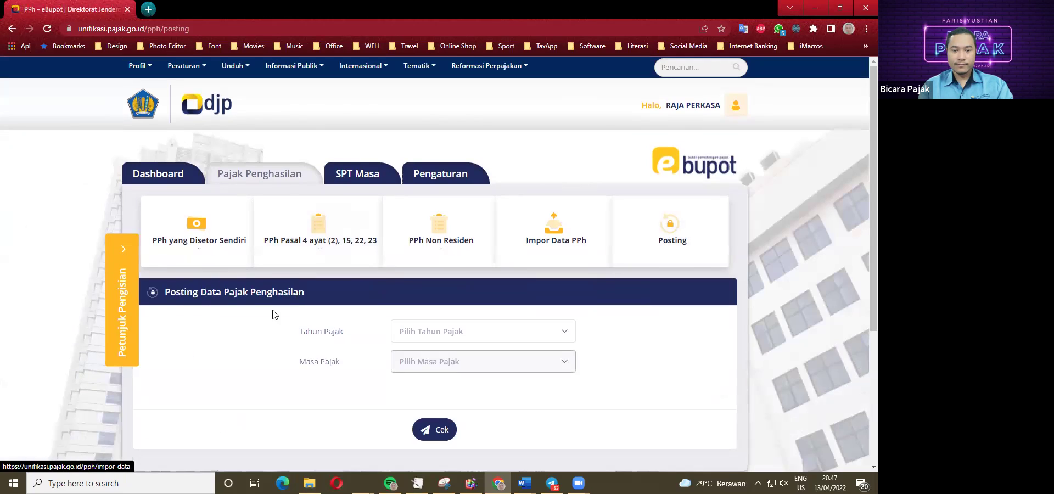
scroll(221, 317, "down", 2)
scroll(221, 317, "down", 1)
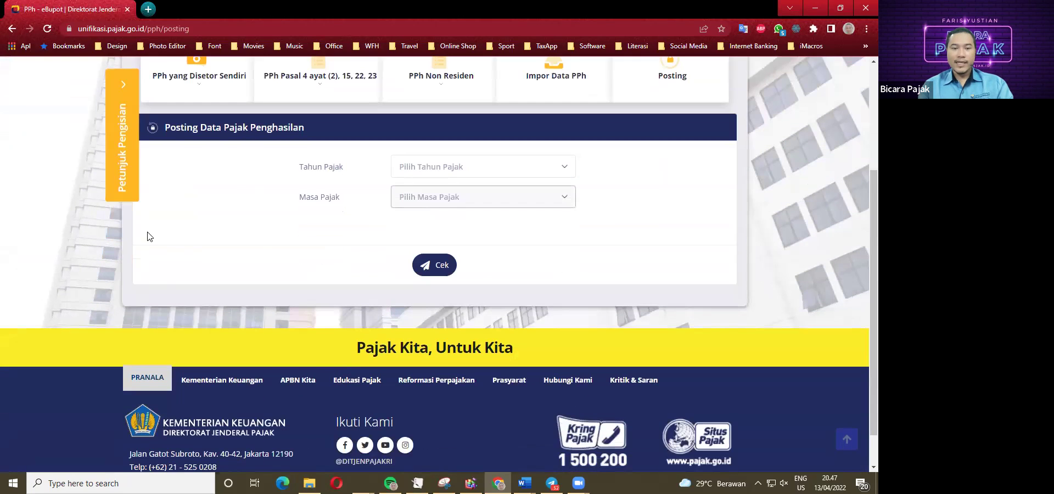
left_click(419, 172)
left_click(410, 222)
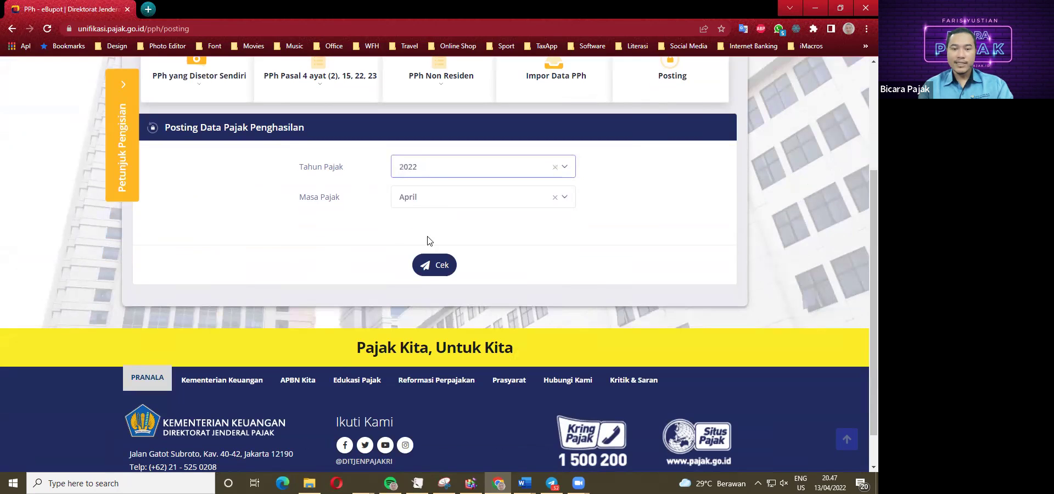
left_click(434, 265)
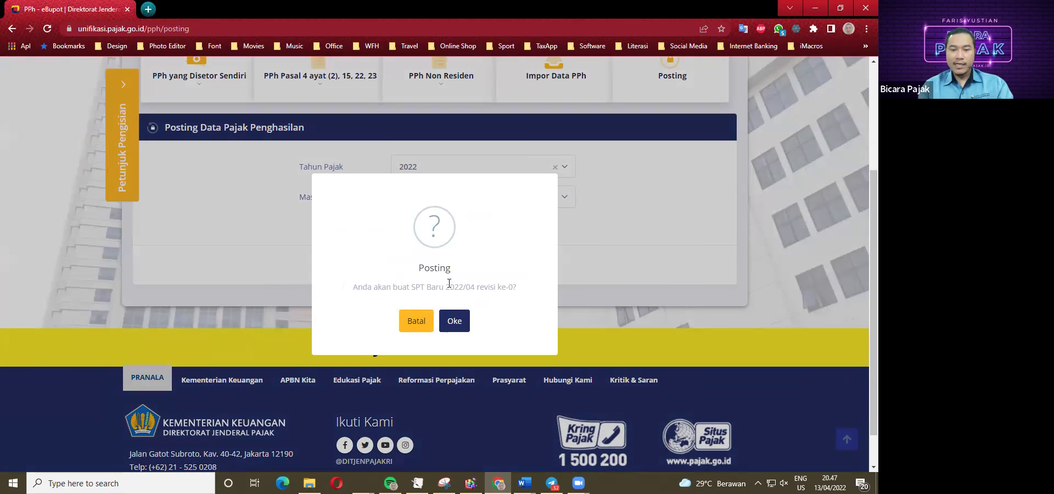
Confirm creation of the new 2022/04 SPT and dismiss the posting success message.
left_click(455, 323)
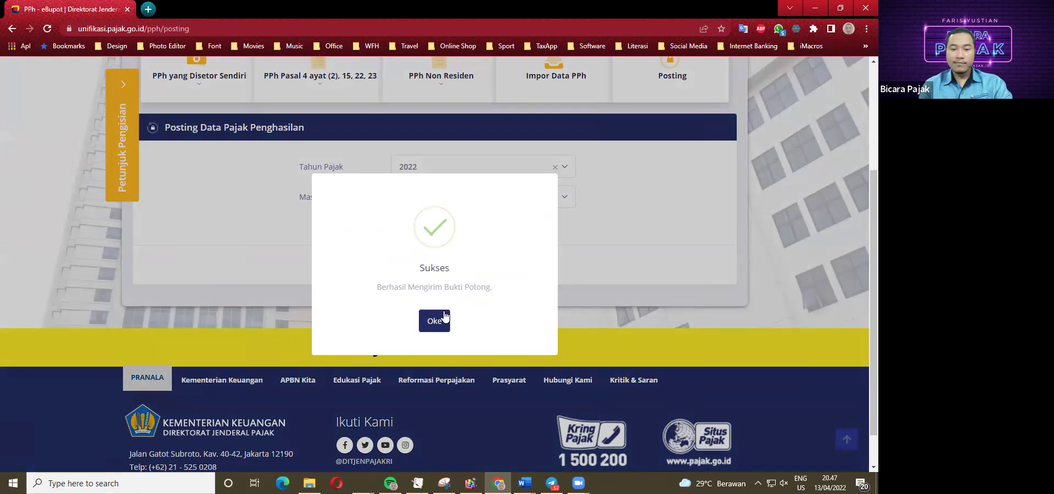
left_click(439, 324)
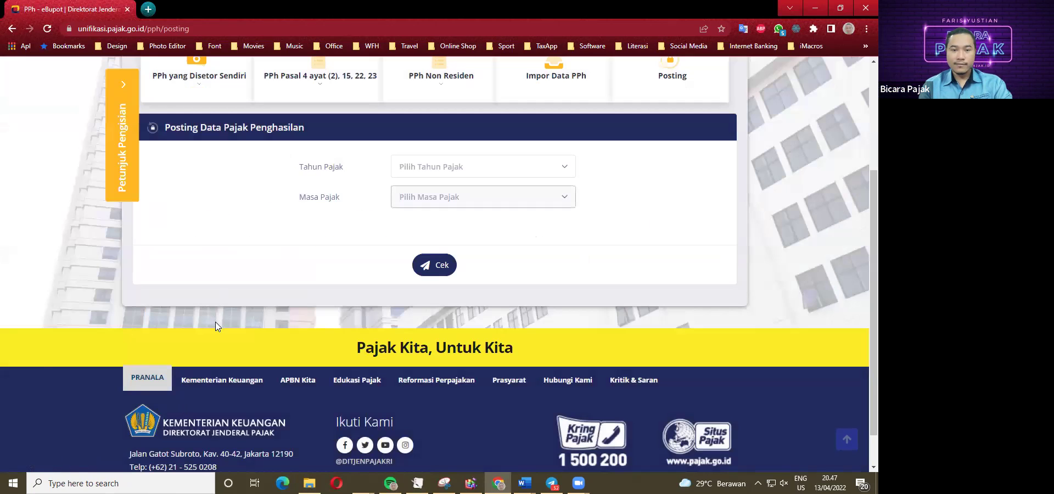
scroll(215, 321, "up", 1)
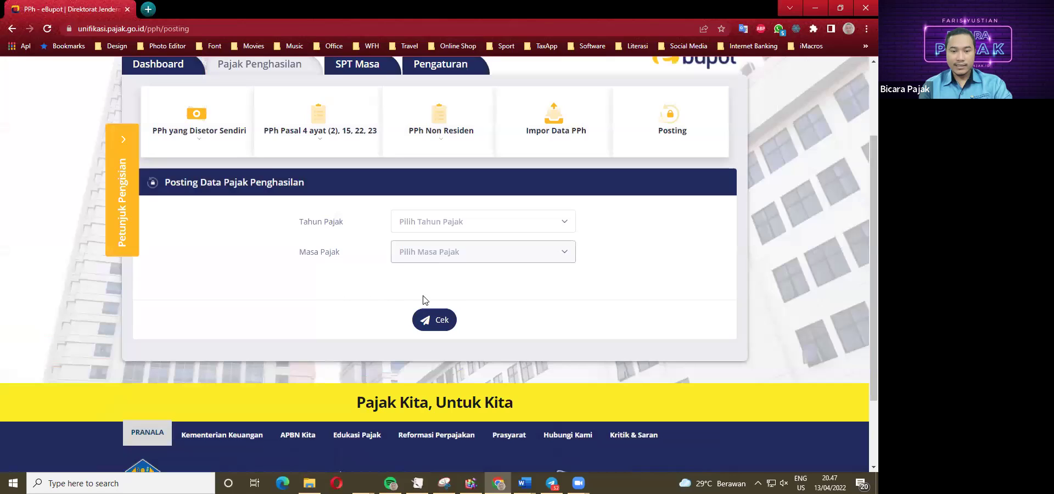
scroll(373, 299, "up", 1)
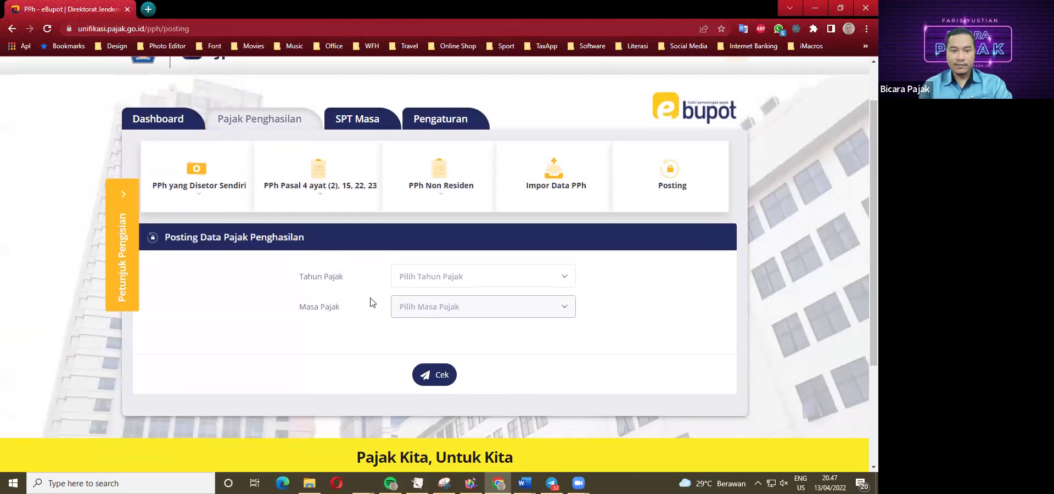
Load the April 2022 SPT Masa deposit billing list for tax year 2022.
left_click(359, 122)
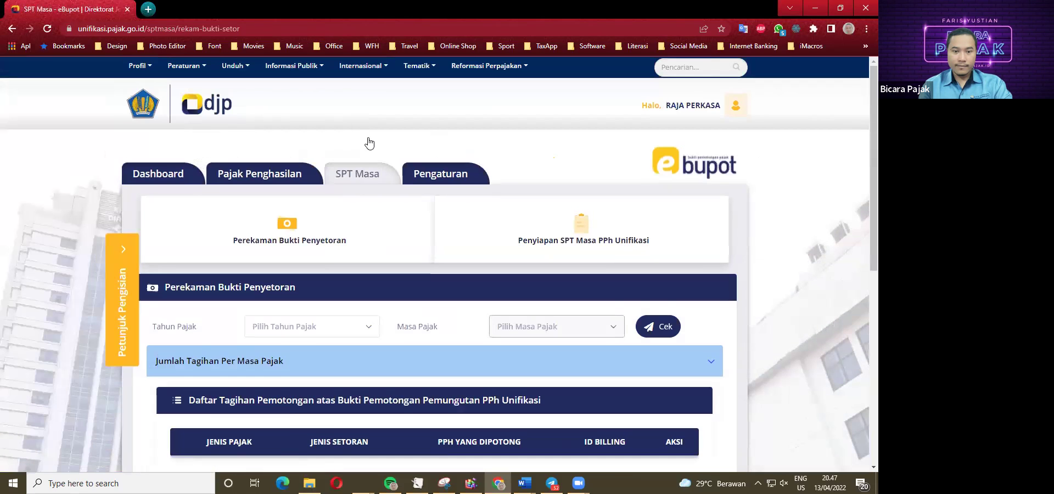
scroll(348, 266, "down", 2)
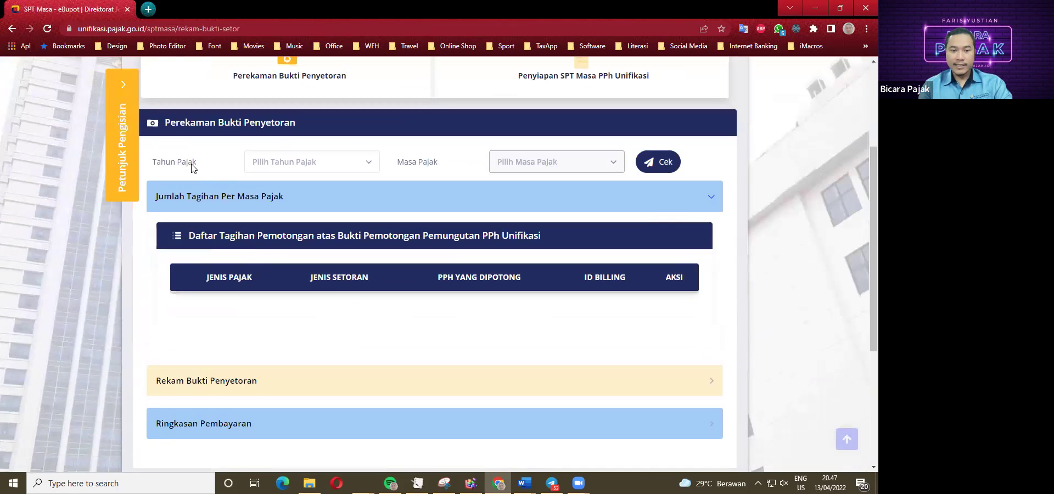
left_click(290, 171)
left_click(267, 215)
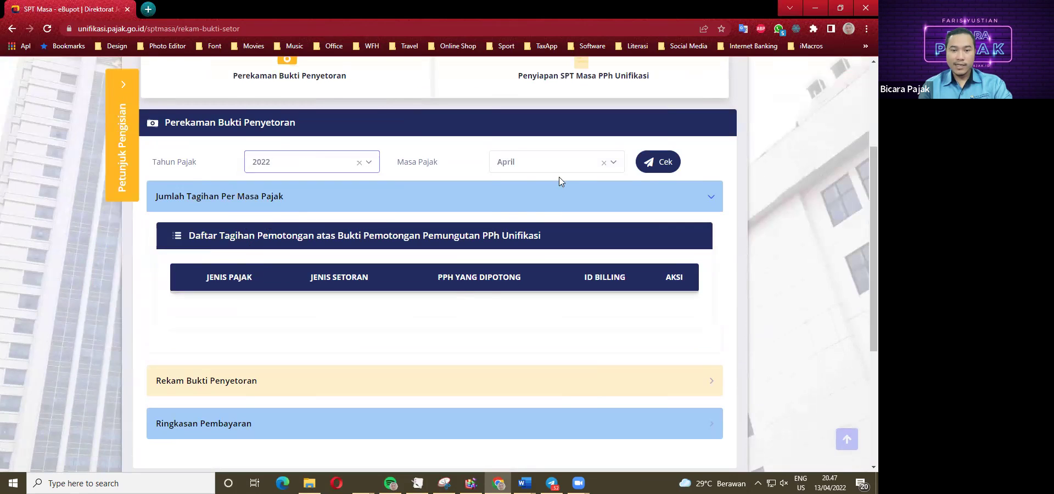
left_click(658, 164)
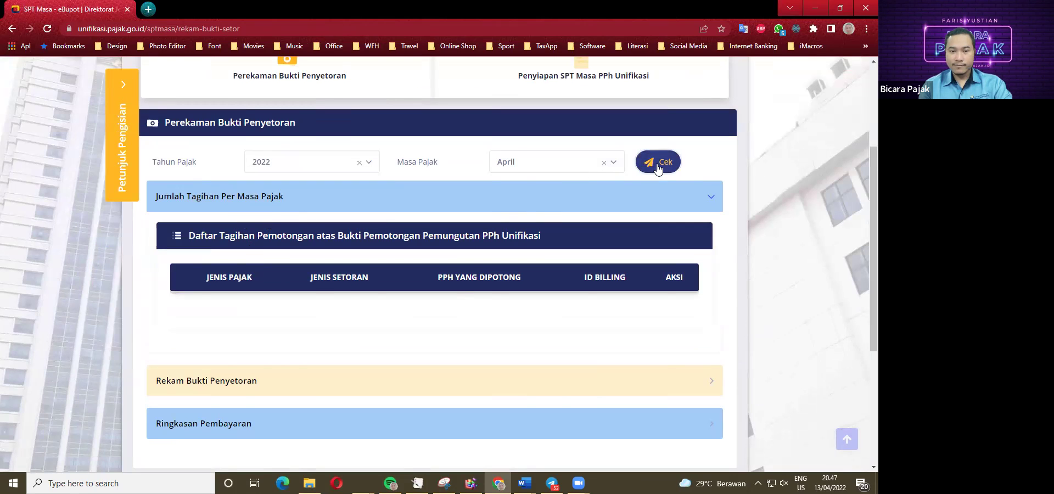
scroll(310, 294, "down", 3)
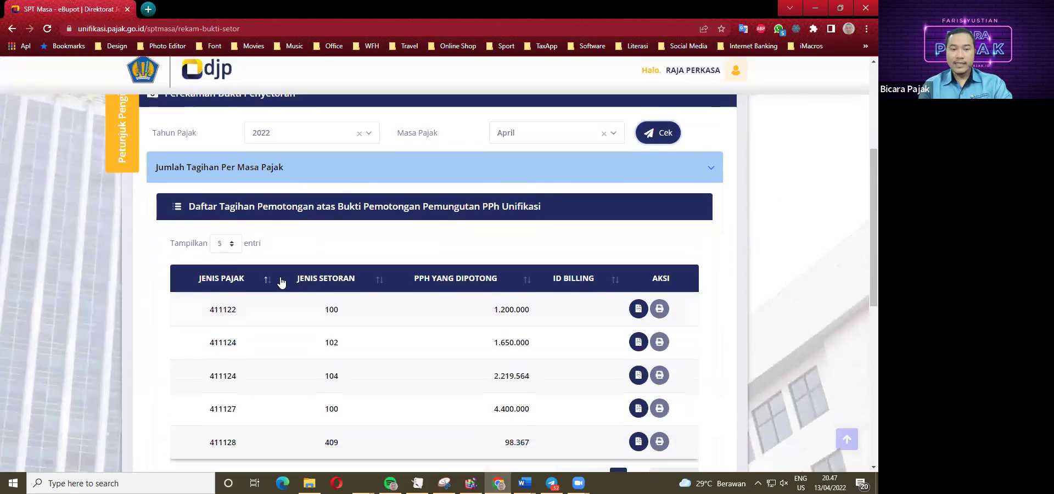
scroll(509, 279, "down", 1)
scroll(327, 238, "up", 2)
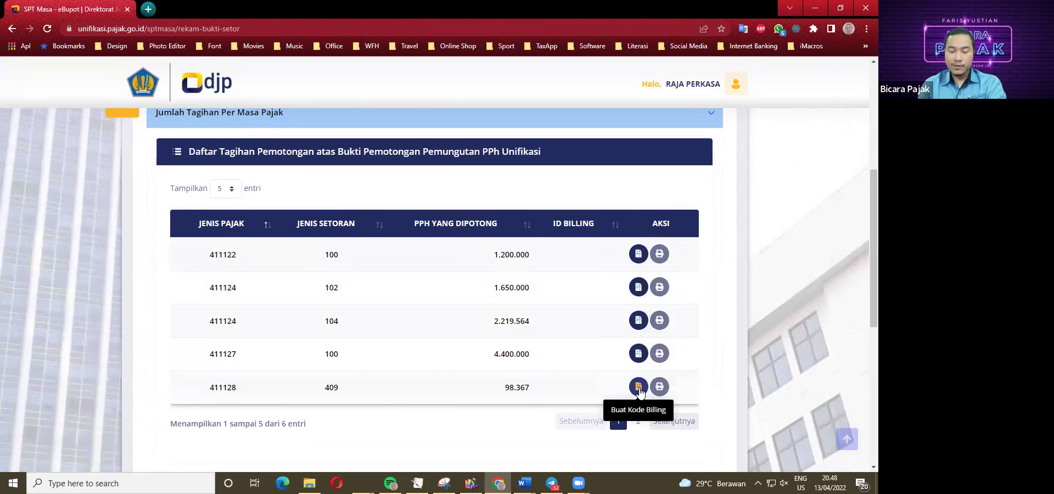
Page between the first five billing rows and the 411129 row on page 2.
left_click(638, 423)
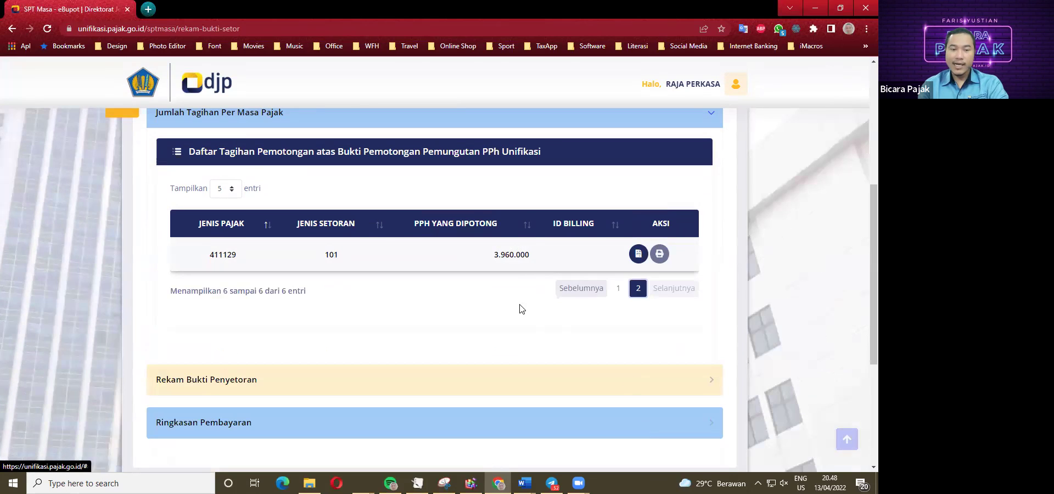
left_click(618, 289)
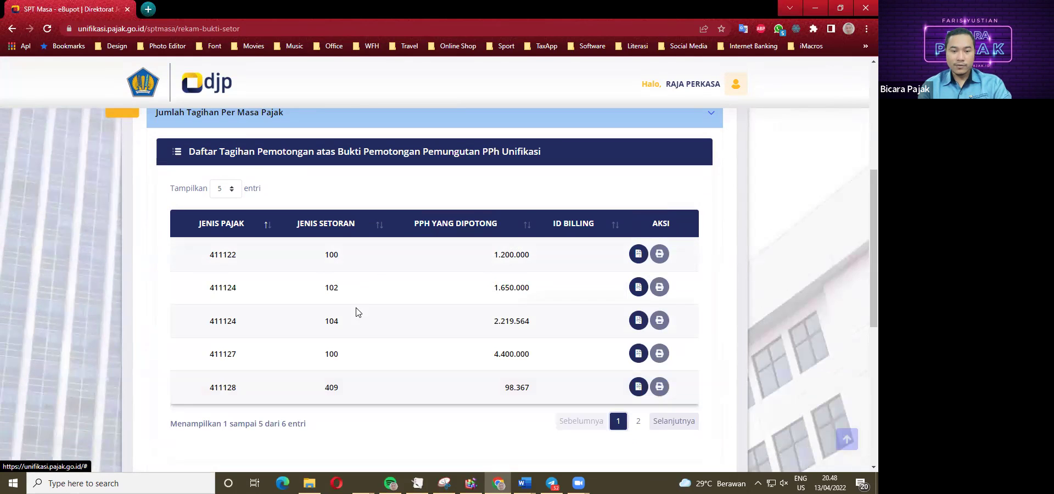
left_click(639, 421)
left_click(617, 288)
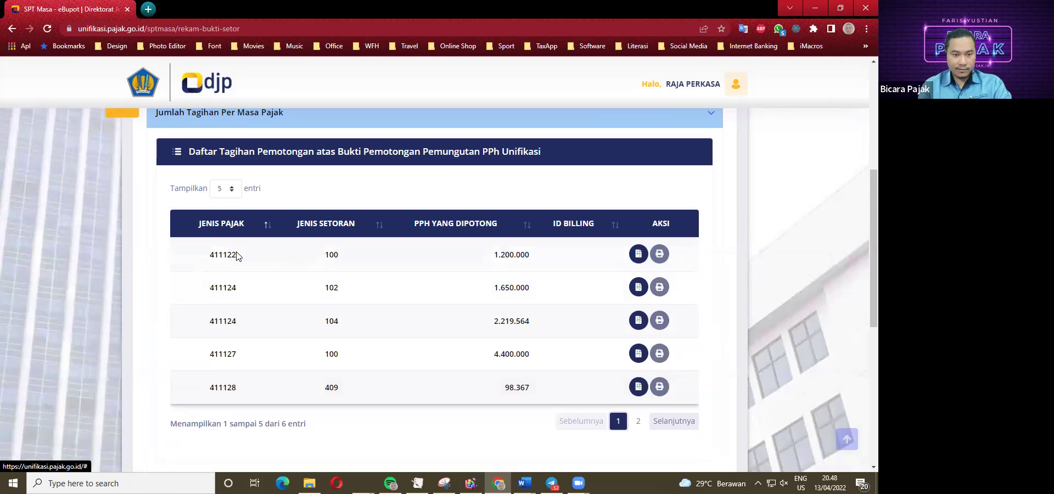
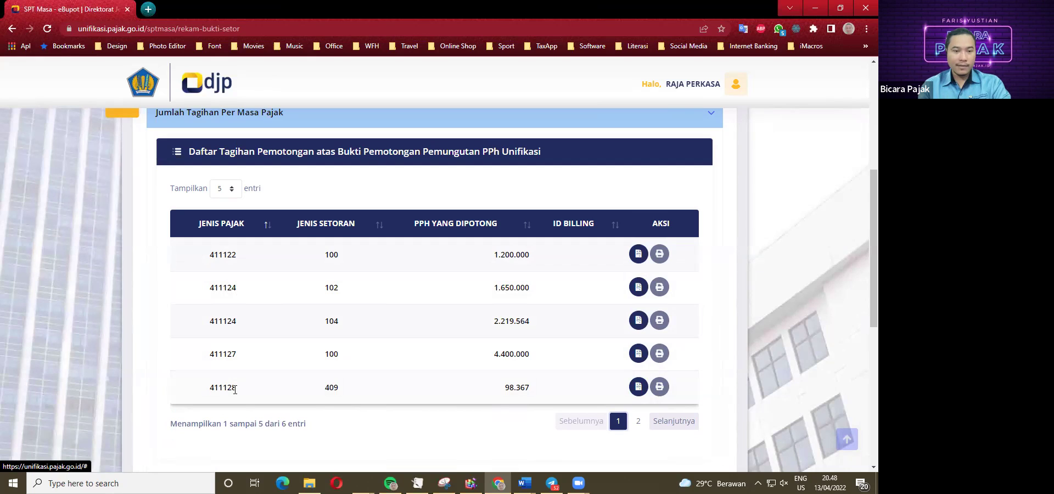
Browse the withholding bill pages and sections, ending on the first page of bills.
left_click(638, 421)
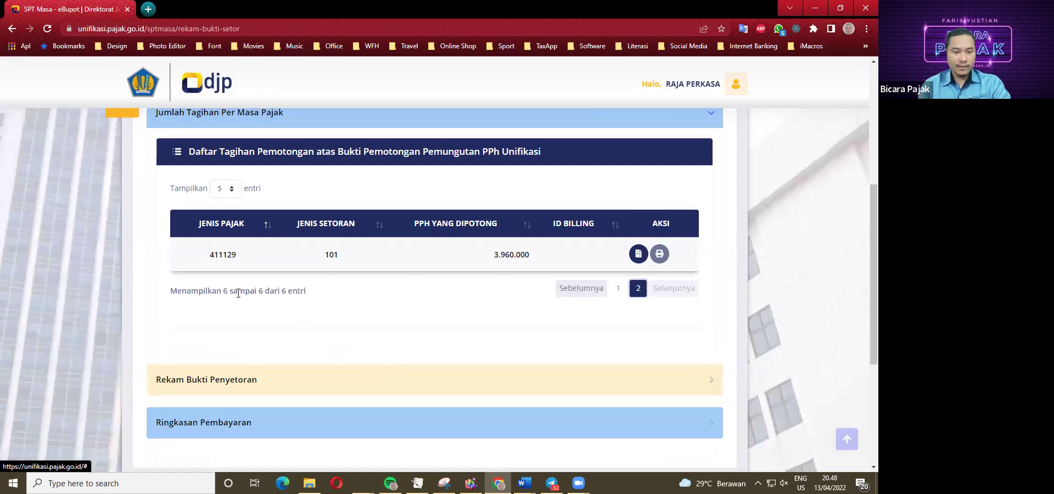
scroll(240, 293, "down", 3)
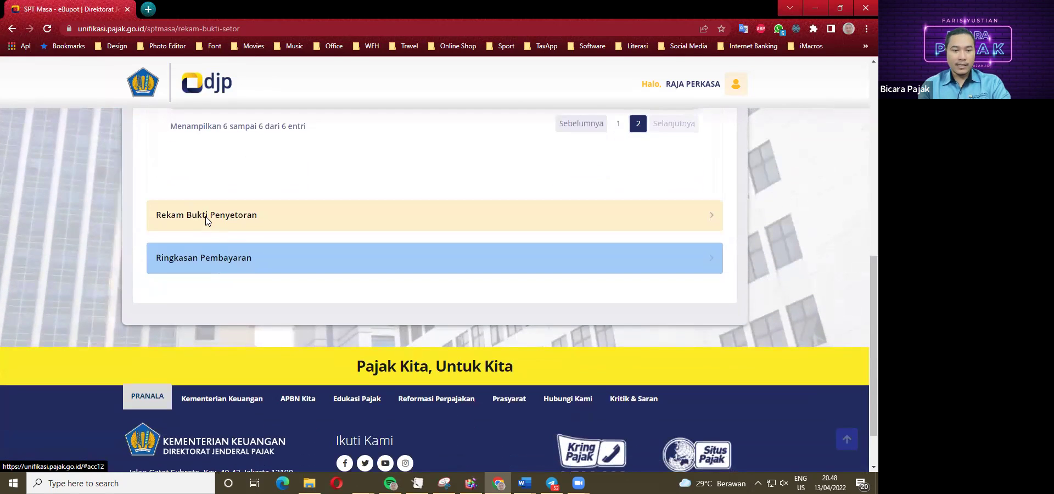
left_click(208, 219)
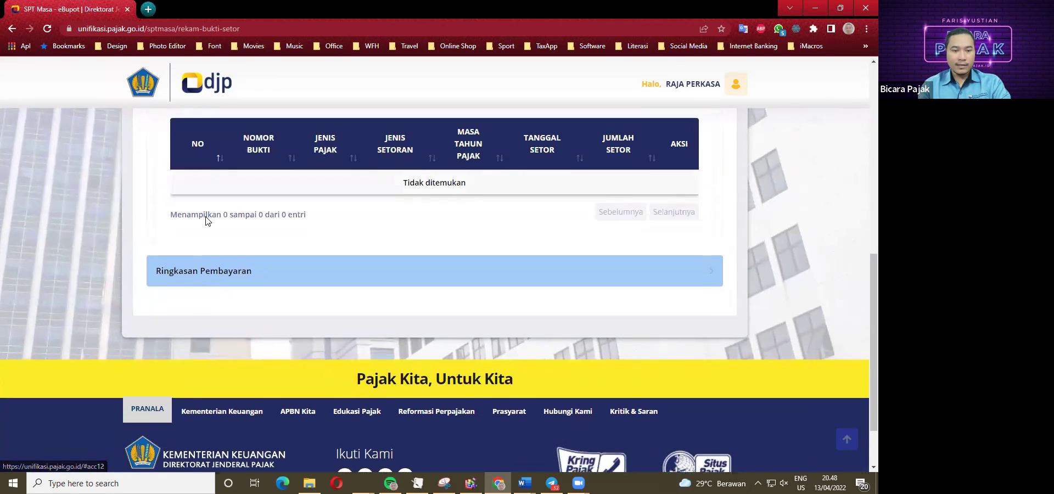
scroll(207, 258, "up", 2)
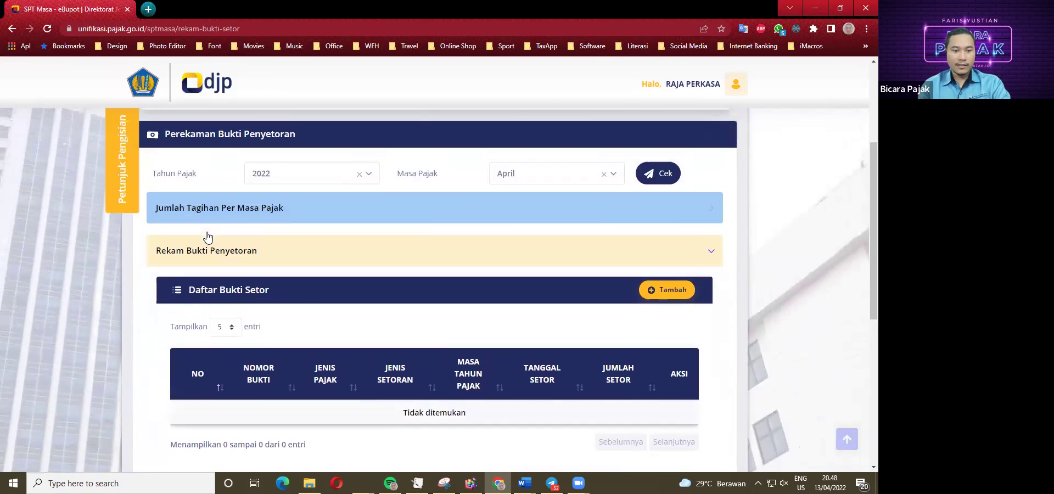
left_click(215, 256)
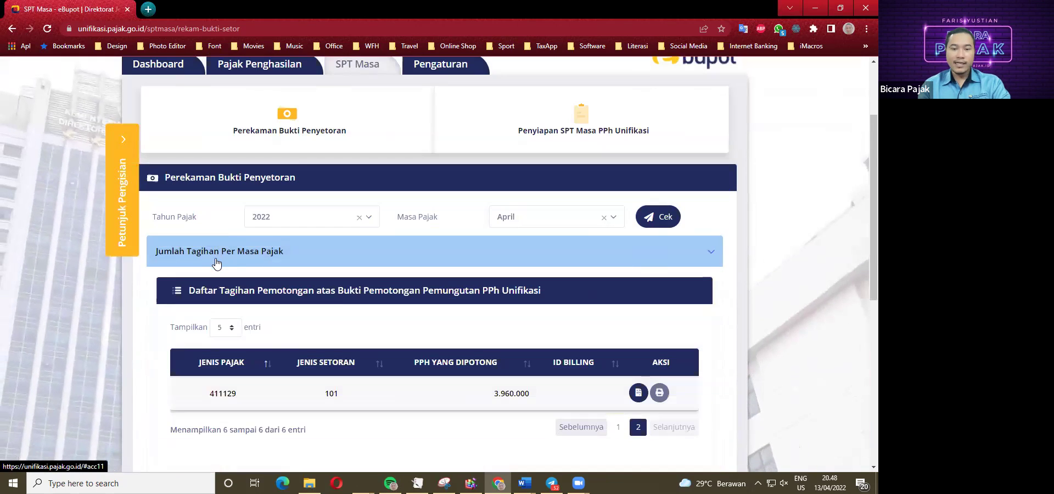
scroll(429, 338, "down", 2)
scroll(429, 338, "down", 1)
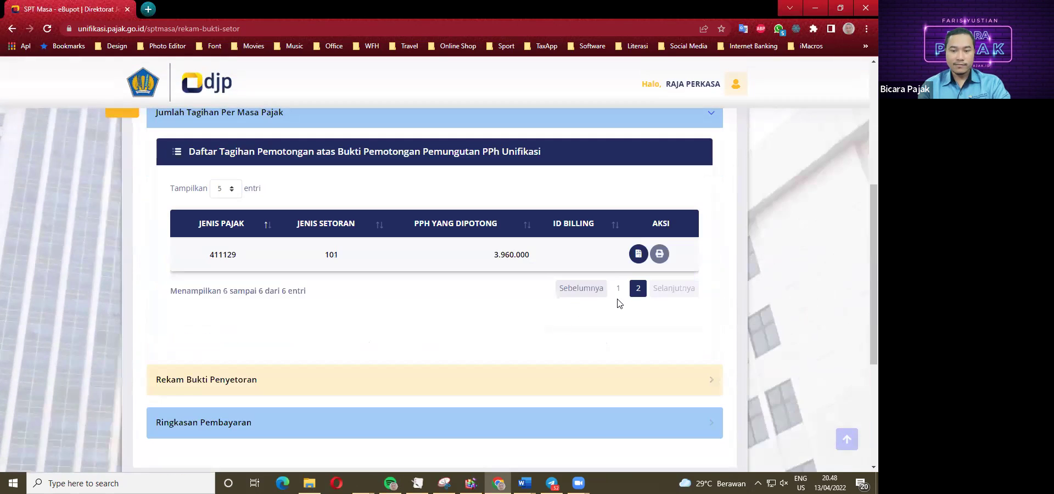
left_click(618, 288)
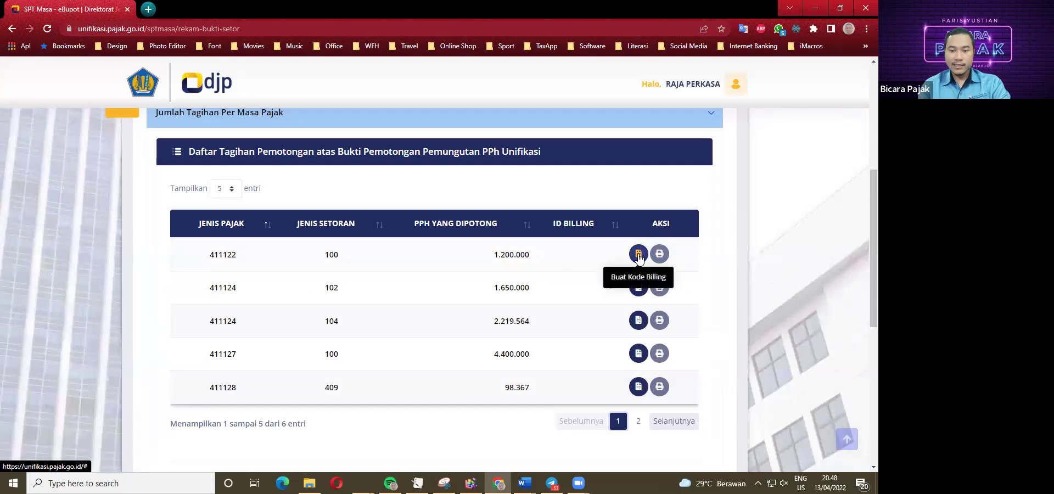
Generate a billing code for the 411122 row of 1.200.000.
left_click(638, 254)
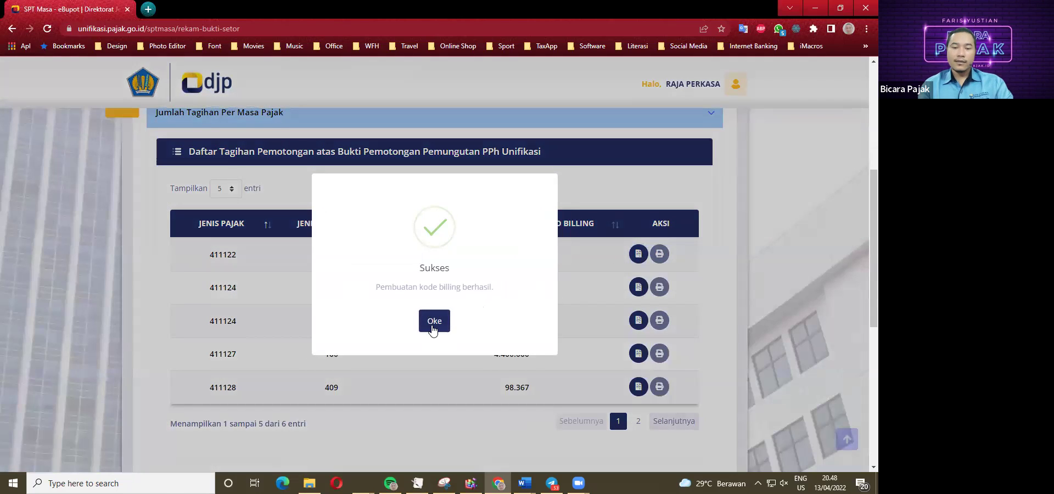
left_click(433, 324)
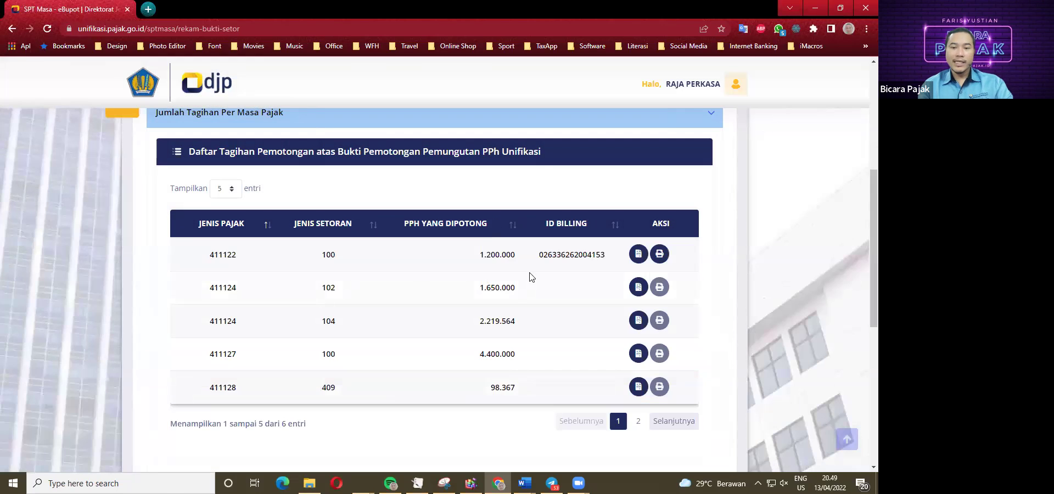
scroll(459, 219, "up", 5)
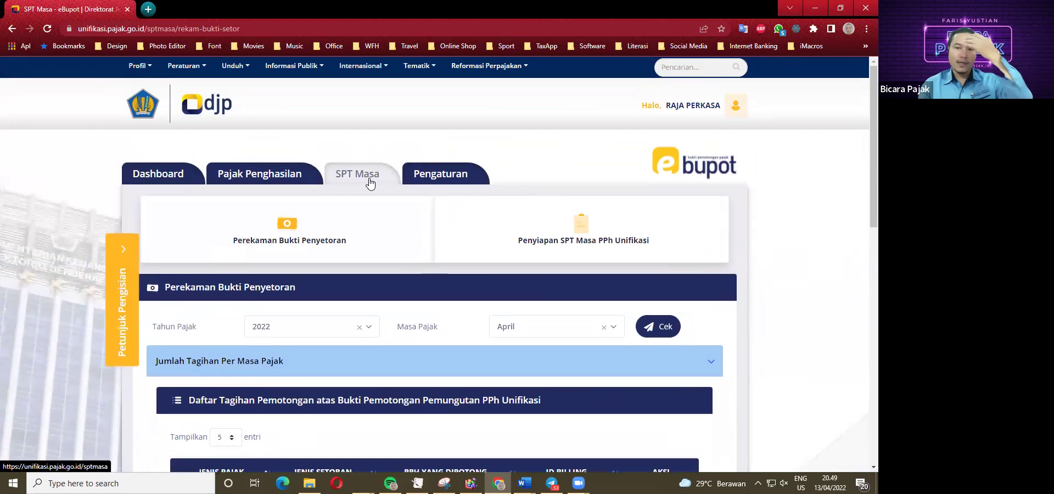
scroll(515, 252, "down", 4)
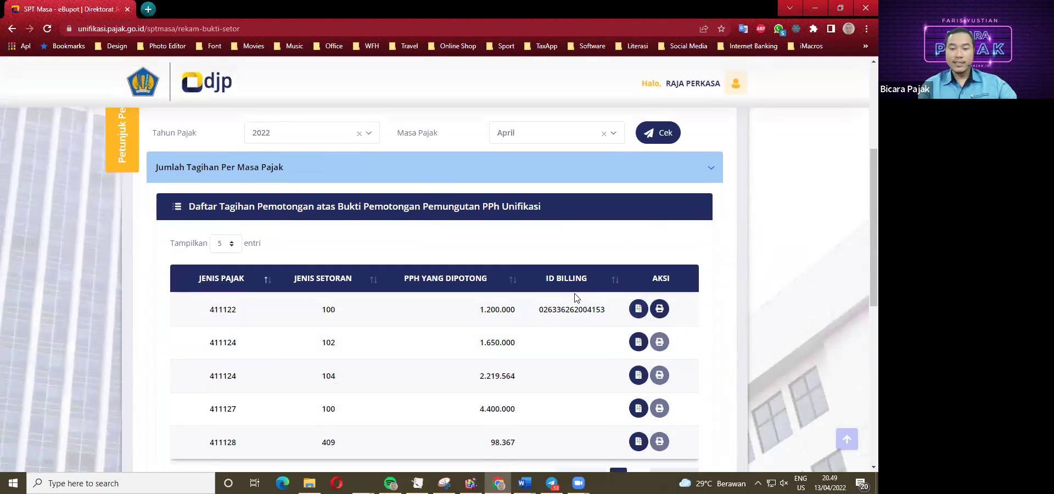
Preview the 411122 billing slip PDF and select its billing ID number.
left_click(659, 310)
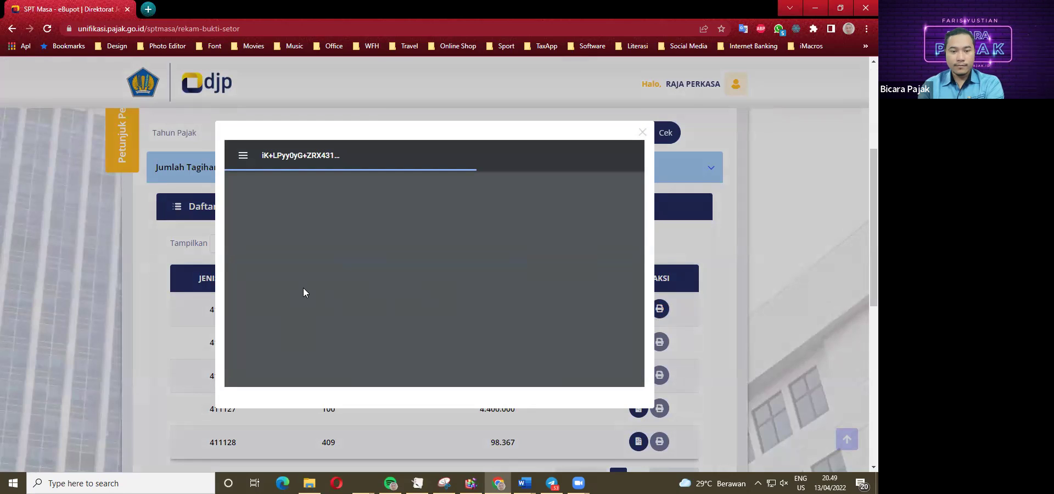
left_click(162, 305)
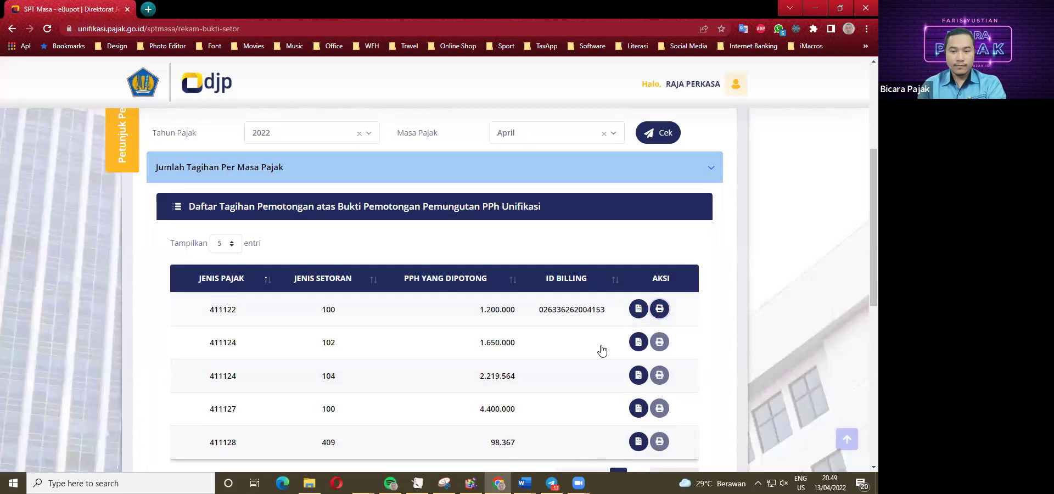
left_click(659, 309)
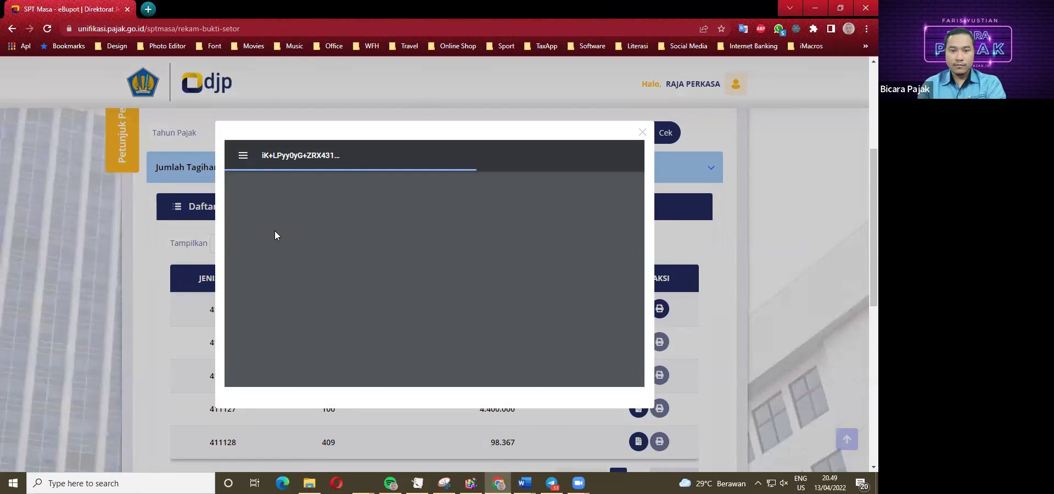
scroll(383, 269, "down", 2)
scroll(383, 269, "down", 1)
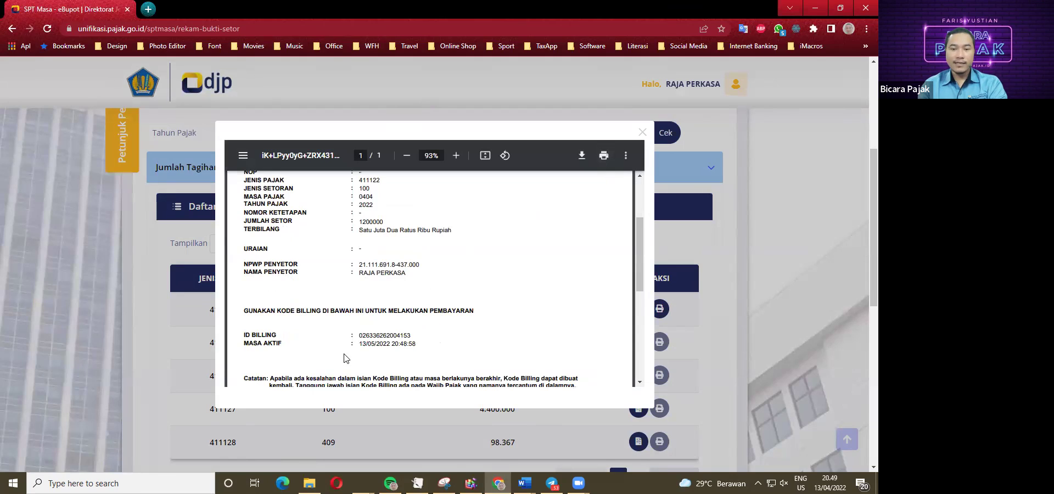
left_click_drag(360, 335, 410, 335)
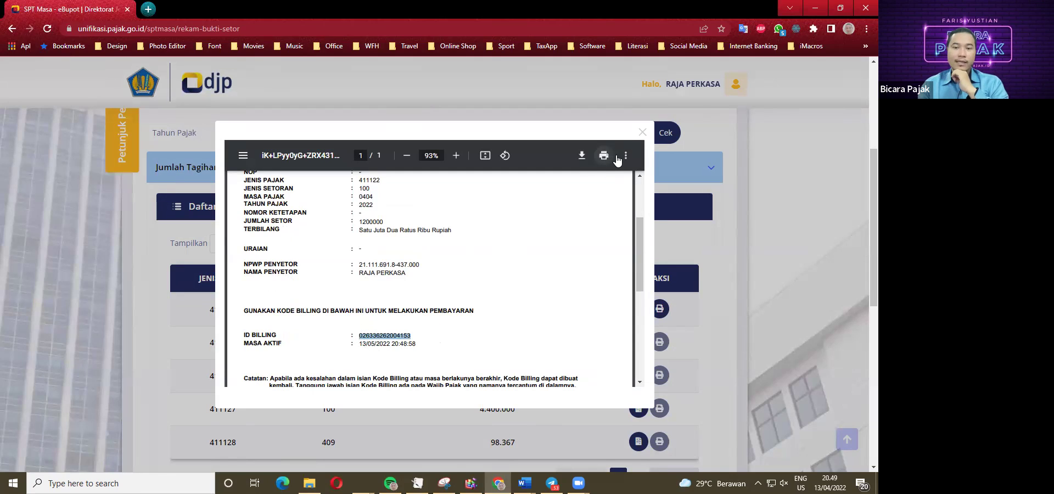
Close the slip preview and collapse the Jumlah Tagihan Per Masa Pajak list.
left_click(642, 133)
scroll(482, 336, "down", 1)
scroll(622, 277, "up", 1)
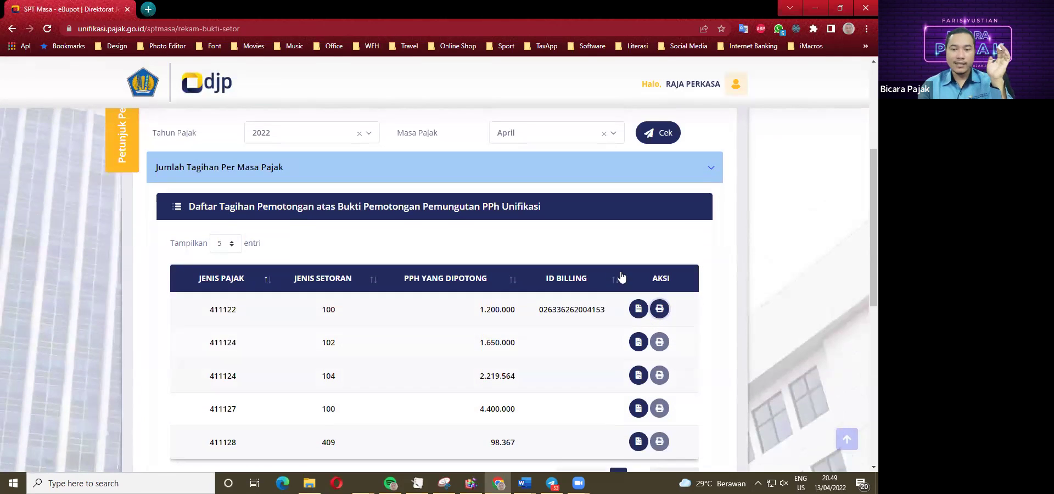
left_click(710, 169)
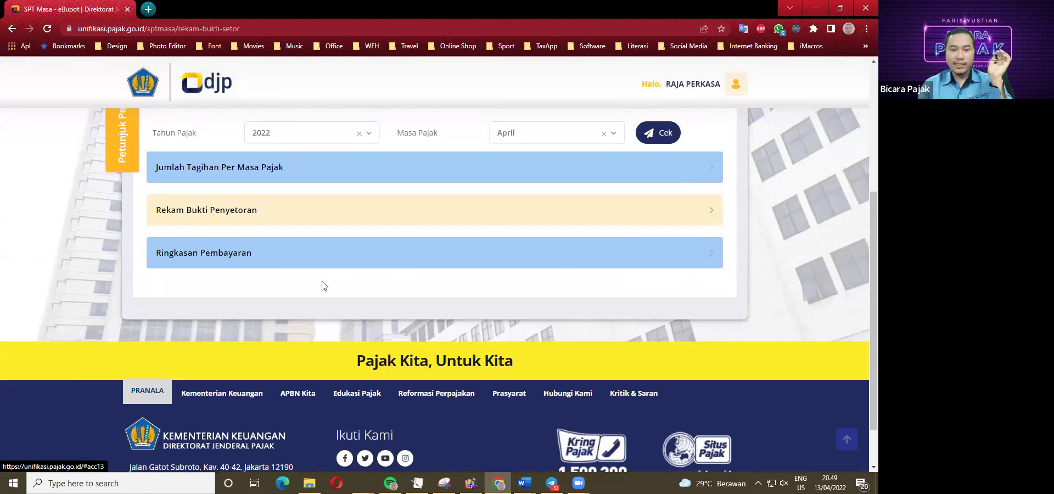
scroll(324, 285, "up", 1)
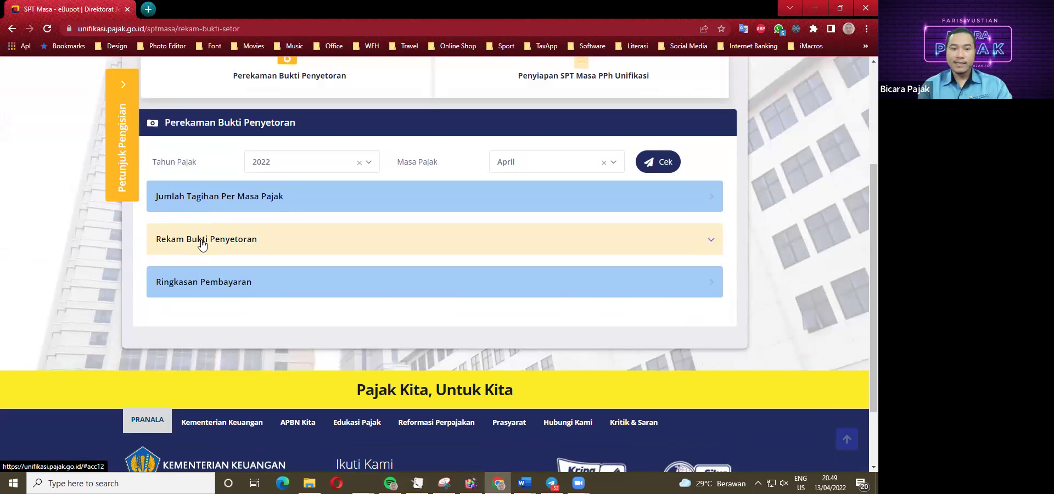
left_click(202, 245)
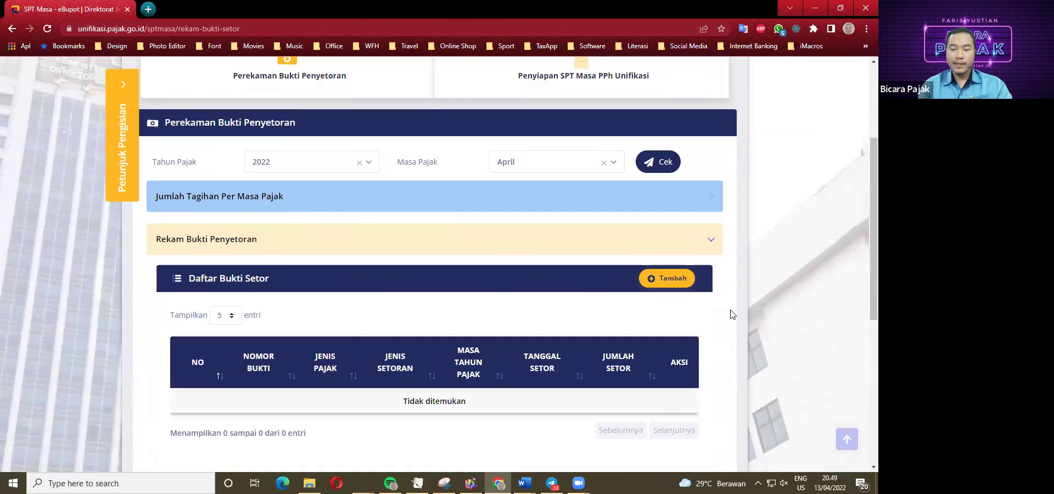
left_click(665, 284)
left_click(372, 249)
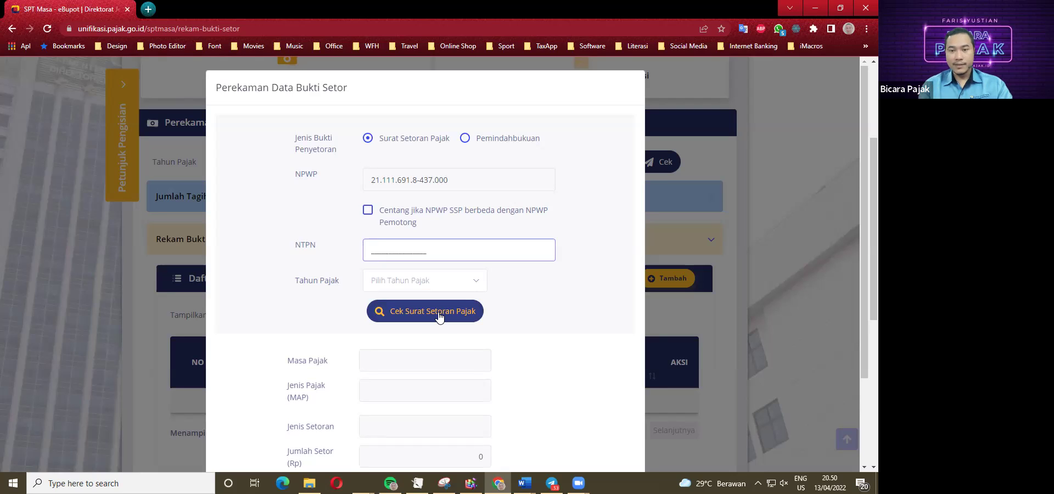
scroll(471, 362, "down", 2)
left_click(464, 437)
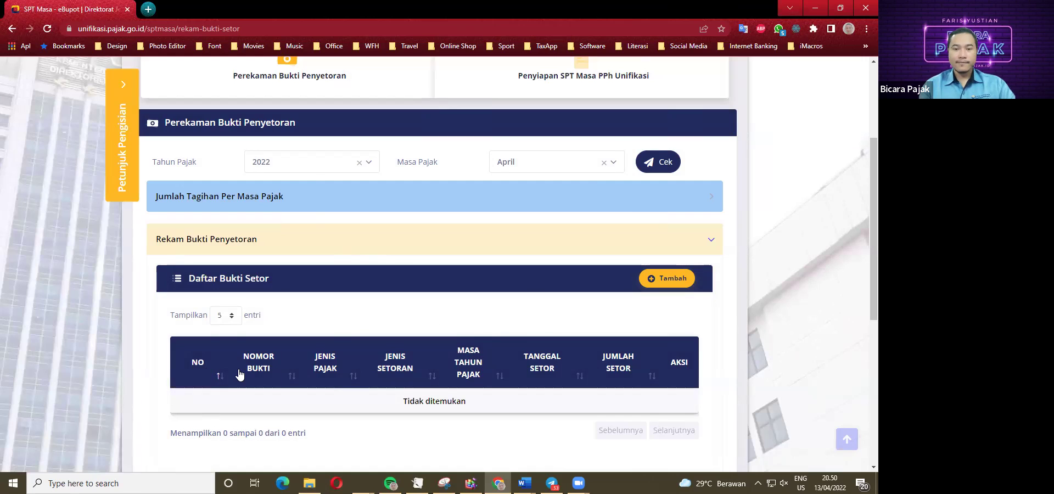
scroll(225, 373, "up", 3)
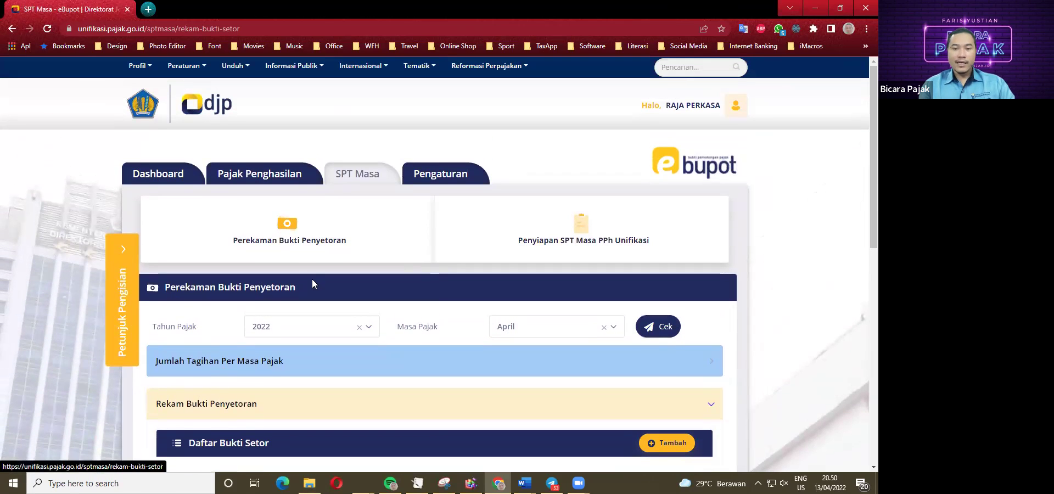
scroll(364, 334, "down", 4)
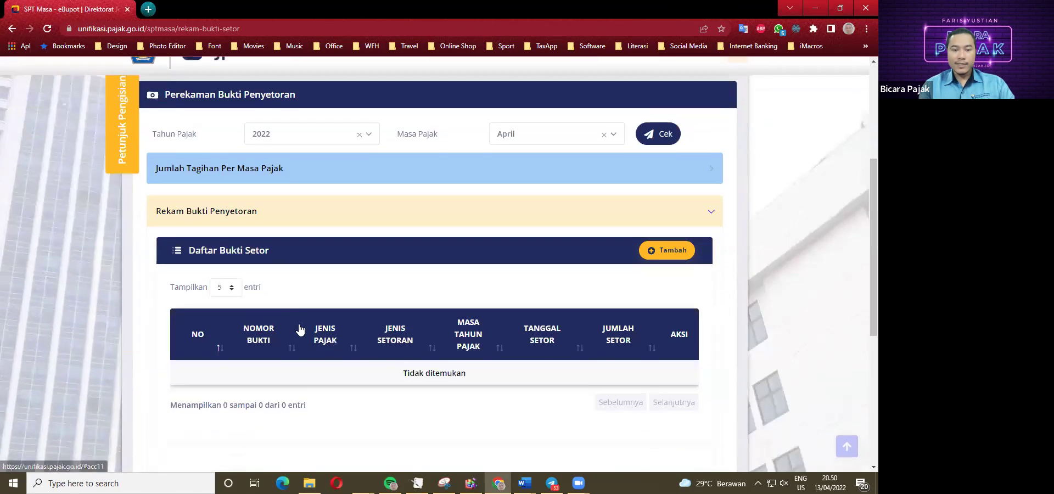
scroll(207, 324, "down", 2)
scroll(228, 287, "up", 3)
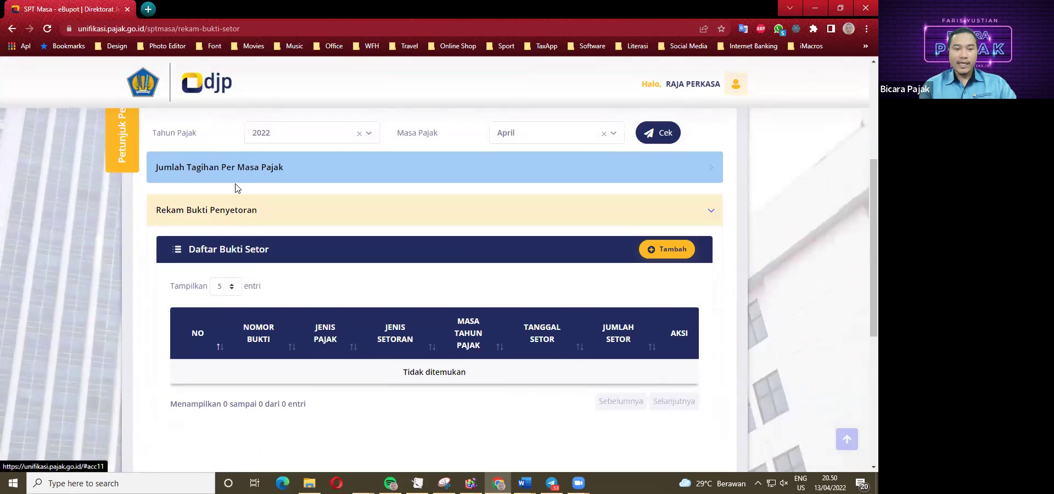
scroll(244, 229, "up", 4)
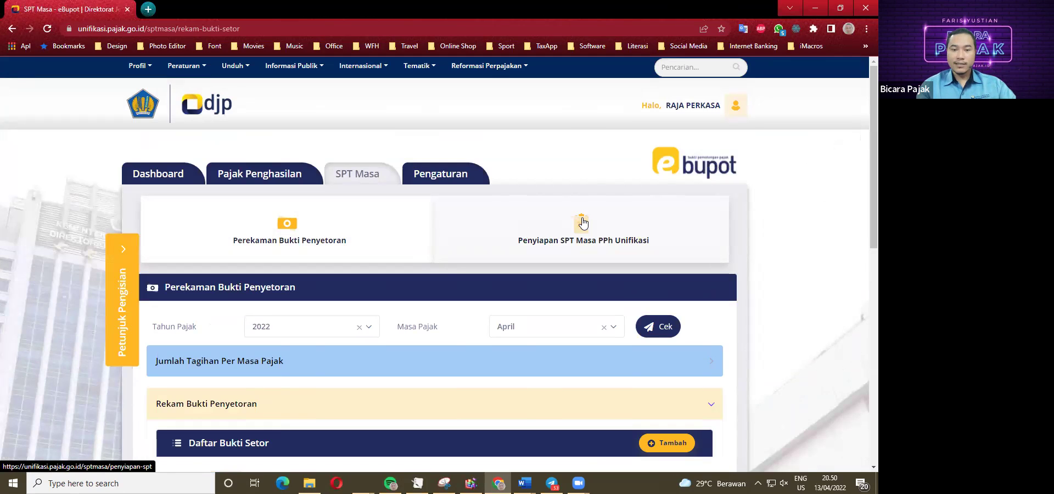
Open the SPT Masa PPh Unifikasi list and the April 2022 draft return.
left_click(578, 231)
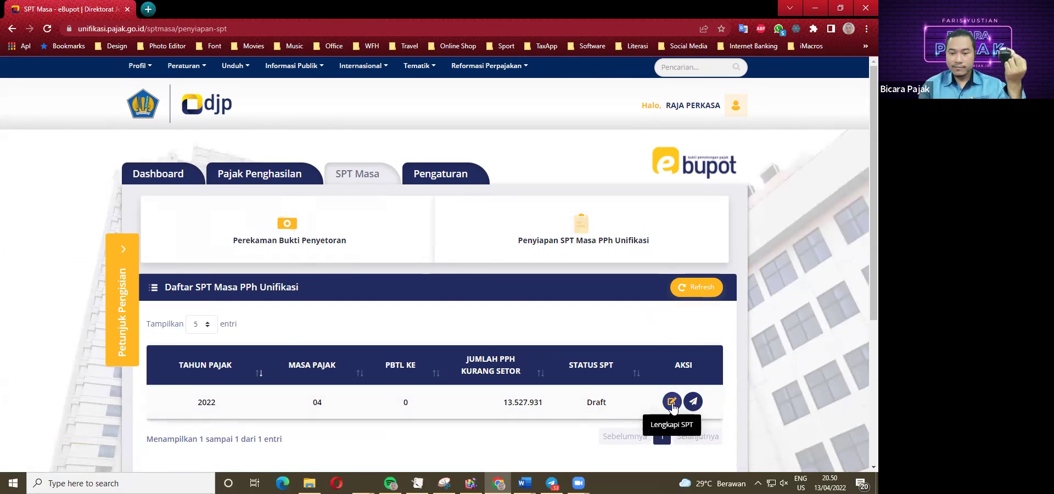
left_click(672, 402)
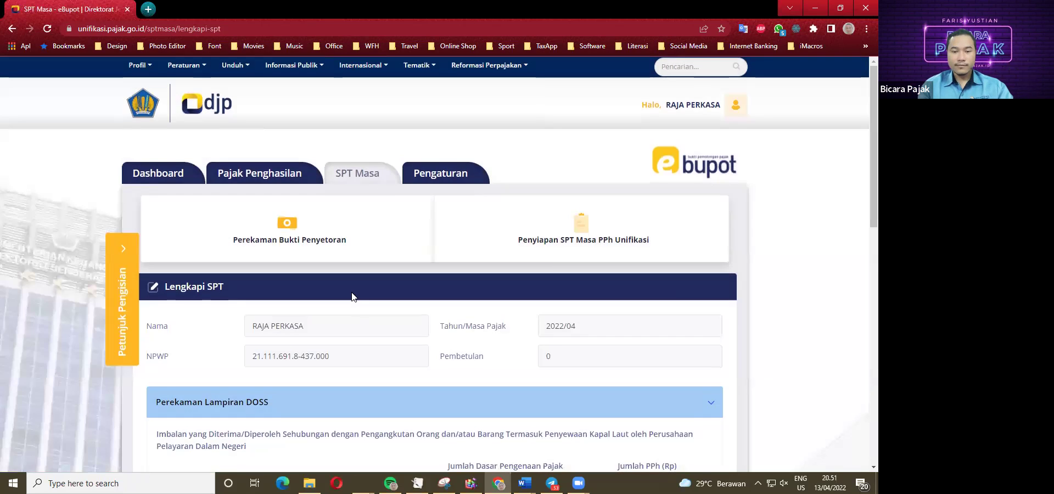
Scroll through the Lengkapi SPT form and expand the Penandatangan section.
scroll(352, 296, "down", 5)
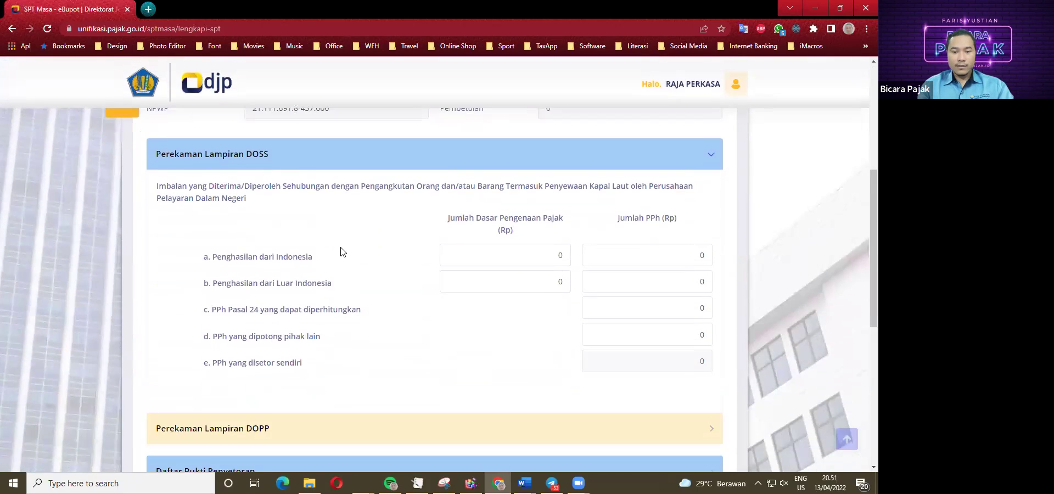
scroll(368, 240, "down", 1)
scroll(307, 231, "up", 1)
scroll(377, 262, "down", 2)
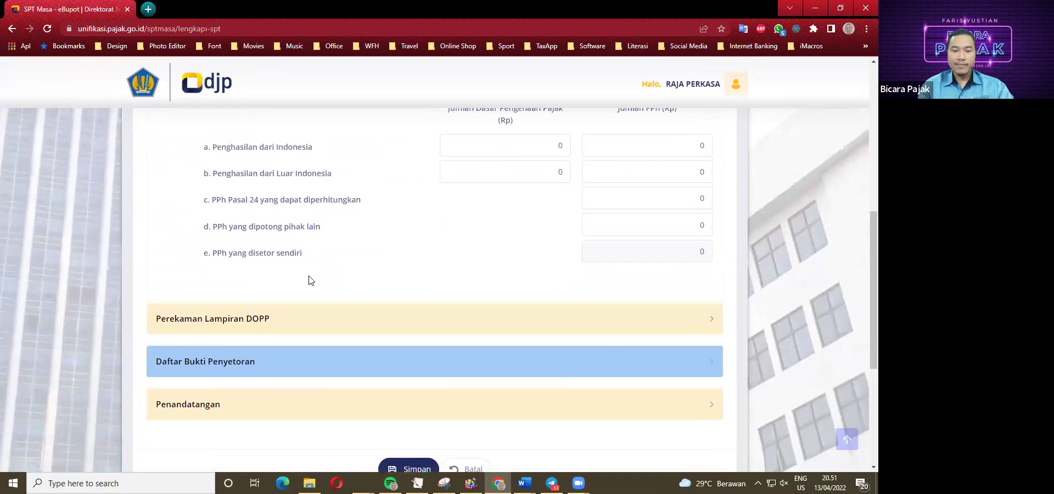
scroll(278, 328, "down", 2)
scroll(264, 329, "up", 8)
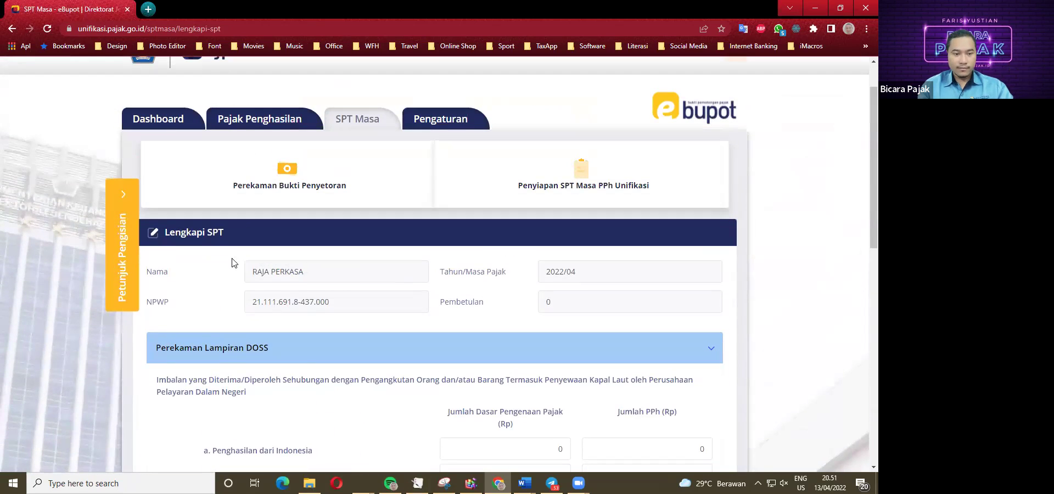
scroll(247, 300, "down", 8)
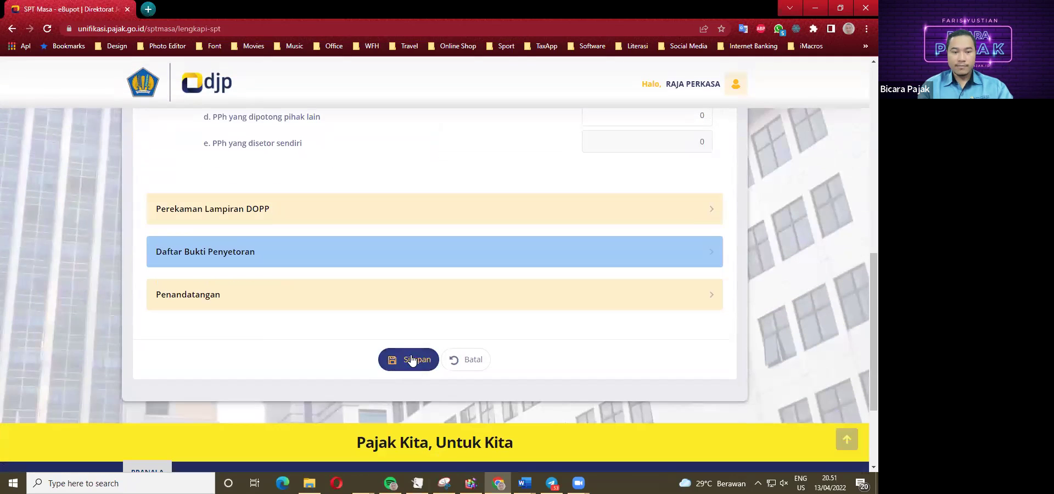
left_click(412, 360)
scroll(408, 349, "down", 5)
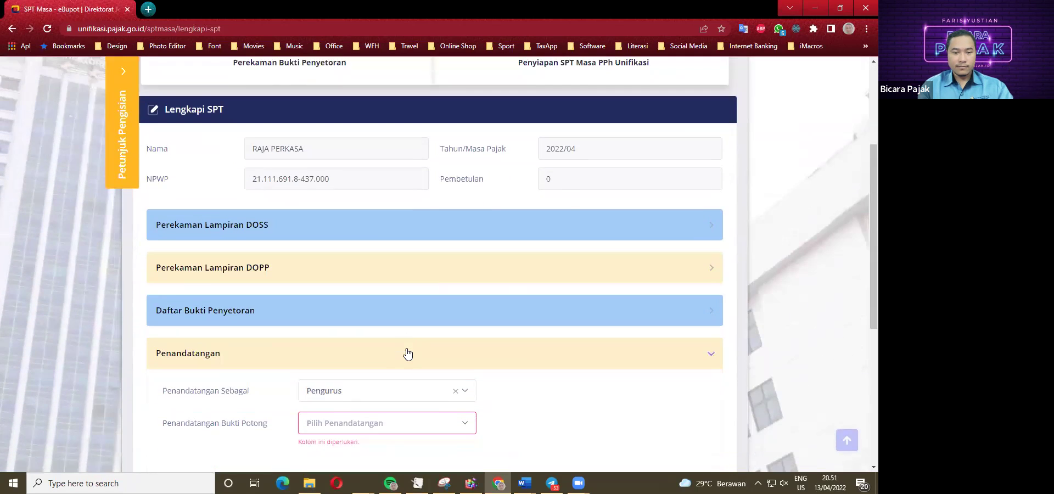
Choose the authorized Pengurus signer in Penandatangan Bukti Potong and save the return.
left_click(348, 354)
left_click(345, 352)
left_click(341, 357)
left_click(325, 411)
left_click(406, 437)
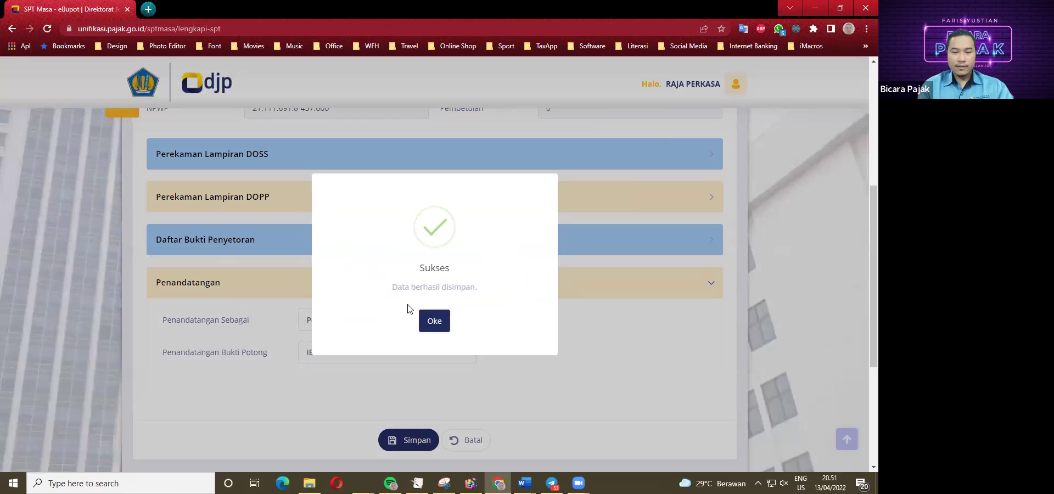
Acknowledge the save and refresh the list so the April 2022 return shows Draft.
left_click(434, 321)
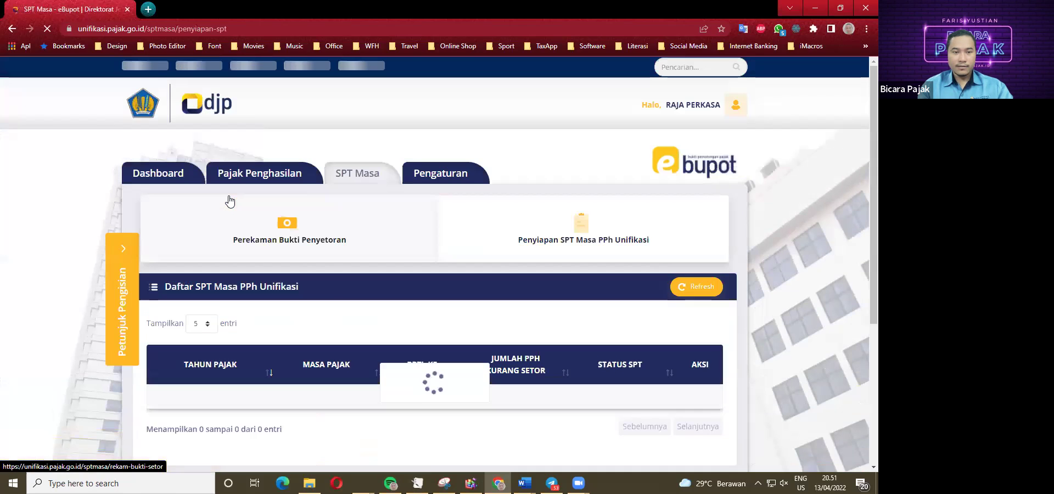
scroll(255, 294, "down", 2)
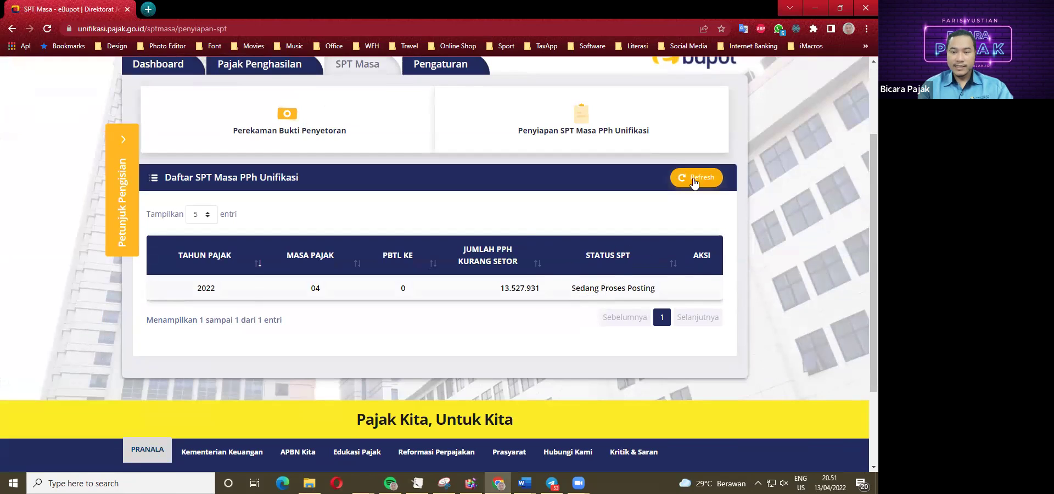
left_click(694, 181)
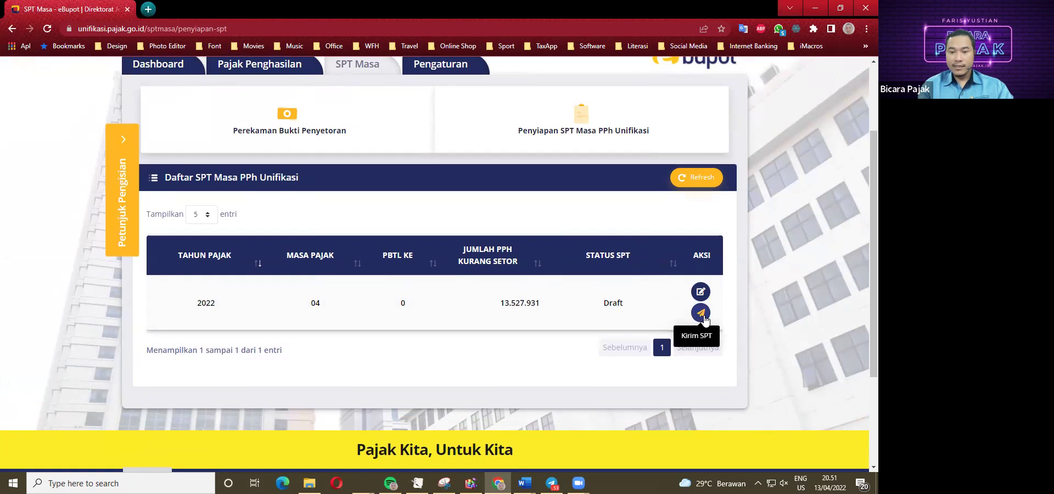
left_click(704, 318)
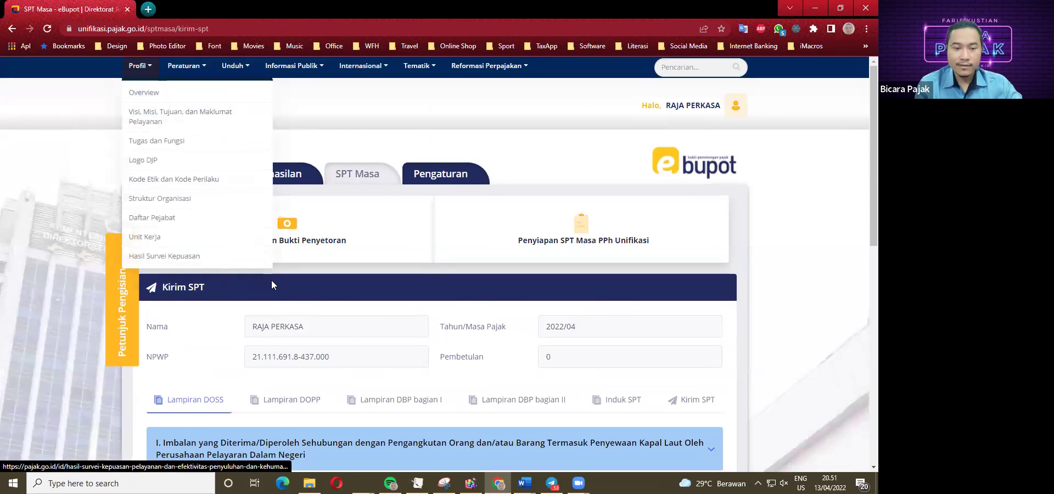
Switch between the Lampiran DOSS and Lampiran DOPP attachments of the April 2022 return.
scroll(505, 282, "down", 2)
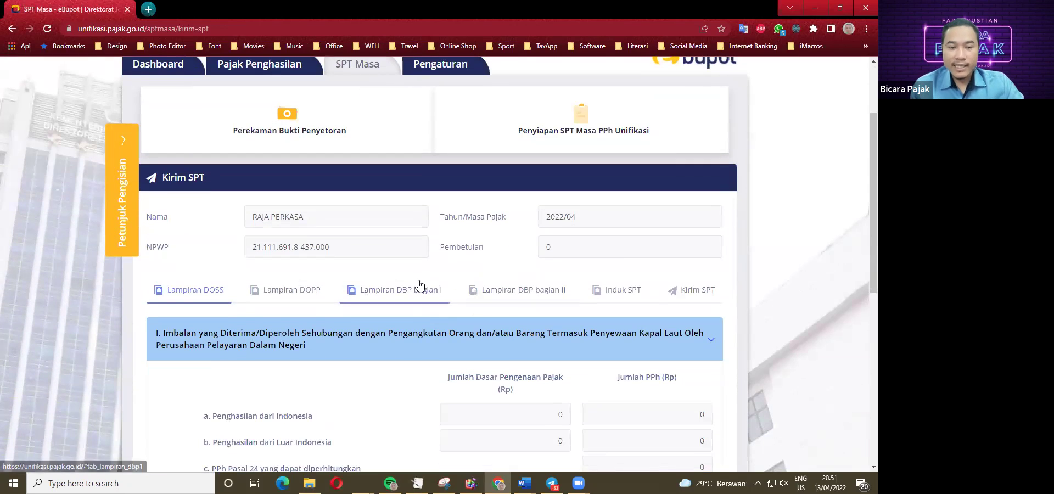
scroll(280, 318, "down", 1)
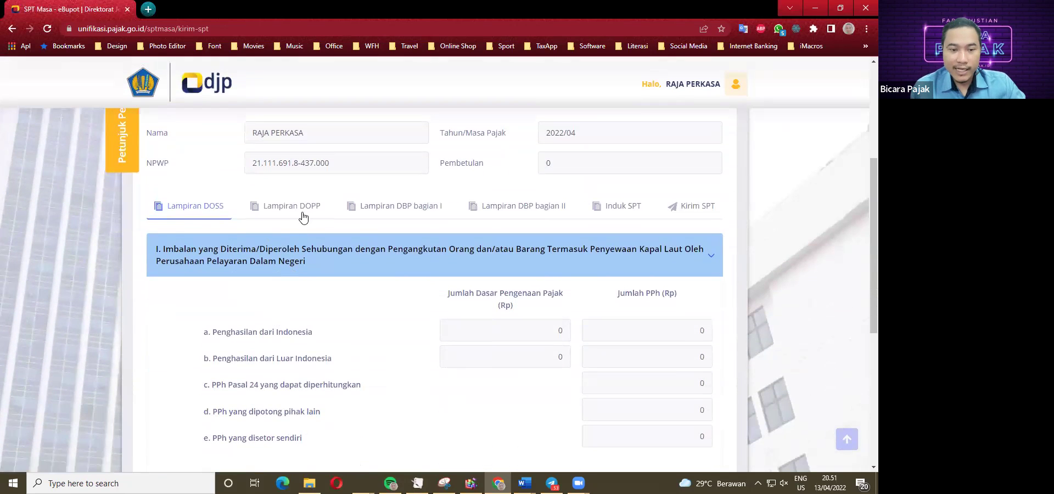
left_click(301, 209)
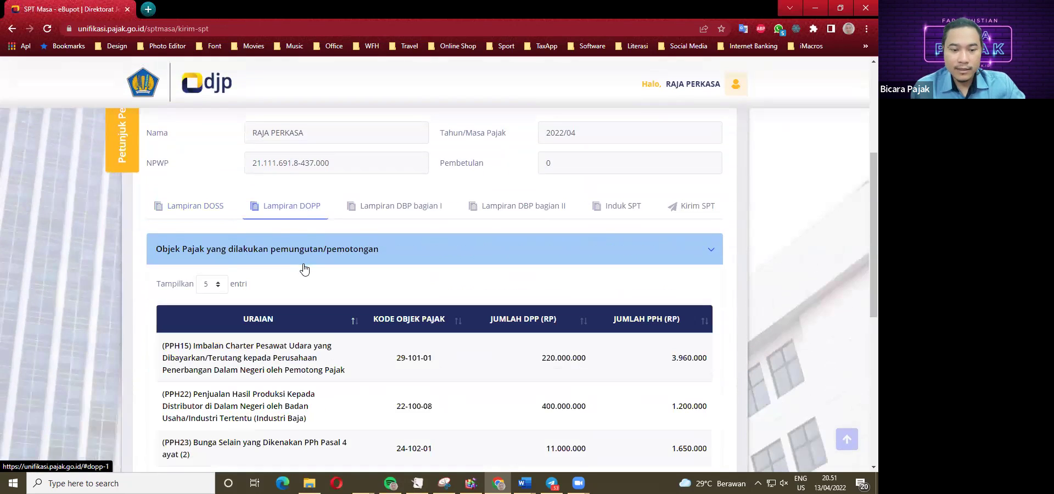
scroll(304, 271, "down", 1)
left_click(216, 158)
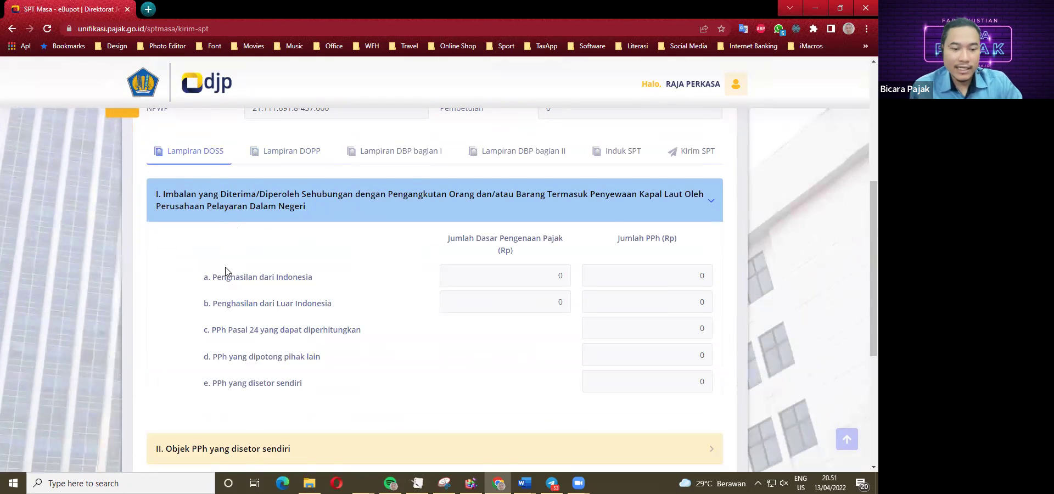
scroll(228, 274, "down", 2)
scroll(228, 296, "up", 2)
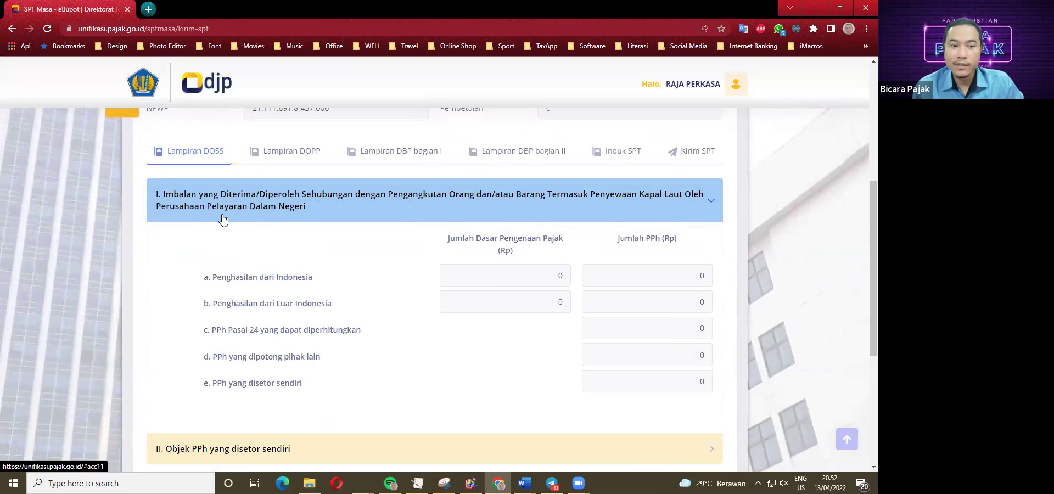
left_click(295, 162)
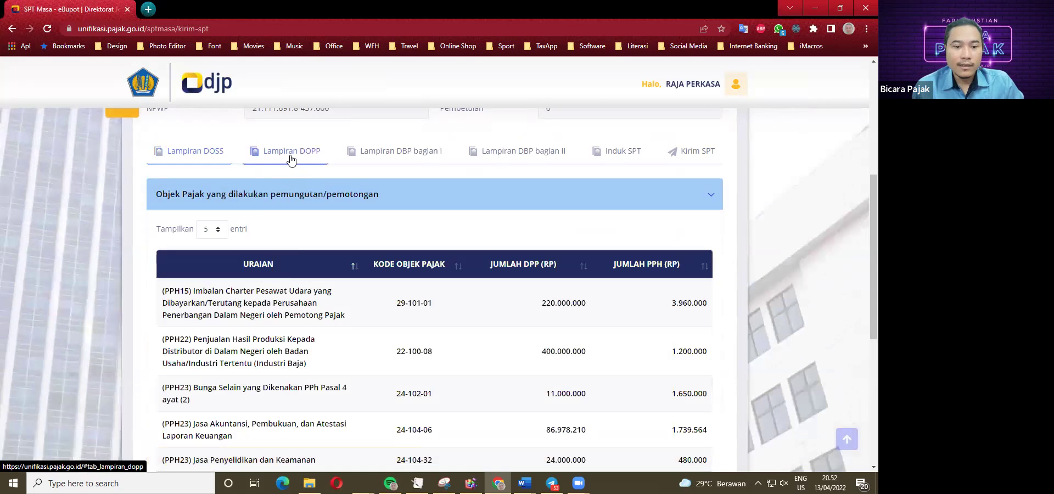
scroll(277, 294, "down", 1)
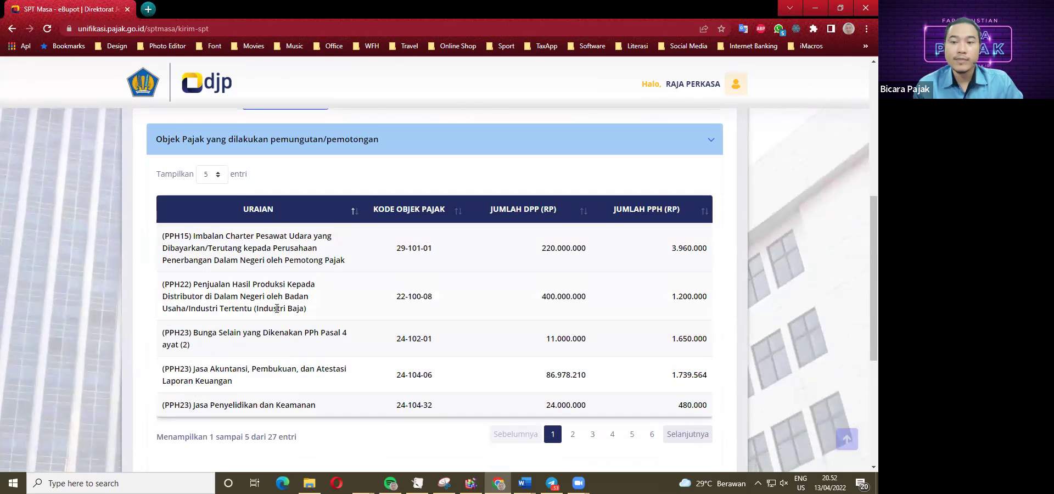
scroll(276, 308, "up", 1)
left_click(200, 153)
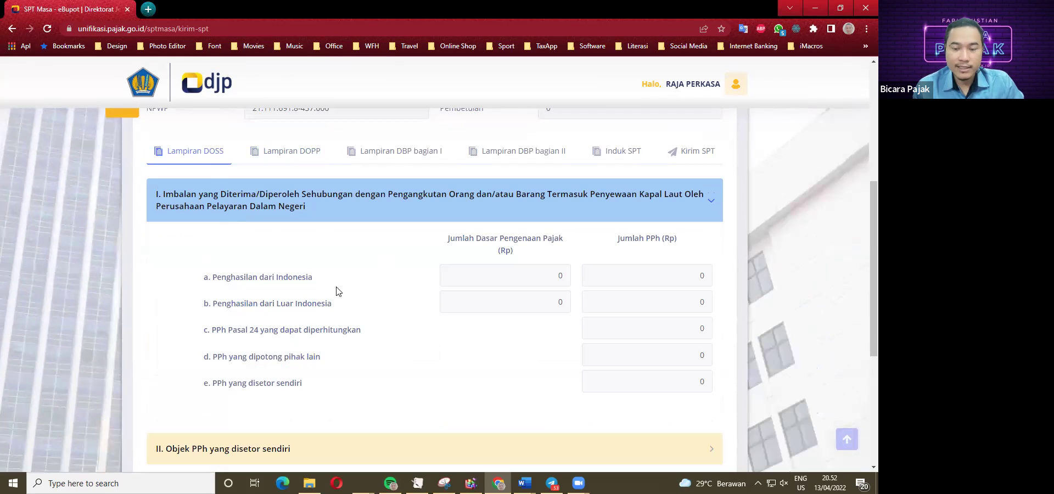
Page through the 27-entry Lampiran DOPP table, ending on entries 1–5.
left_click(291, 153)
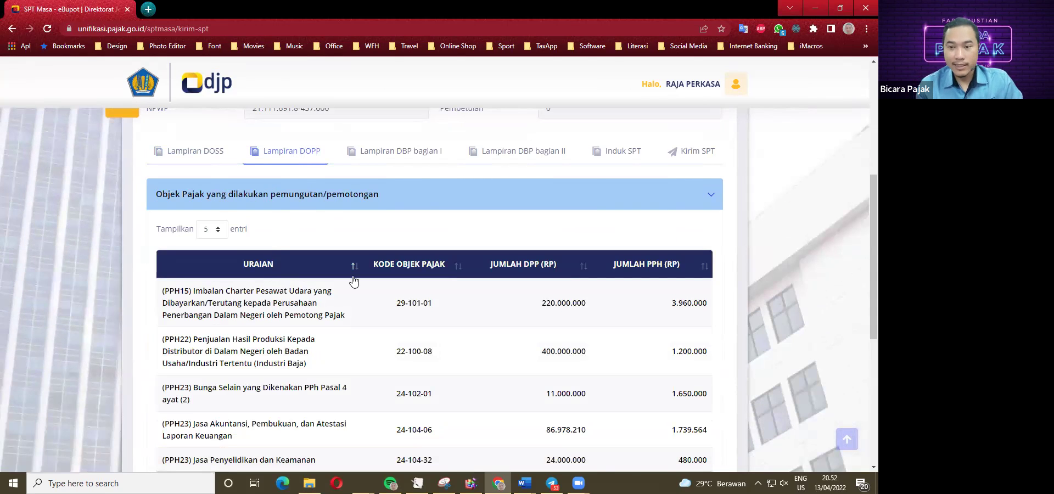
scroll(373, 277, "down", 2)
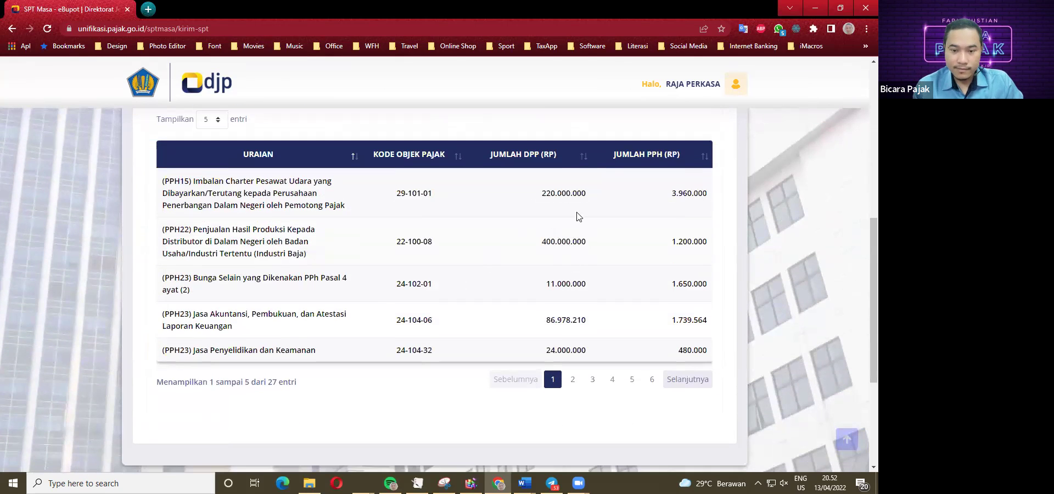
left_click(572, 380)
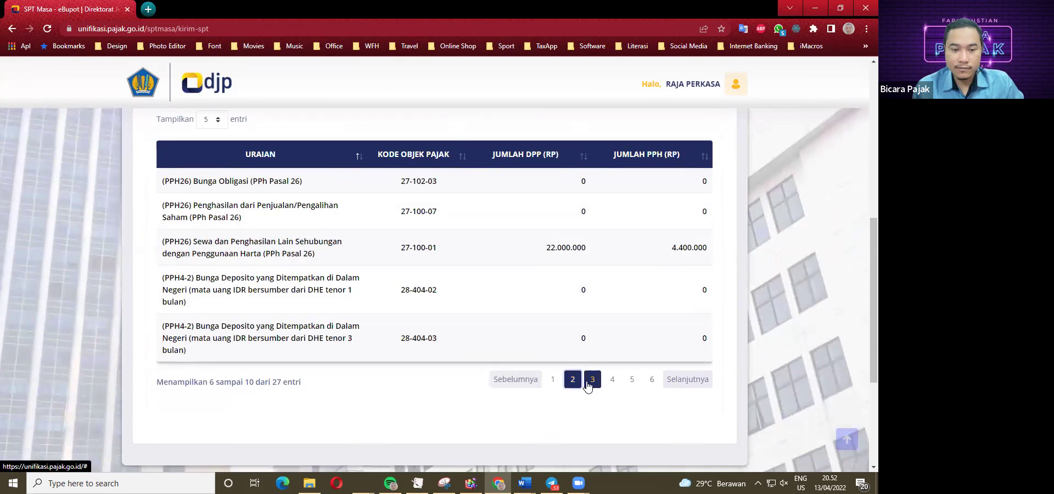
left_click(588, 385)
scroll(547, 363, "up", 3)
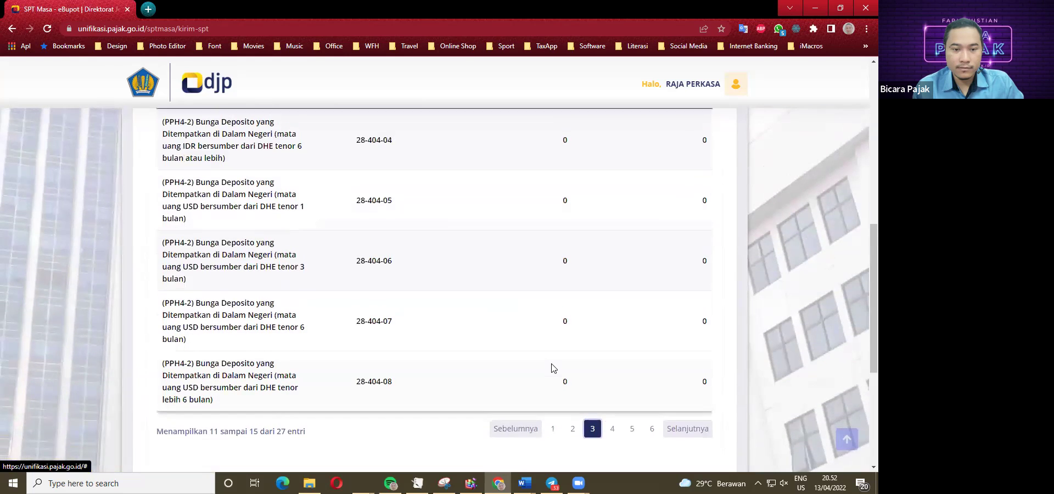
scroll(588, 381, "down", 1)
scroll(587, 382, "down", 1)
left_click(612, 320)
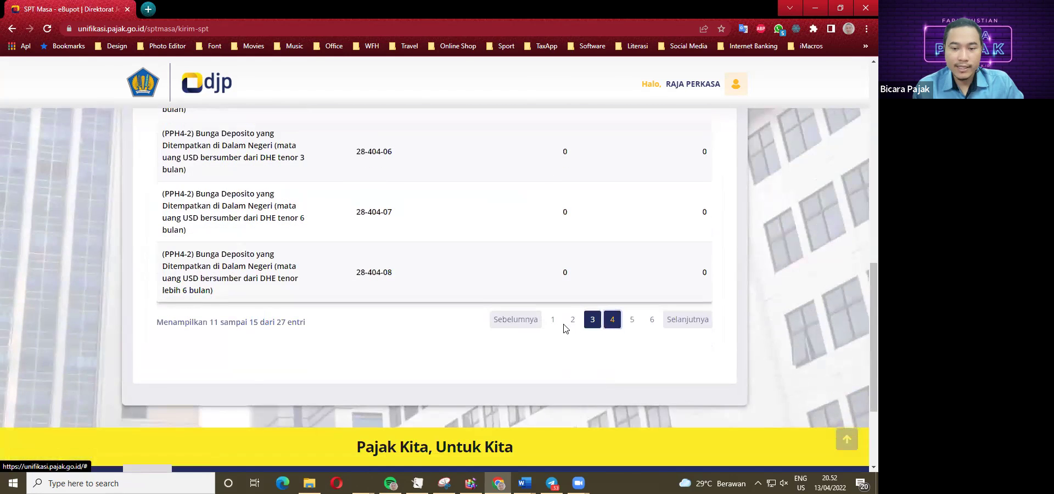
left_click(553, 235)
scroll(385, 308, "up", 2)
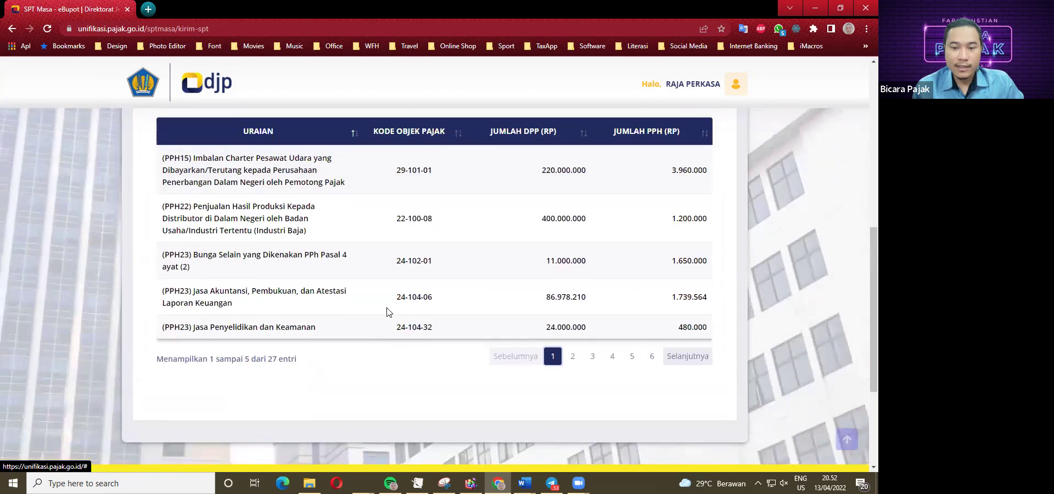
left_click(571, 377)
scroll(510, 355, "up", 2)
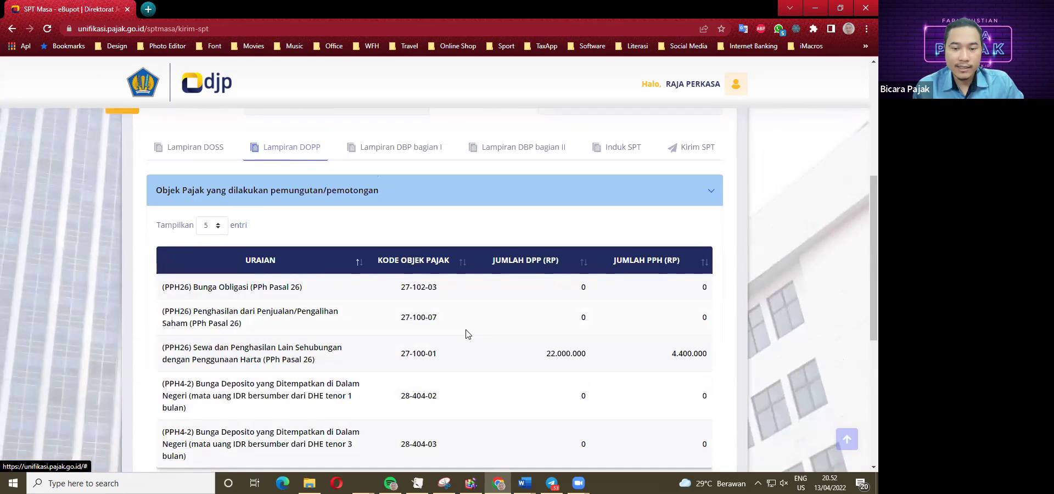
scroll(485, 362, "down", 2)
left_click(552, 377)
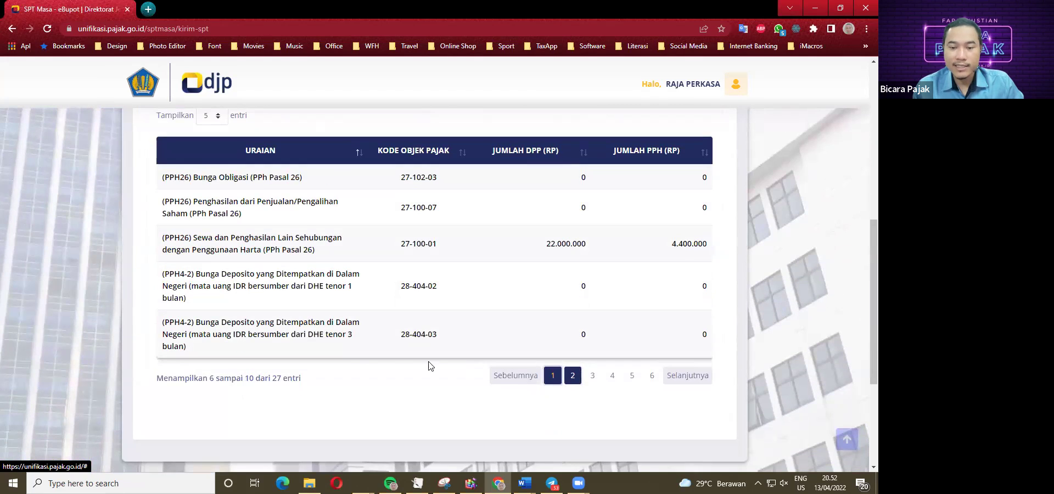
scroll(360, 362, "up", 1)
scroll(362, 329, "up", 2)
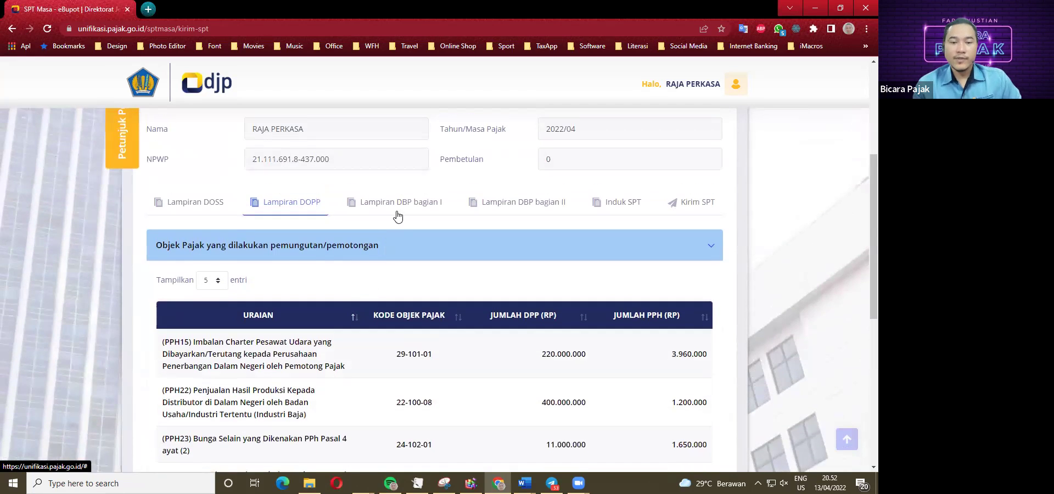
Review the Lampiran DBP bagian I withholding-slip list.
left_click(430, 203)
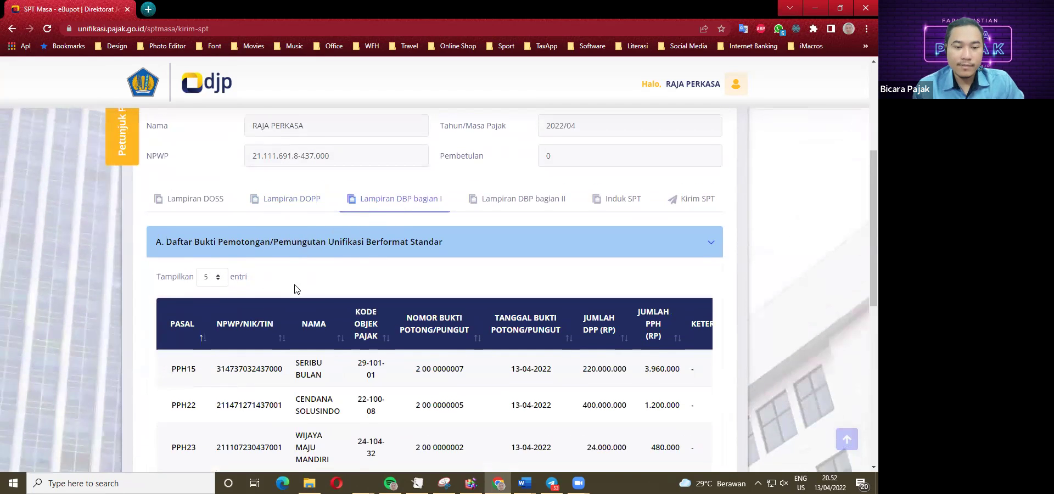
scroll(271, 282, "down", 2)
scroll(319, 279, "down", 1)
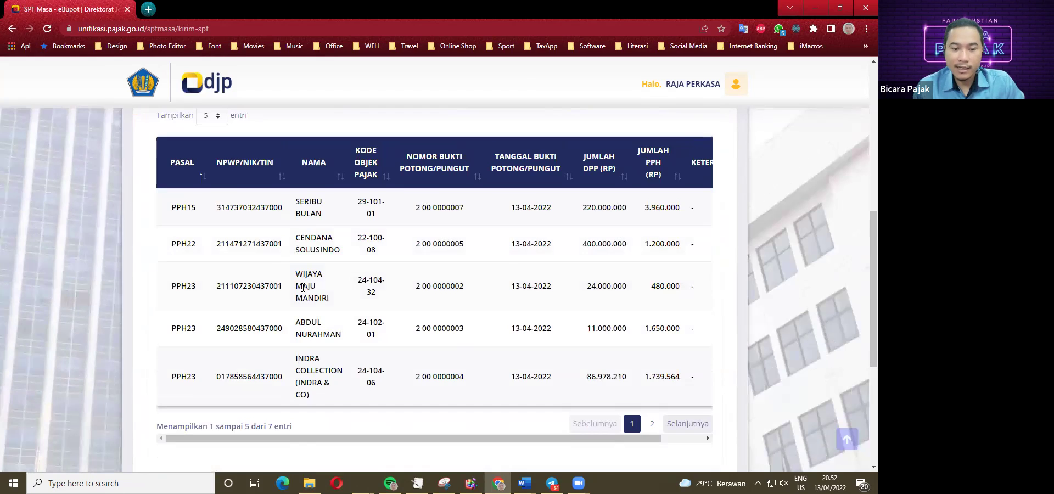
scroll(304, 287, "up", 3)
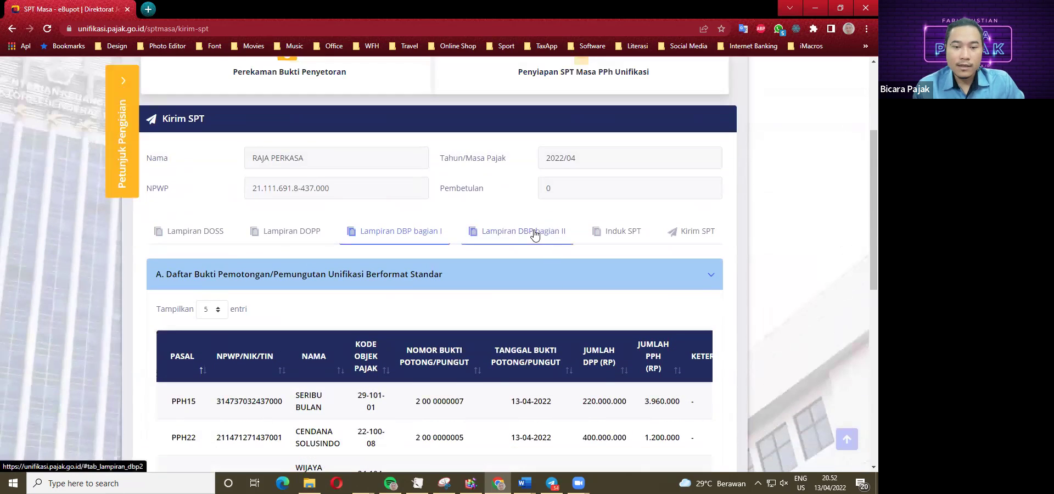
Check Lampiran DBP bagian II, then read the Induk SPT totals of 13.527.931,00 withheld.
left_click(534, 235)
left_click(608, 236)
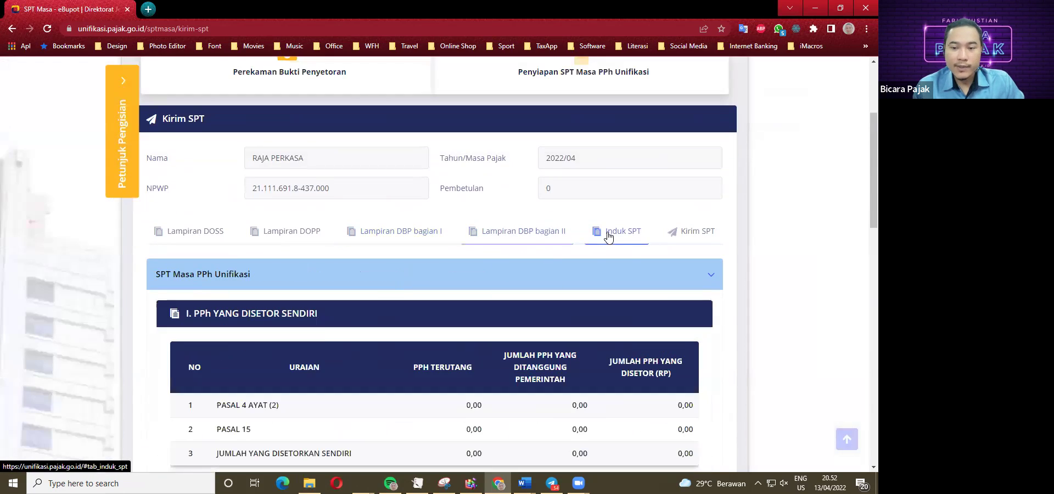
scroll(324, 337, "down", 2)
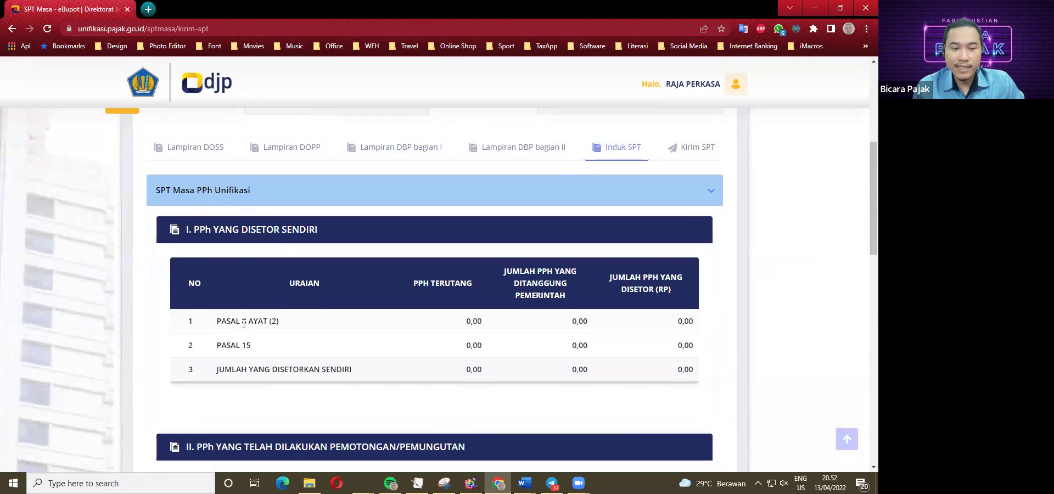
scroll(329, 332, "down", 1)
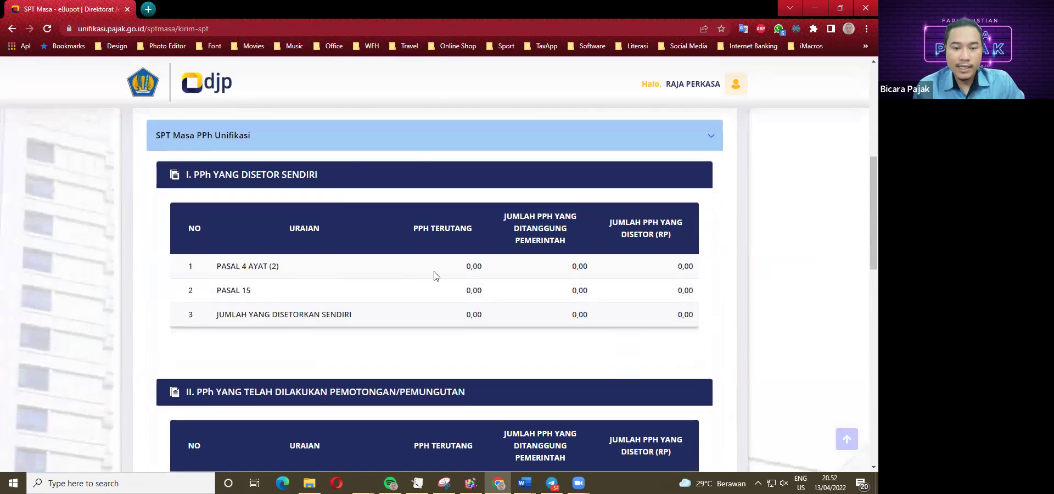
scroll(476, 287, "down", 4)
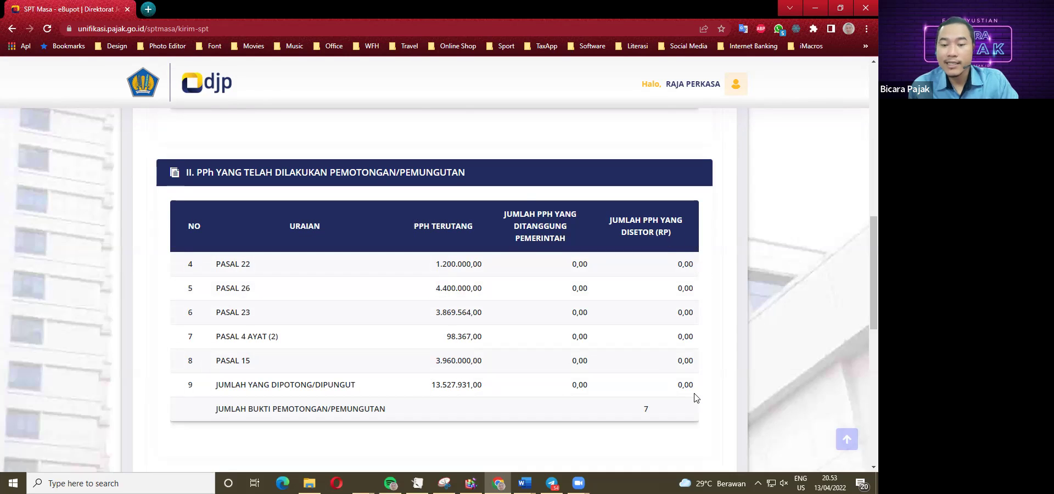
scroll(669, 381, "up", 7)
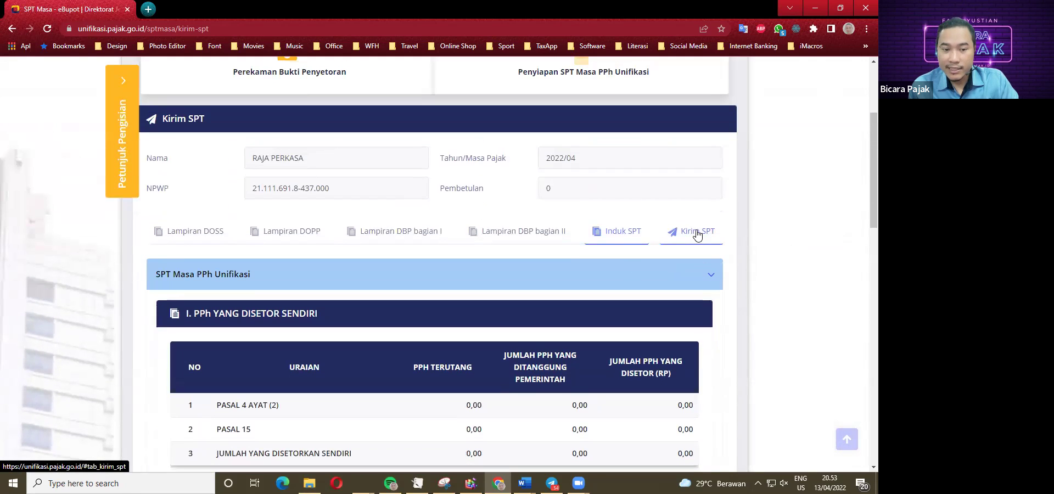
Open the Kirim SPT form with its Passphrase and .p12 certificate fields, dismissing autofill suggestions.
left_click(697, 234)
scroll(493, 263, "down", 1)
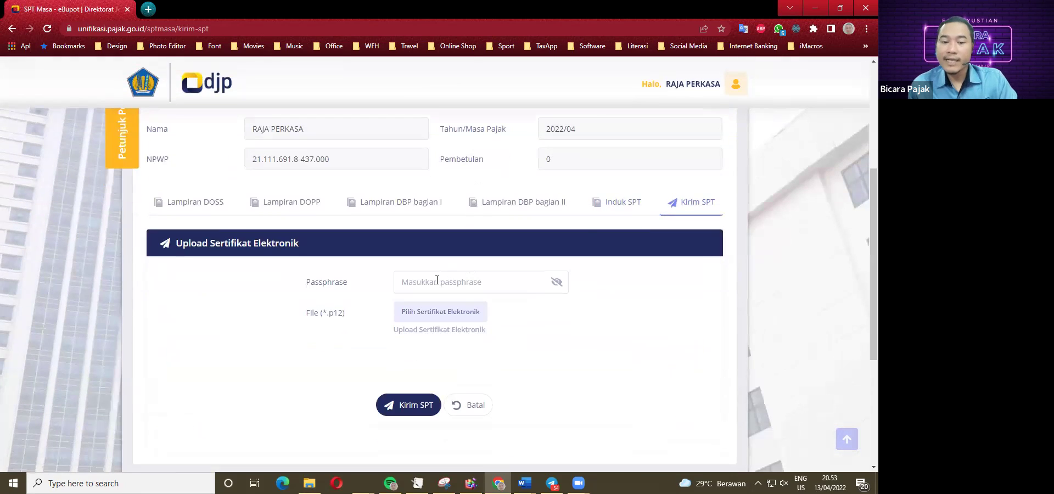
left_click(437, 280)
left_click(248, 305)
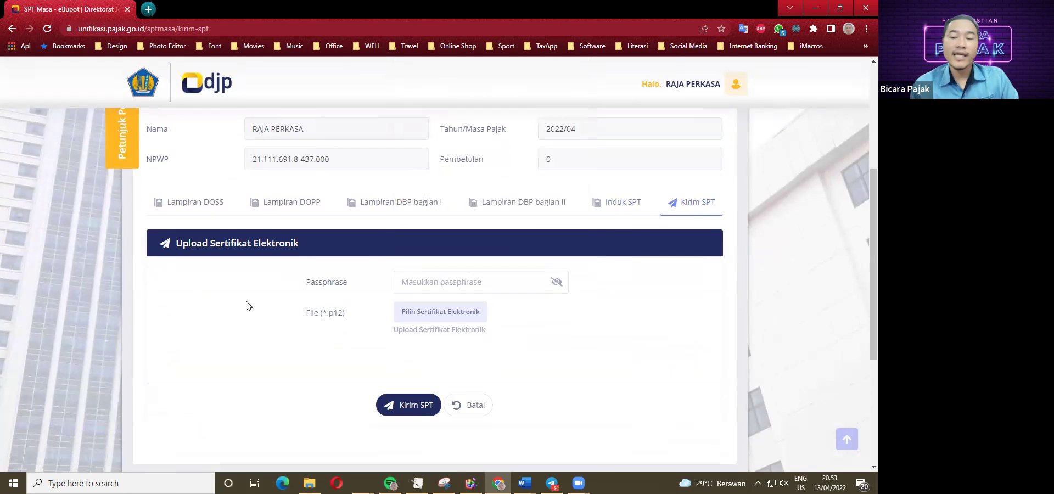
scroll(248, 306, "up", 3)
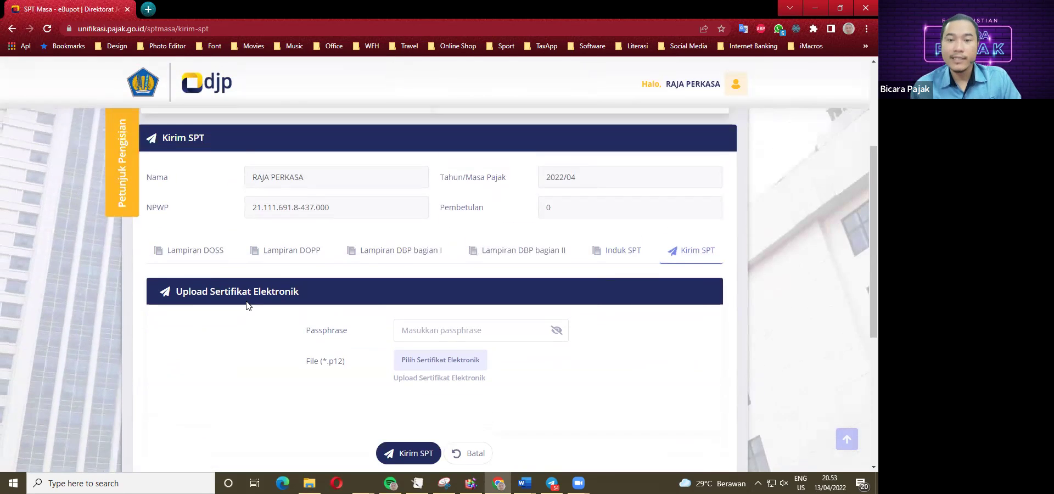
scroll(248, 306, "down", 3)
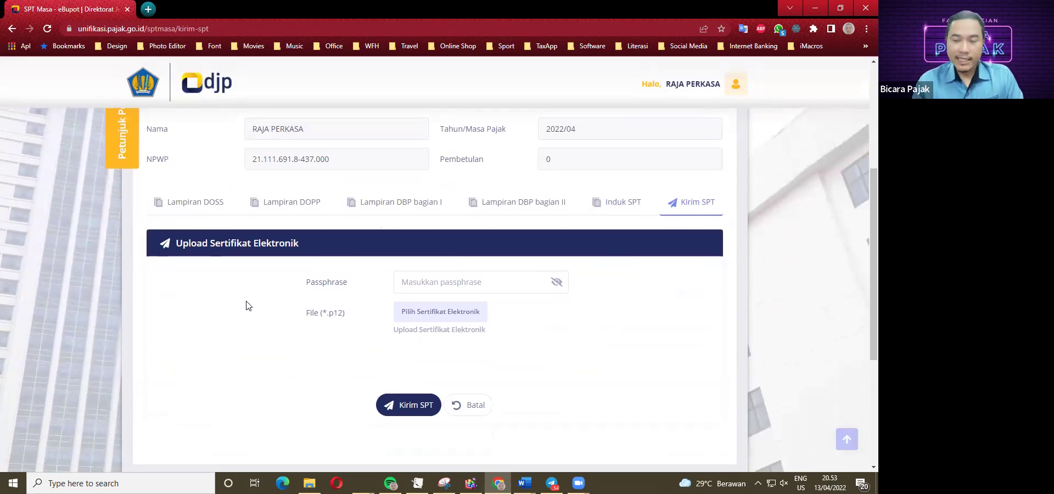